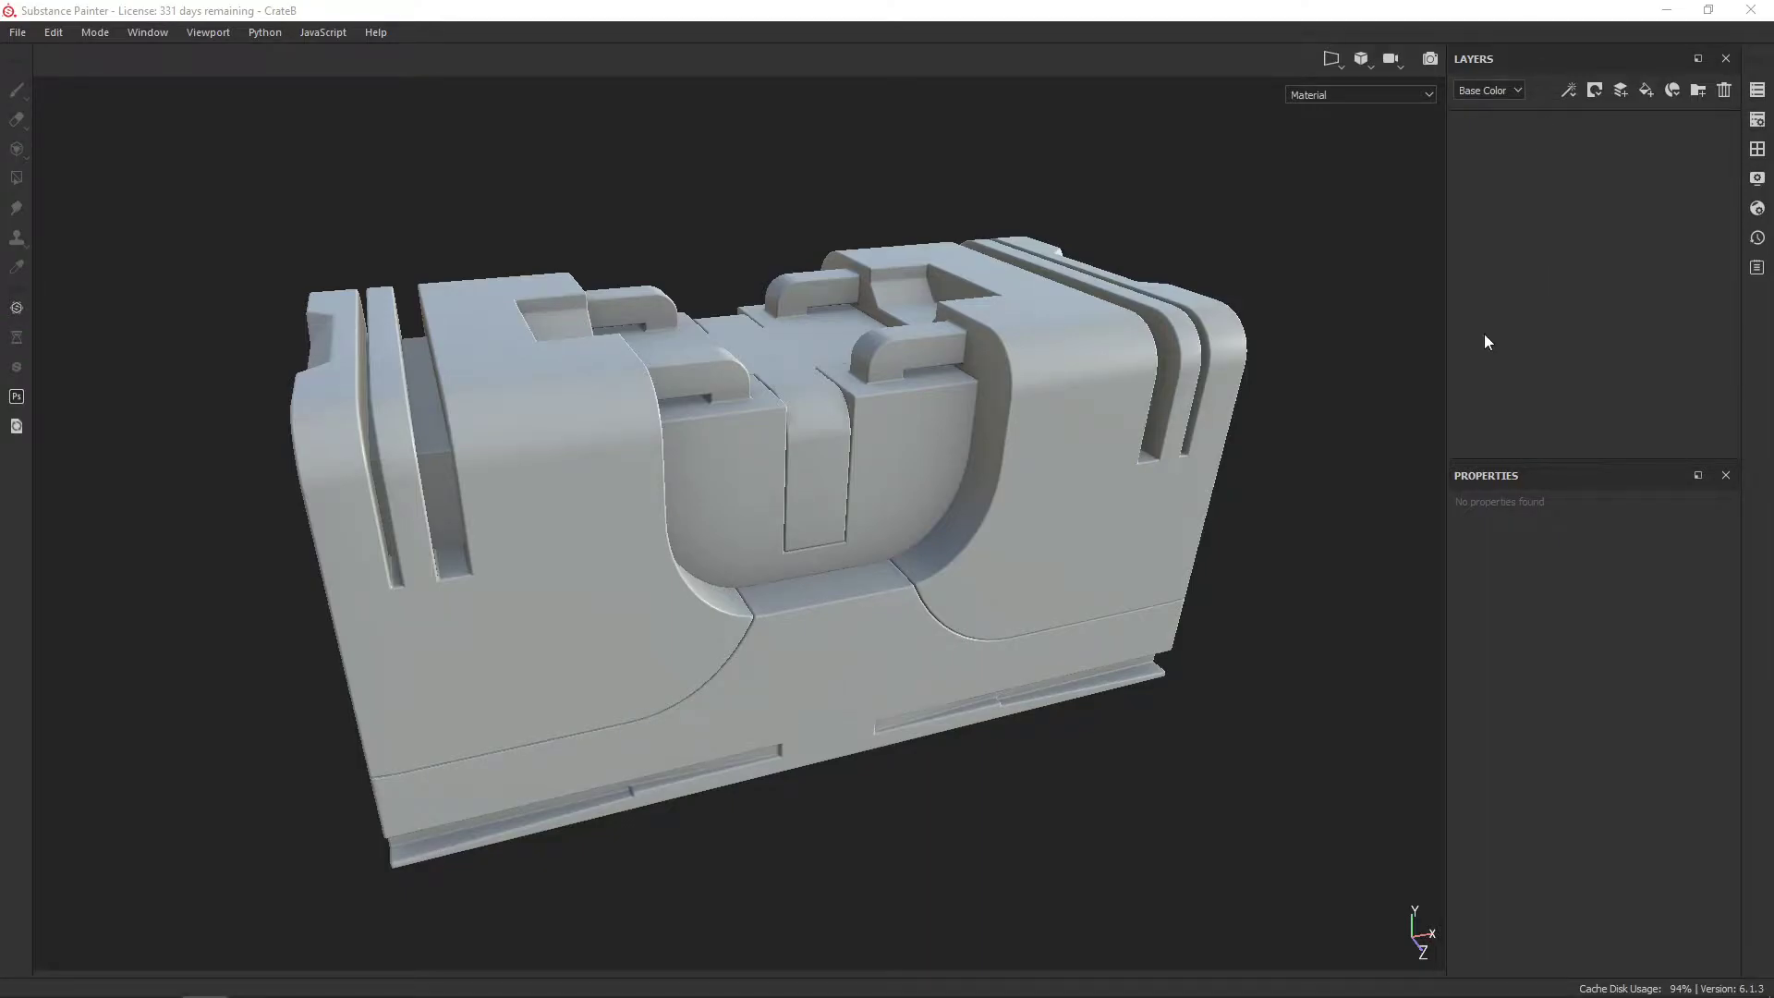
Add Fill layer 1 with height and normal off, base colour 0.020 grey, roughness 0.8, metallic 0.064
click(1647, 90)
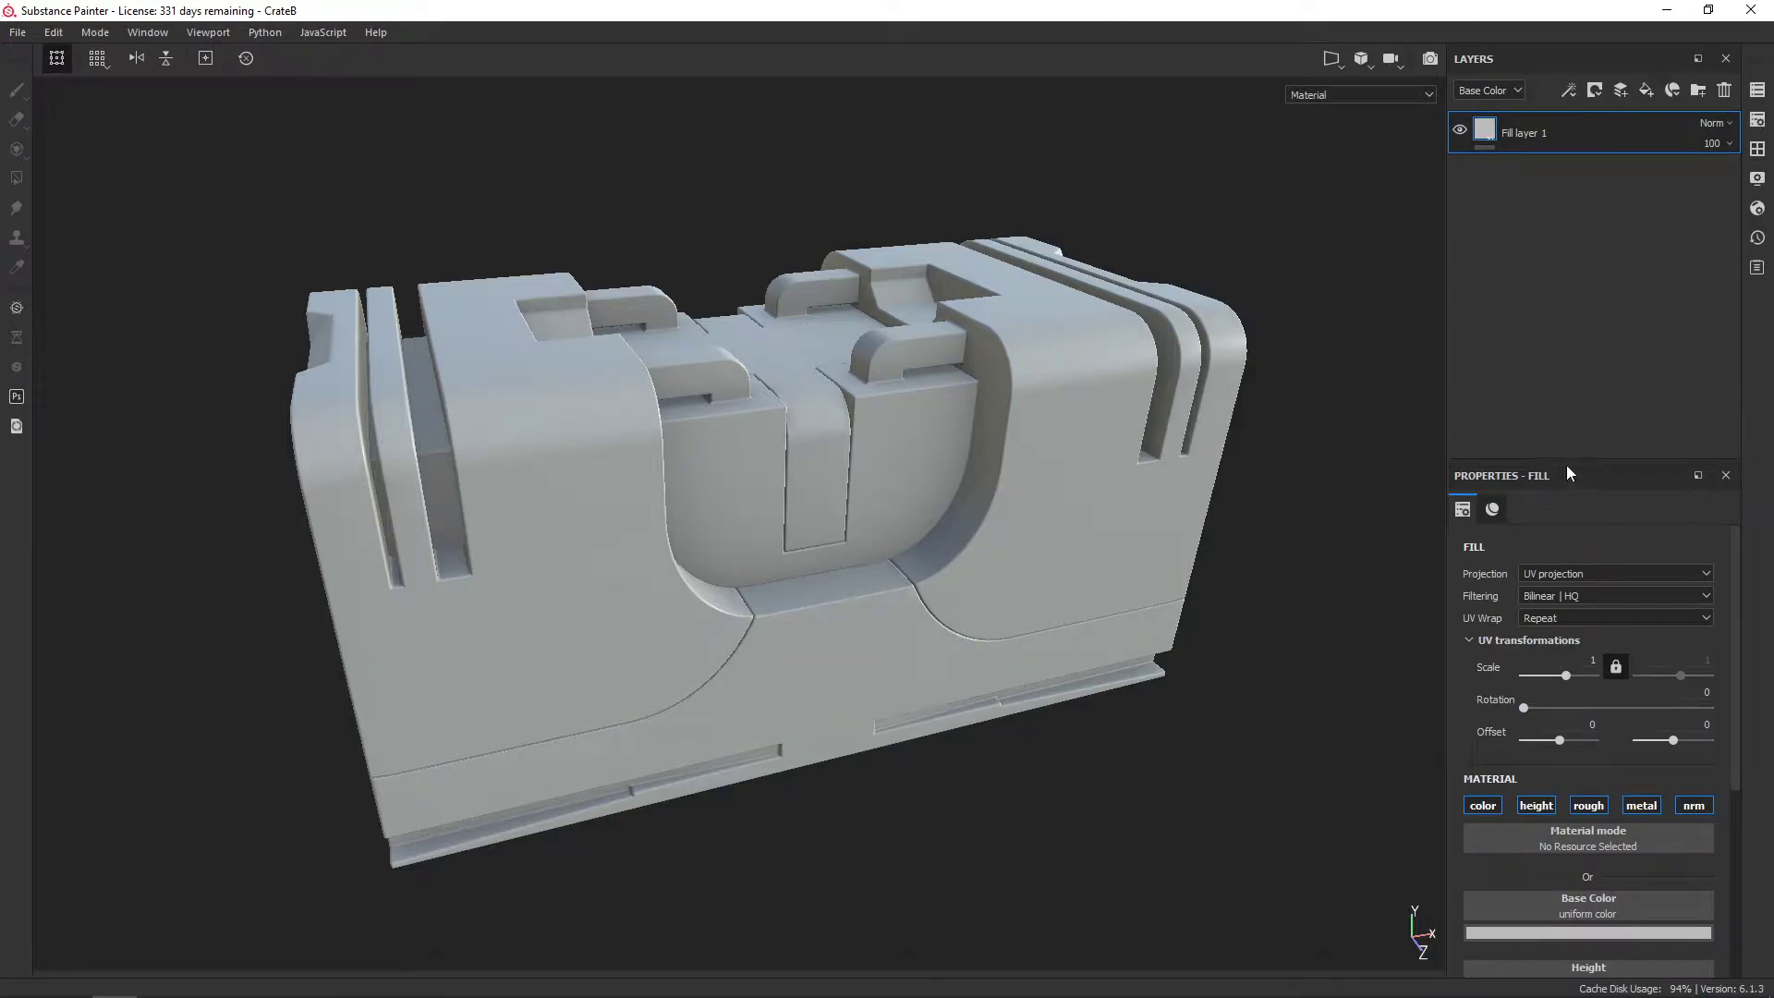
drag(1566, 462, 1570, 296)
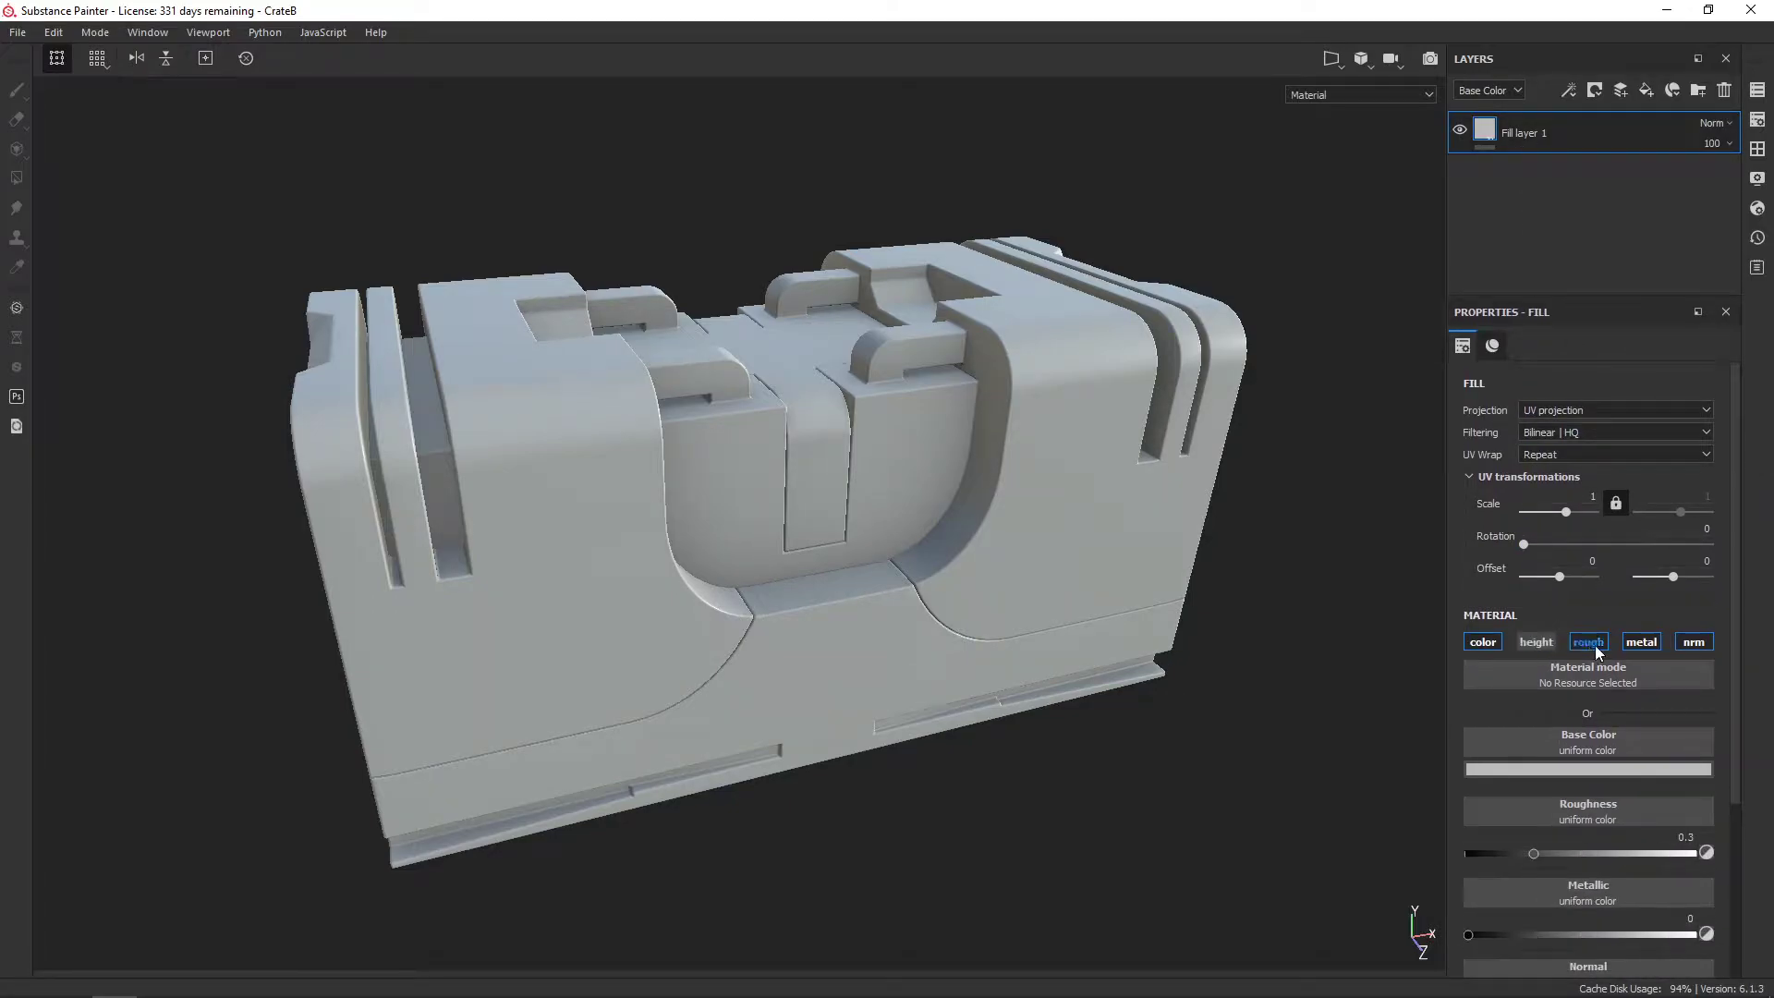
click(1686, 644)
click(1598, 778)
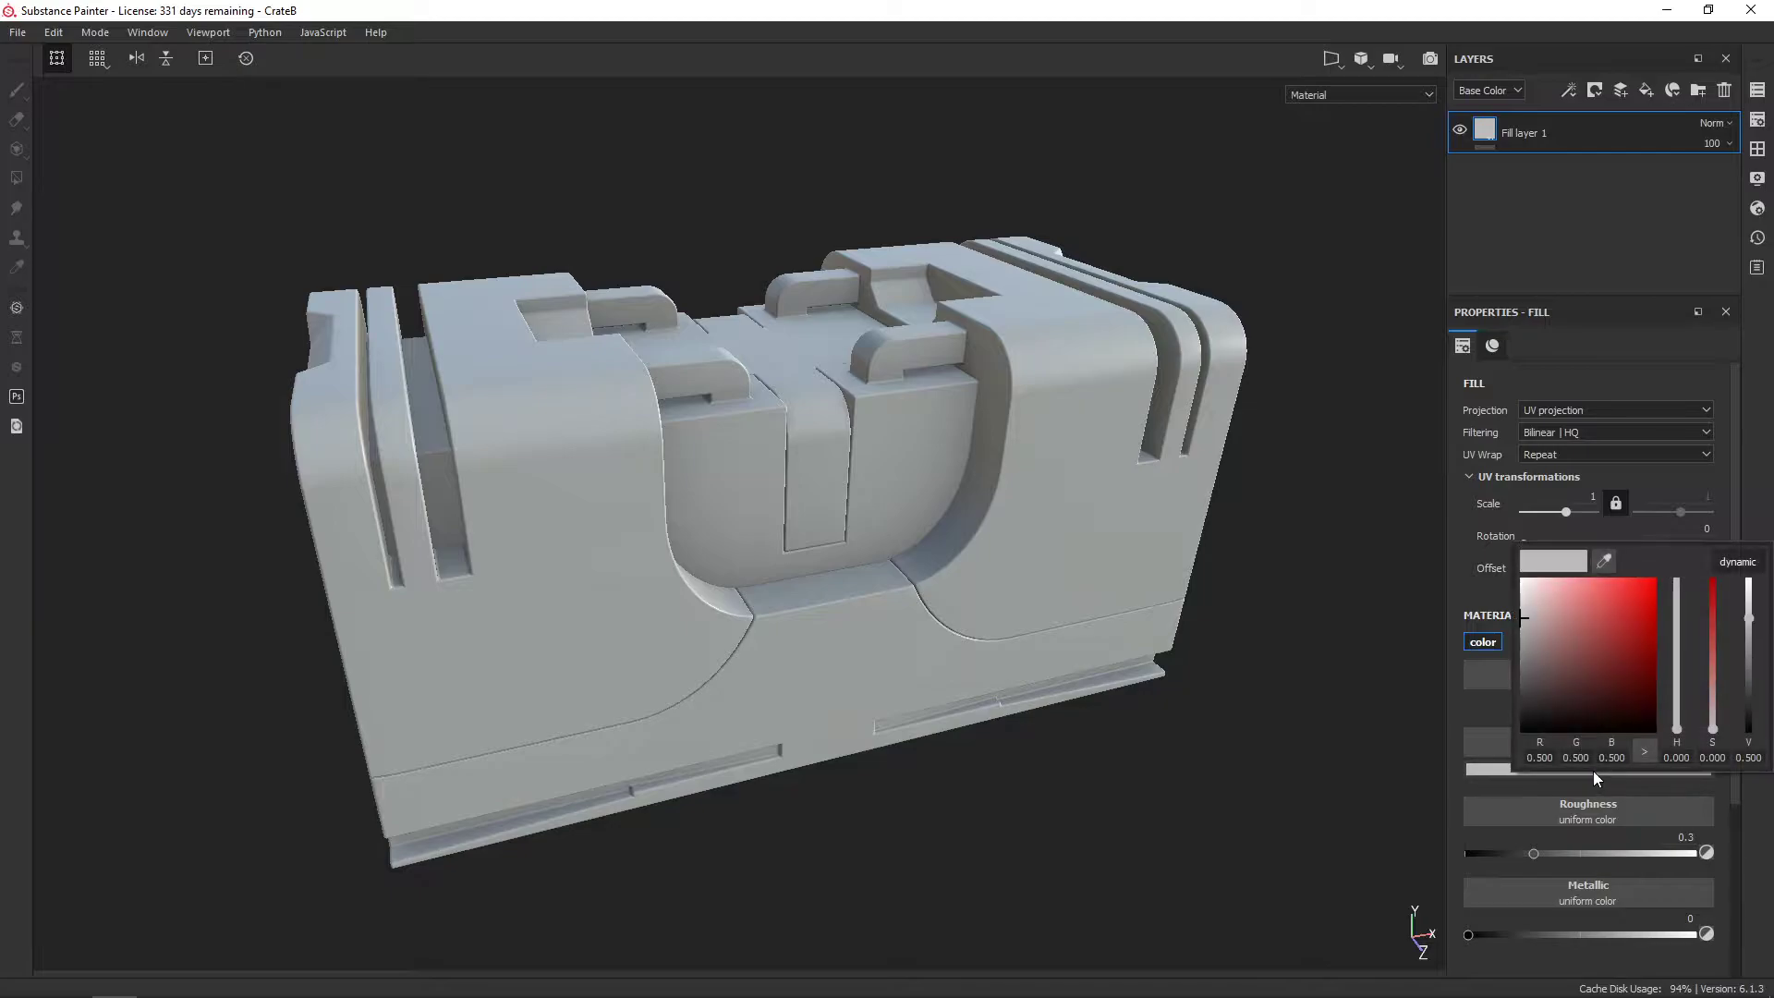
drag(1561, 730, 1483, 707)
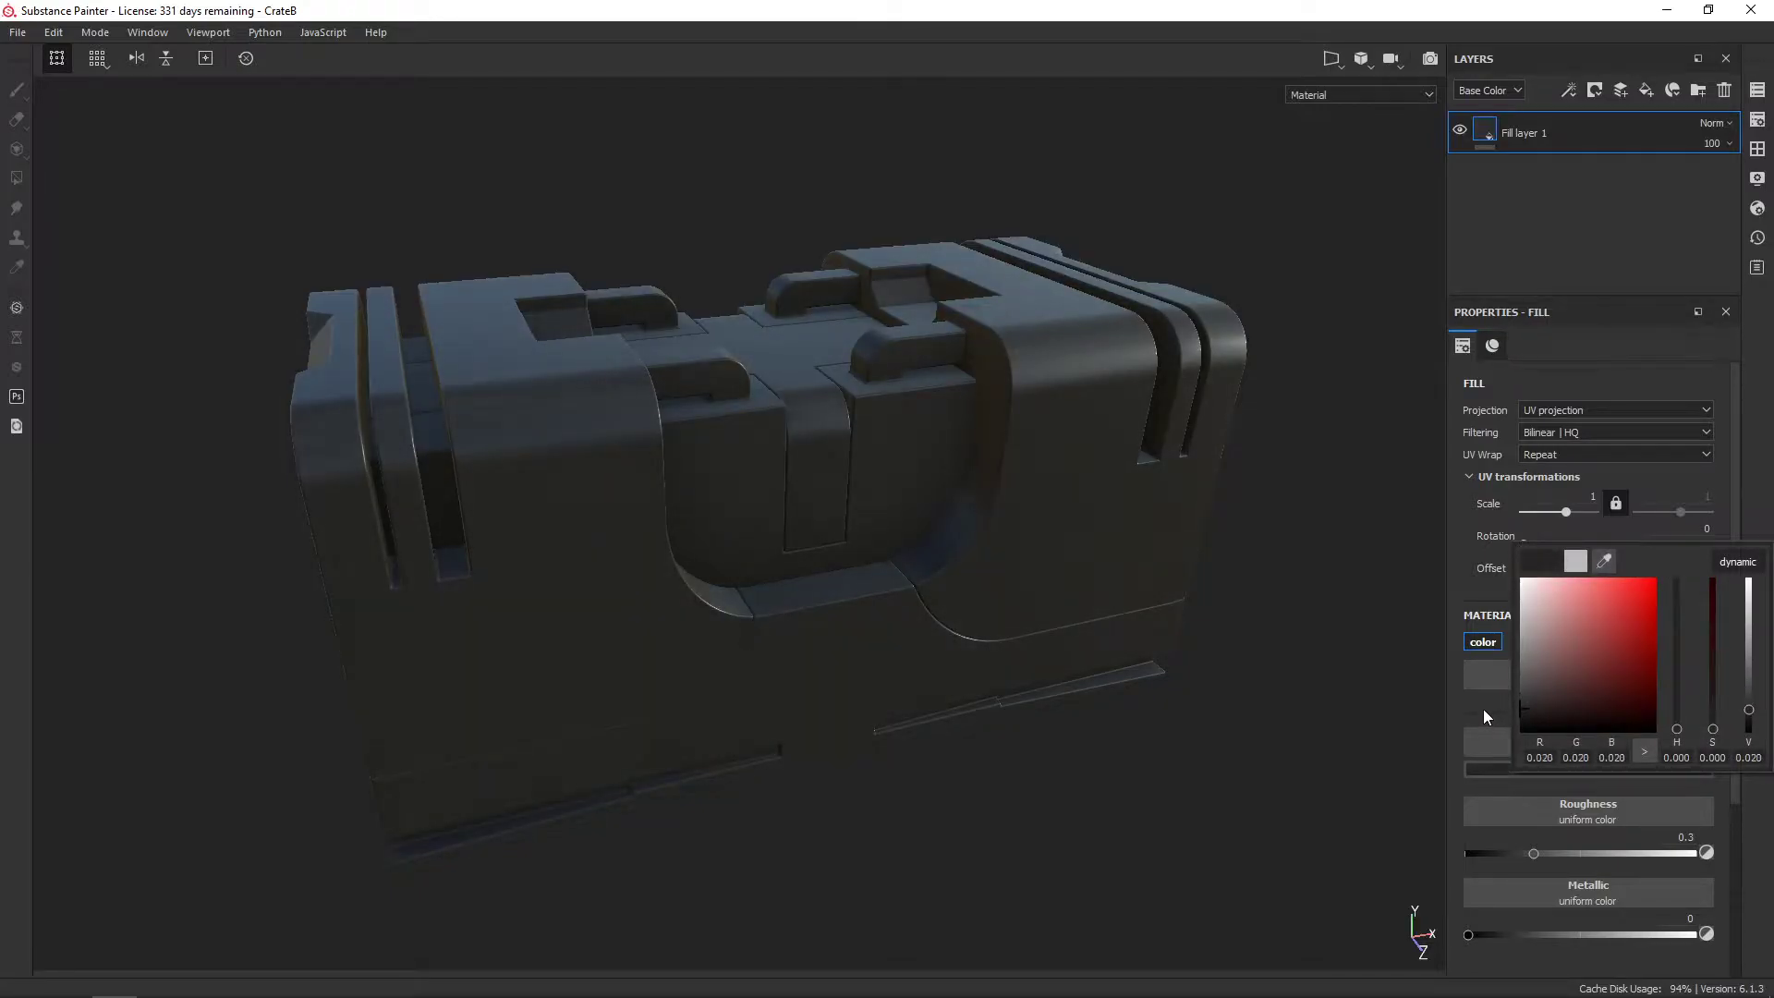
drag(1533, 853, 1665, 852)
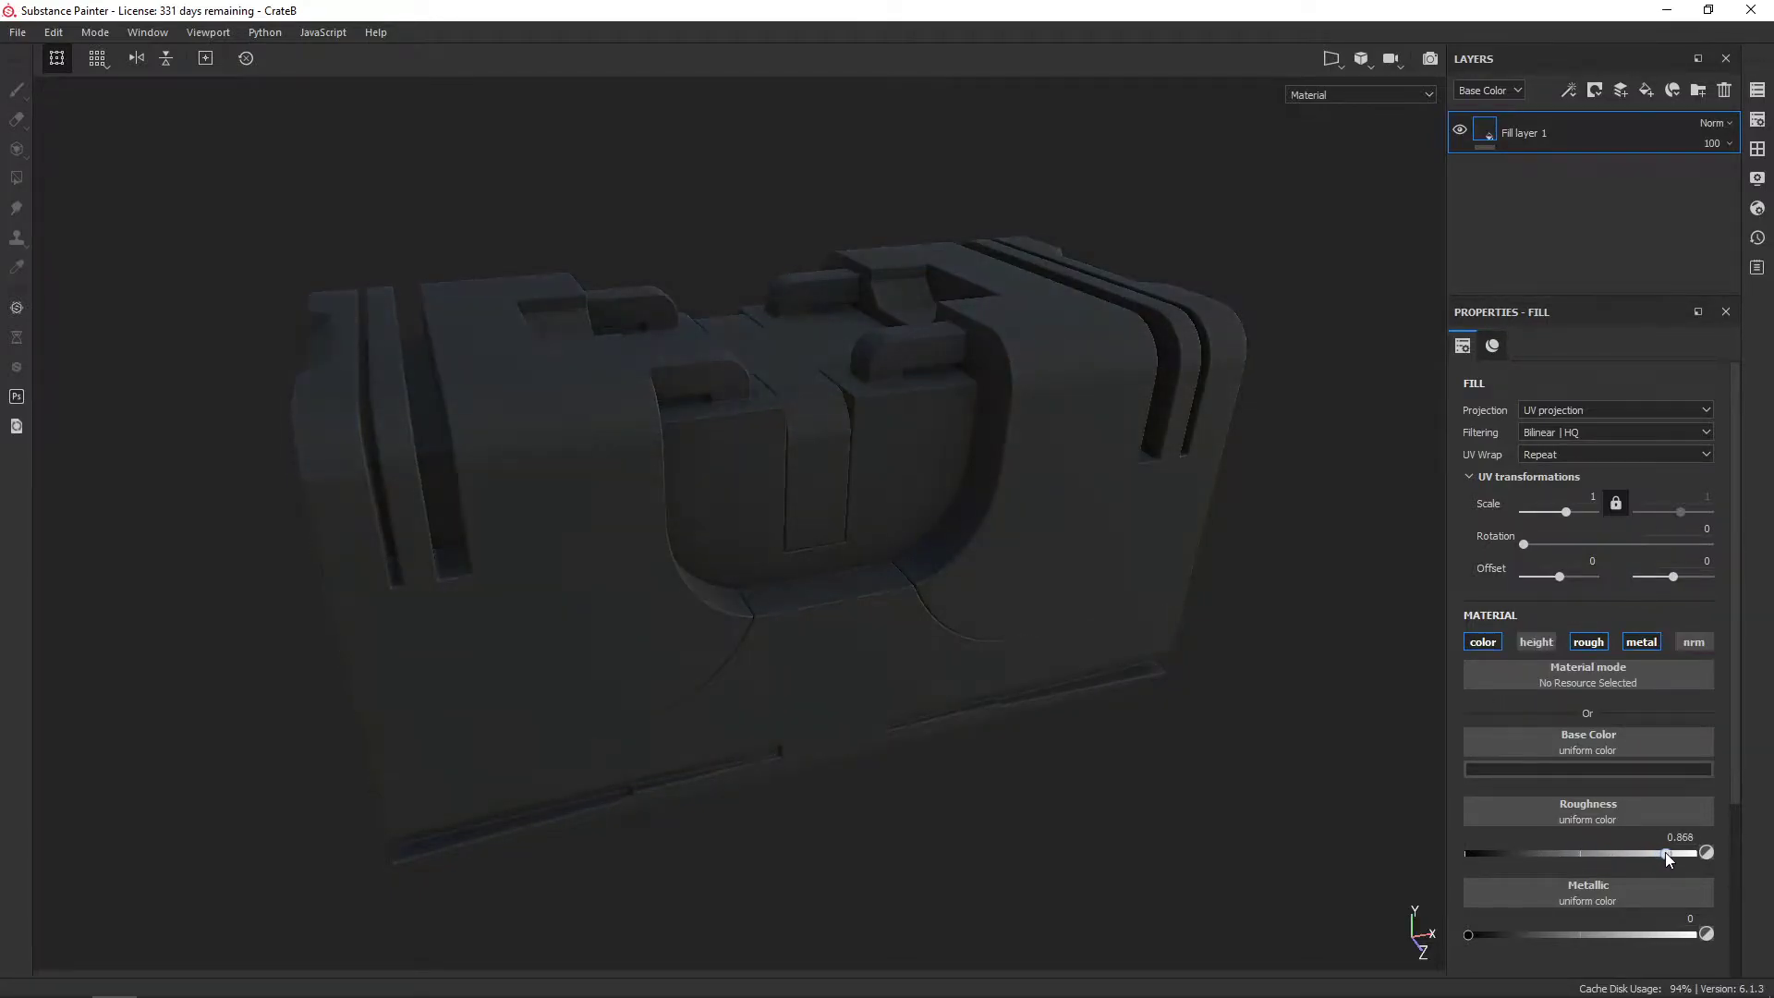
mouse_move(1551, 934)
mouse_down()
mouse_move(1646, 935)
mouse_move(1409, 938)
mouse_move(1478, 934)
mouse_up()
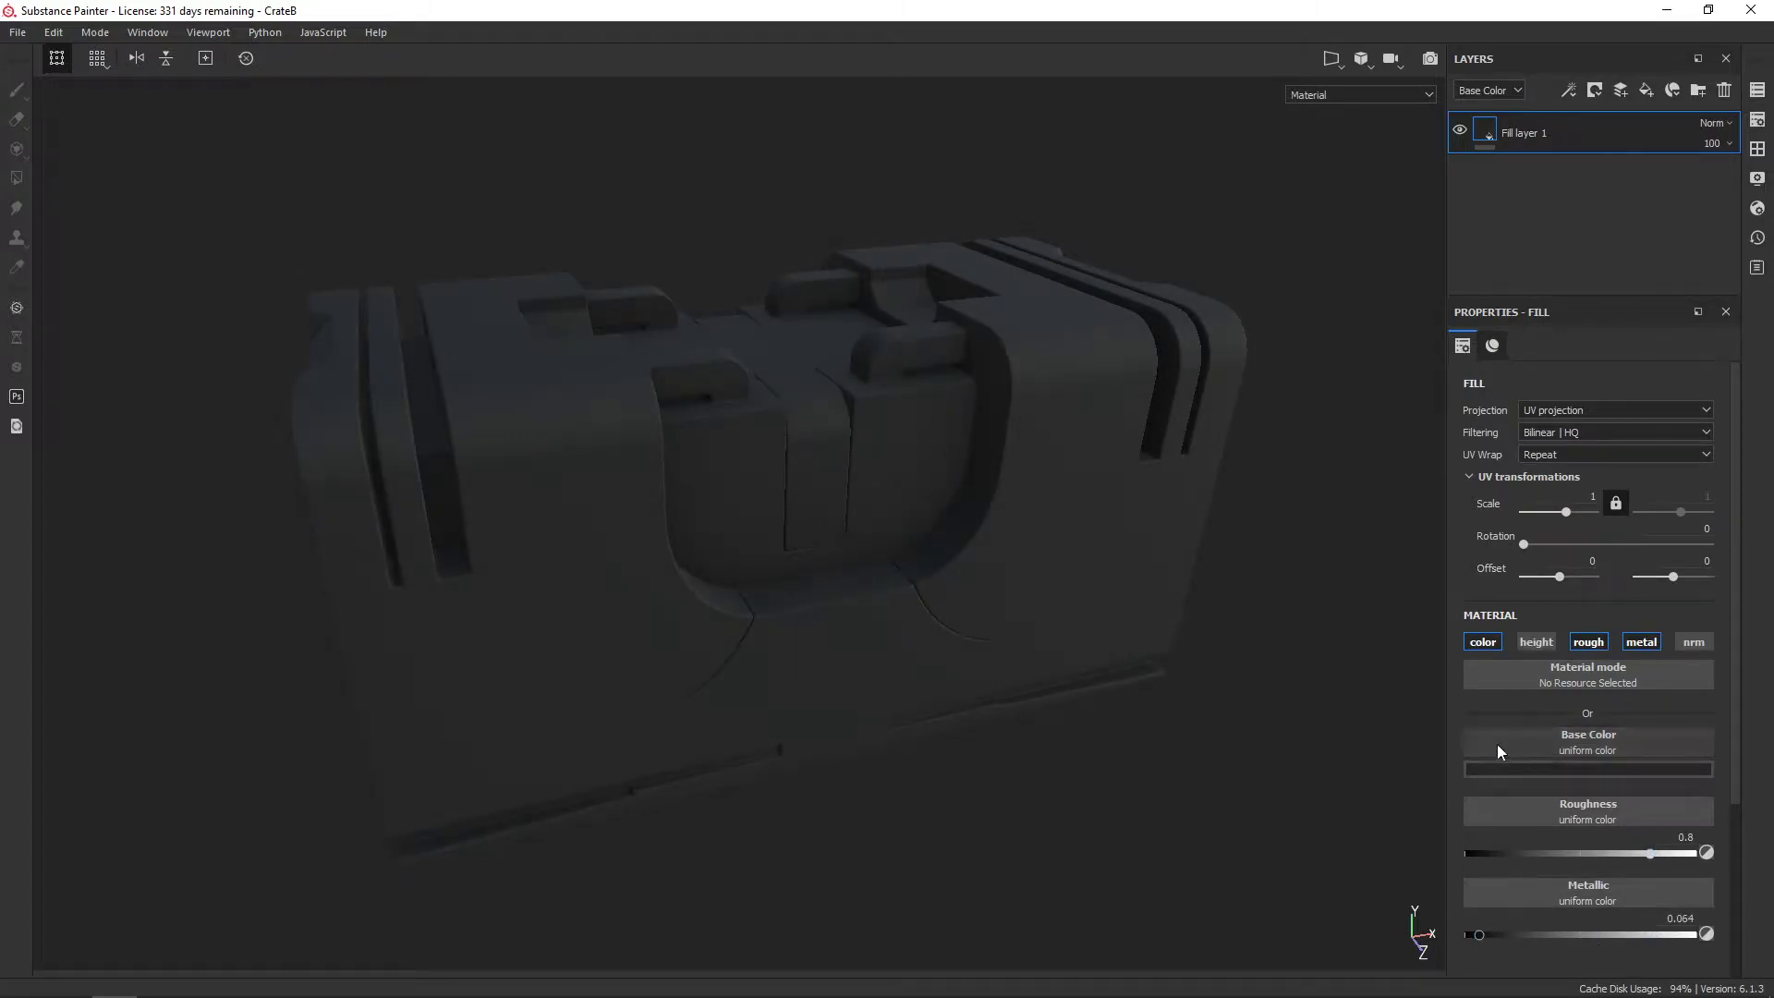
scroll(1620, 457, down, 1)
scroll(1594, 419, up, 1)
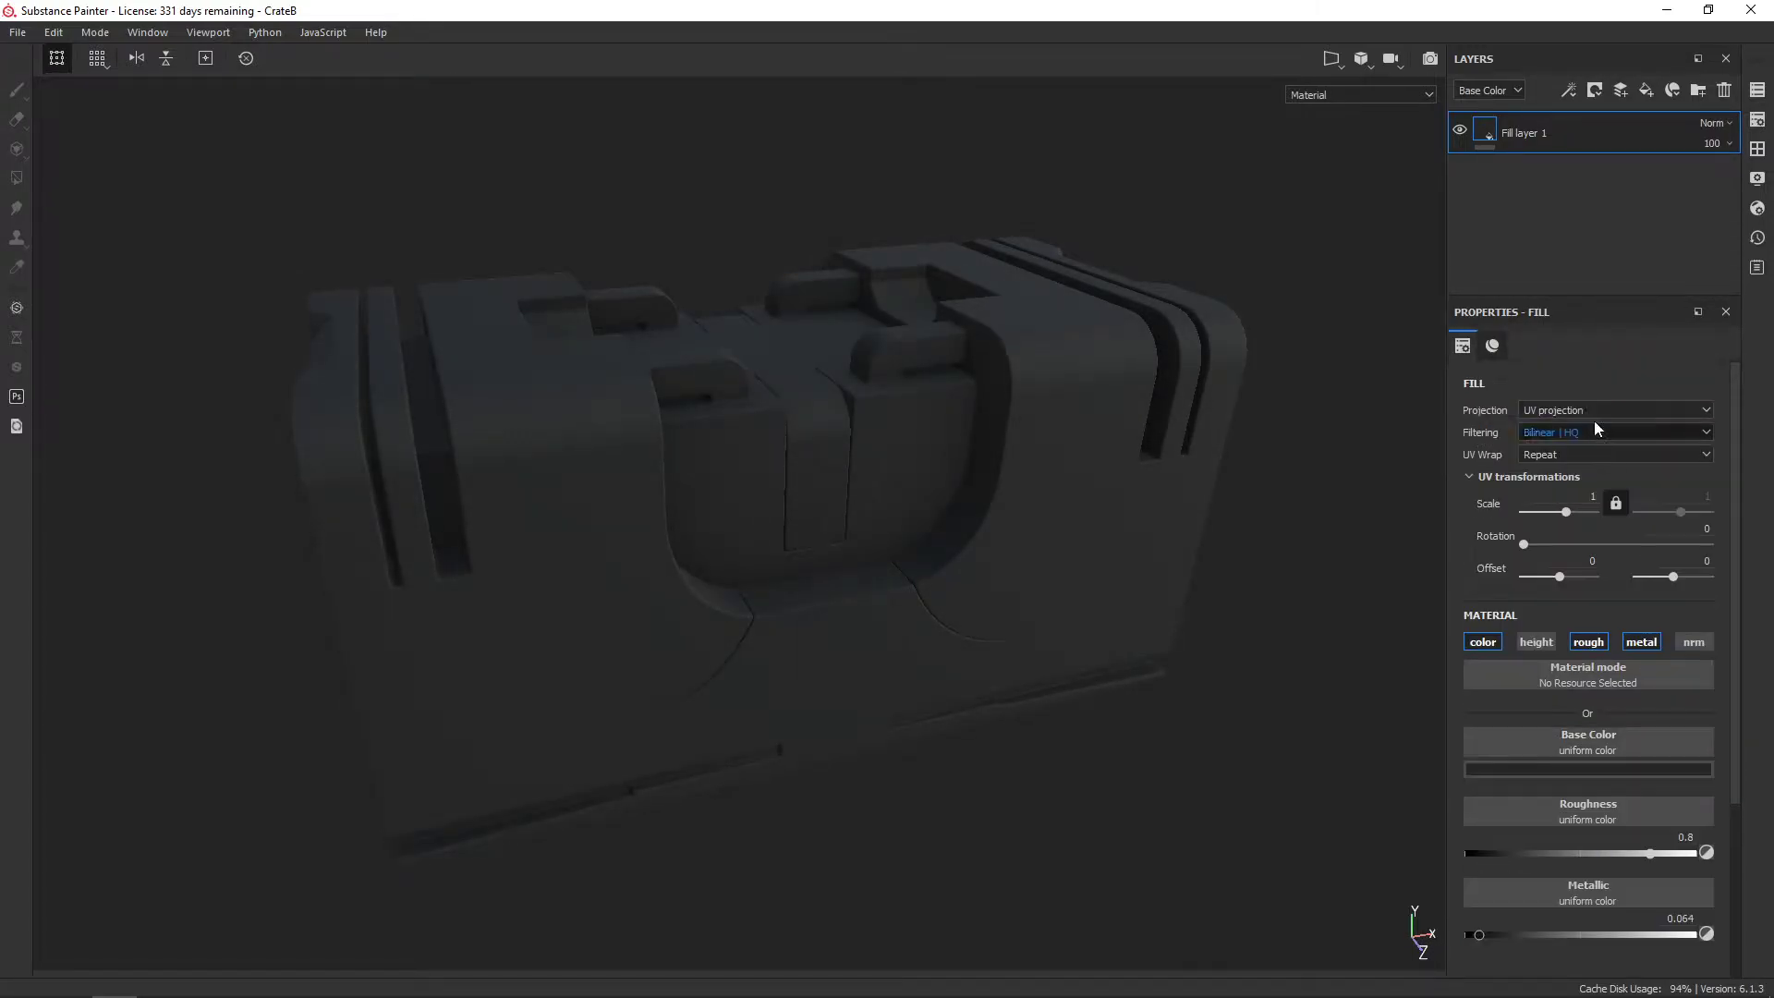
Add Fill layer 2 without height or metal, roughness 1 and a near-black colour
click(1647, 91)
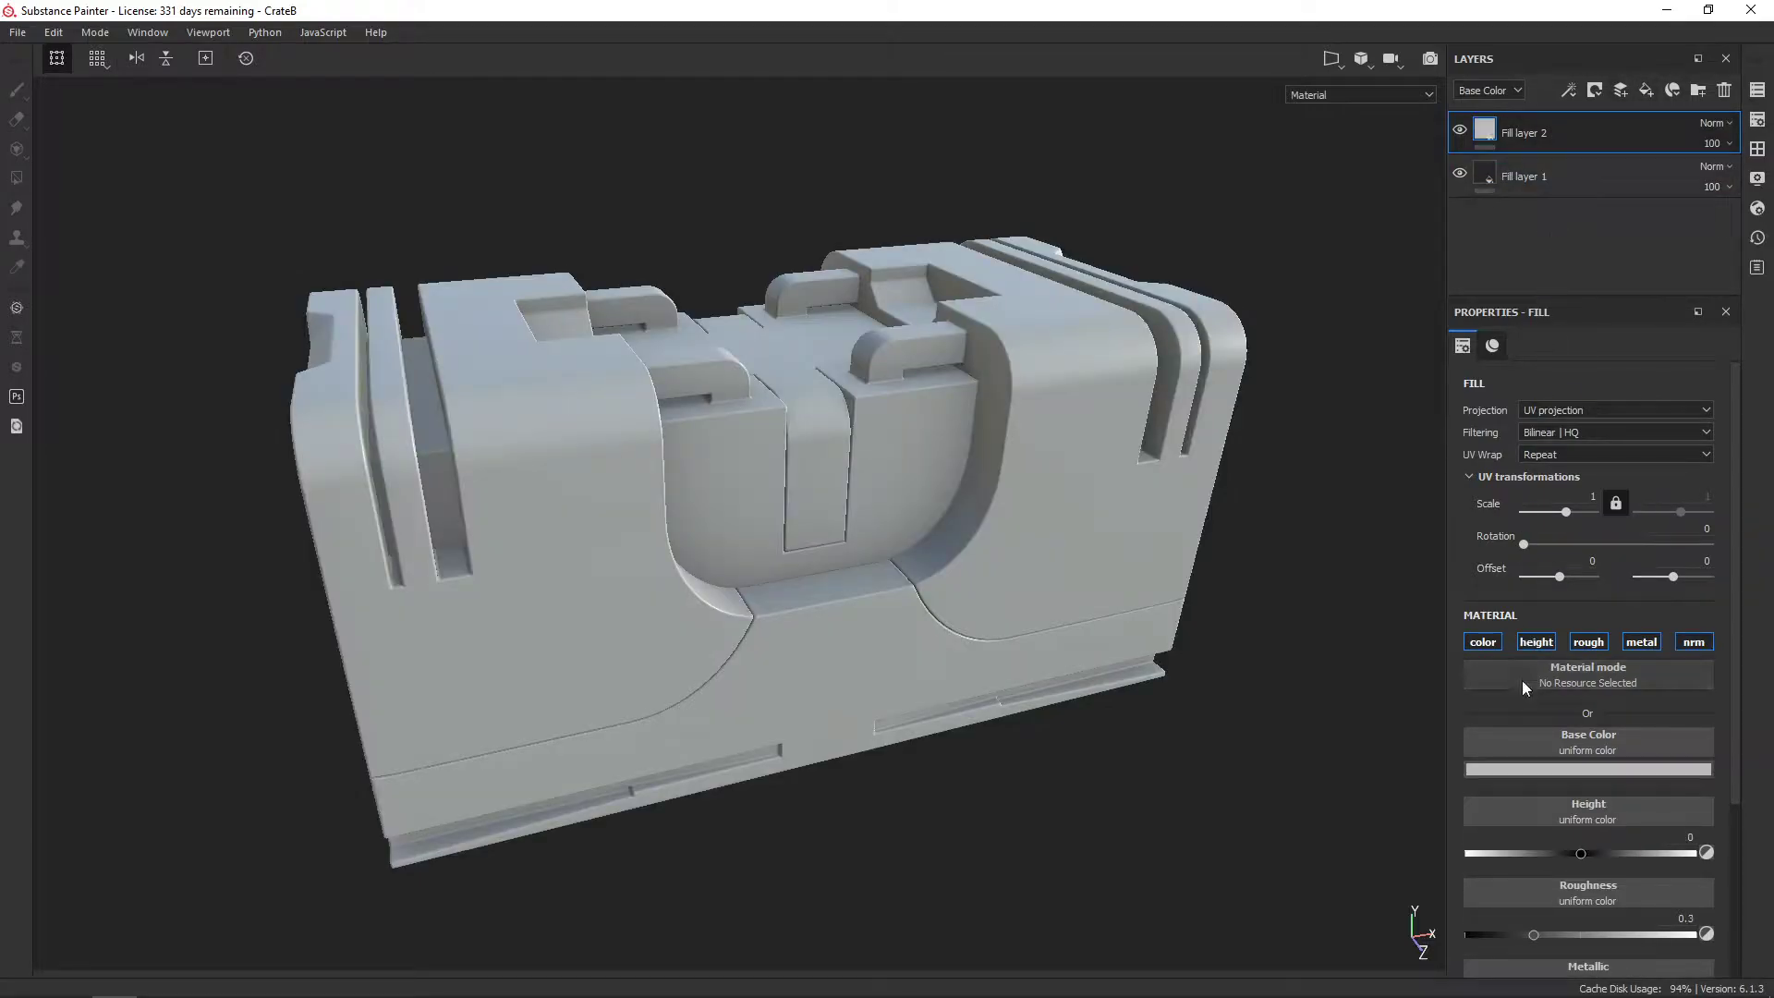
click(1551, 644)
click(1692, 641)
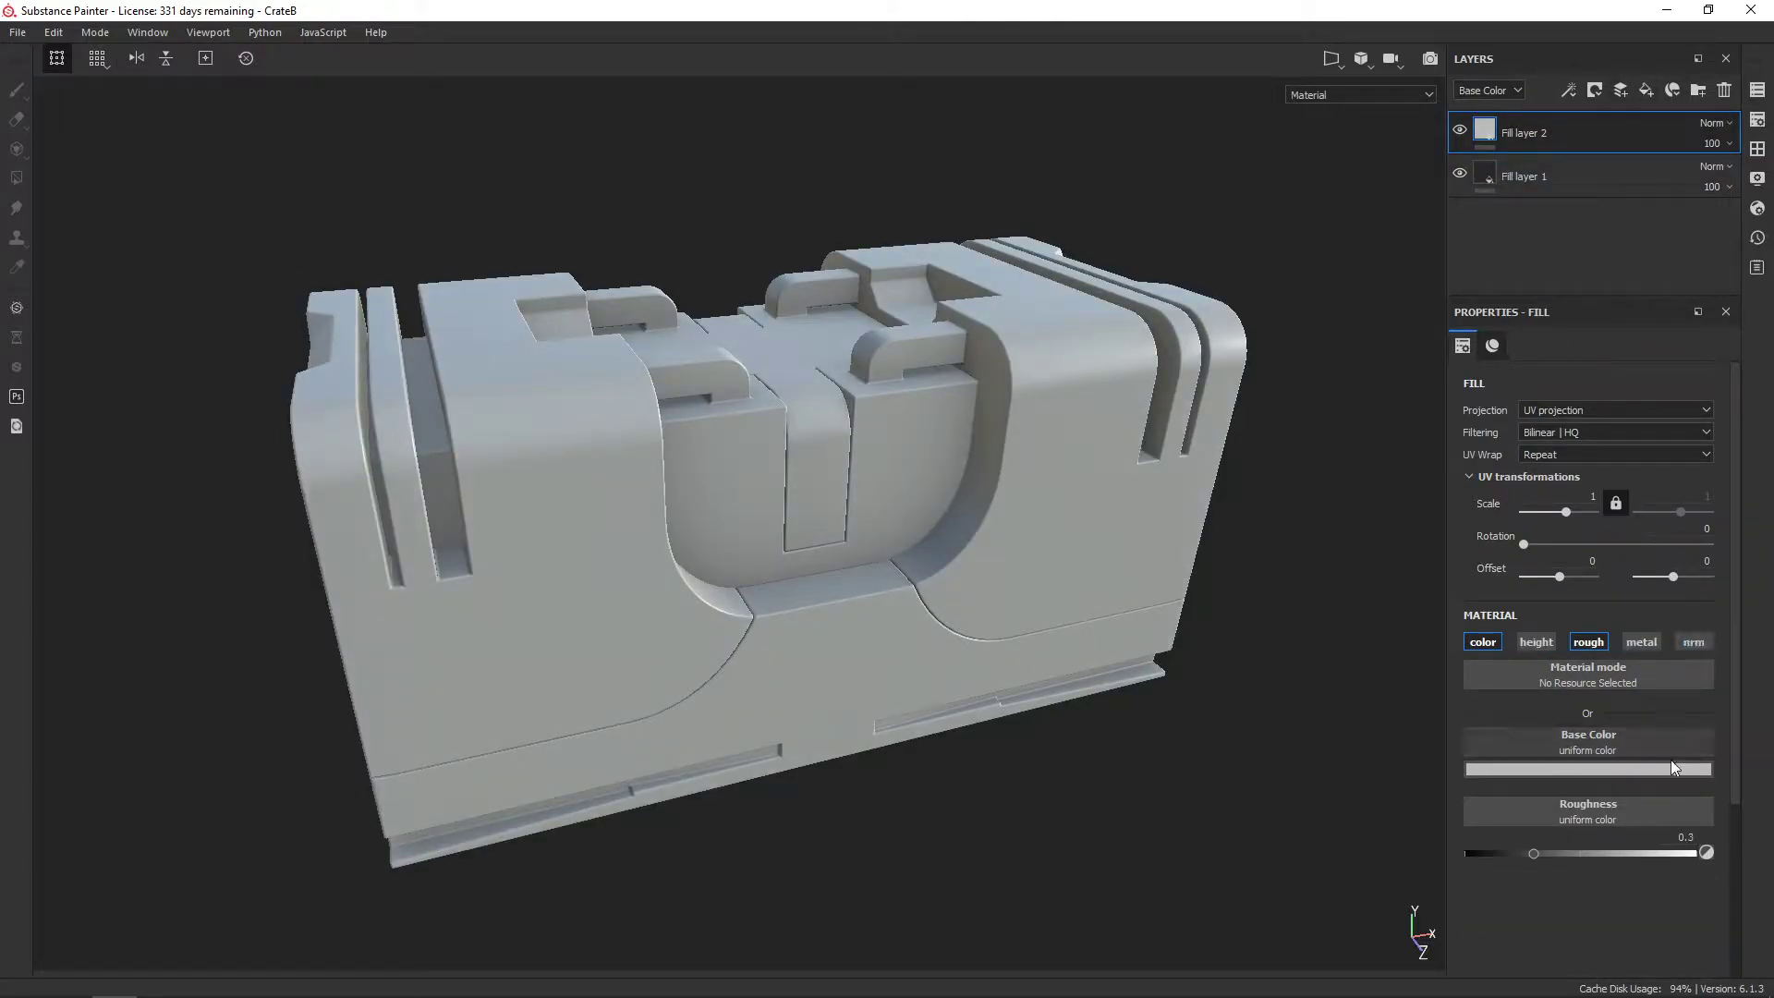
drag(1675, 859, 1698, 846)
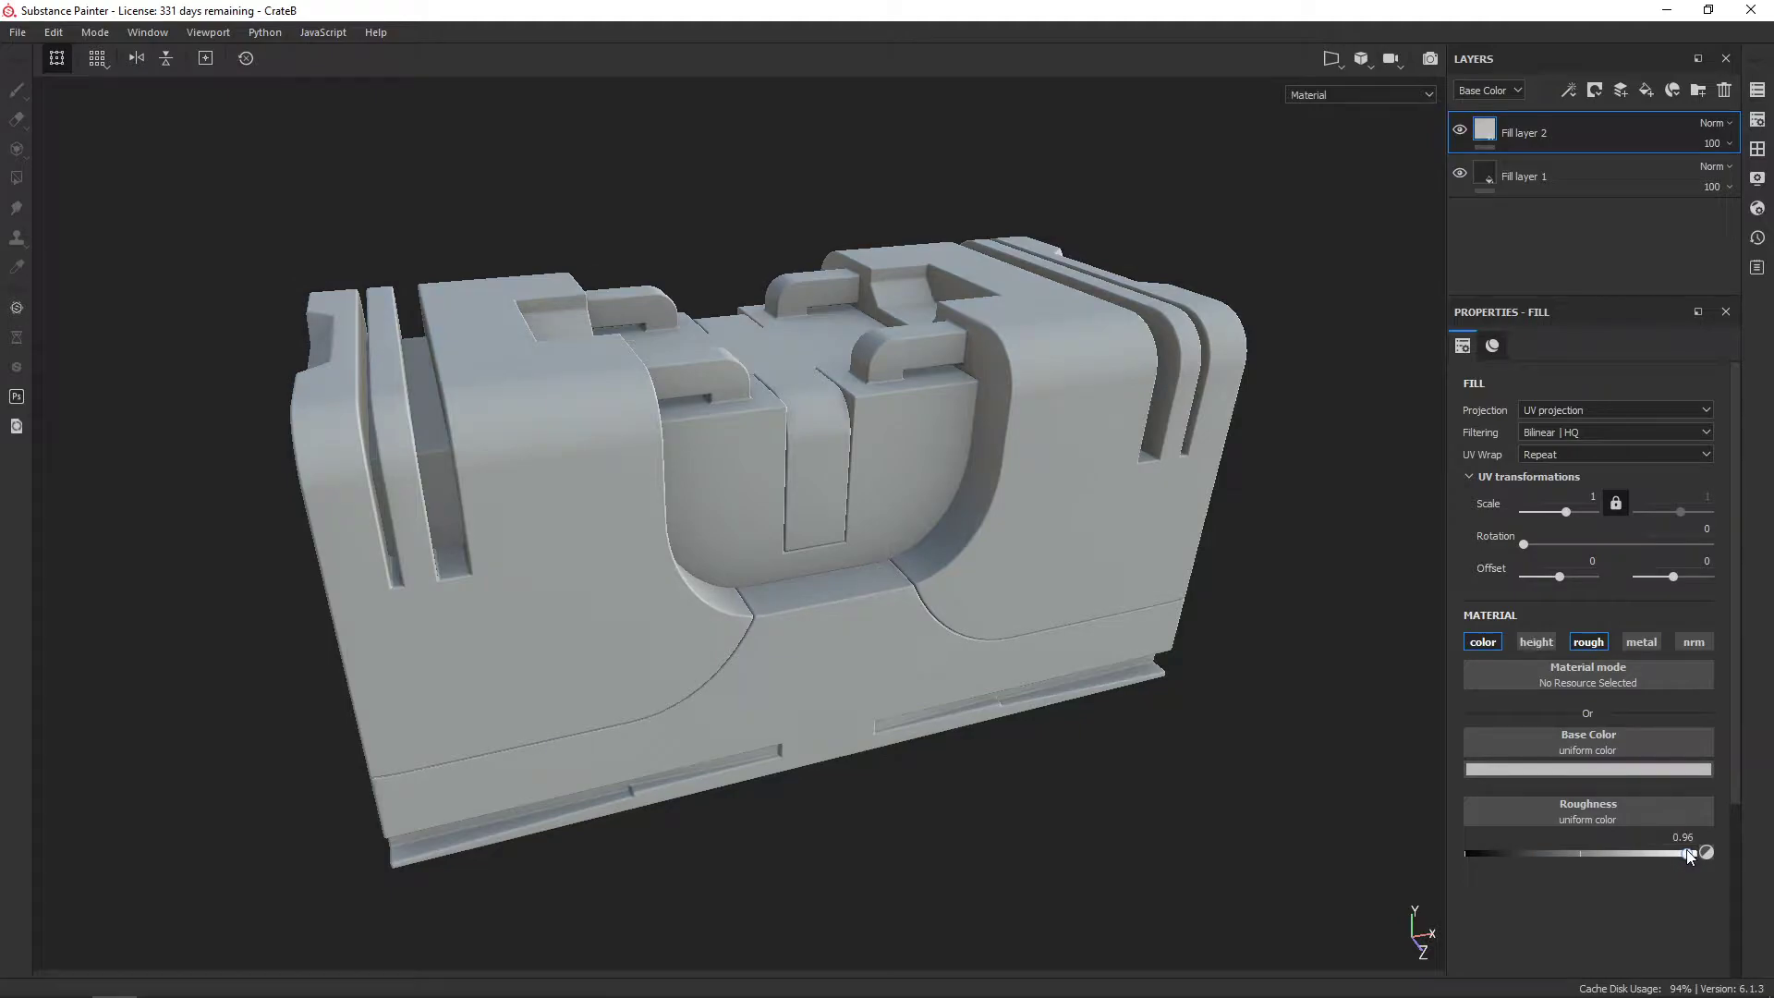
click(1622, 768)
drag(1544, 725, 1500, 707)
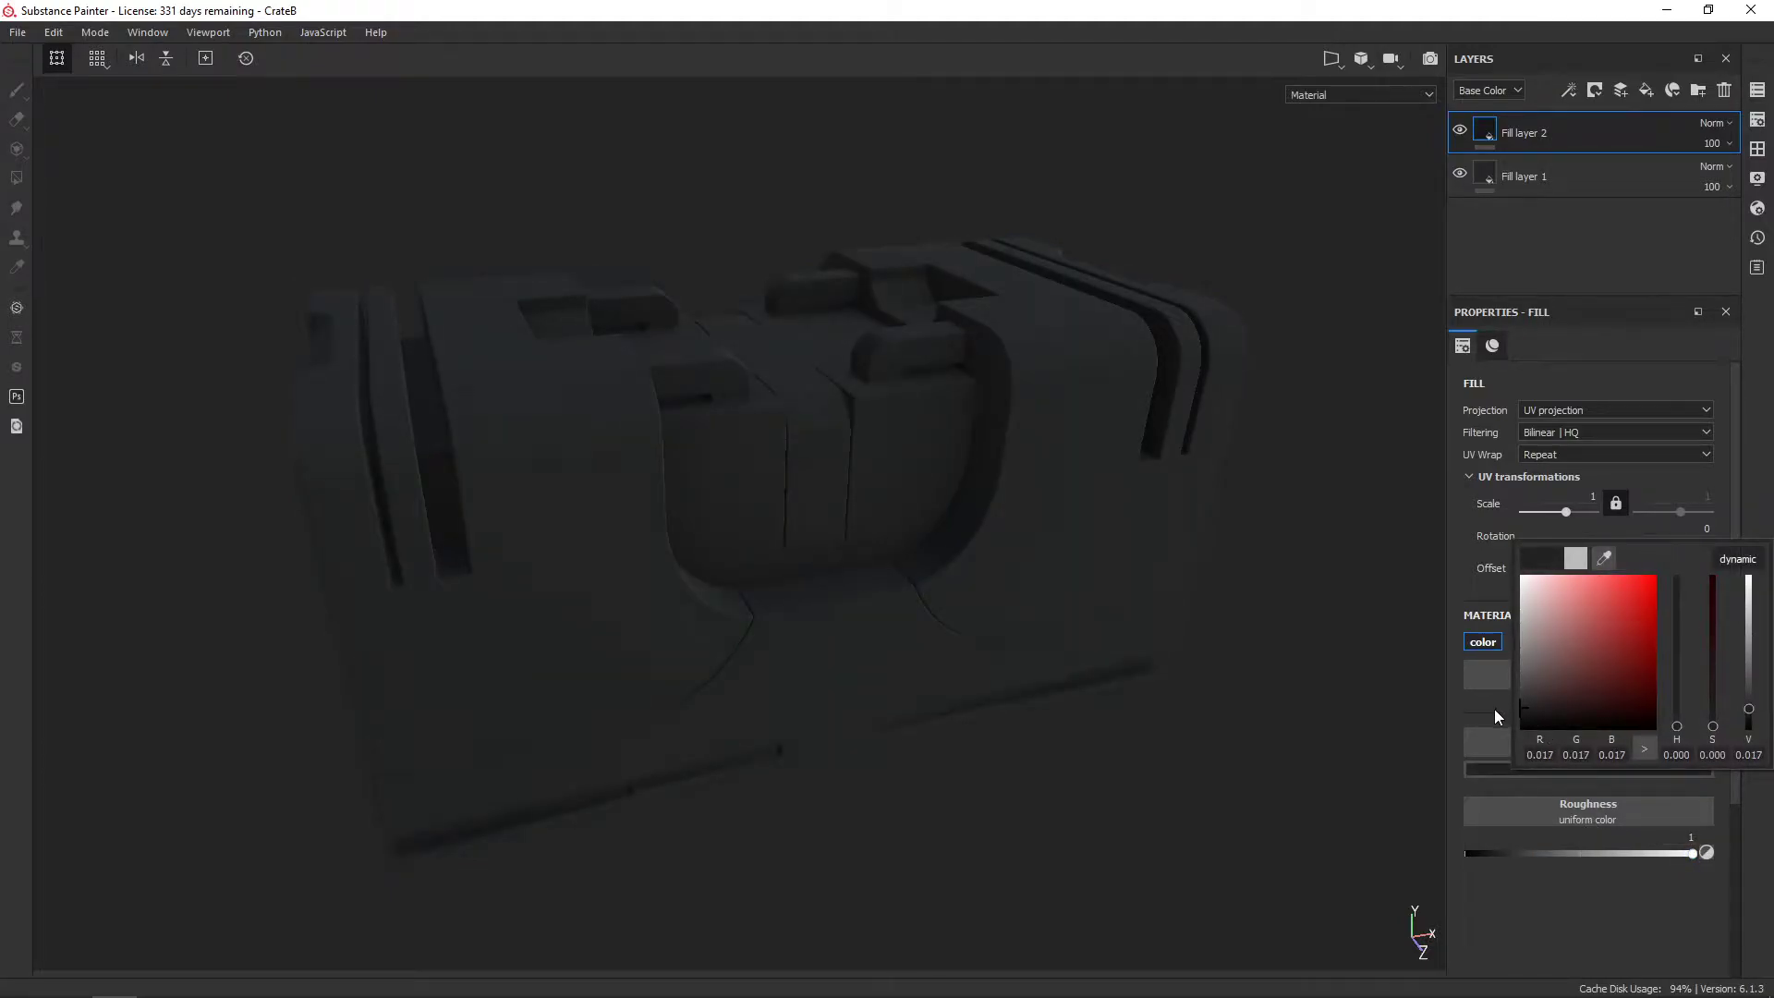
Give Fill layer 2 a black mask with a fill effect using Grunge Map 009
right_click(1549, 130)
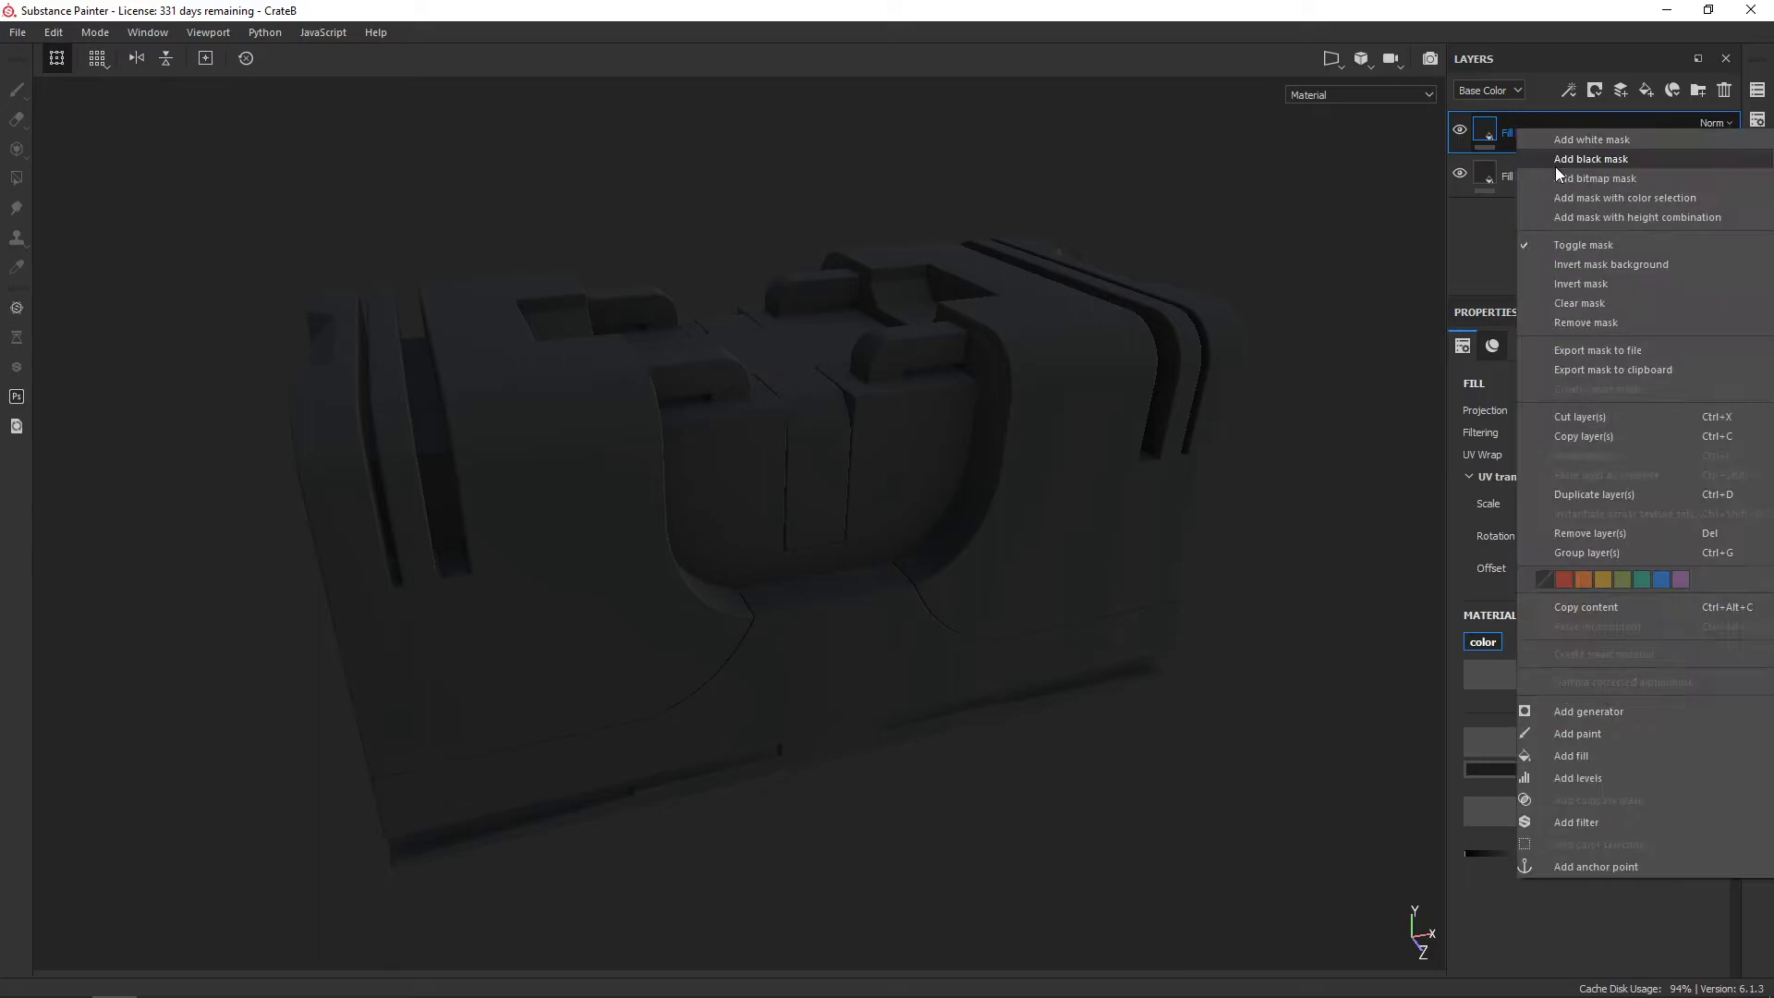
click(1556, 164)
click(1573, 96)
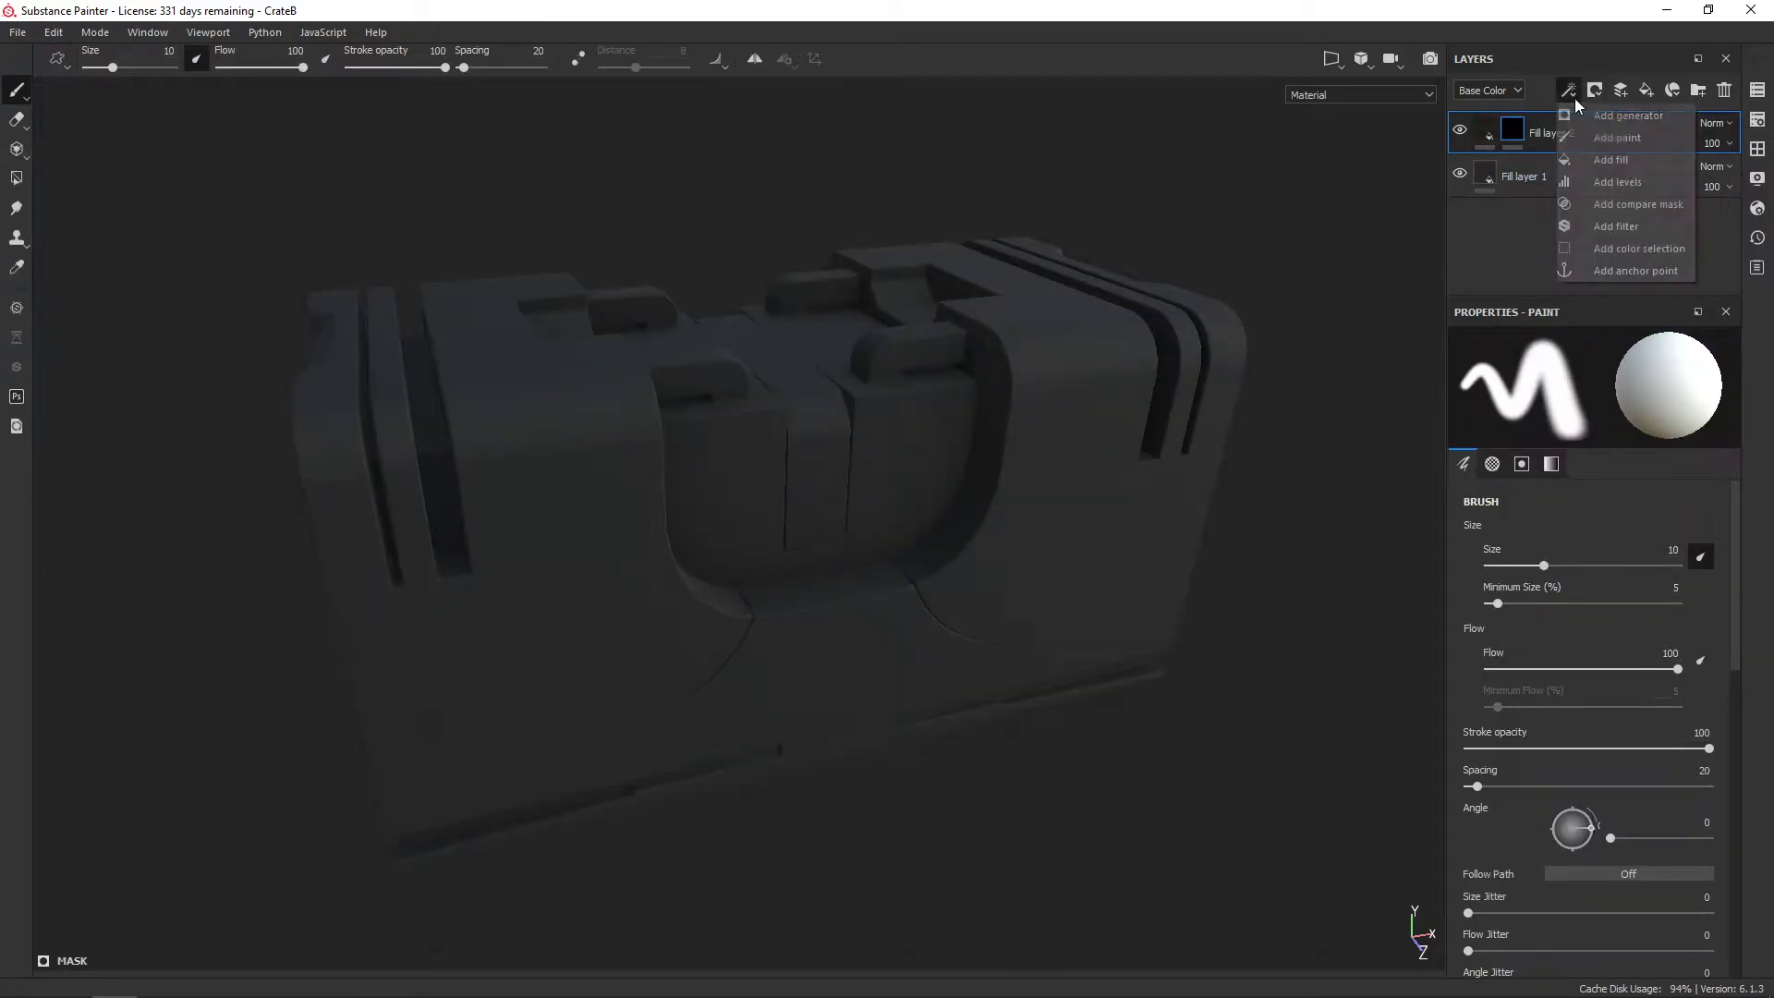
click(1607, 159)
click(1608, 641)
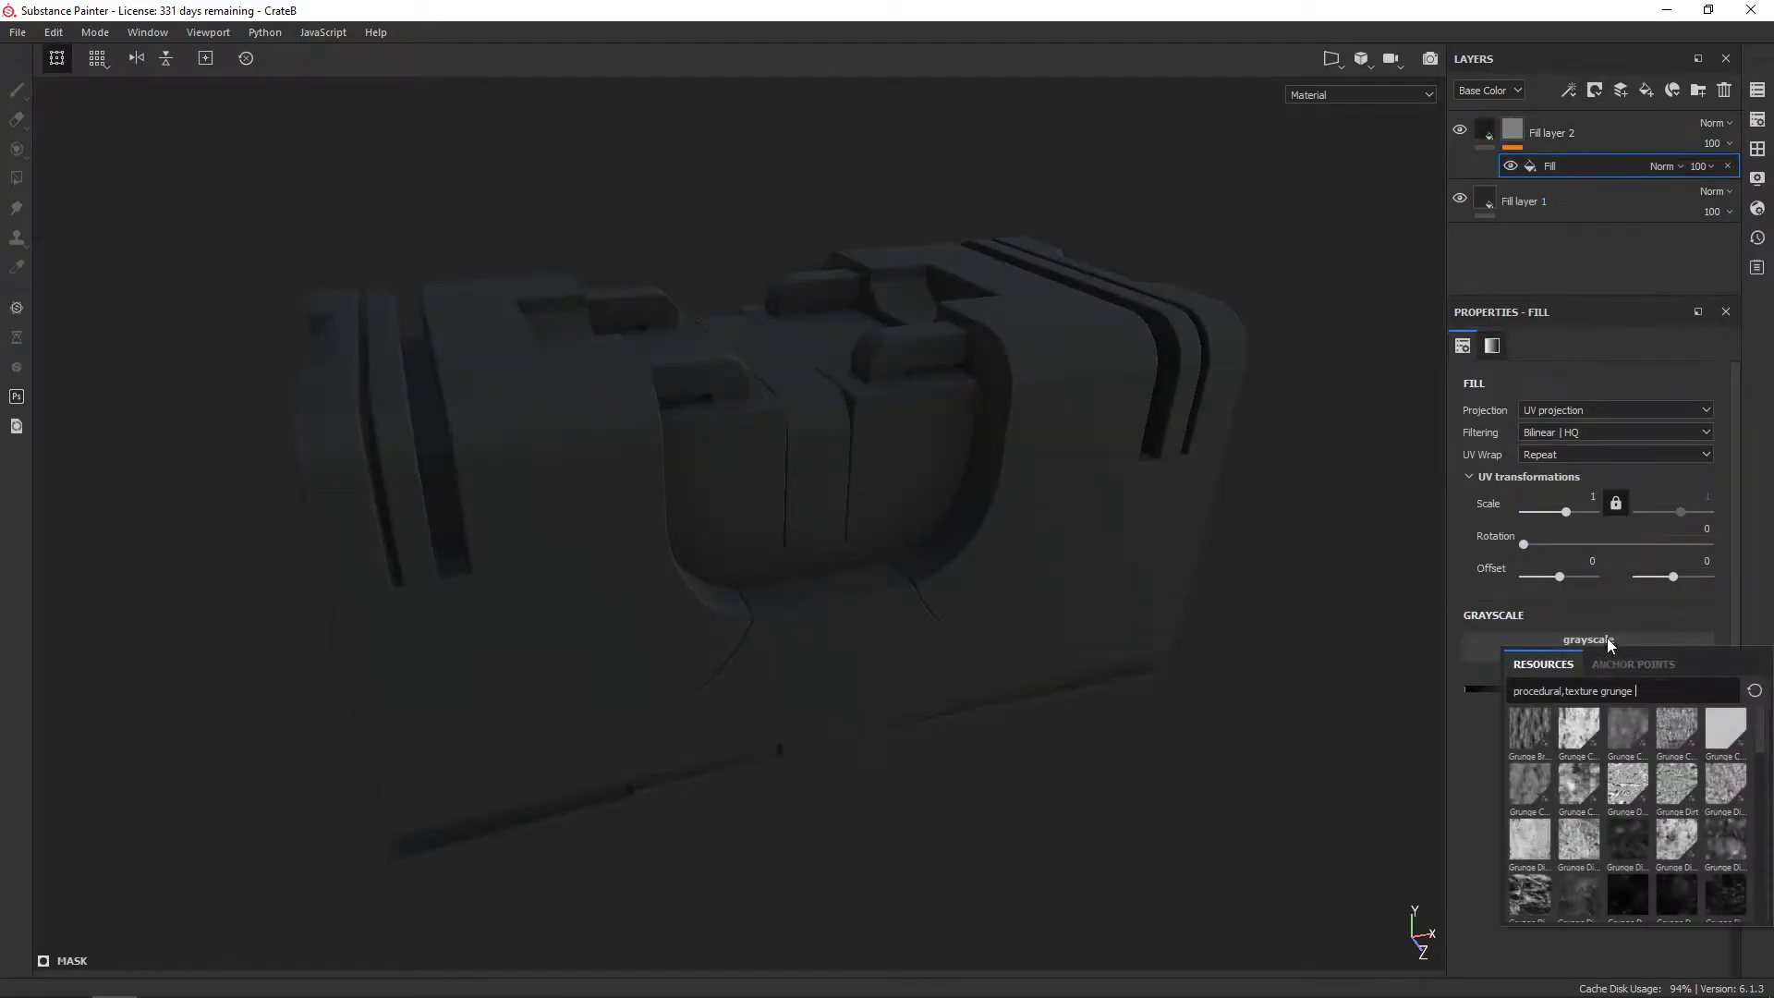
scroll(1640, 788, down, 3)
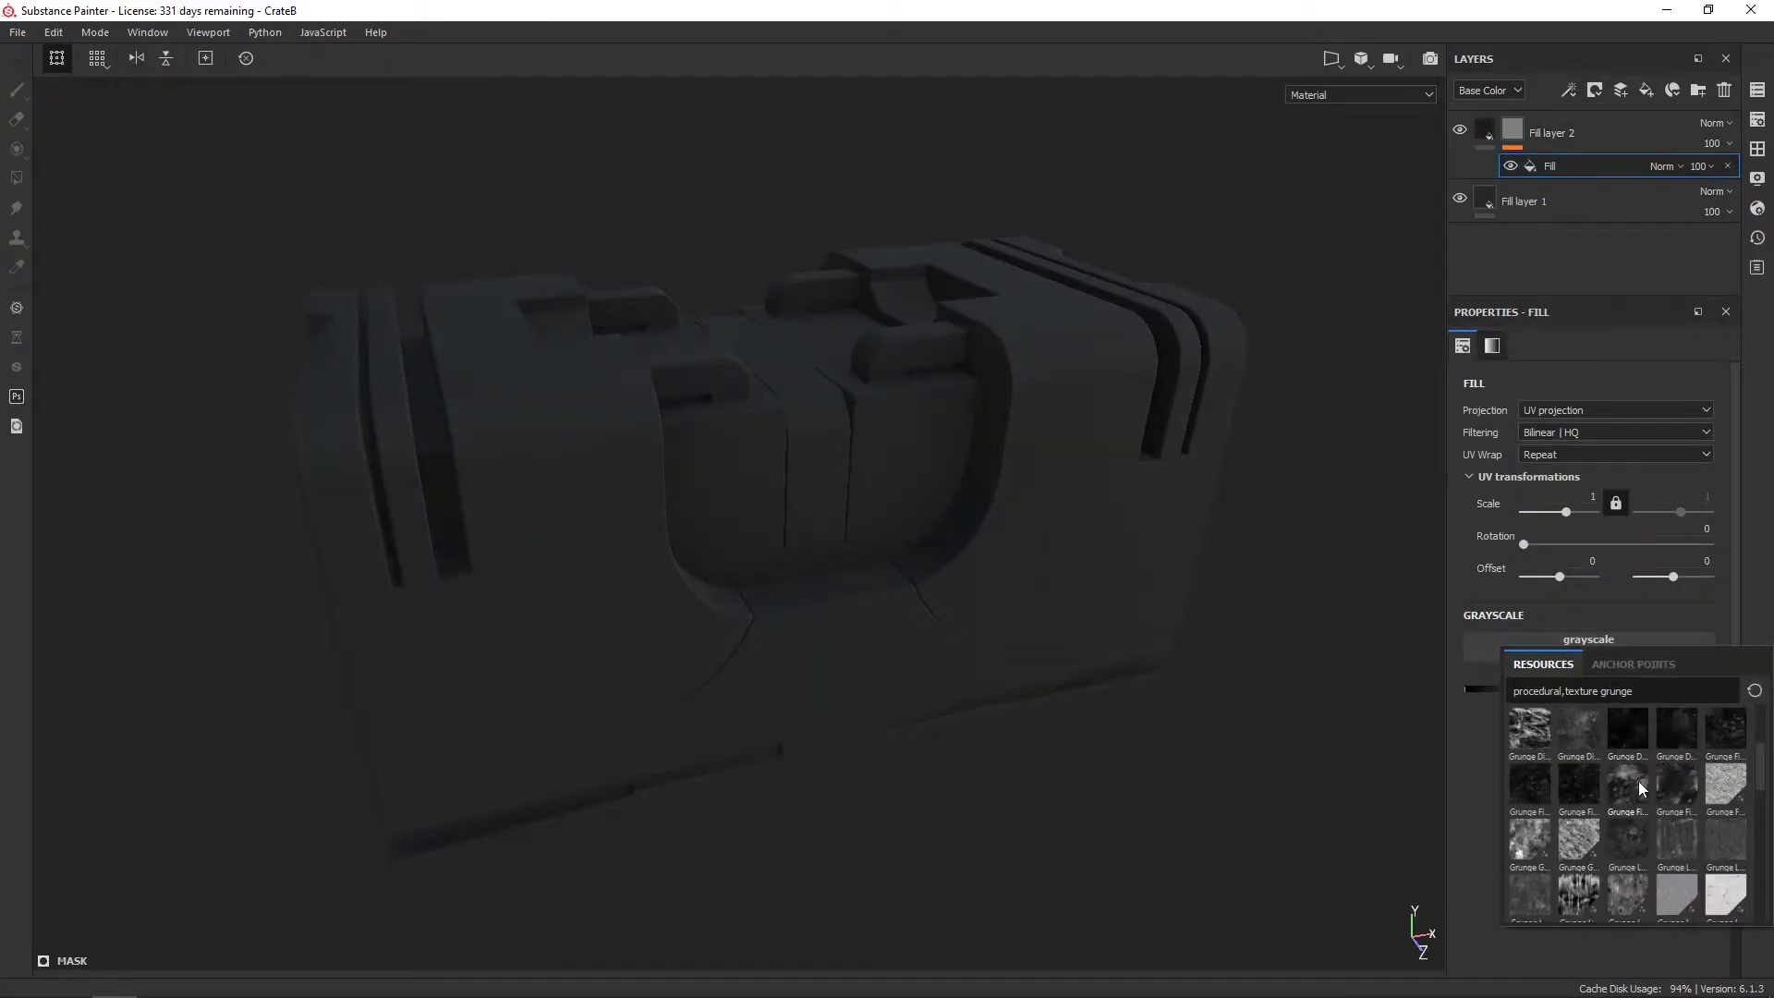
scroll(1672, 868, down, 3)
click(1676, 846)
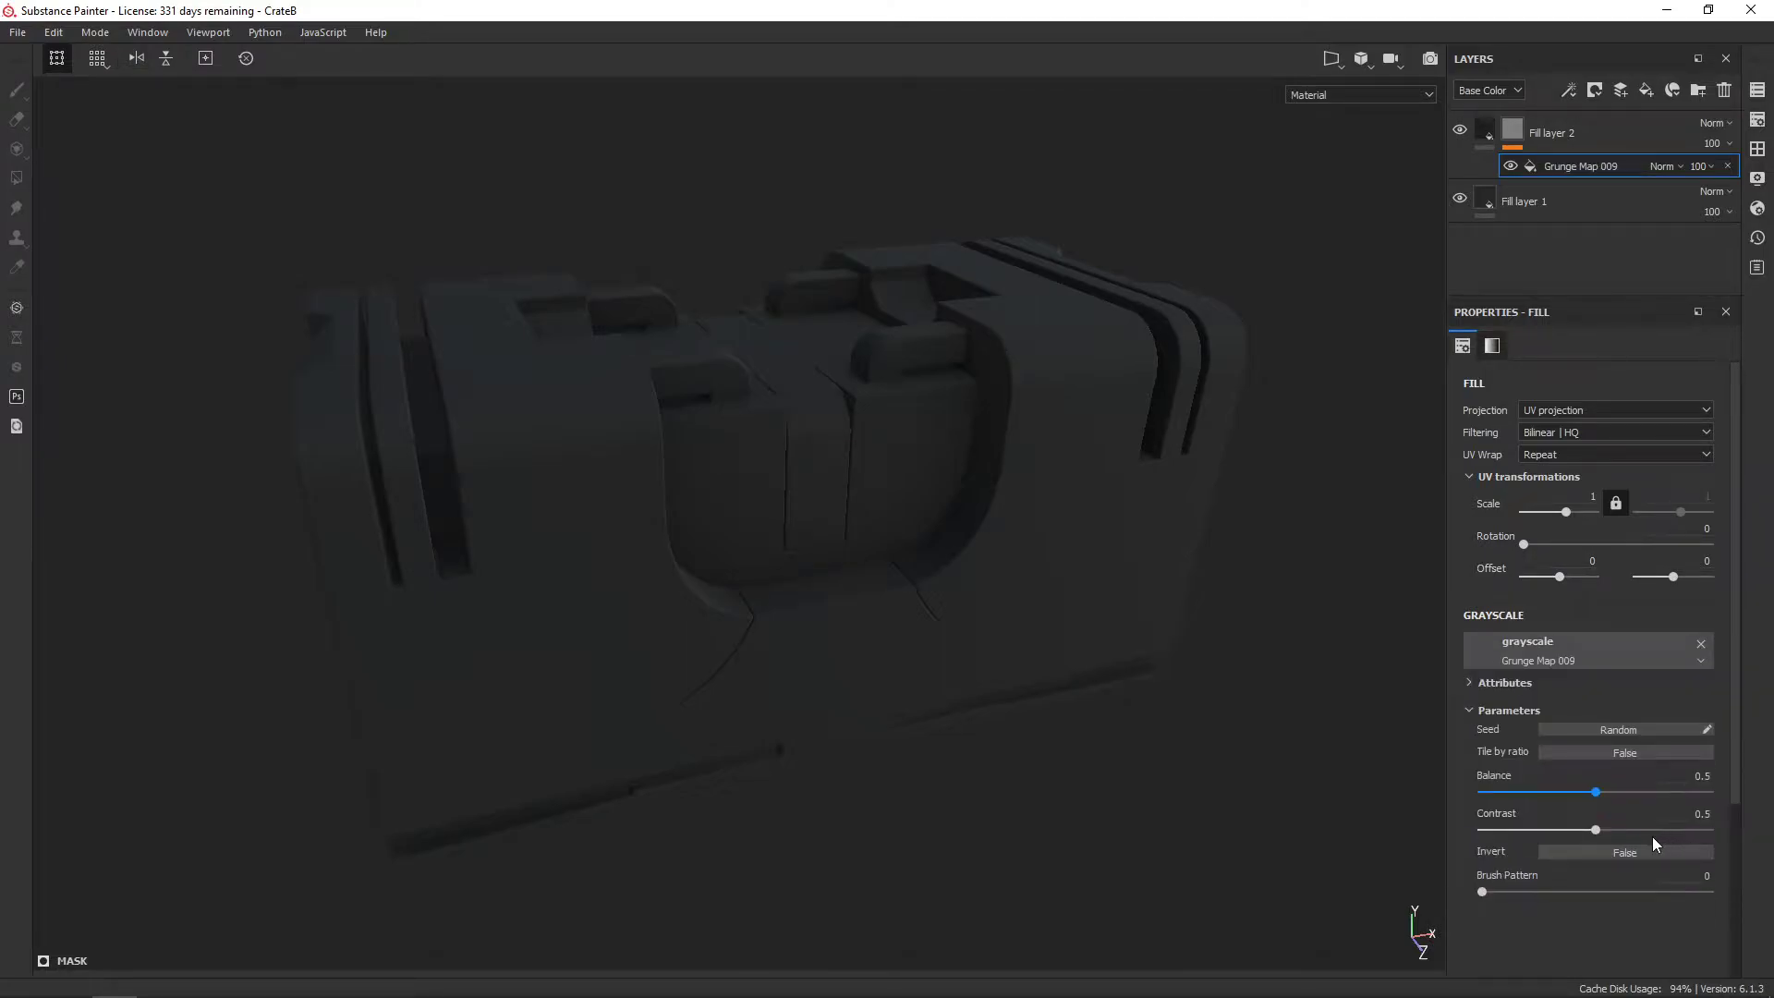
mouse_move(1264, 662)
alt+mouse_down()
mouse_move(1321, 572)
mouse_move(1296, 620)
alt+mouse_up()
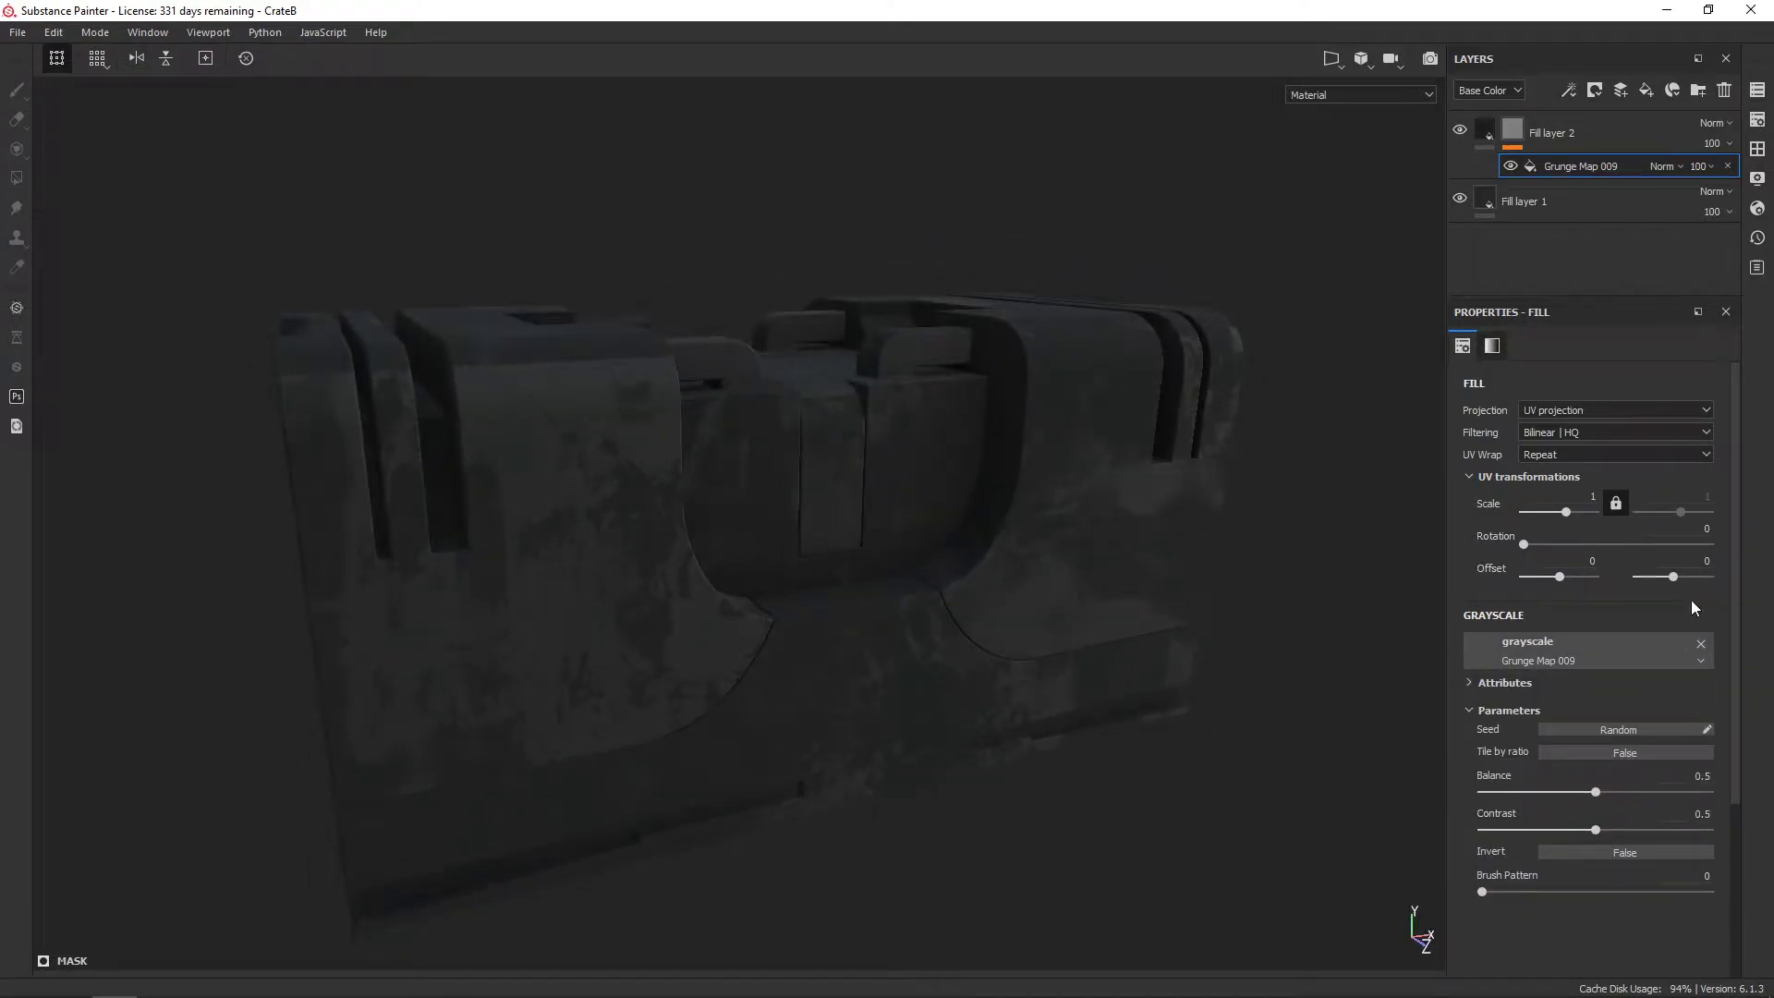
Swap the mask pattern to Grunge Dirt Large, then settle on Grunge Dirt Dried
click(1701, 643)
click(1589, 643)
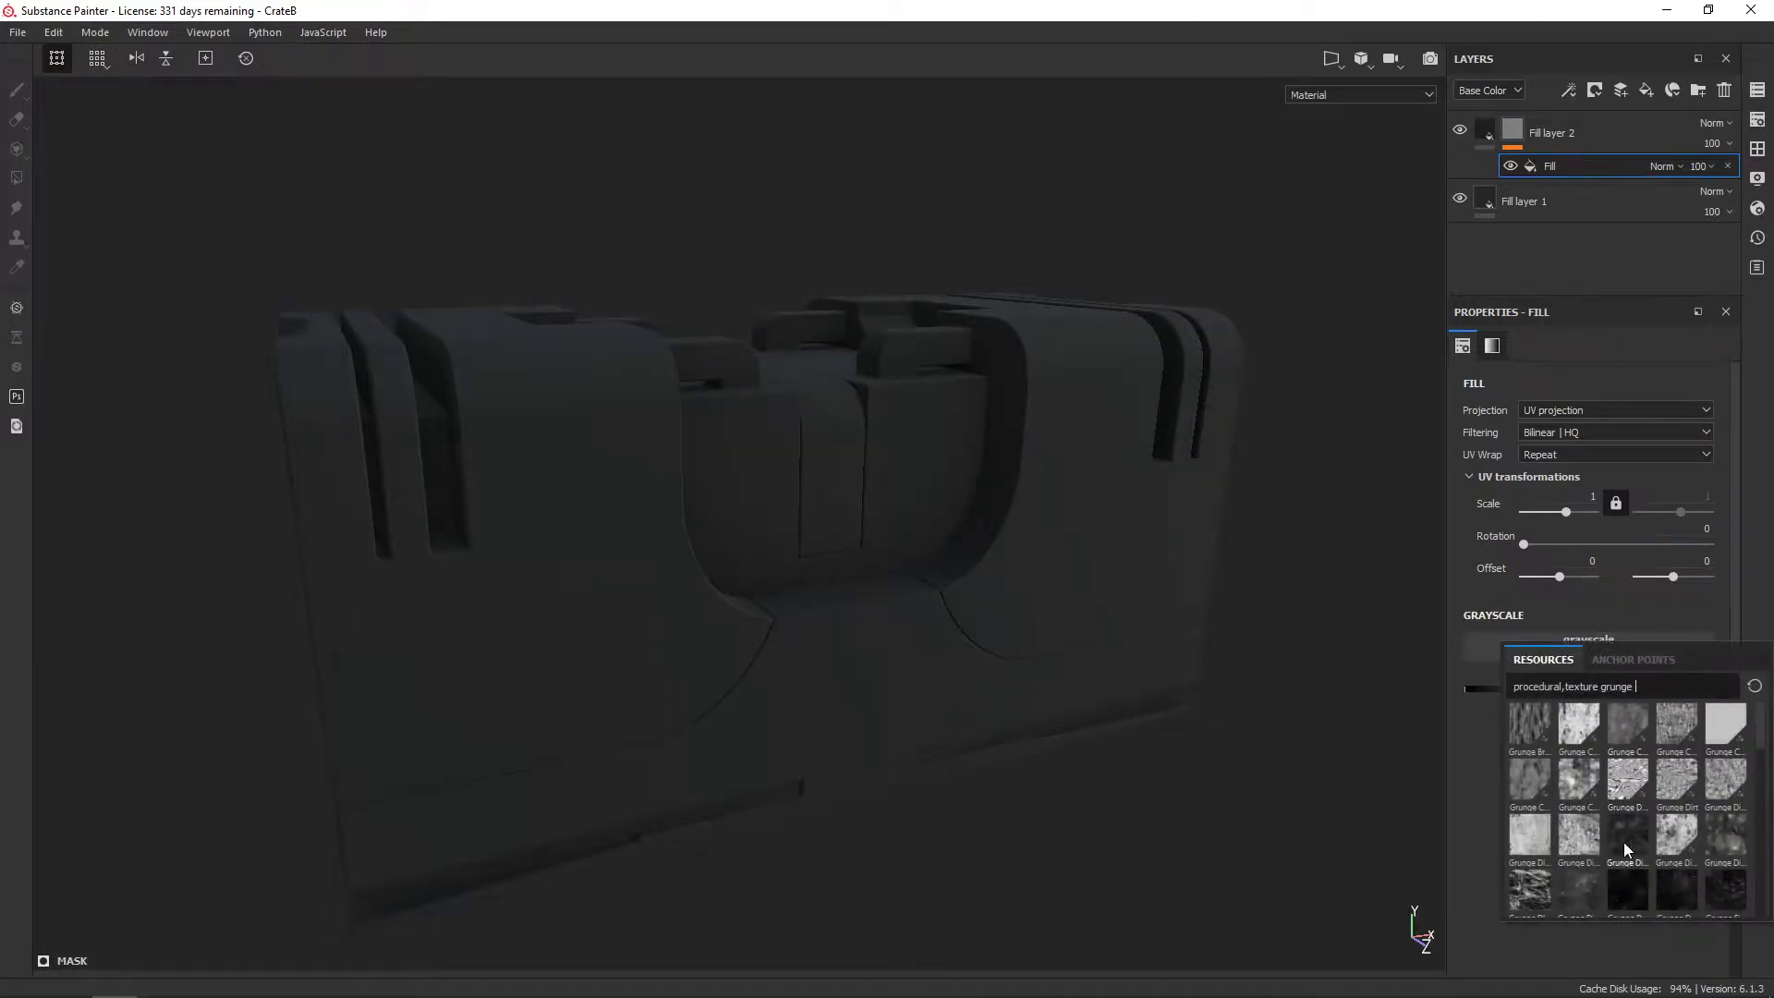
click(1576, 834)
alt+drag(1161, 614, 1217, 642)
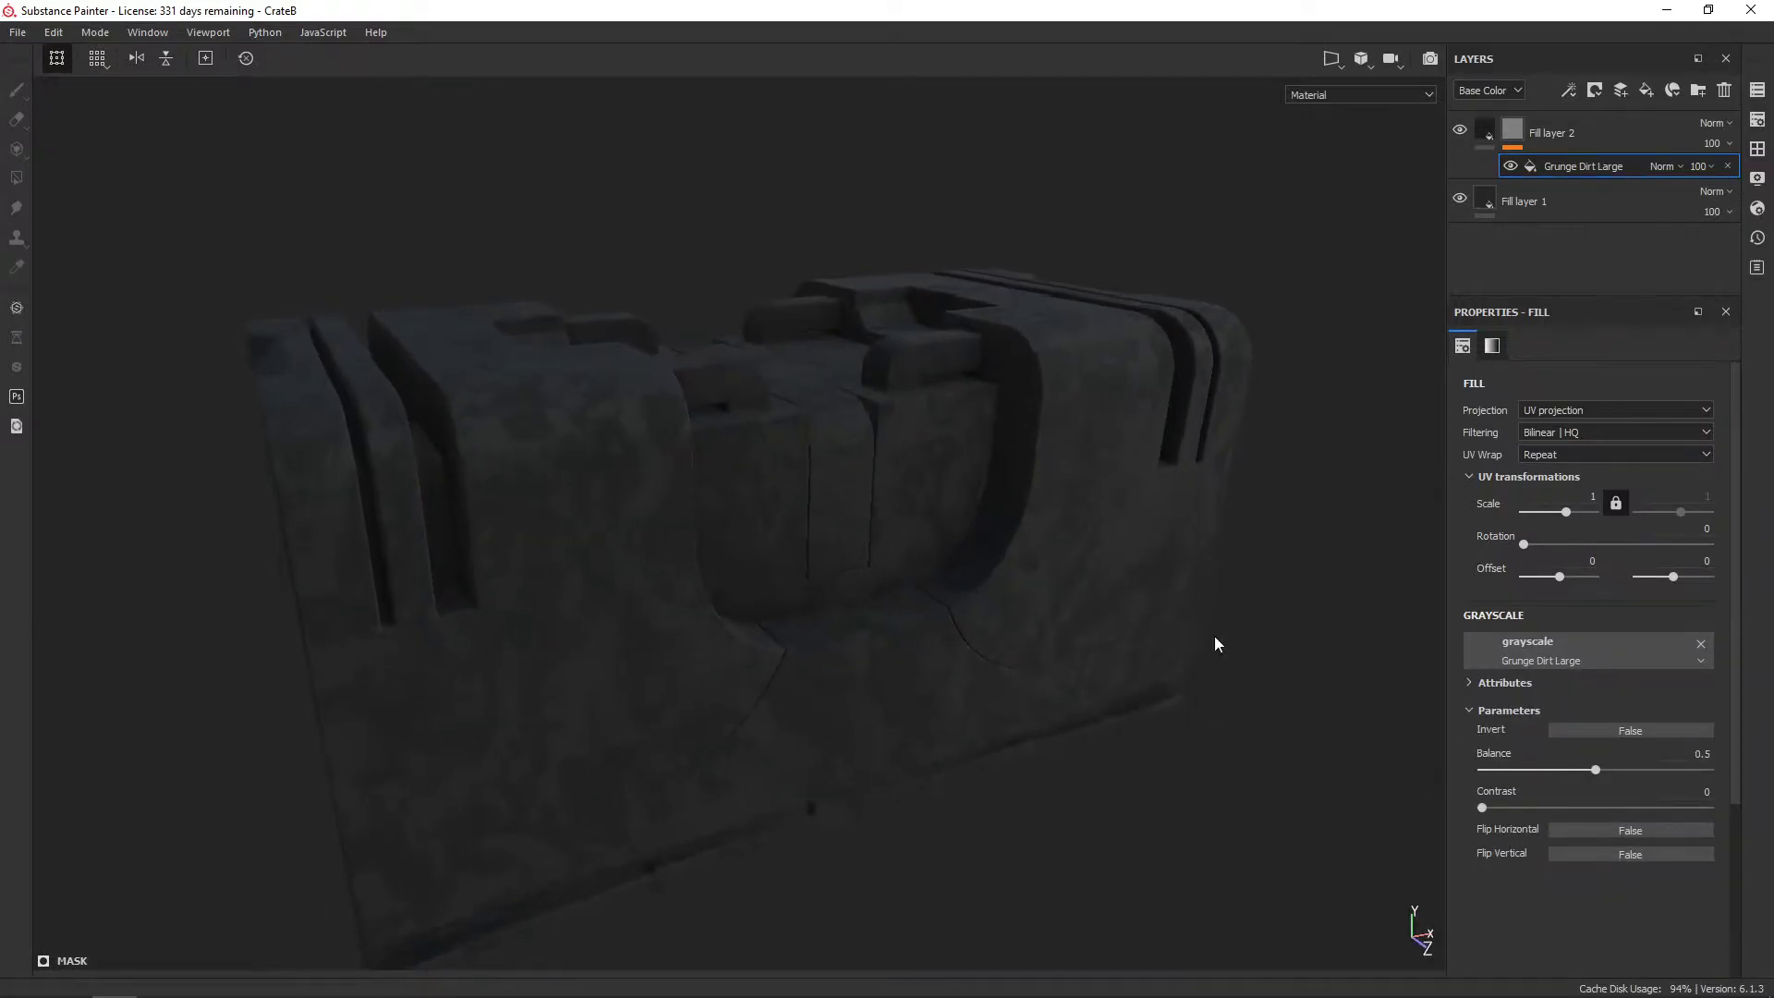
click(1700, 643)
click(1621, 647)
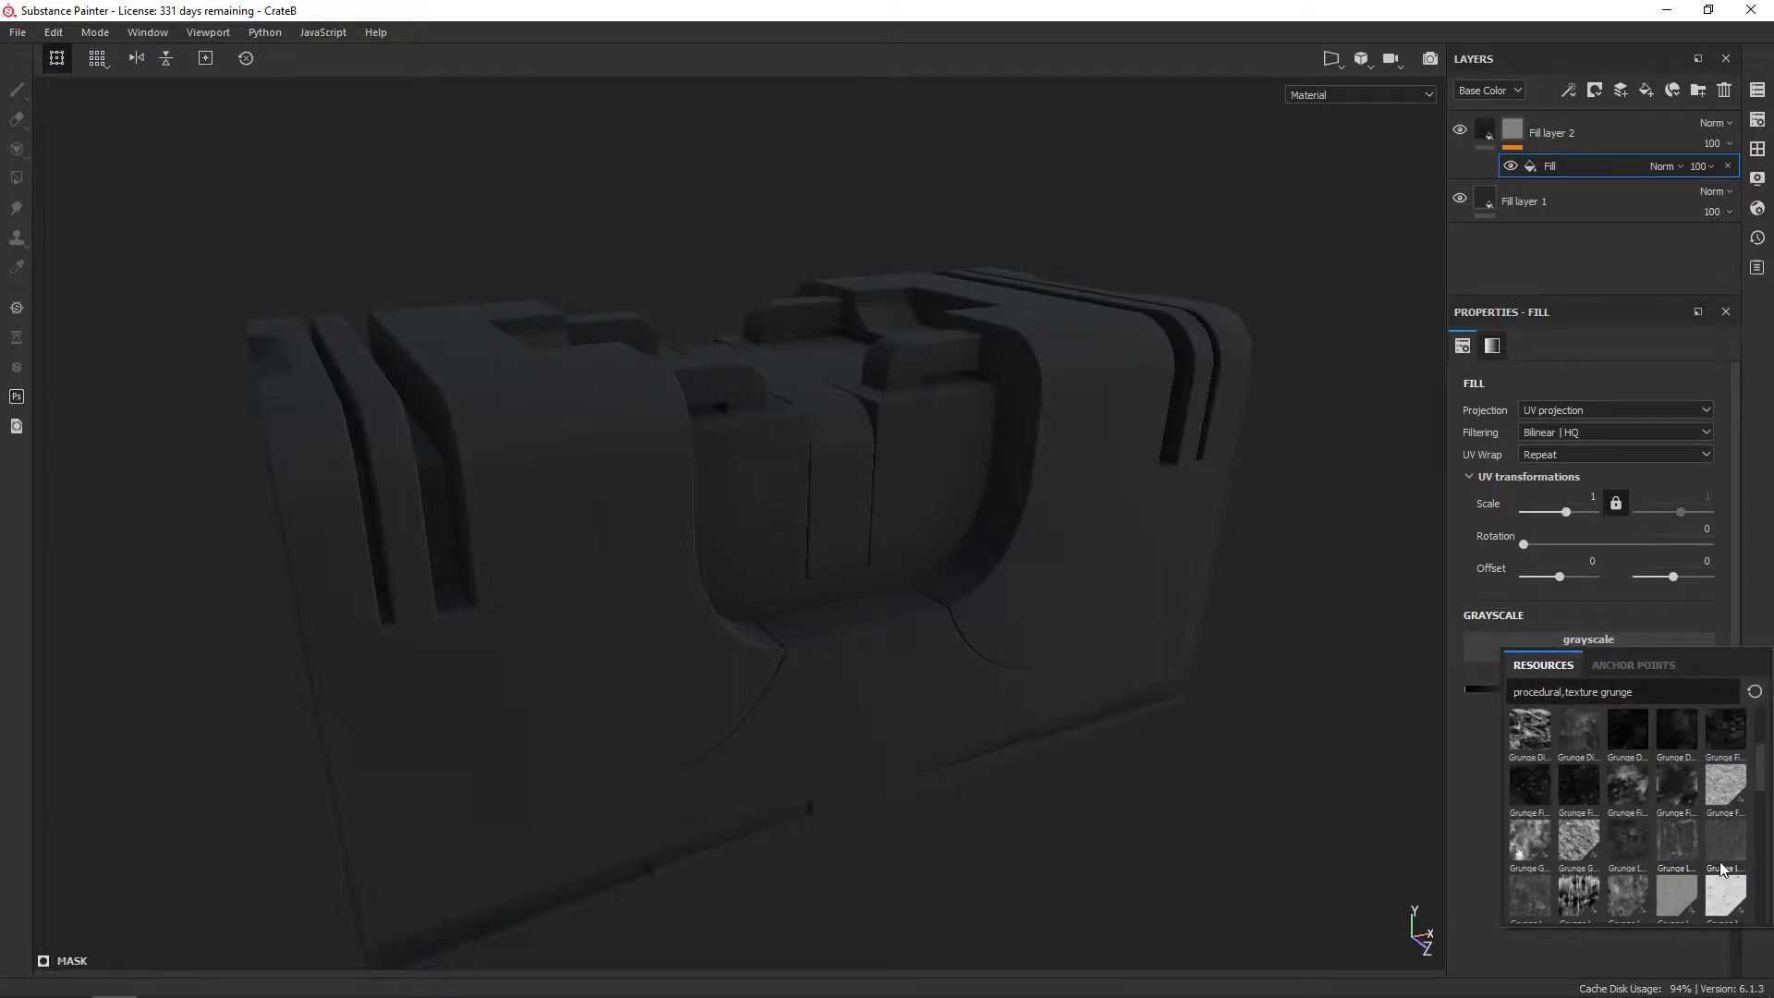
click(1627, 739)
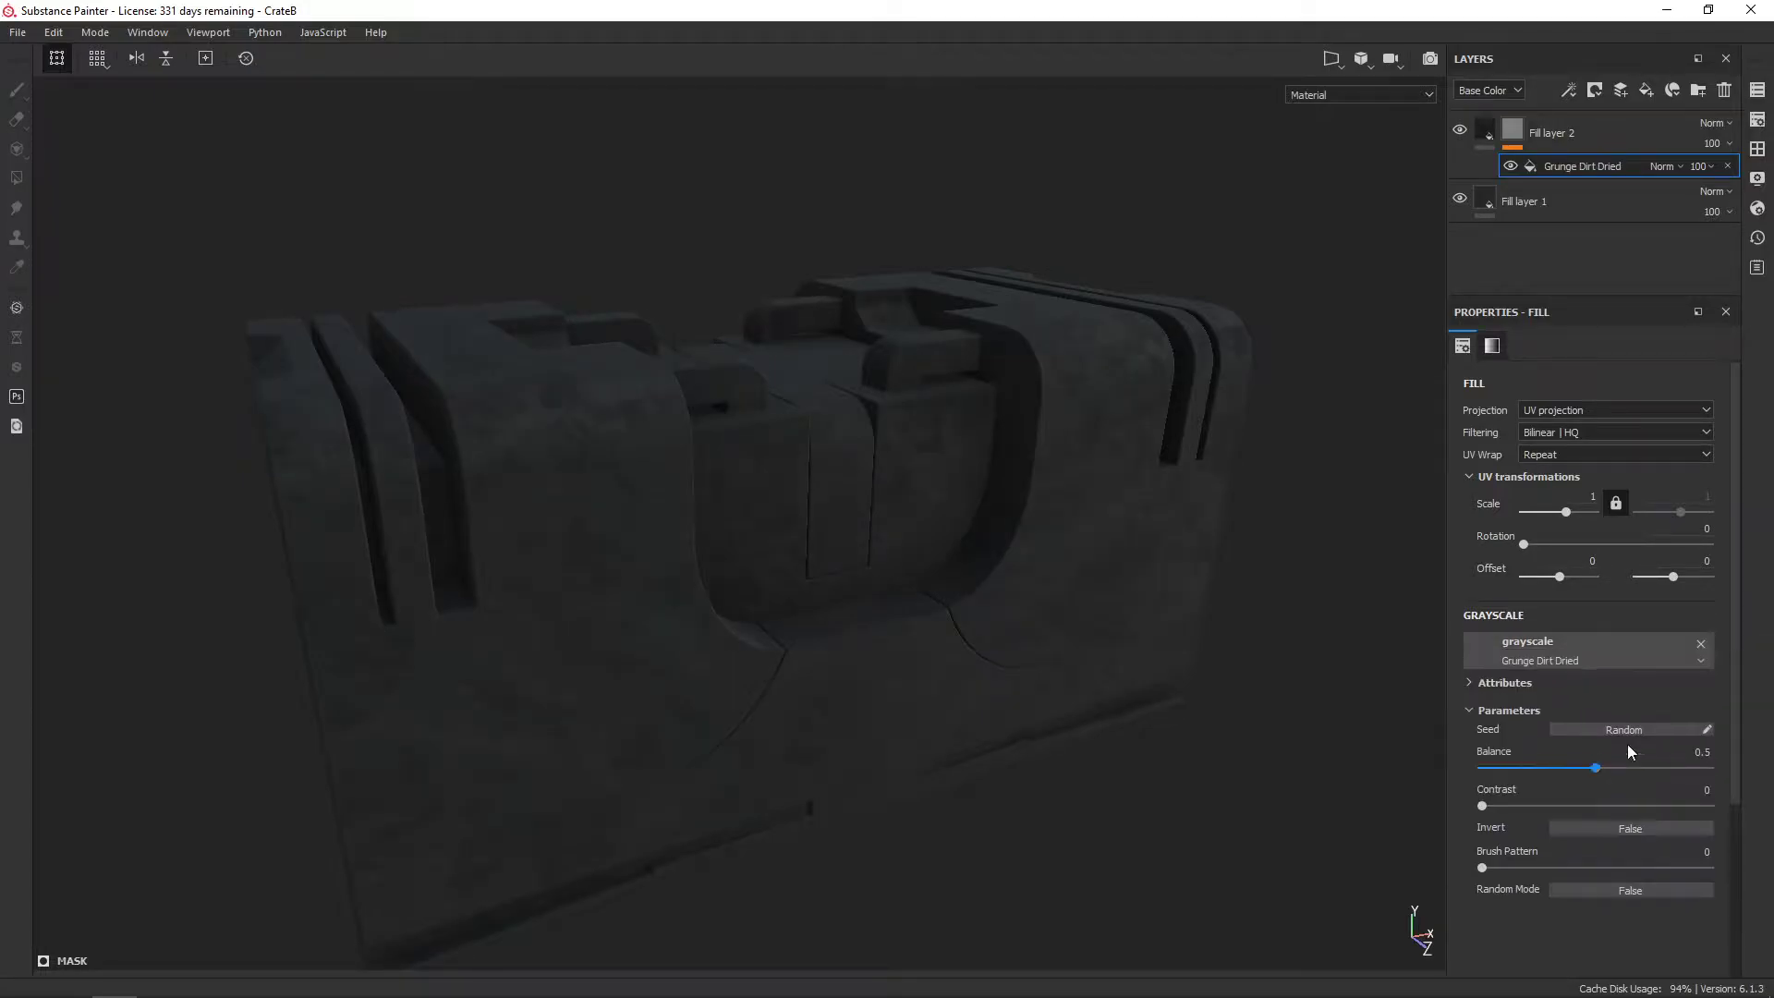
alt+drag(1353, 632, 1358, 638)
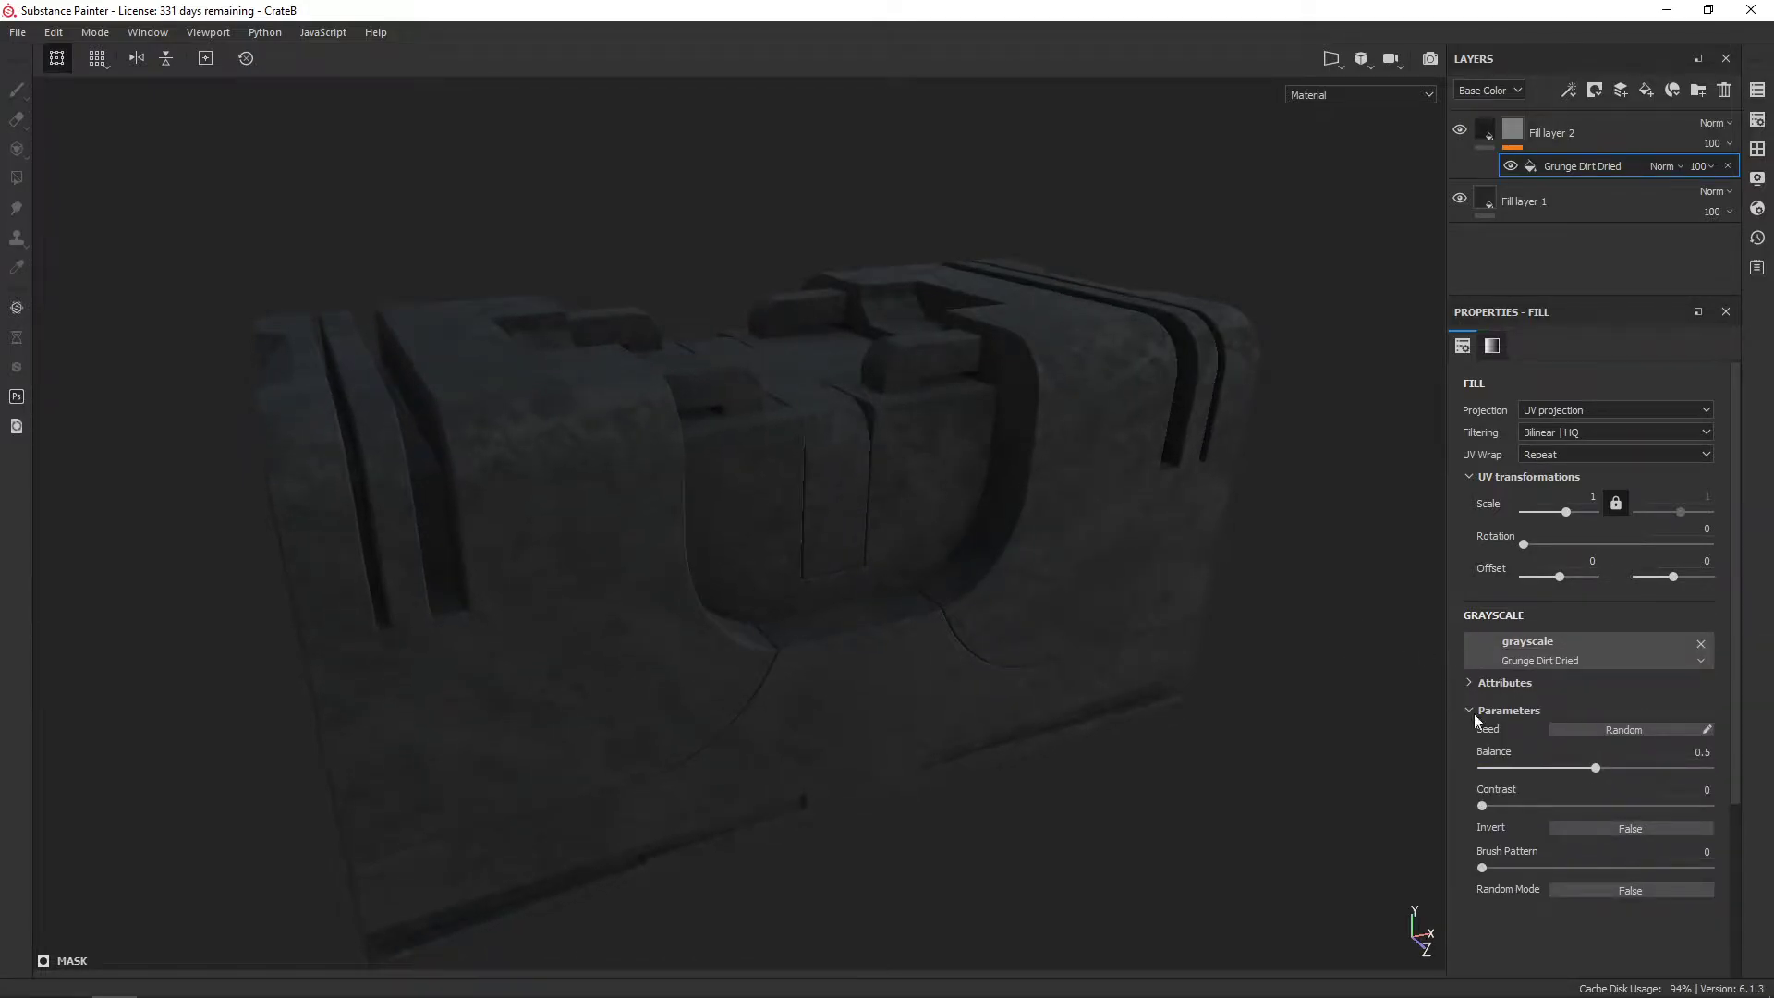
Set the Grunge Dirt Dried mask fill to tri-planar projection, balance 0.36, scale 1.29
click(1561, 410)
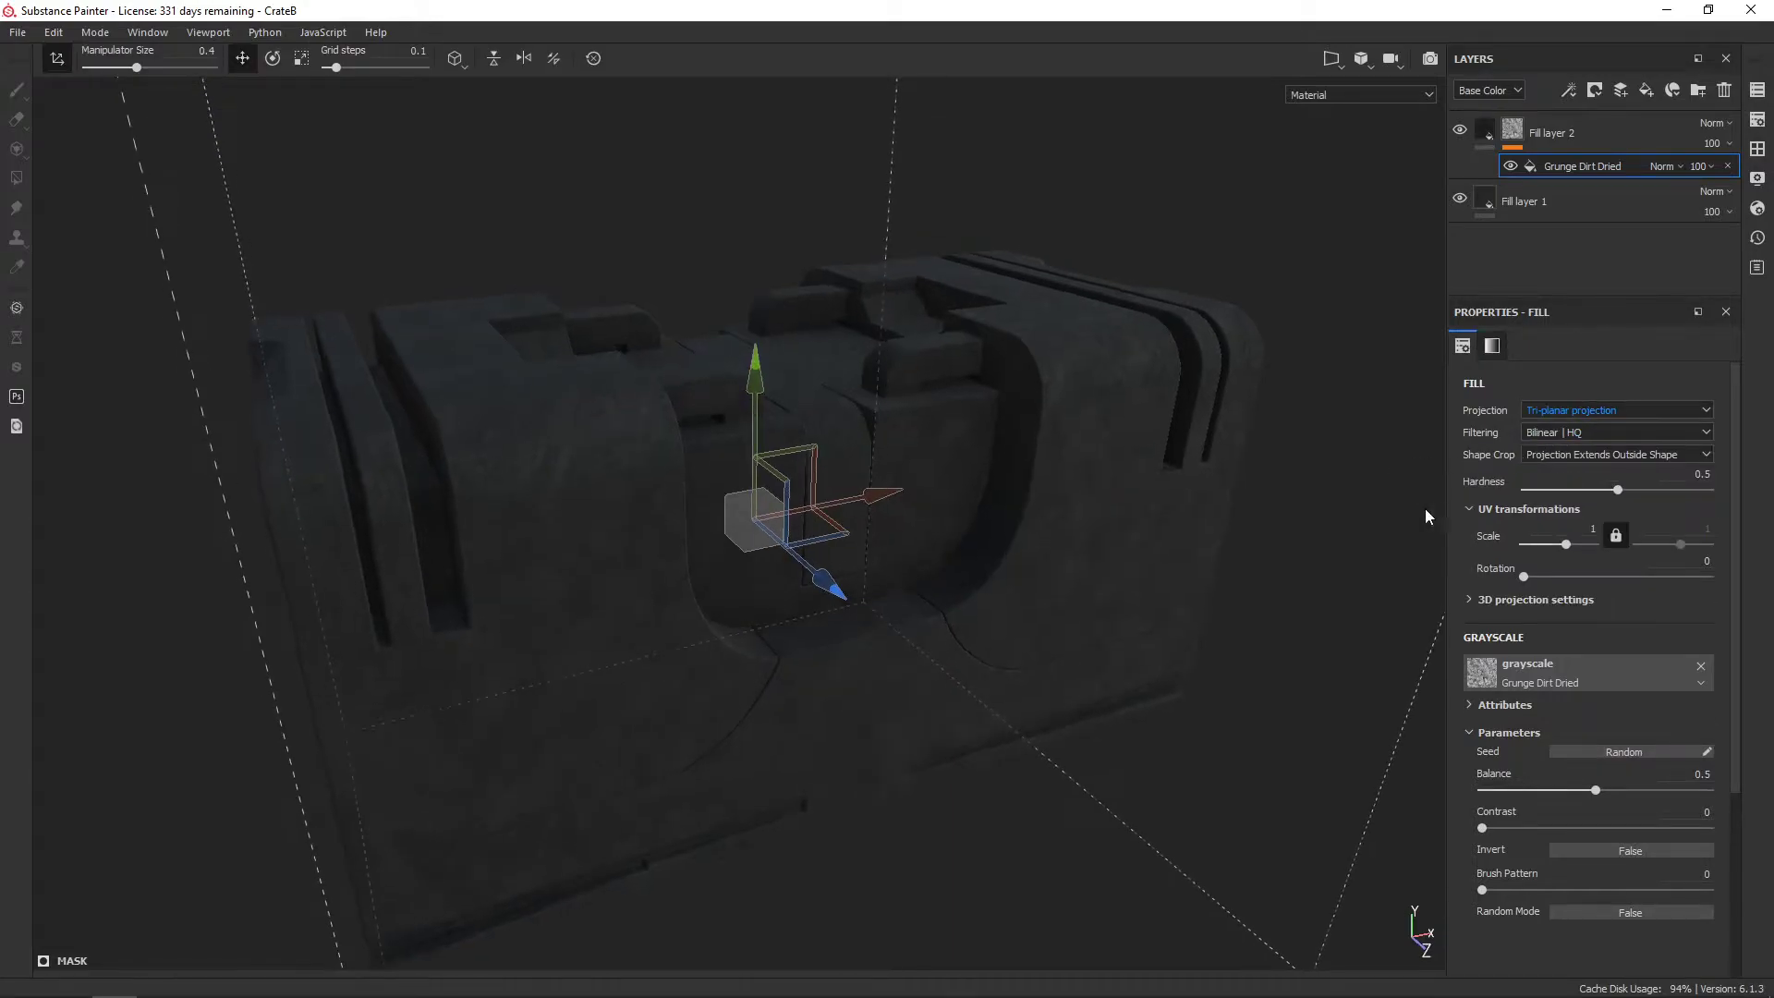
drag(1595, 790, 1503, 792)
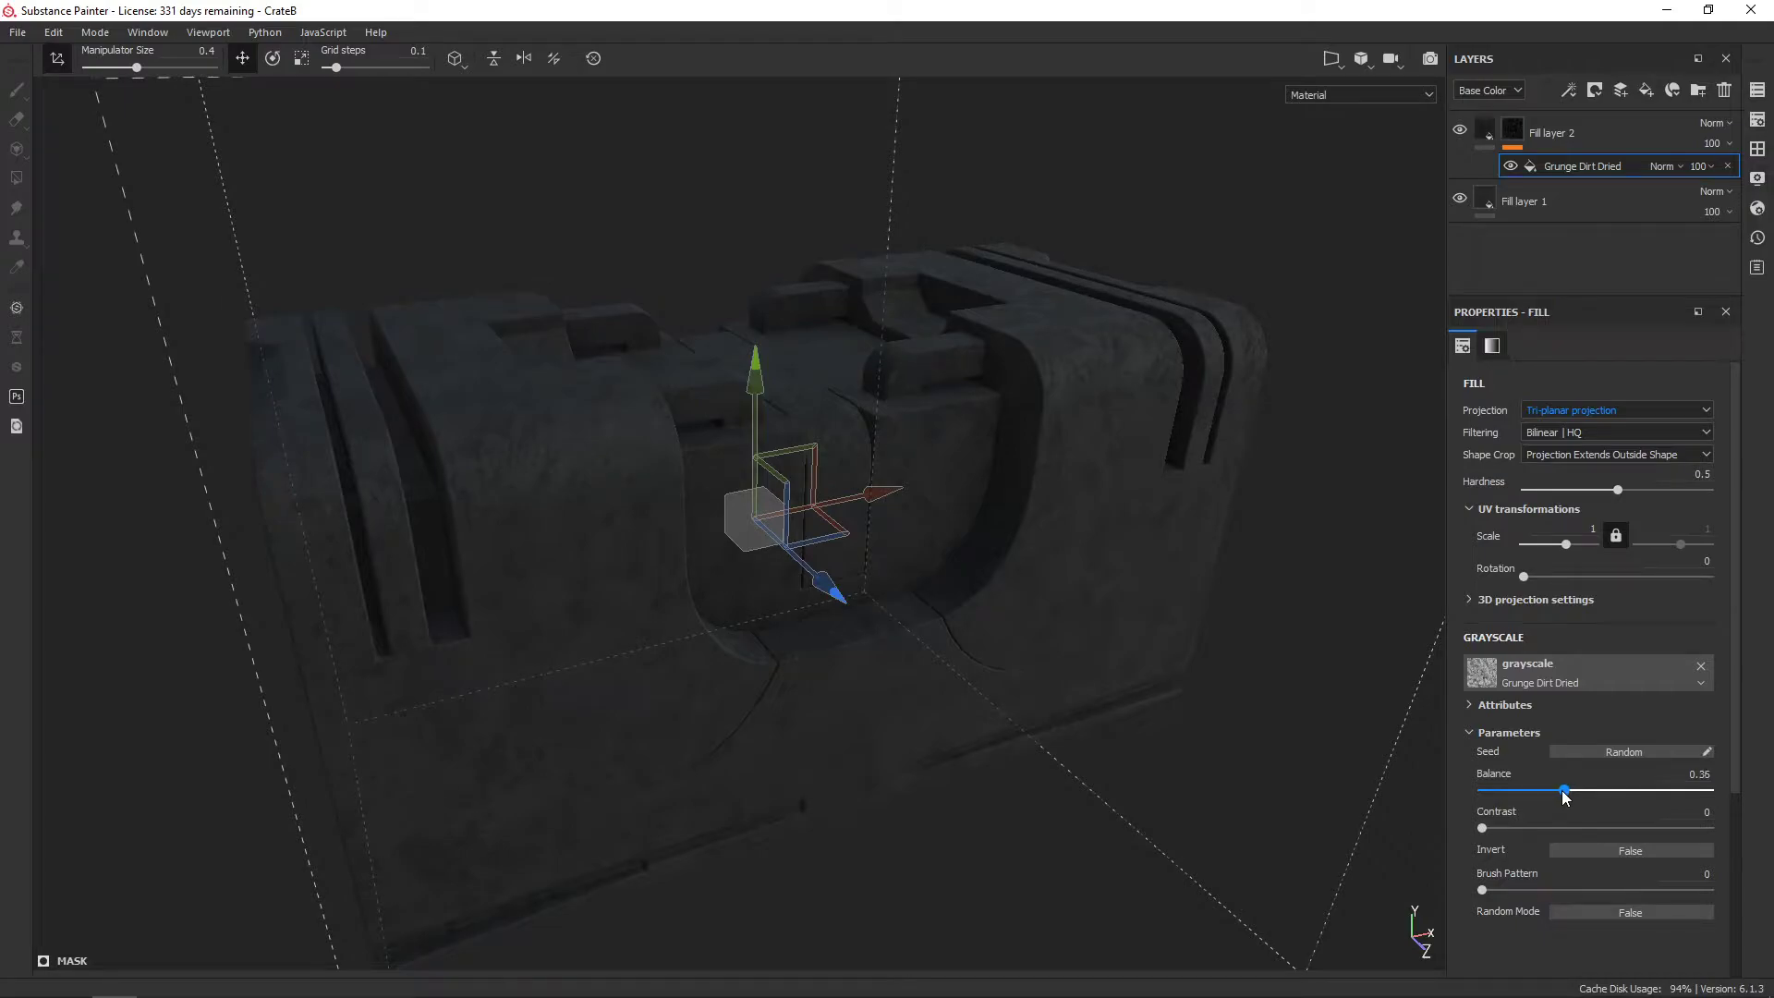
drag(1564, 797, 1565, 794)
drag(1567, 545, 1564, 545)
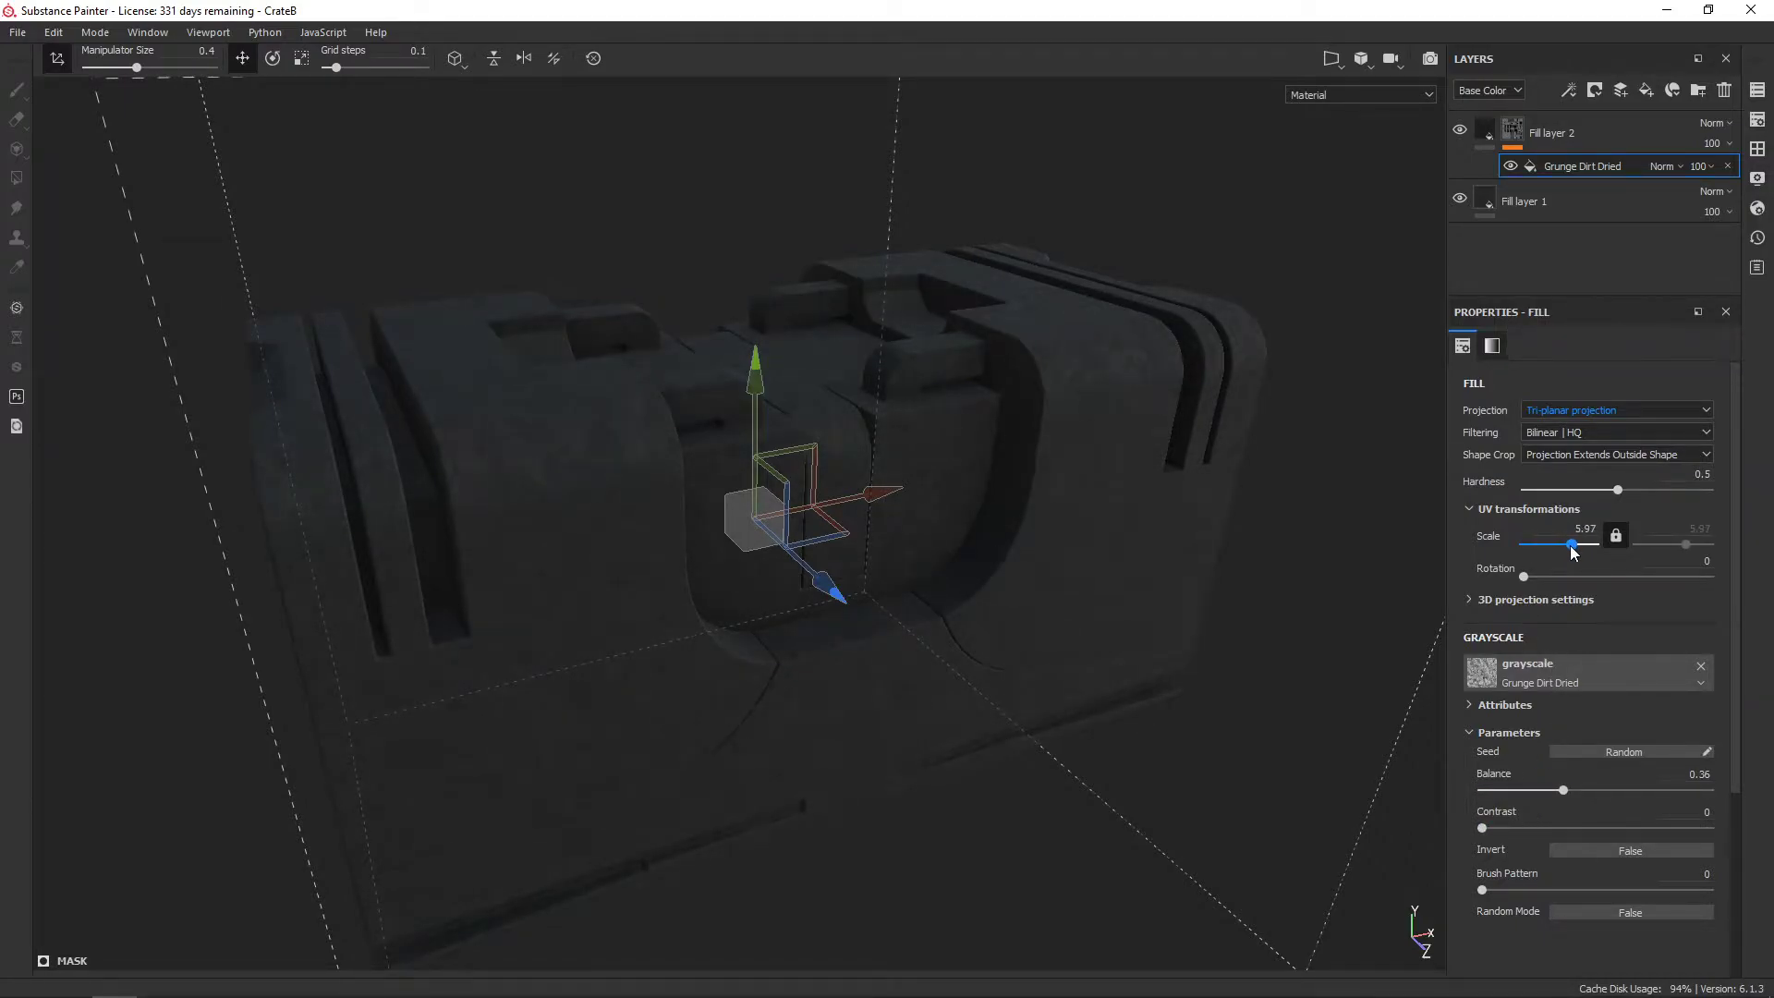
drag(1573, 551, 1568, 554)
mouse_move(1200, 518)
alt+mouse_down()
mouse_move(1149, 507)
mouse_move(1105, 277)
mouse_move(1140, 492)
mouse_move(1061, 482)
alt+mouse_up()
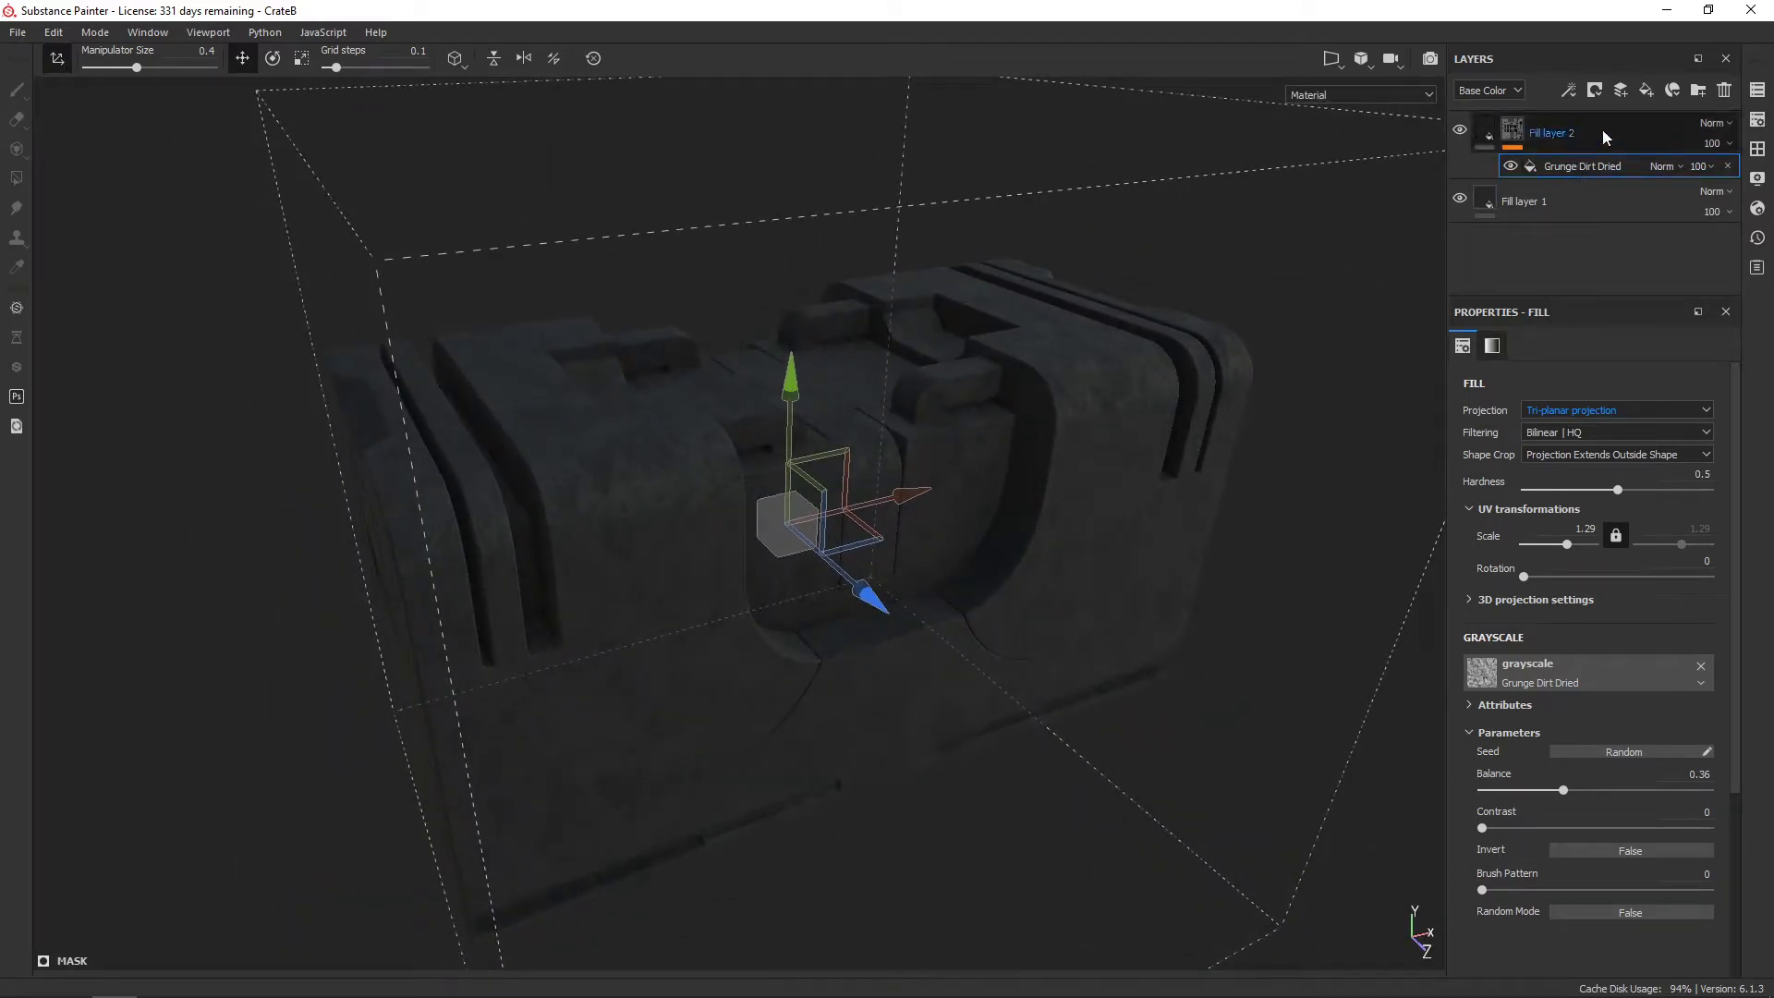
Add Fill layer 3 without height or metal, roughness 1 and a near-black base colour
click(1645, 91)
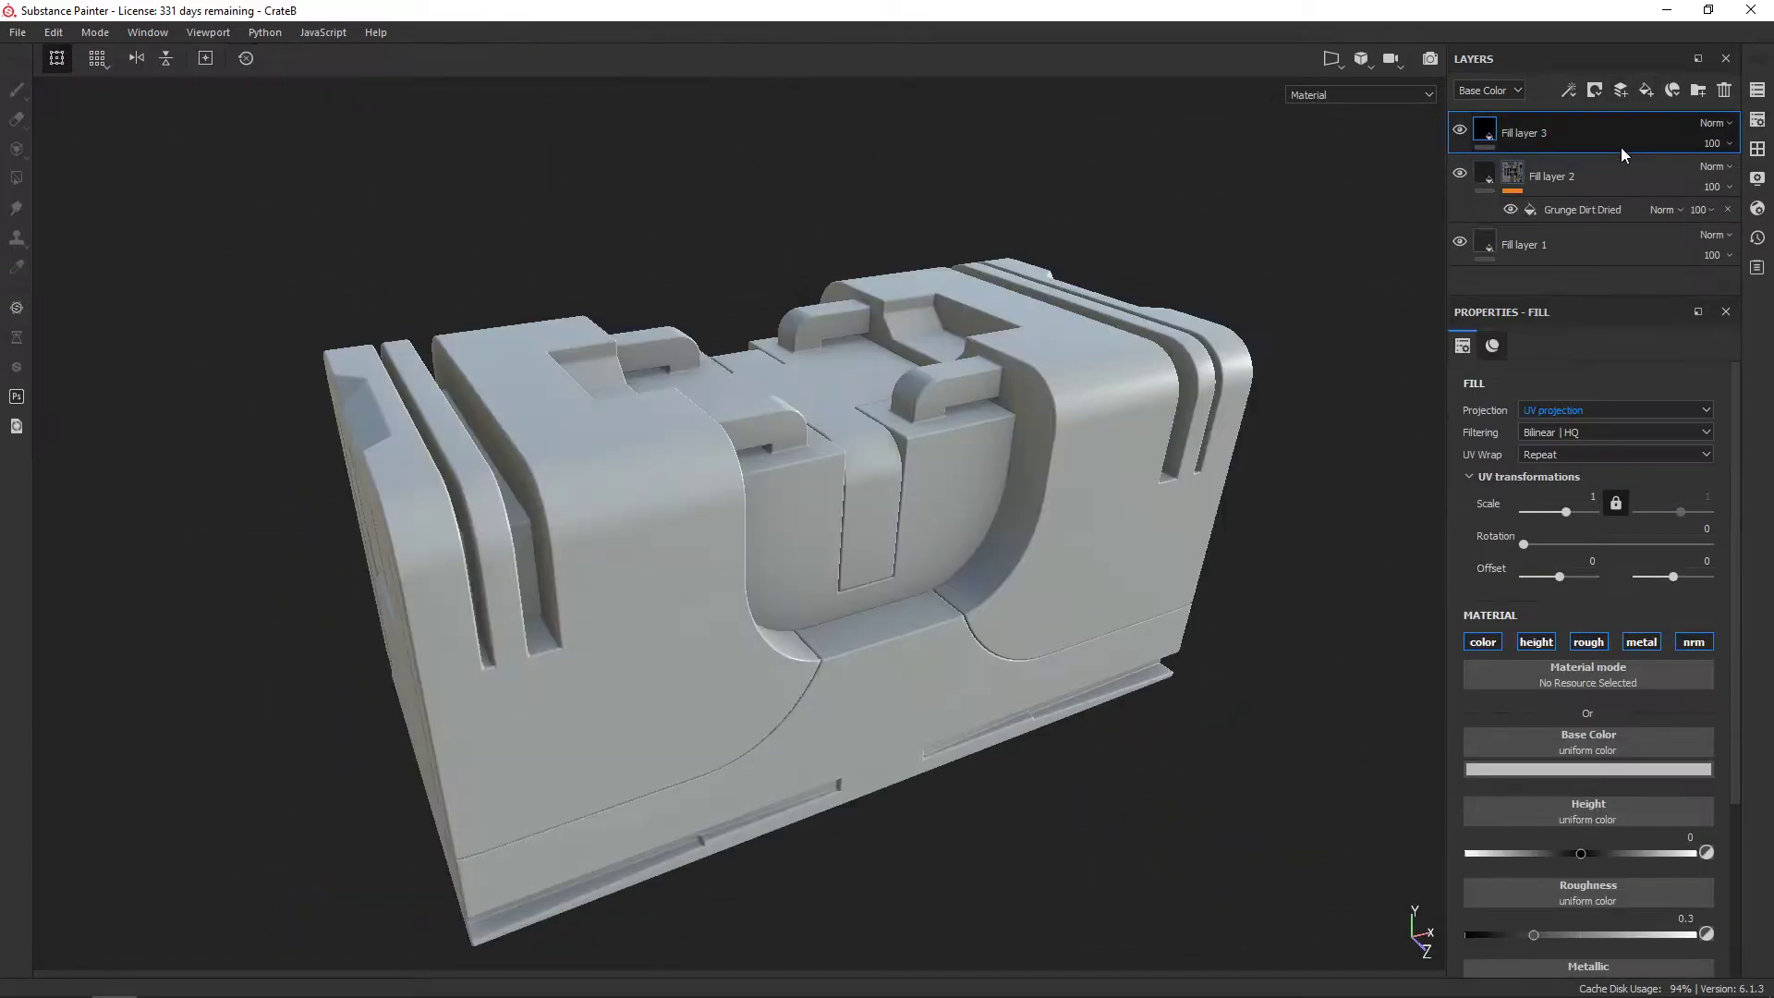
click(1536, 642)
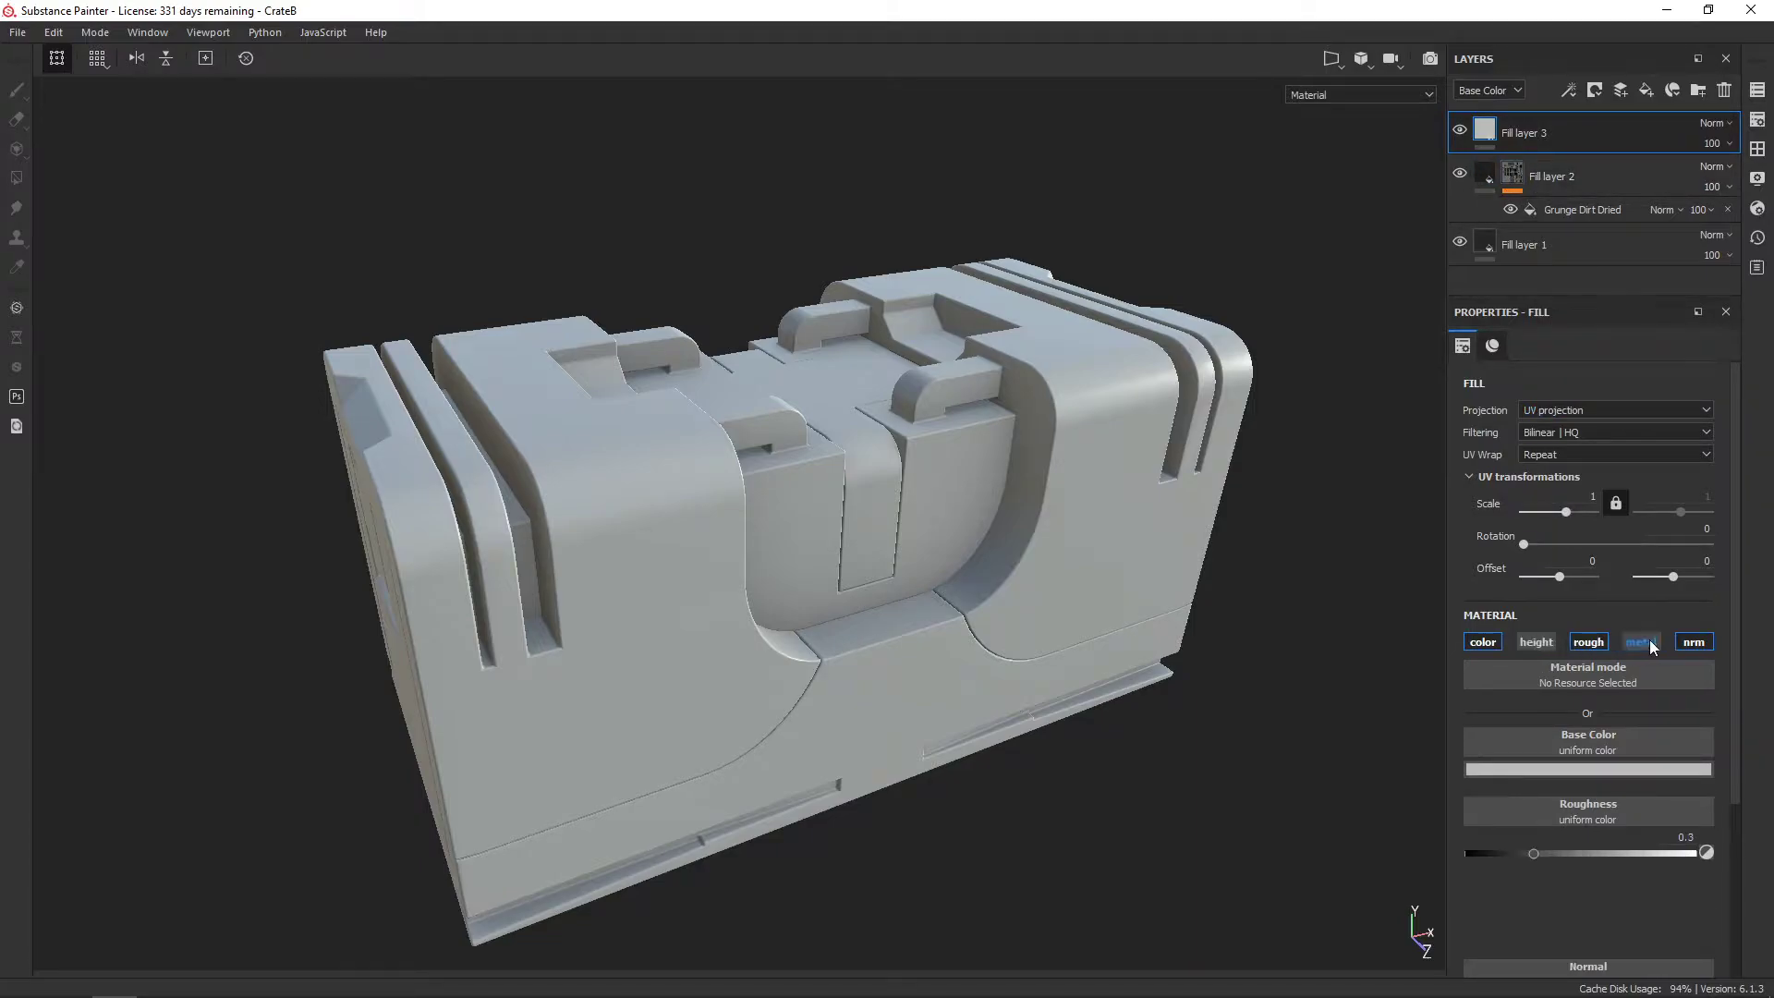
click(1641, 641)
drag(1532, 852, 1675, 854)
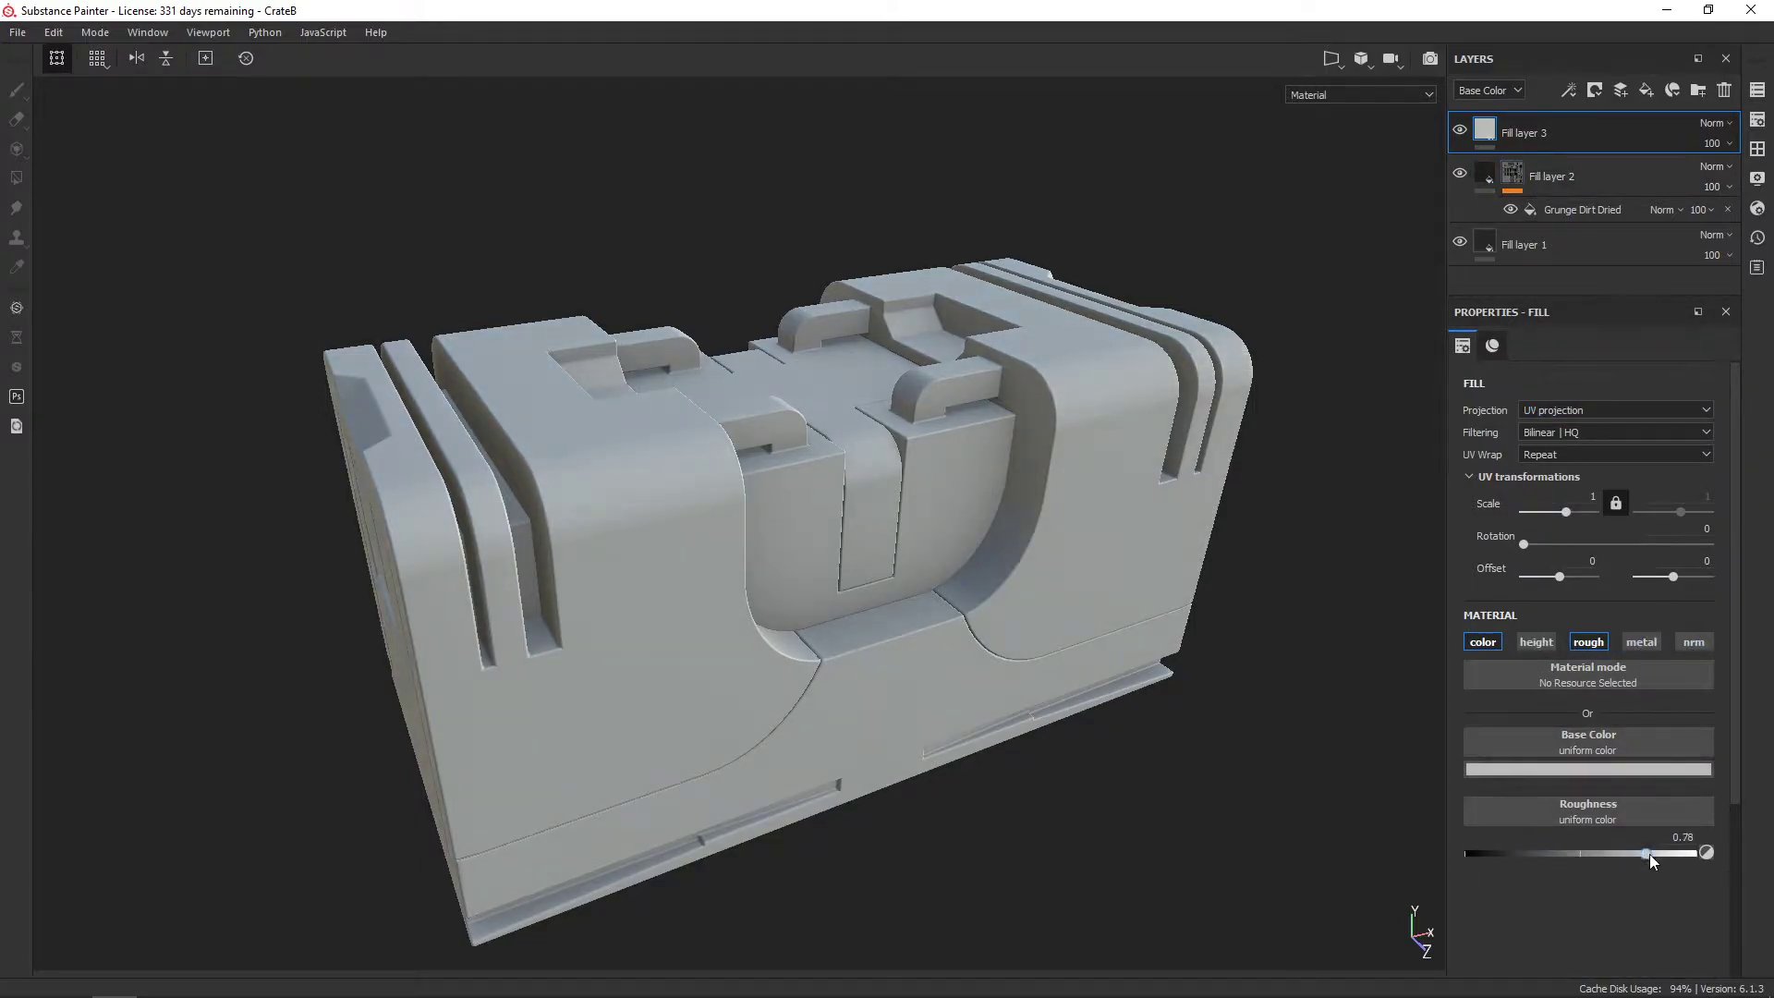
click(1624, 770)
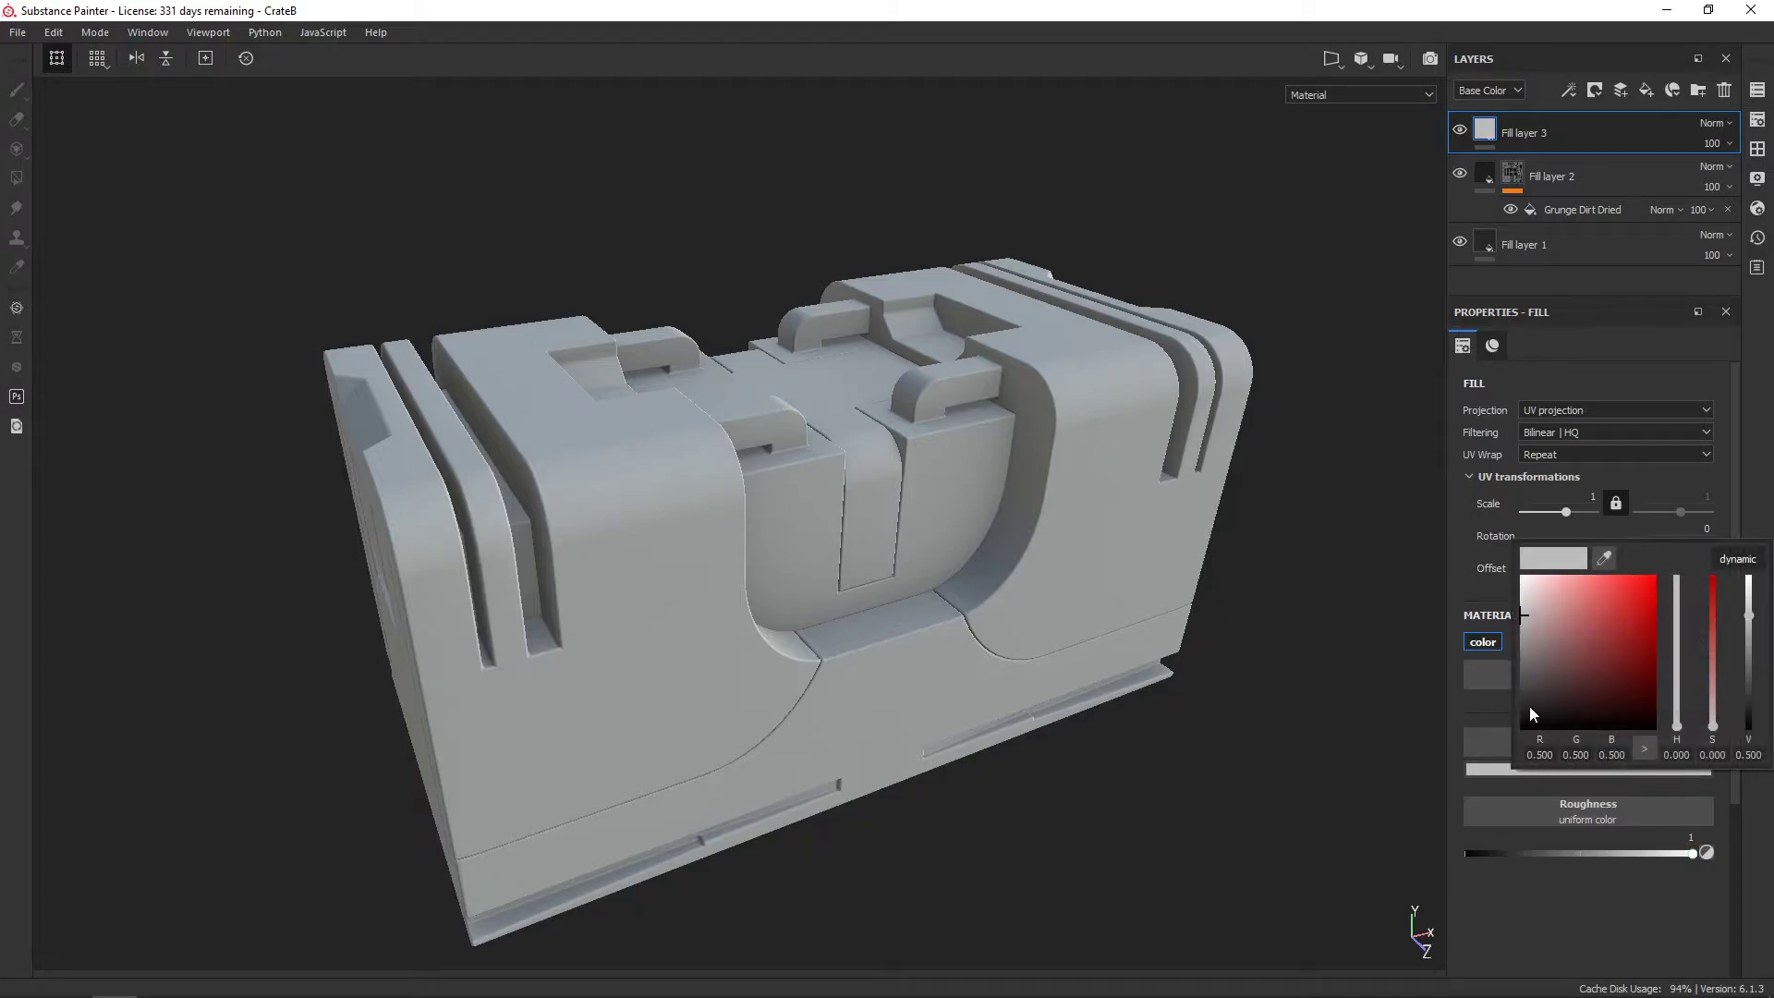
drag(1528, 705, 1487, 723)
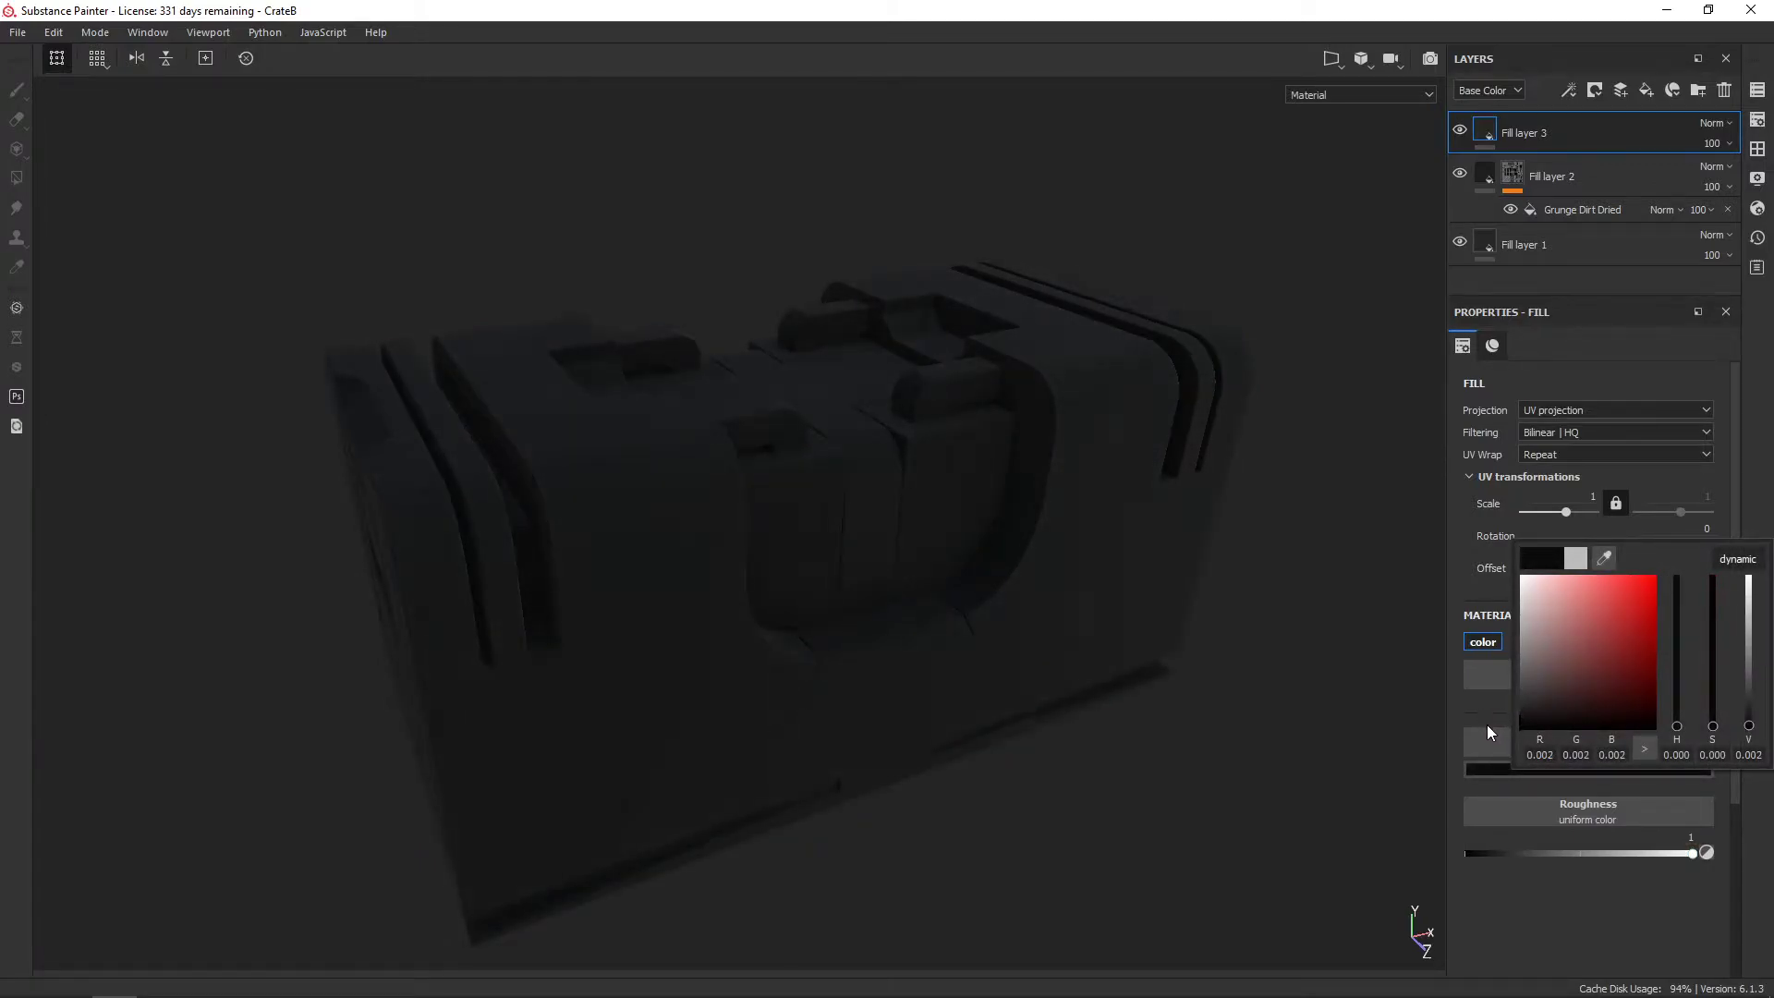
click(1533, 360)
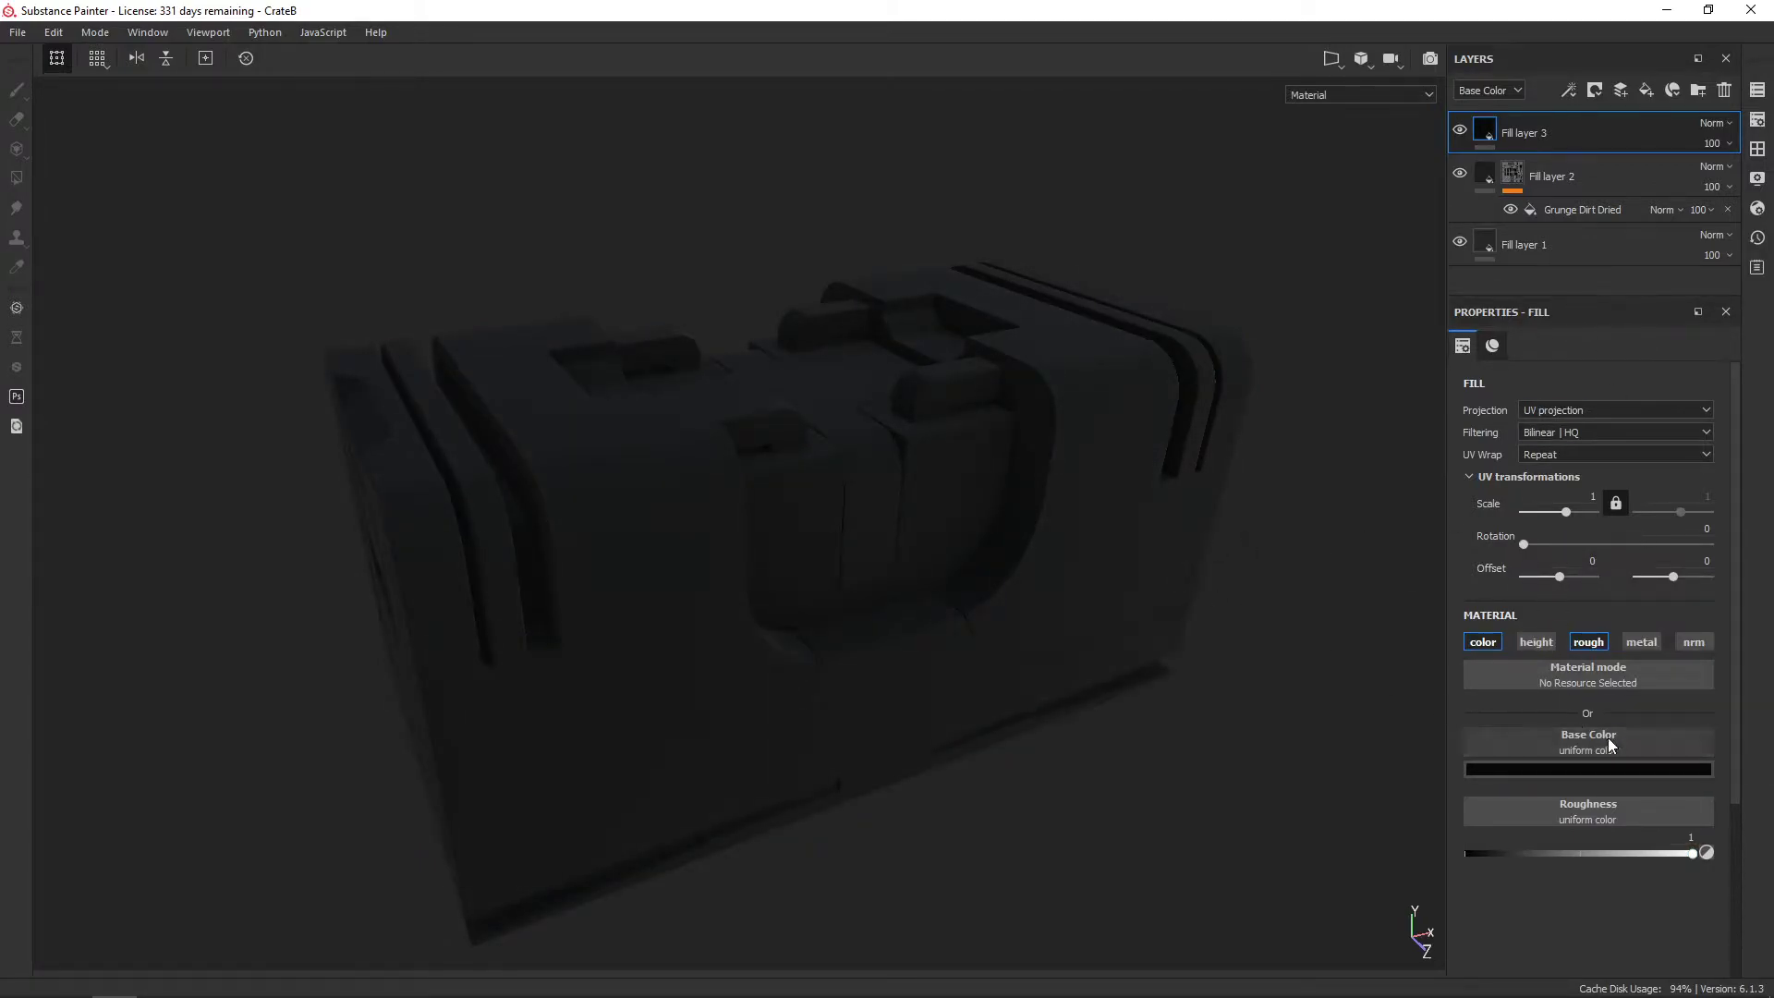
Give Fill layer 3 a black mask filled with Grunge Concrete Old at balance 0.41
right_click(1533, 138)
click(1556, 169)
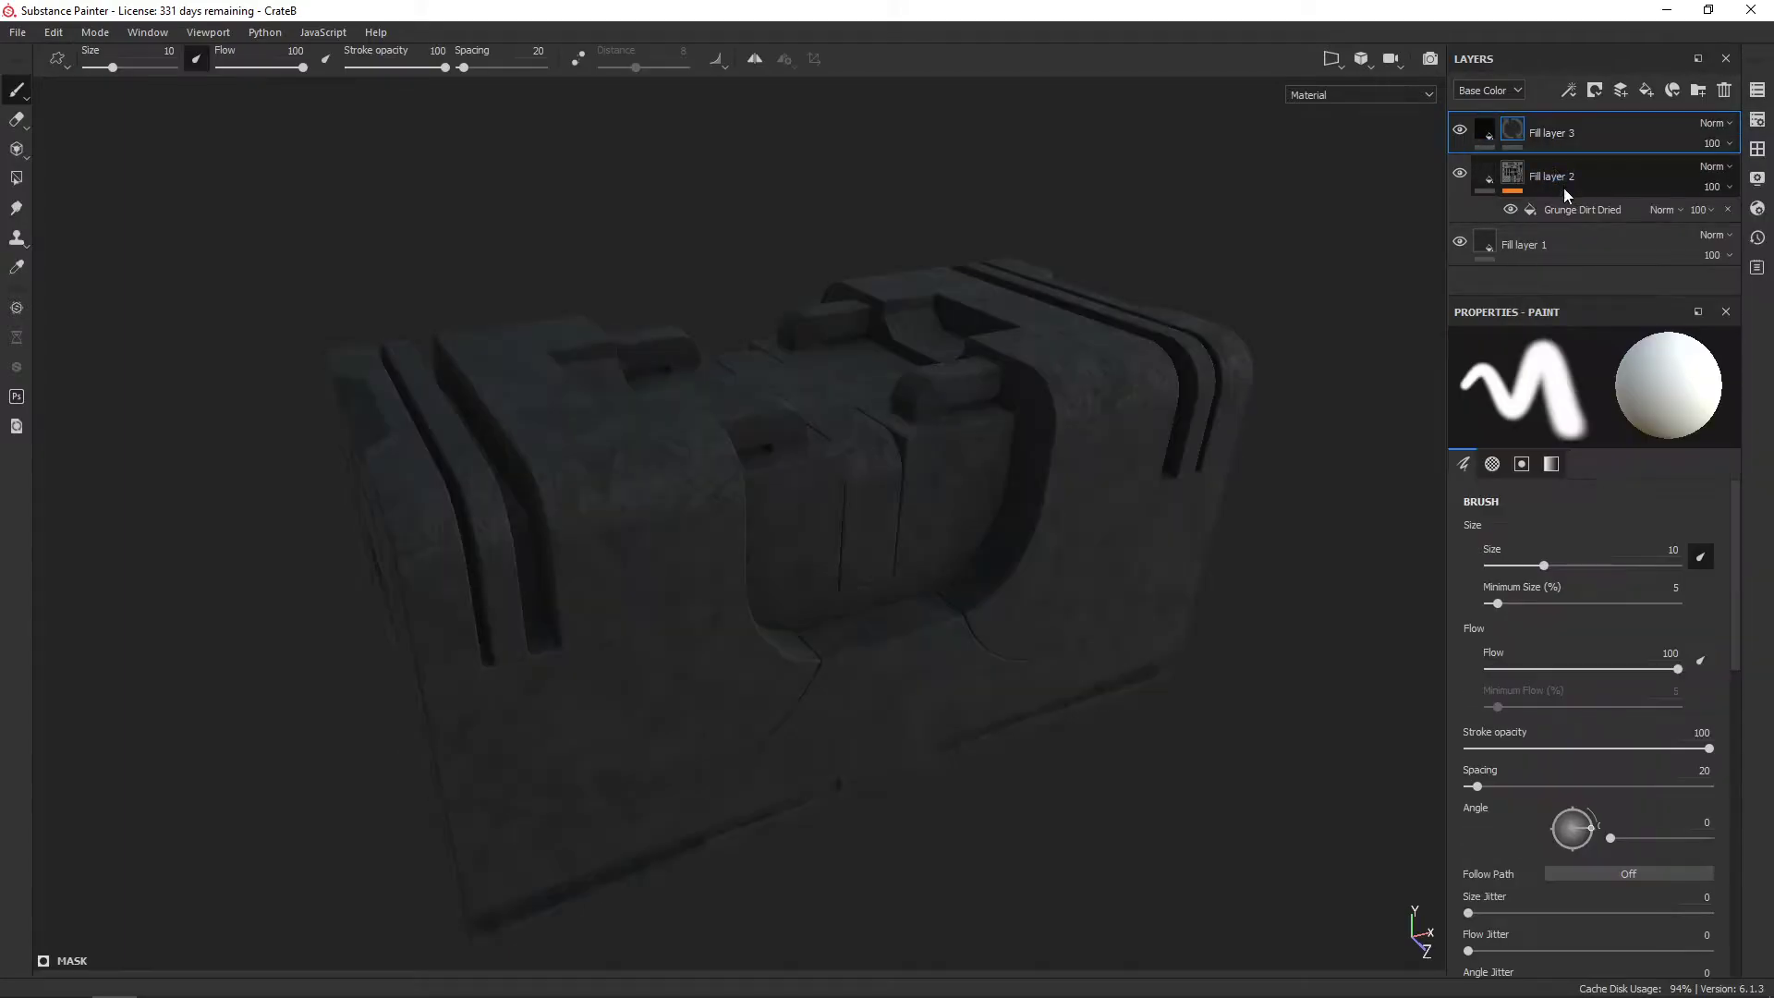
click(1567, 90)
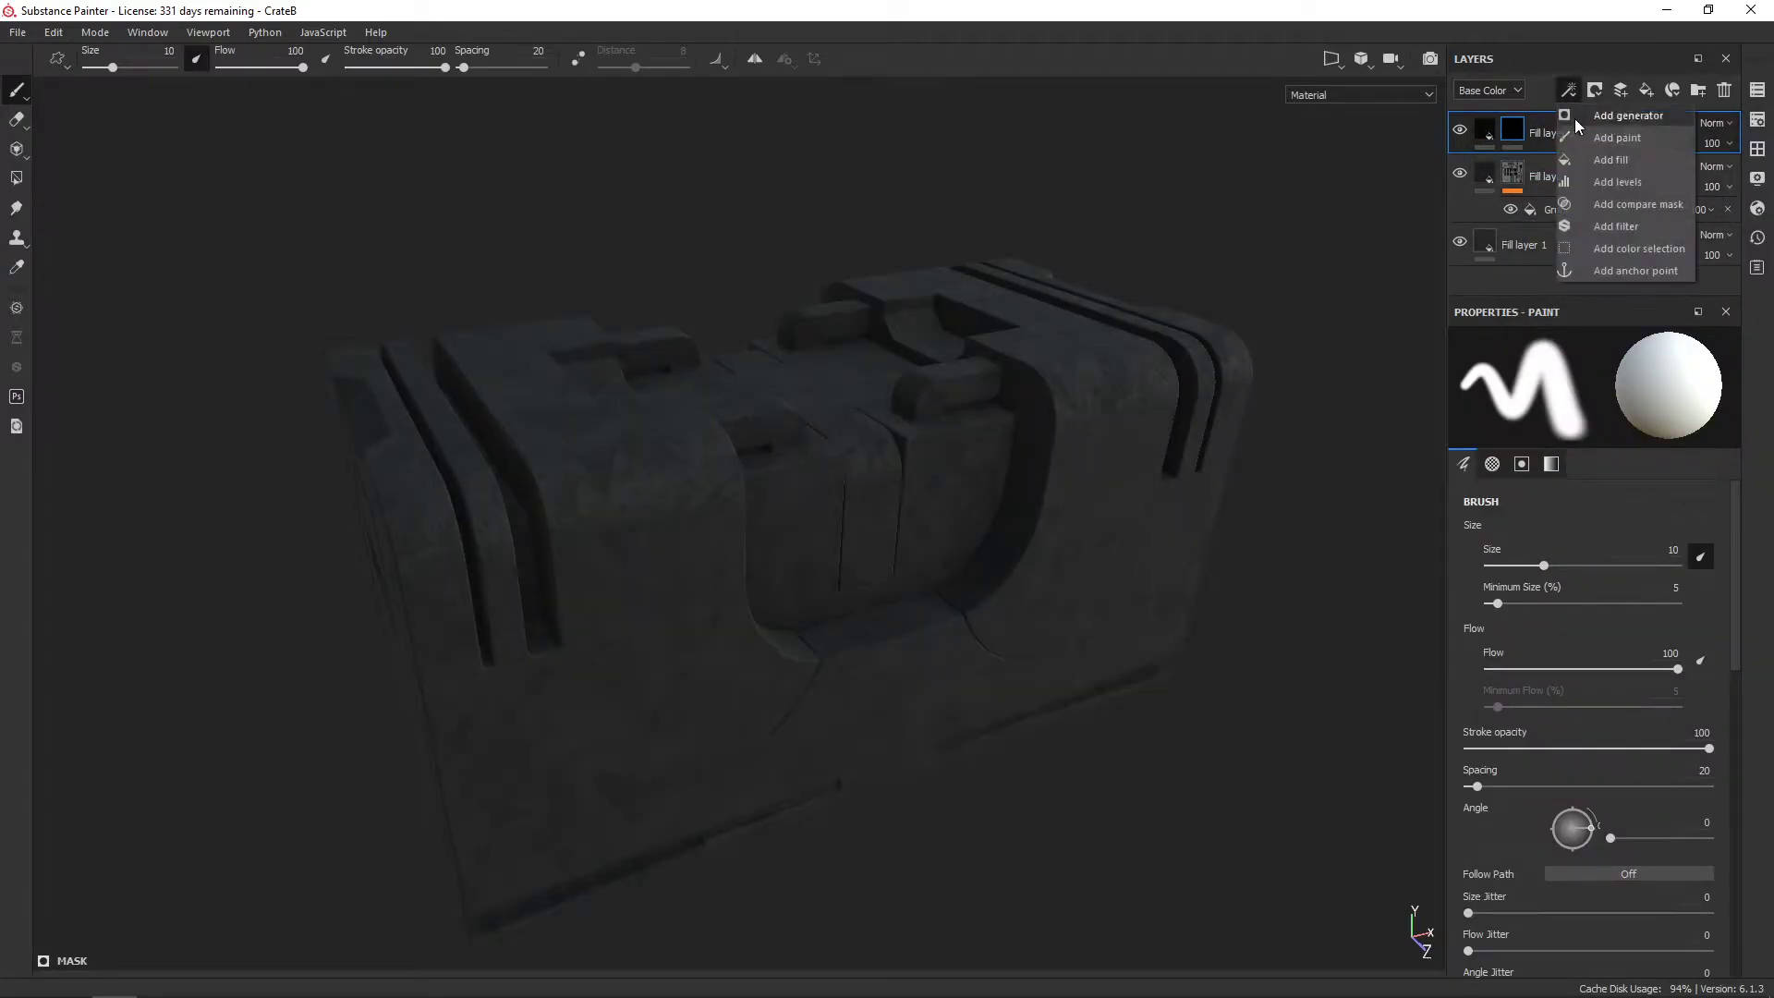
click(1598, 158)
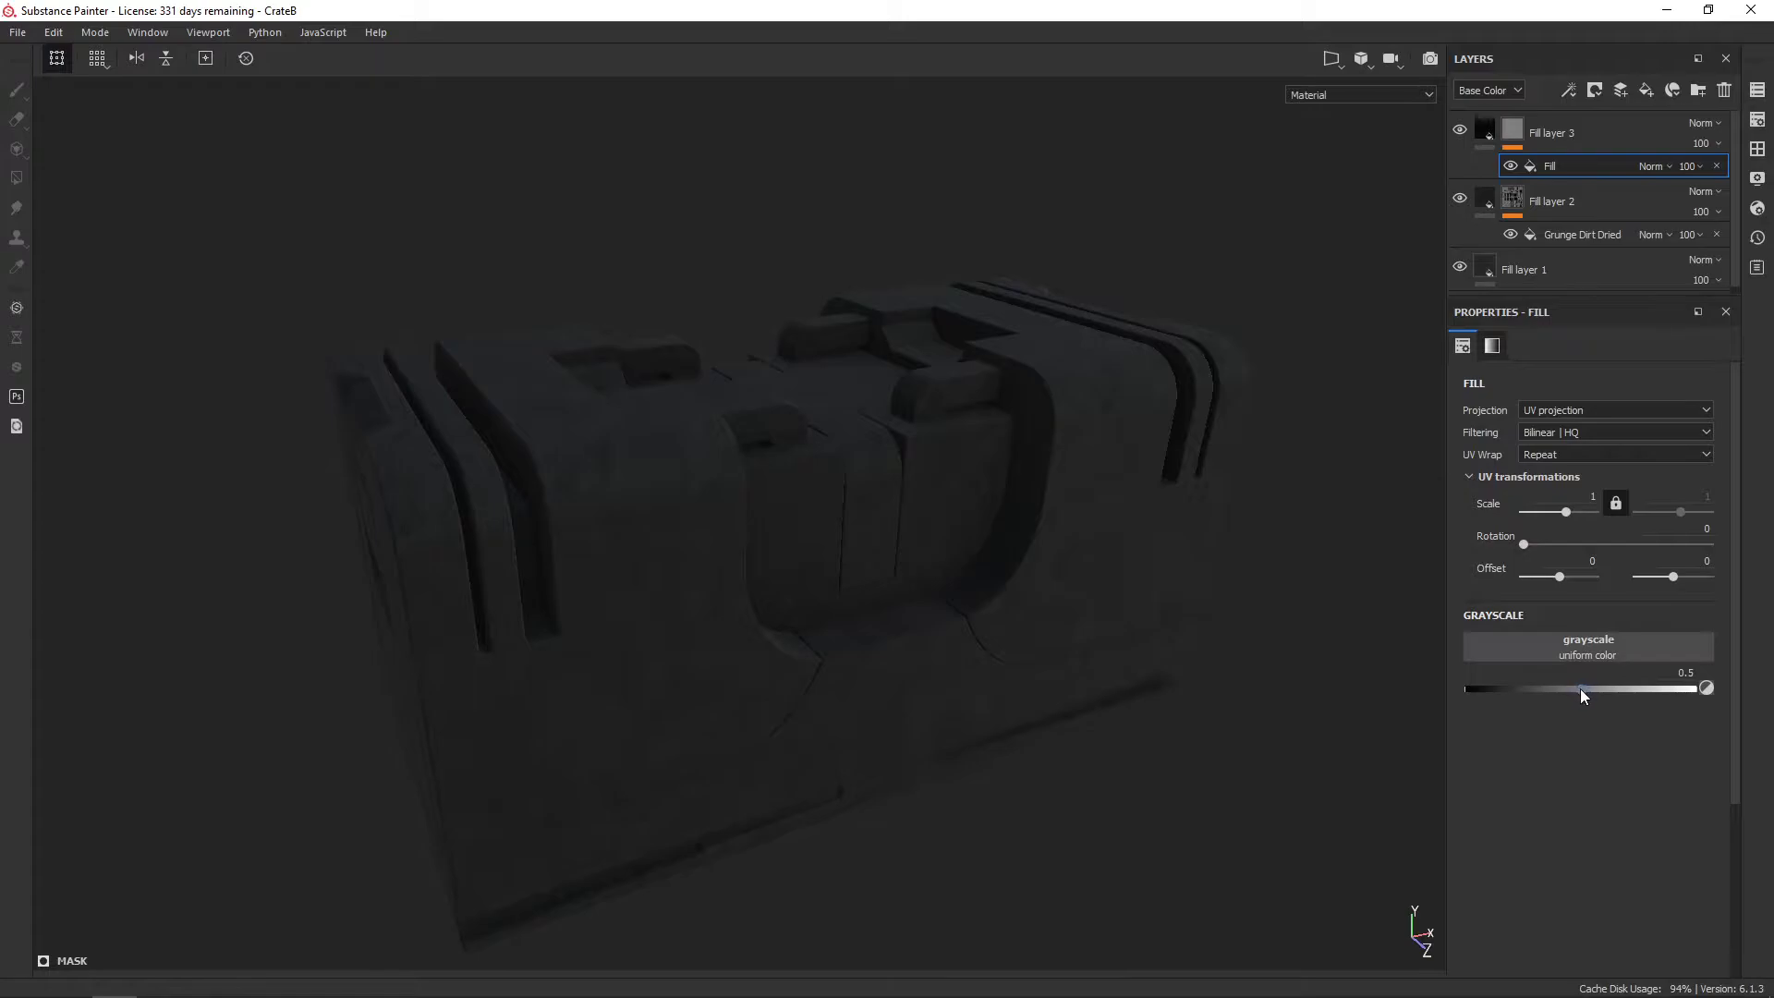
drag(1579, 689, 1561, 687)
click(1560, 638)
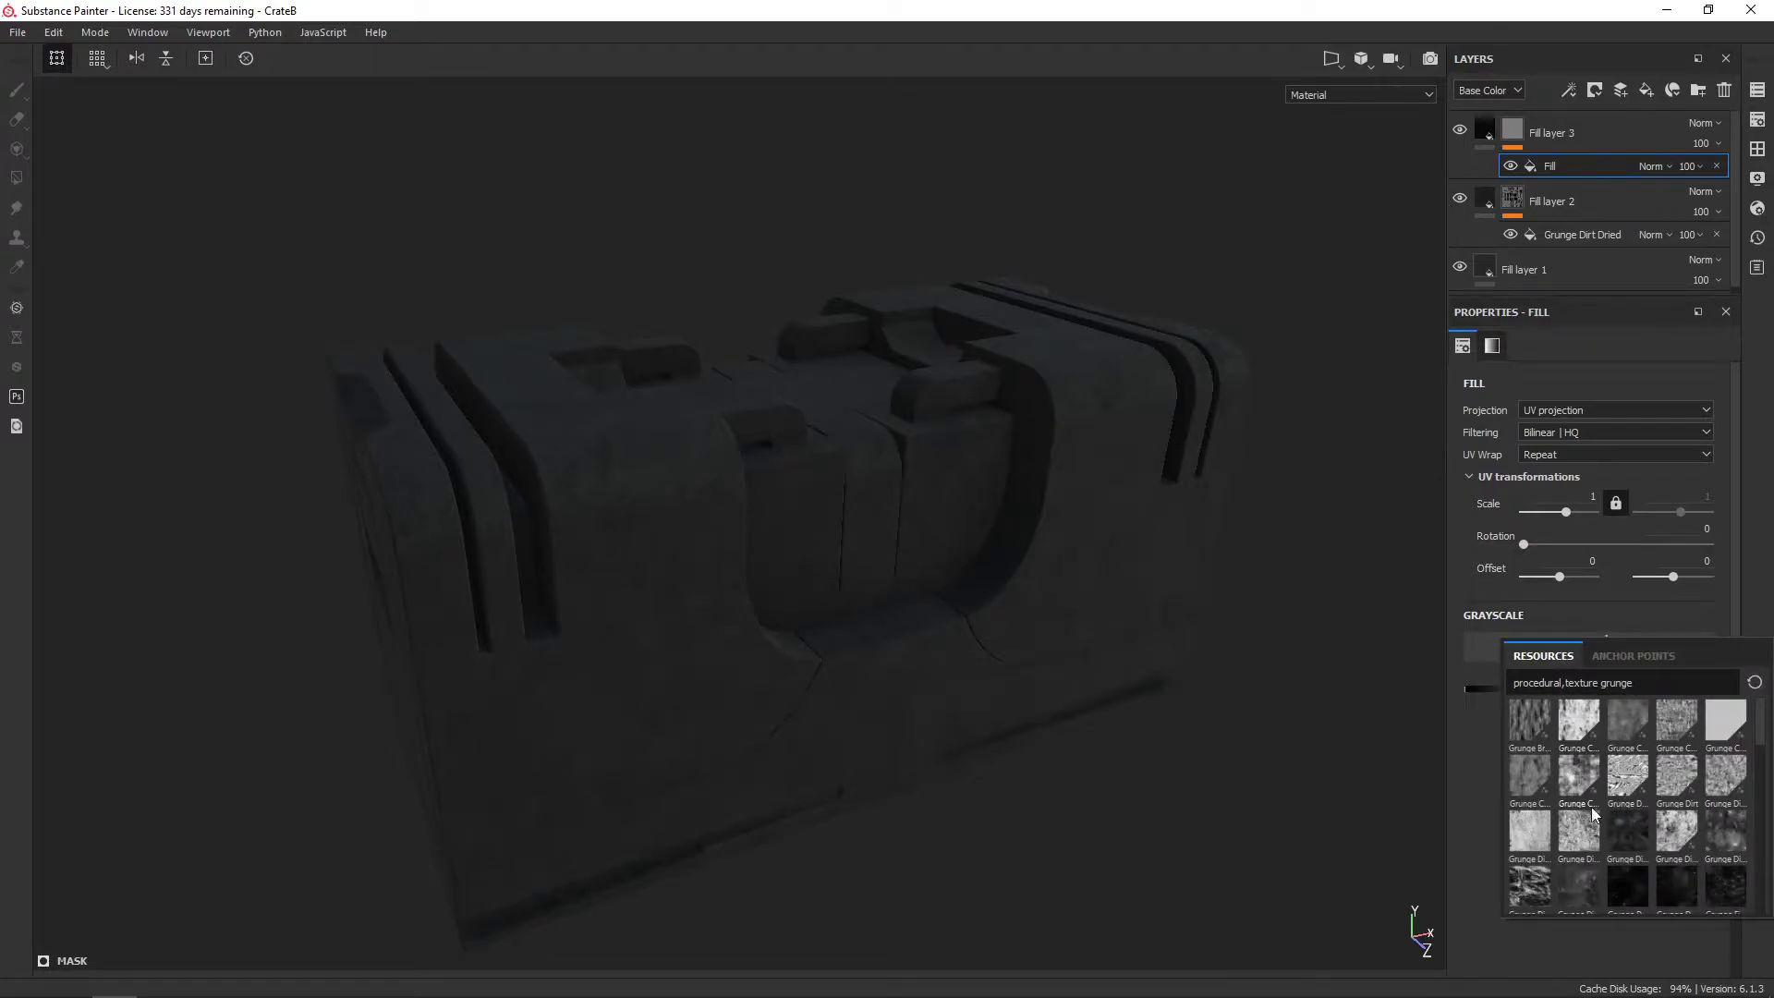
click(1573, 778)
mouse_move(1357, 766)
alt+mouse_down()
mouse_move(1346, 752)
mouse_move(1362, 748)
alt+mouse_up()
mouse_move(1595, 767)
mouse_down()
mouse_move(1528, 778)
mouse_move(1575, 777)
mouse_up()
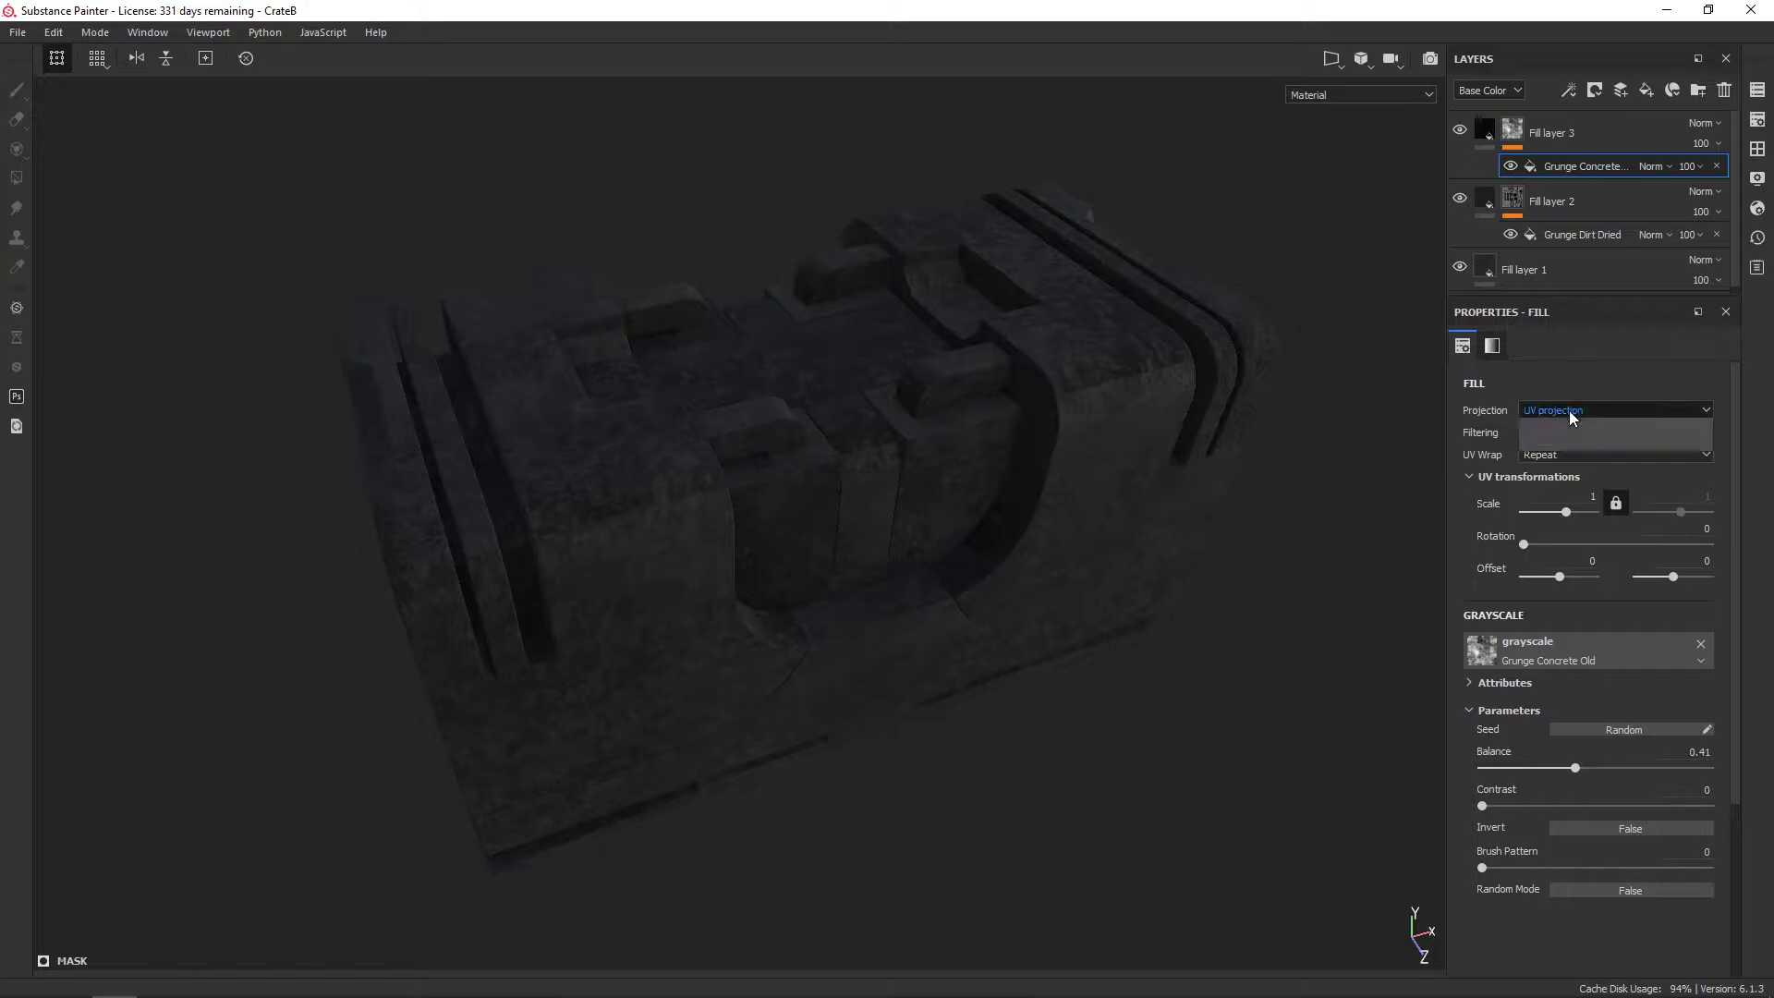
Switch the Grunge Concrete Old mask fill to tri-planar, scale 1.02, balance 0.44
click(1569, 410)
alt+drag(1357, 424, 1459, 533)
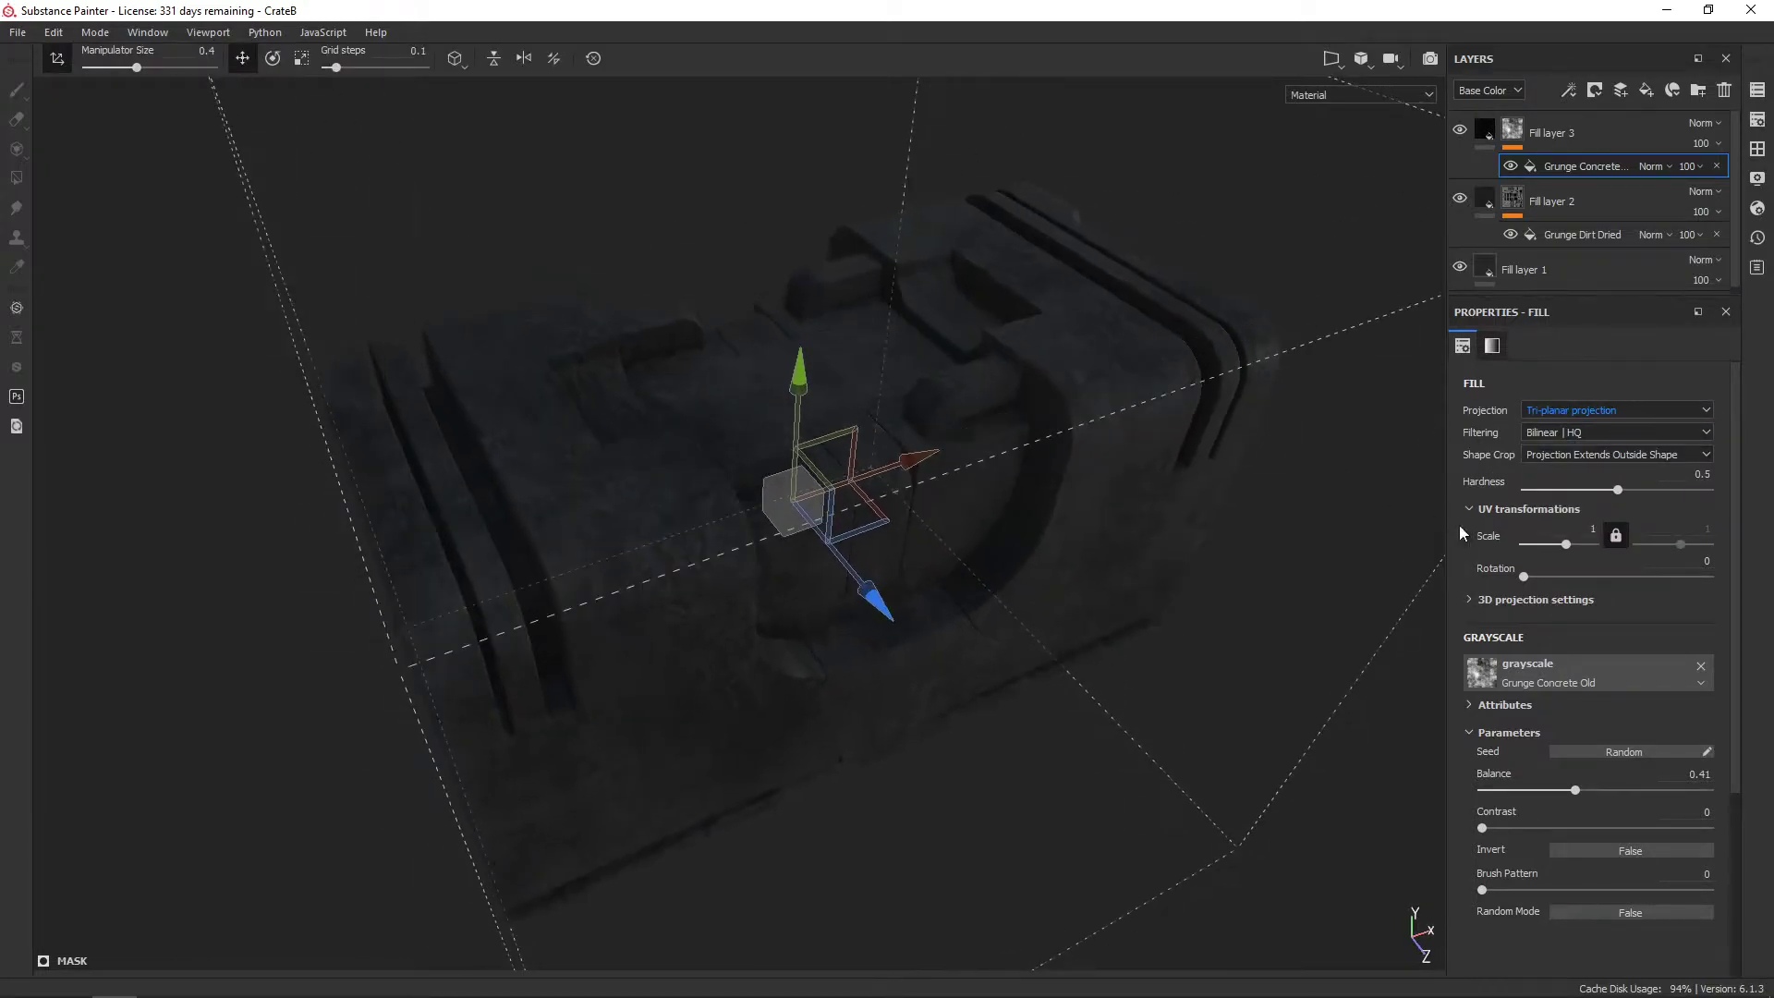
drag(1569, 545, 1565, 545)
mouse_move(1575, 791)
mouse_down()
mouse_move(1612, 792)
mouse_move(1538, 791)
mouse_up()
mouse_move(1192, 554)
alt+mouse_down()
mouse_move(1160, 514)
mouse_move(1235, 598)
mouse_move(1189, 540)
mouse_move(1179, 582)
mouse_move(1223, 562)
alt+mouse_up()
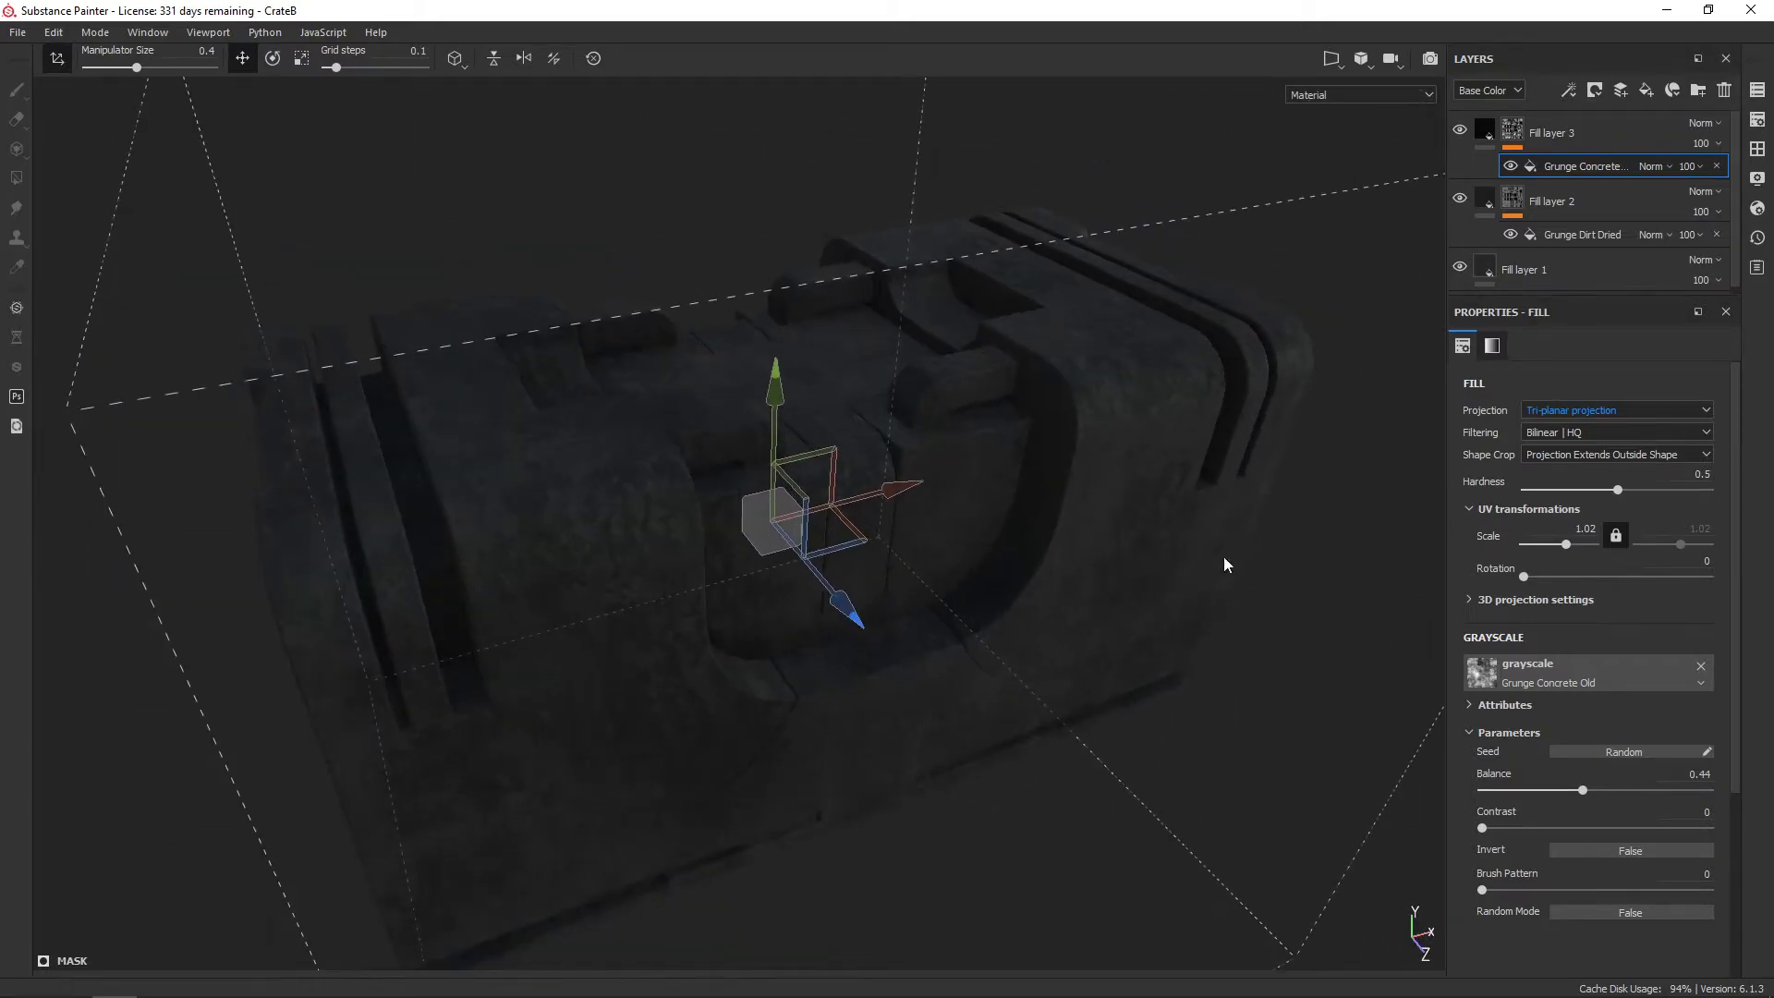
Add a Light generator to Fill layer 3's mask with vertical angle 270
click(1571, 93)
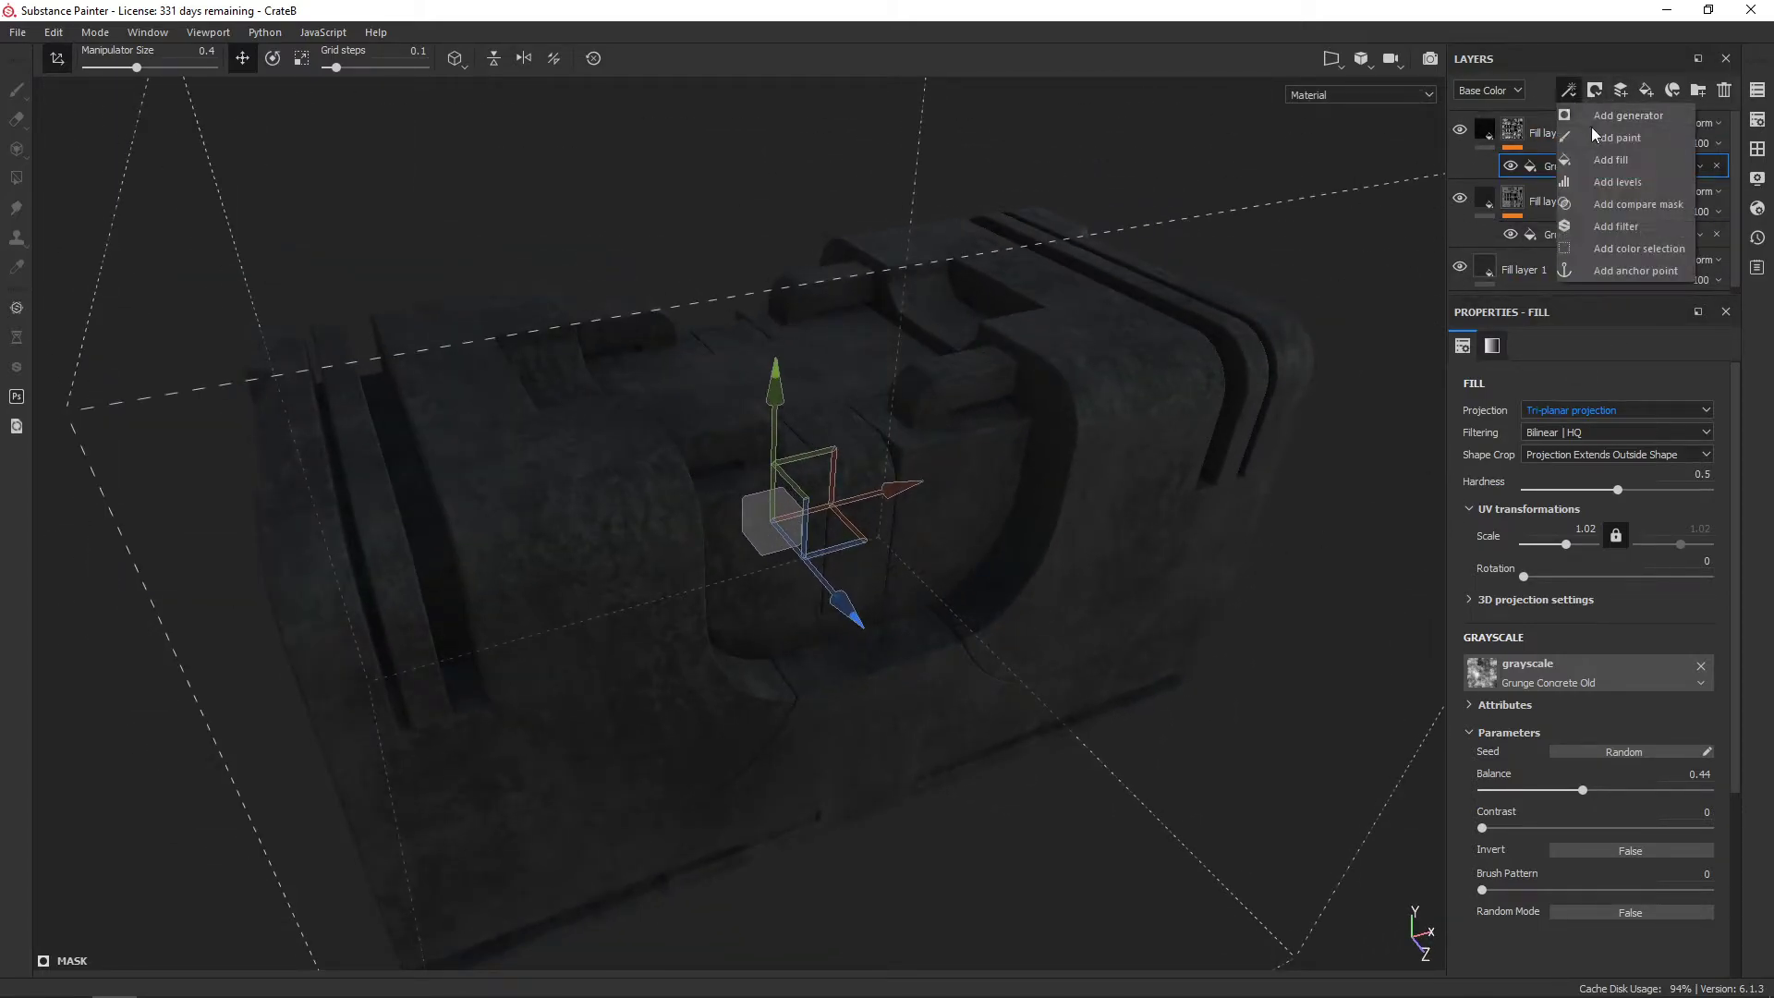
click(1599, 106)
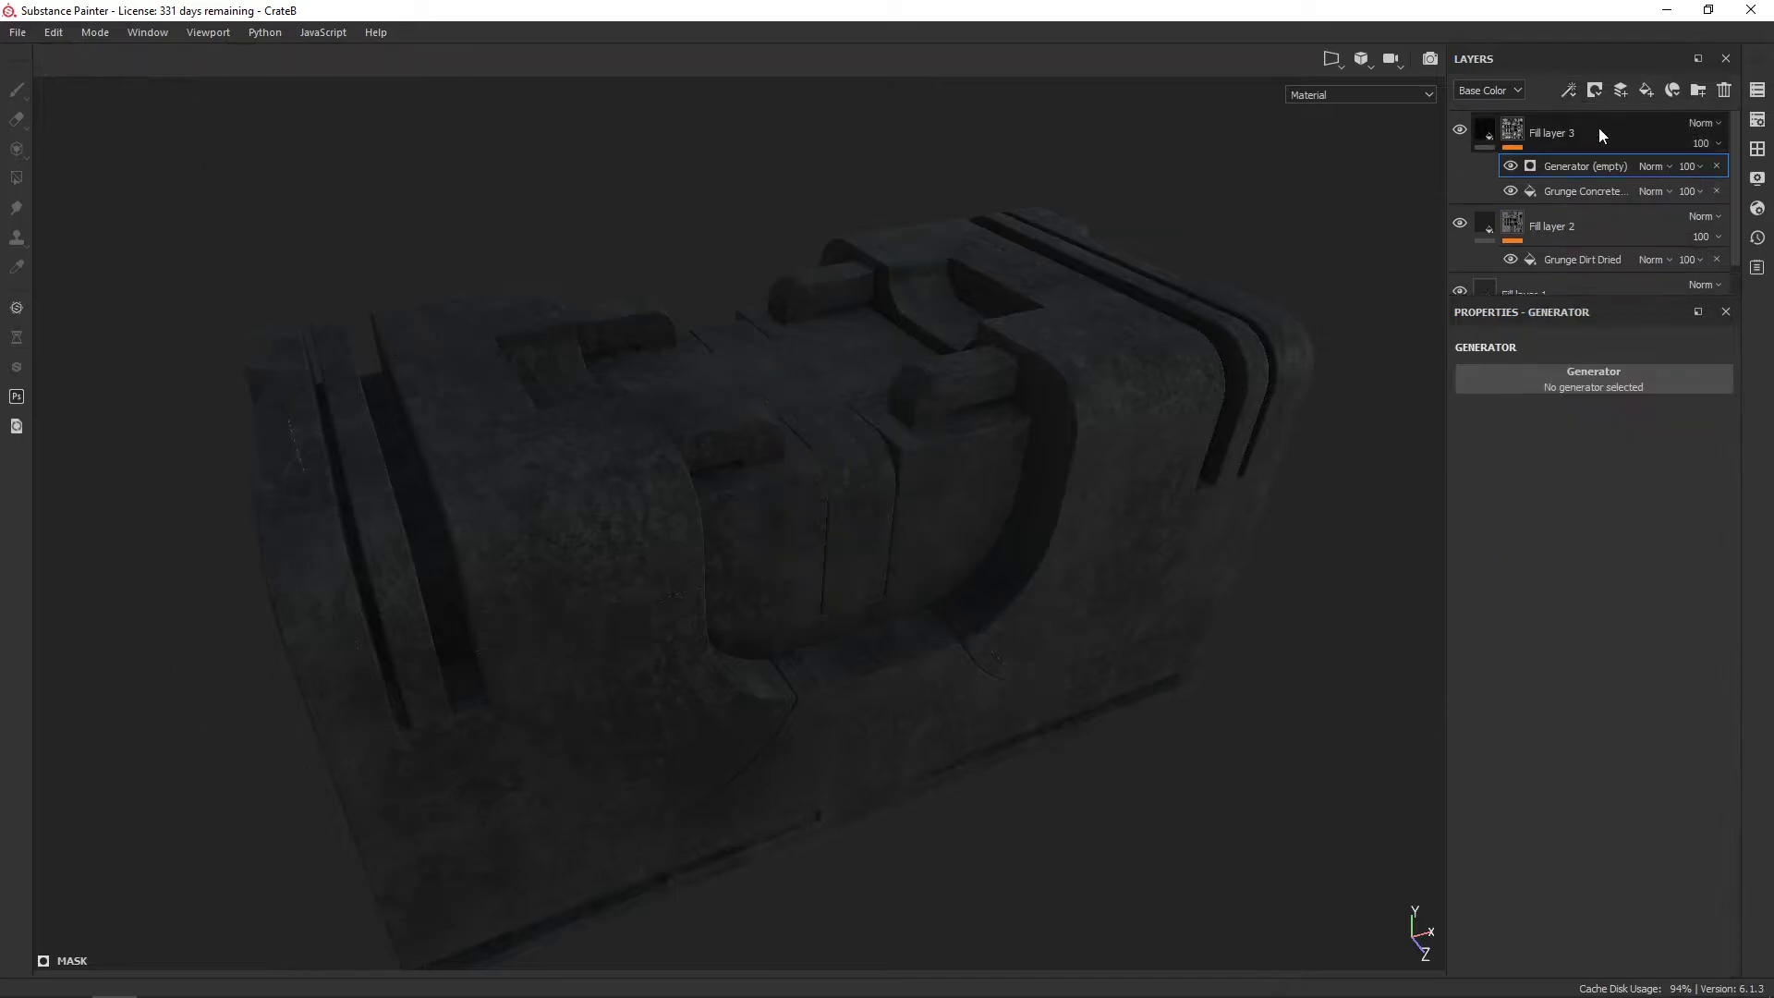
click(1585, 374)
key(BackSpace)
key(BackSpace)
key(BackSpace)
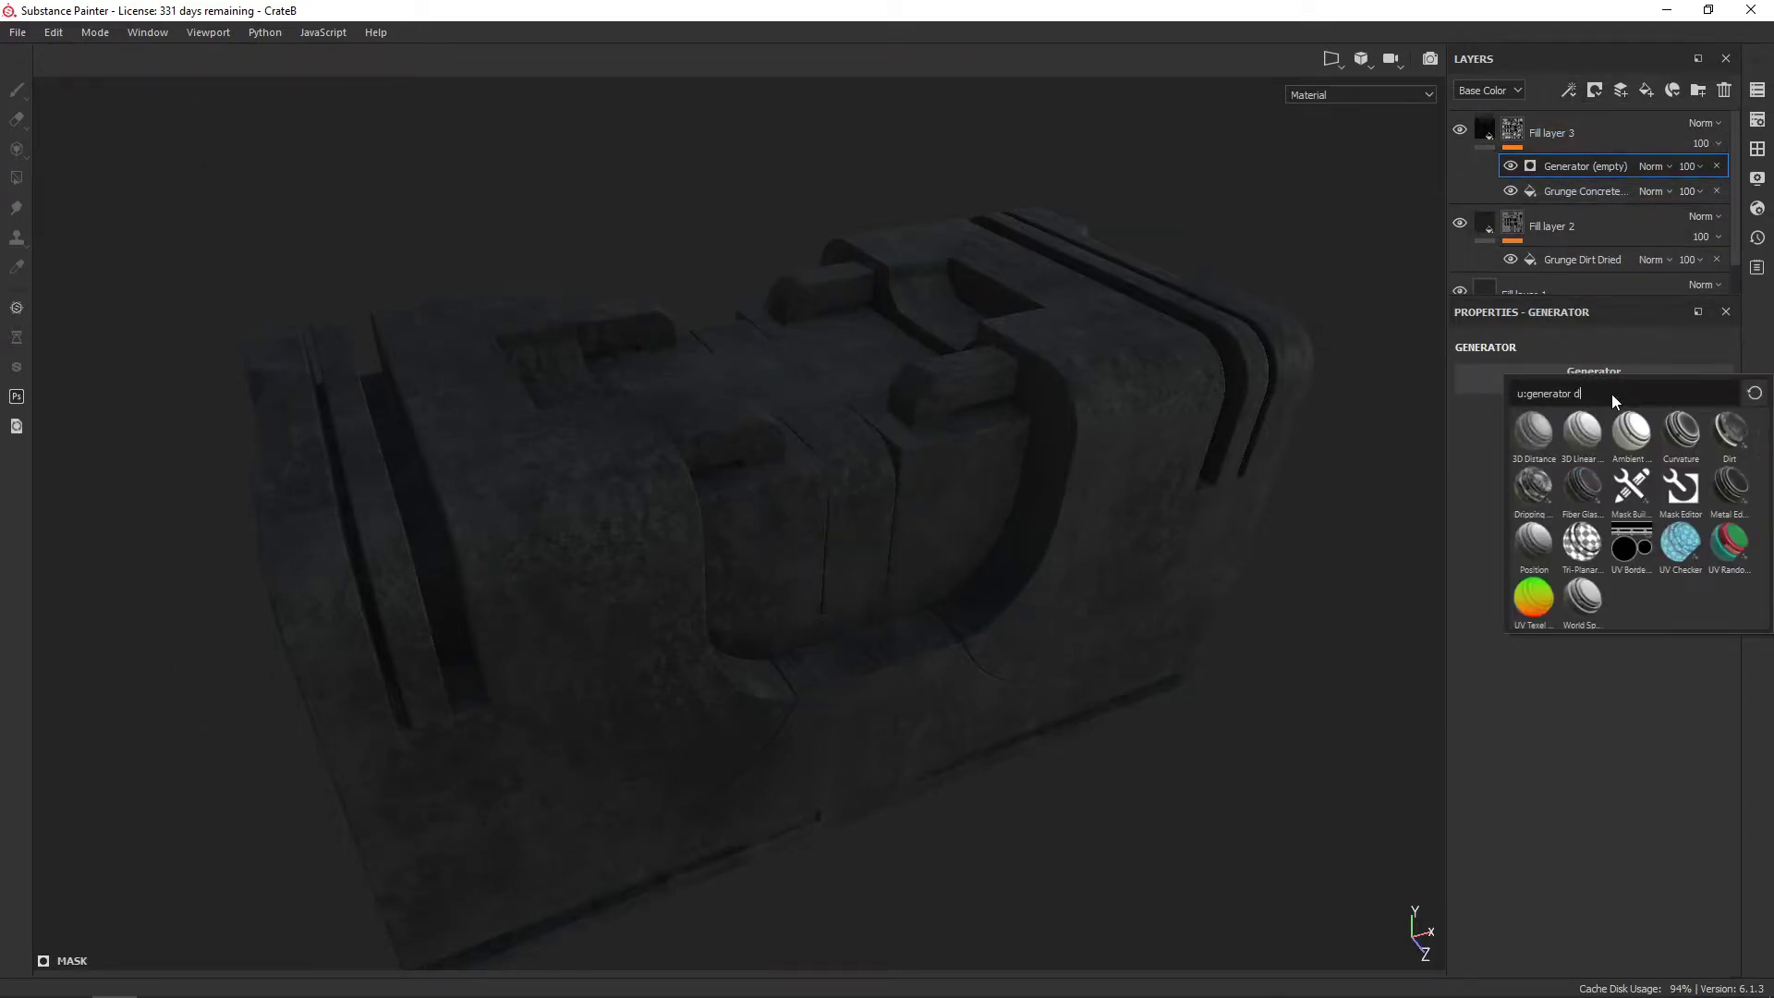
text(light)
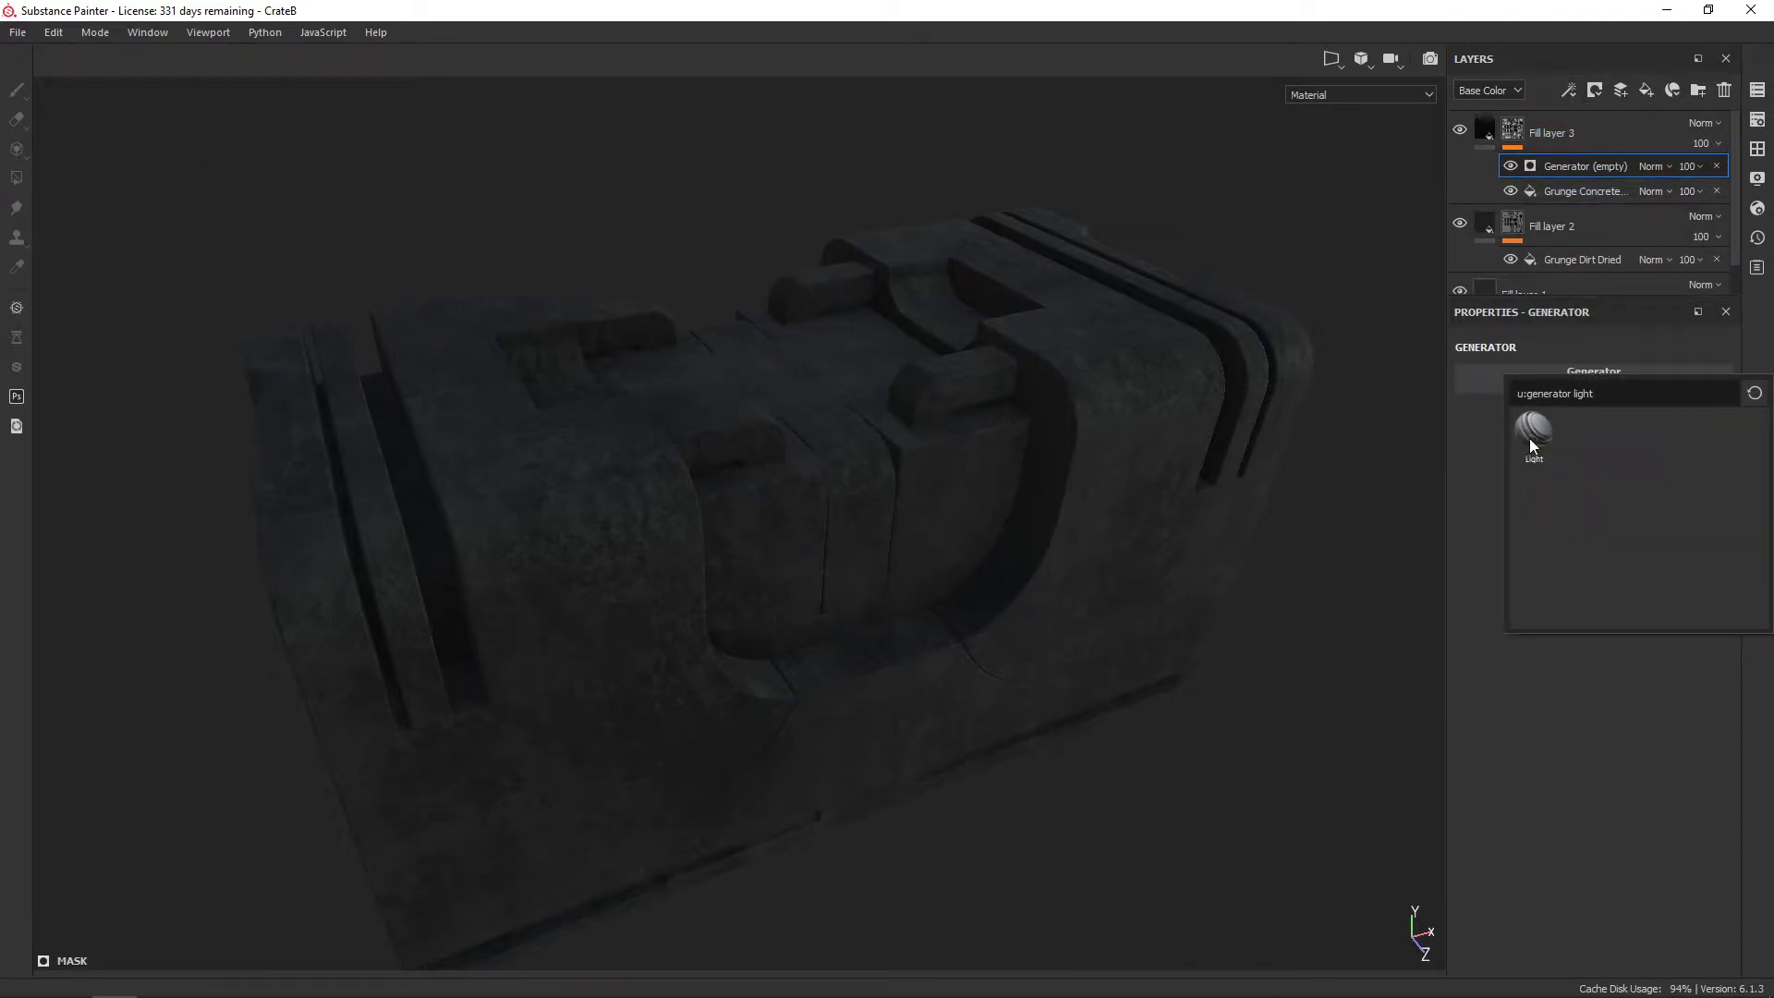
click(1530, 440)
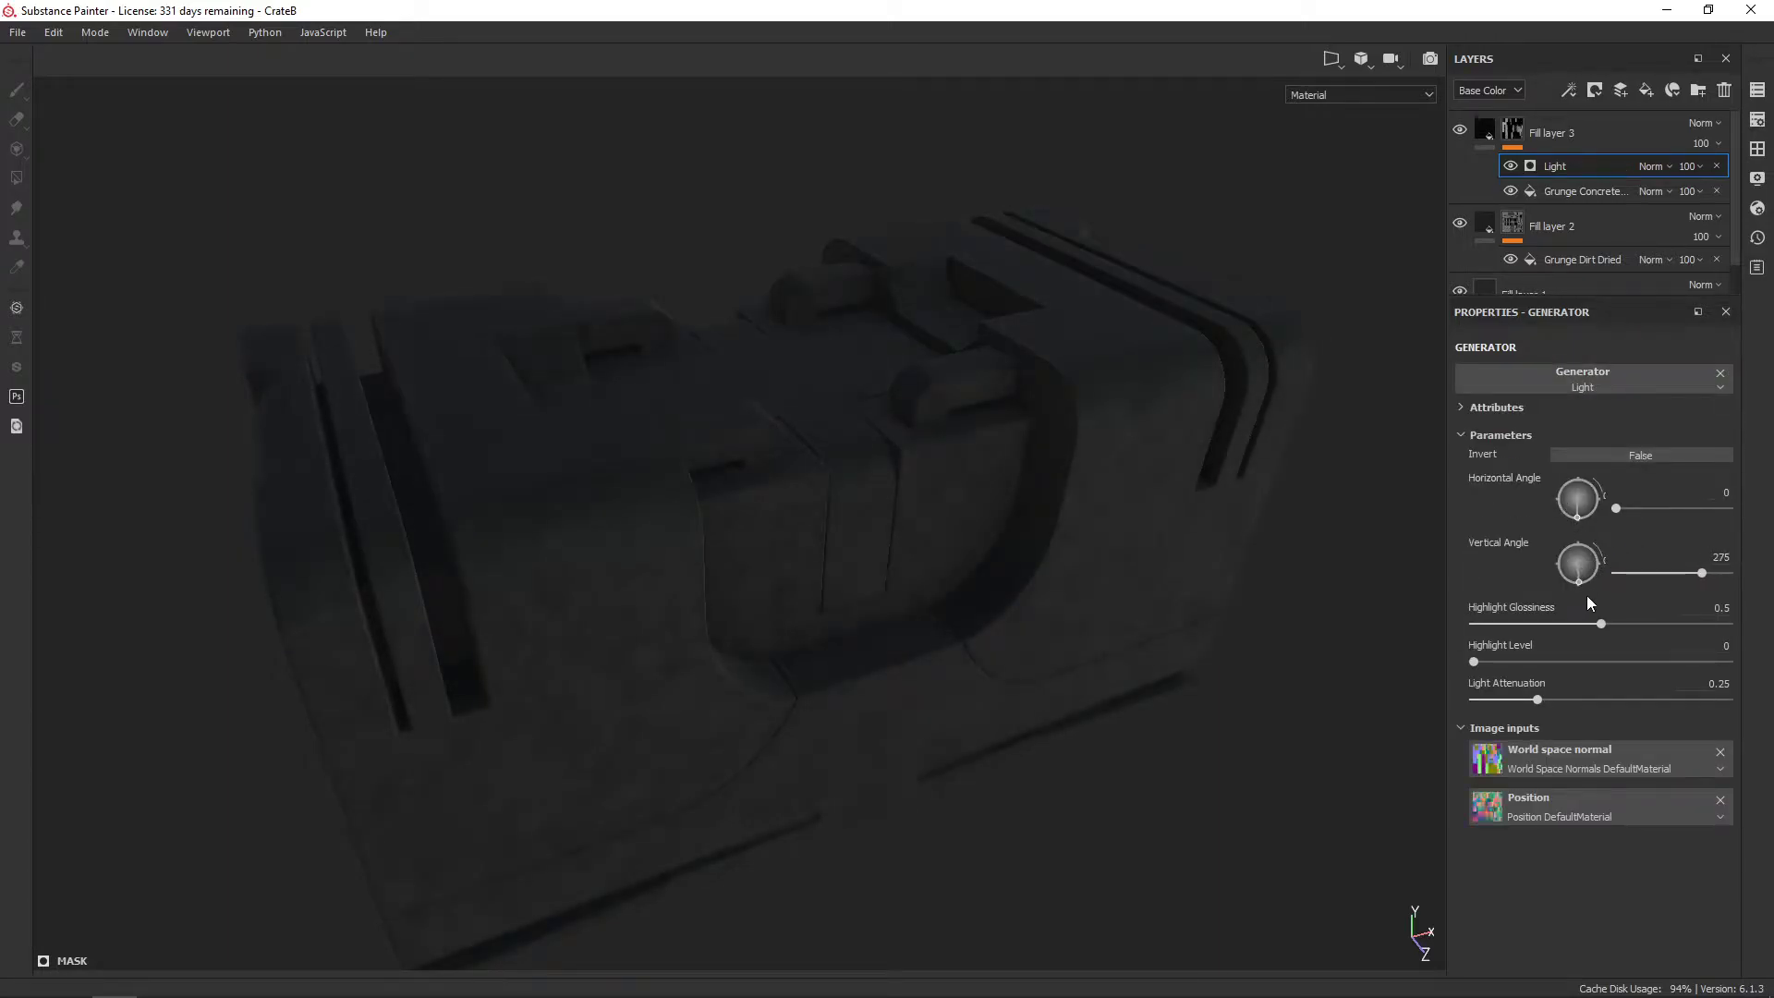
click(1720, 557)
Set the Light generator's blend mode to Multiply and hide Fill layer 2
click(1652, 166)
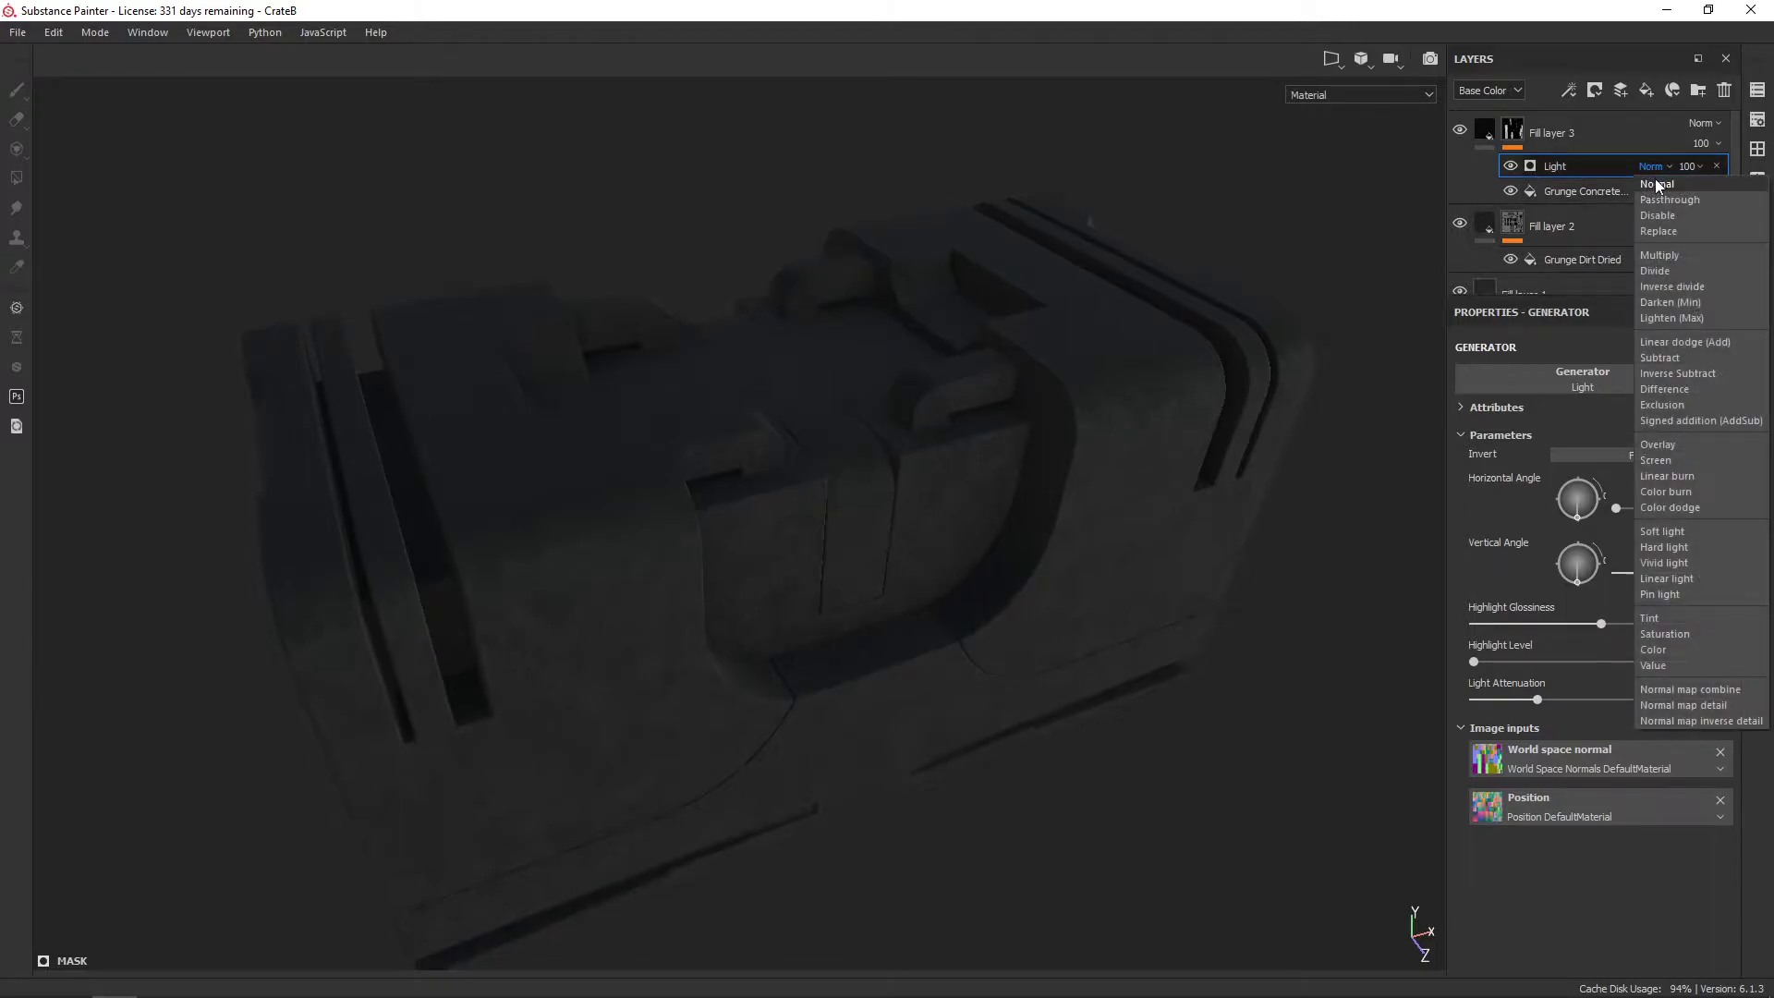
click(1663, 254)
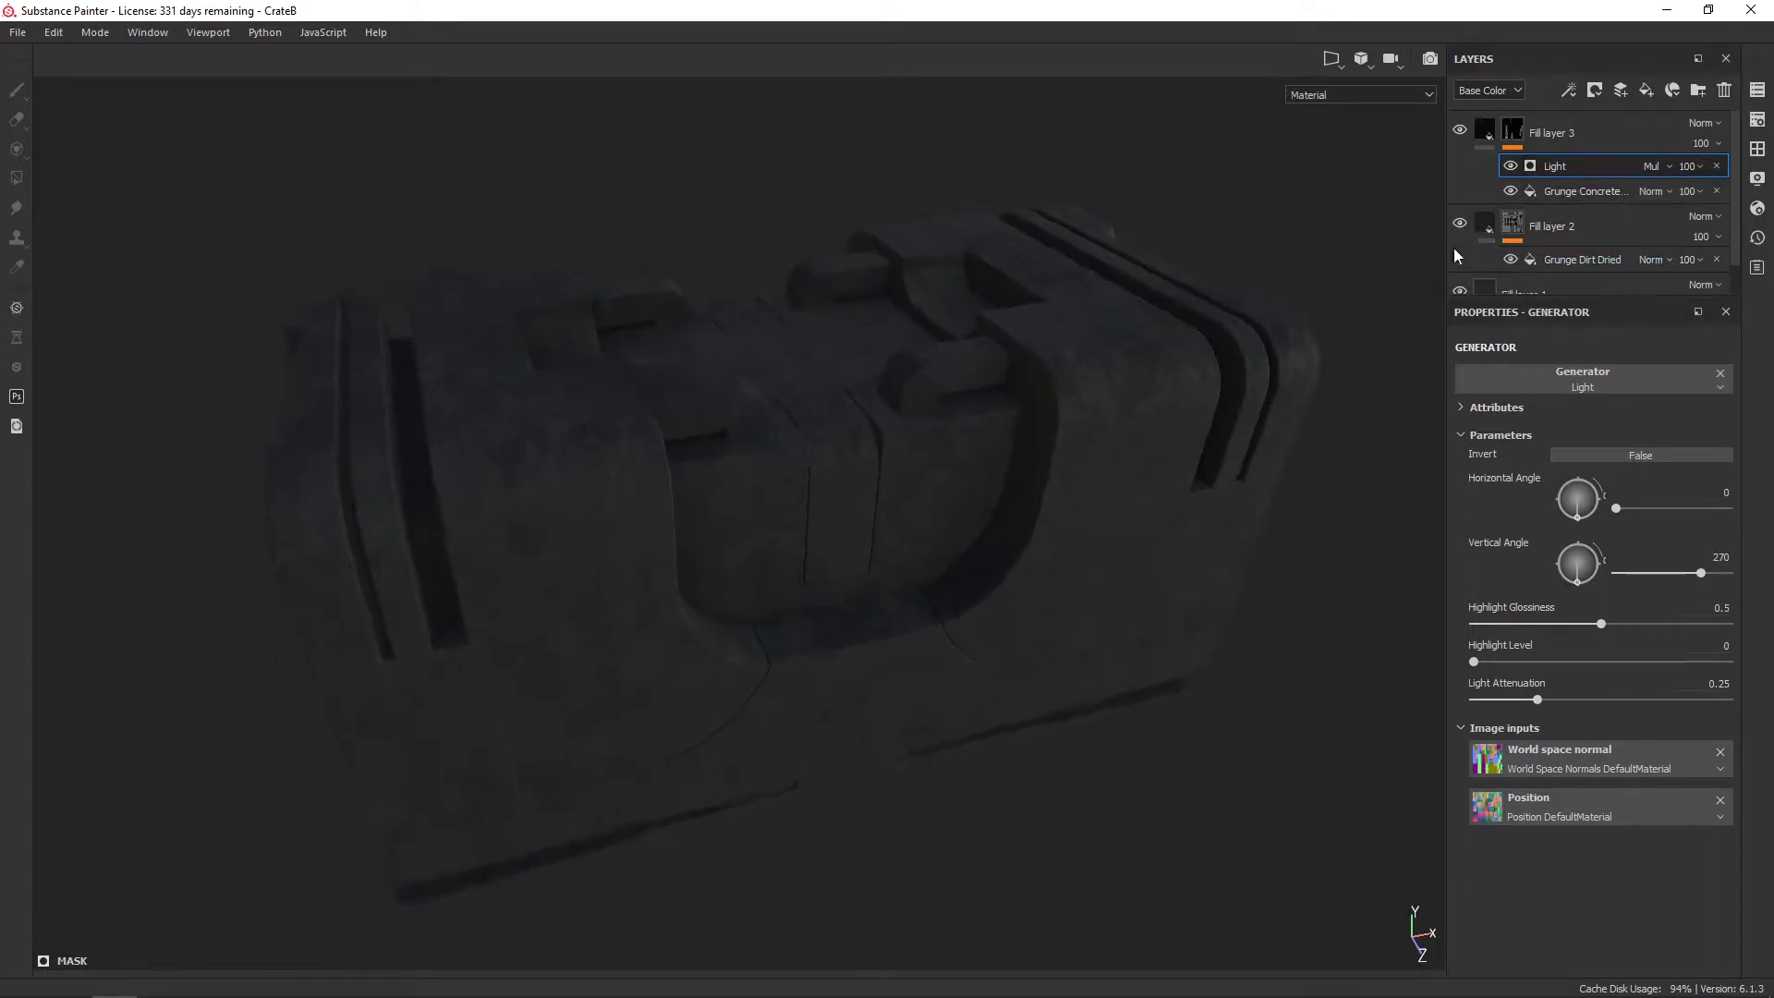
alt+drag(1227, 296, 1154, 388)
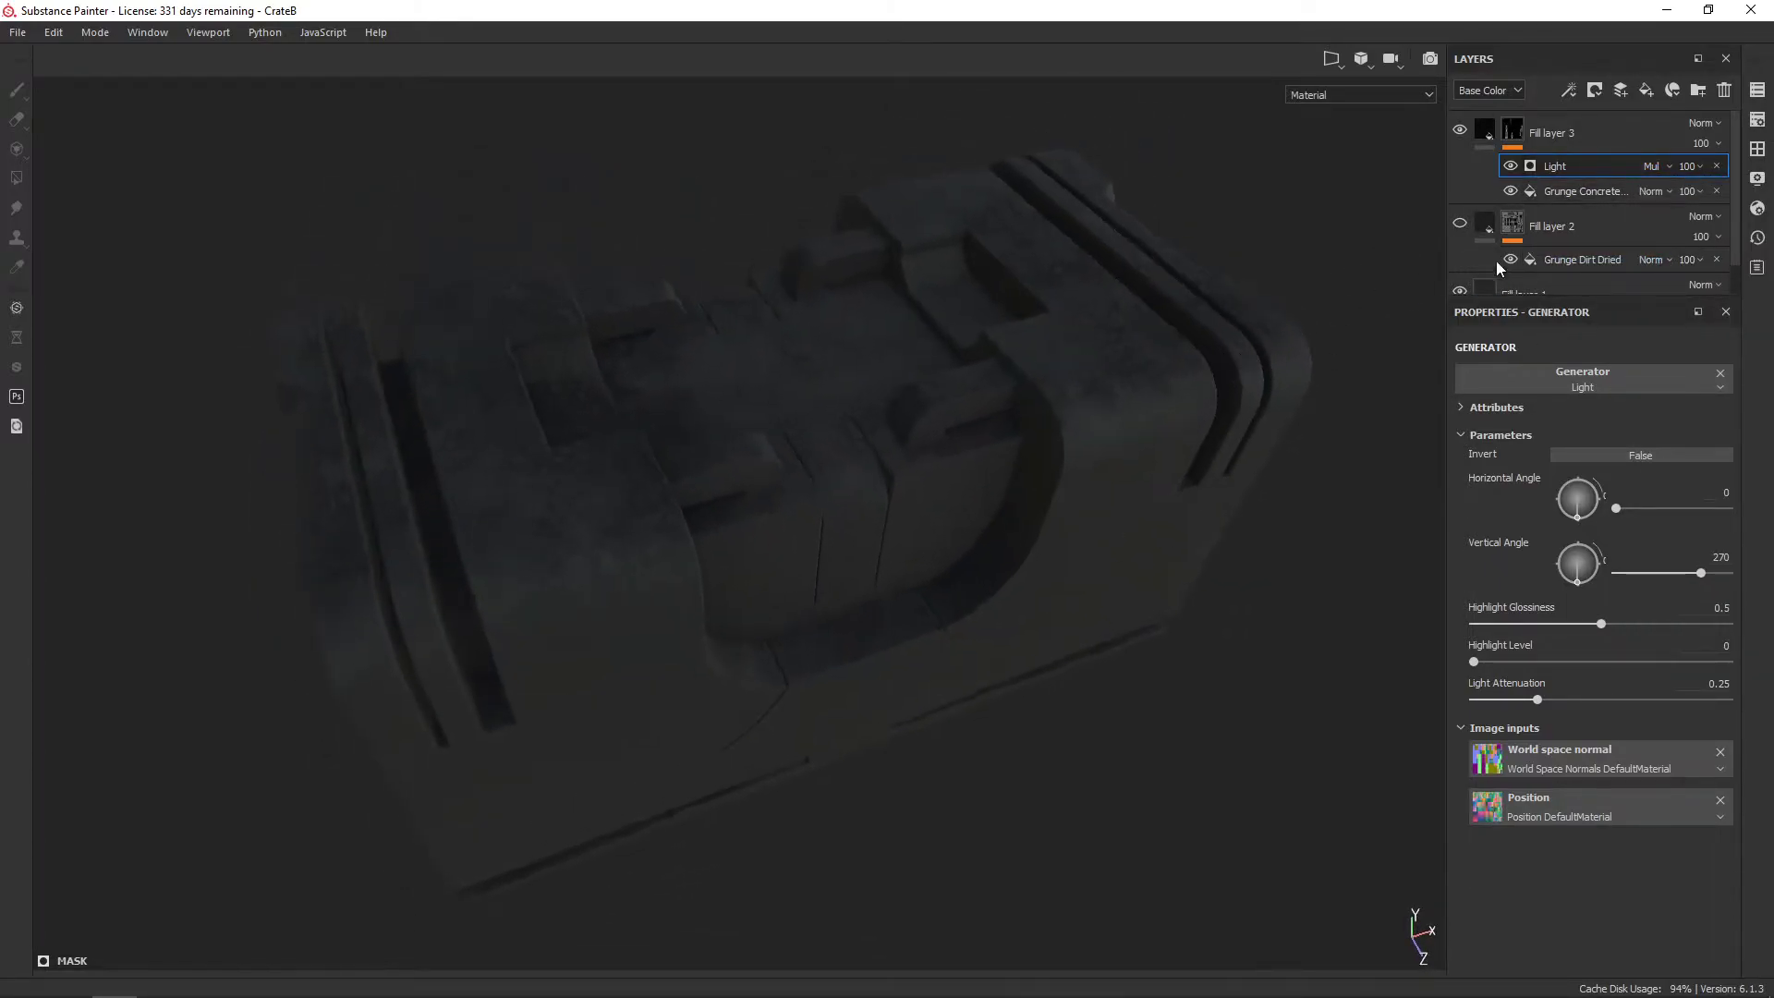
click(1488, 133)
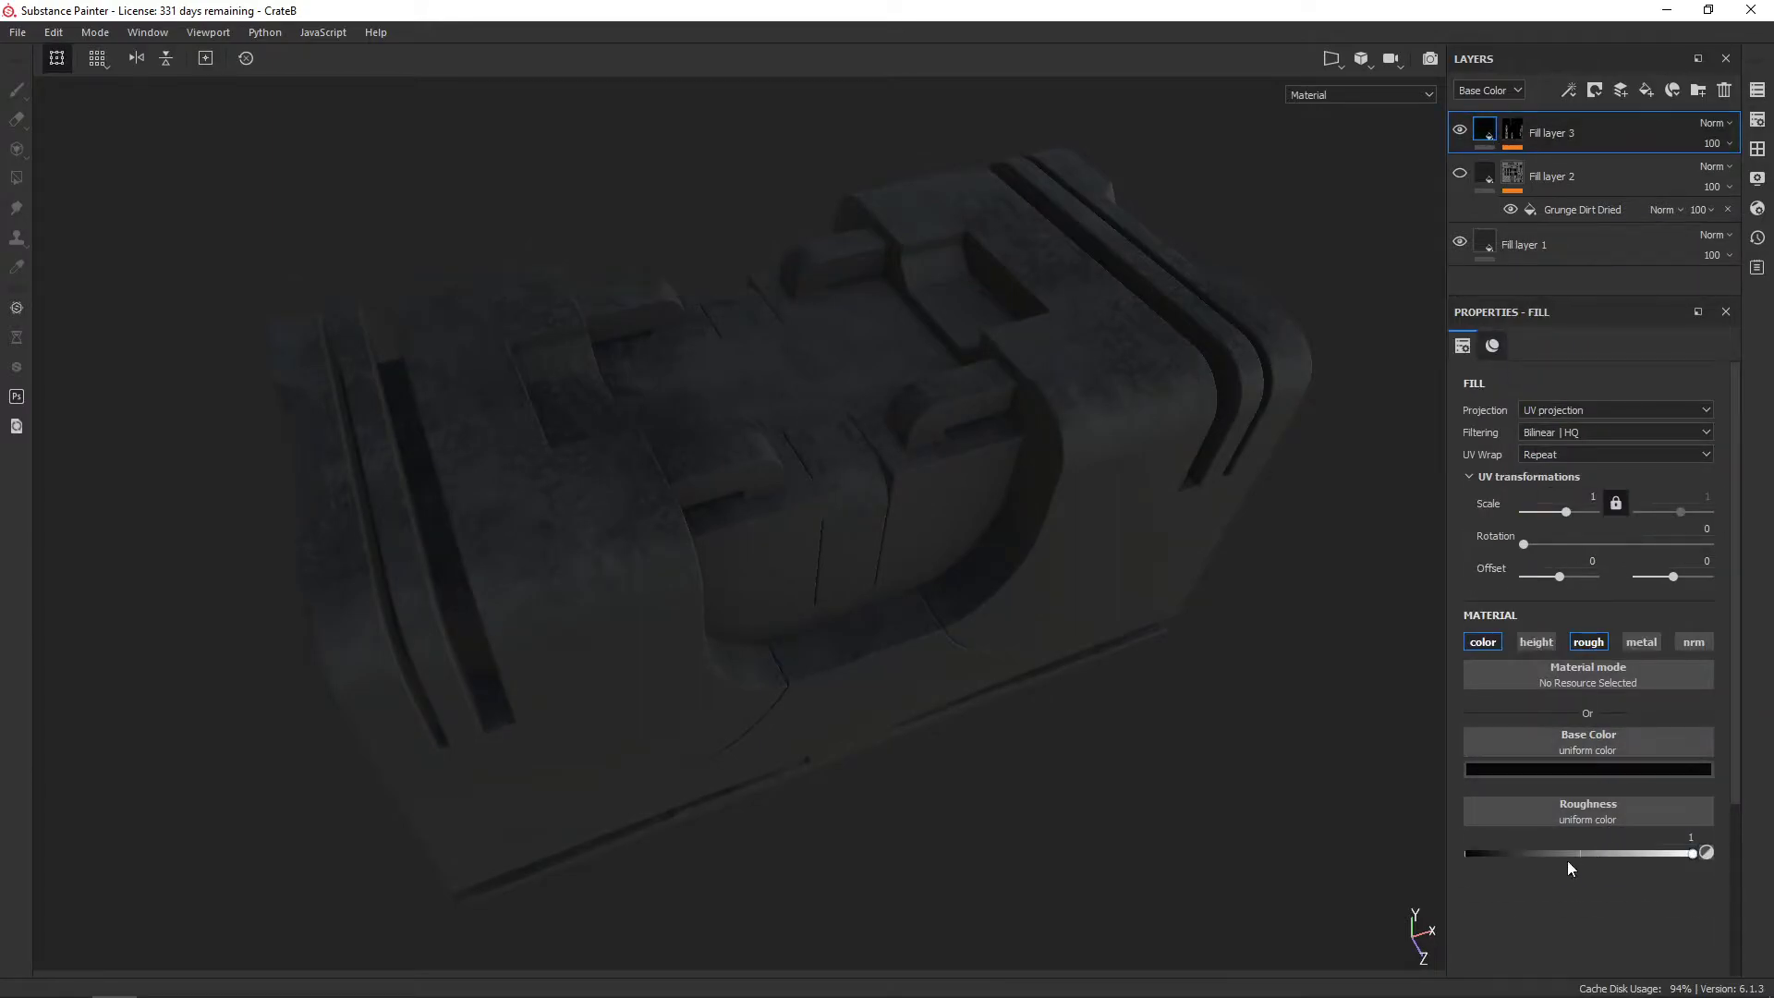
Select Fill layer 1 and slightly lighten its dark base colour
mouse_move(1114, 489)
alt+mouse_down()
mouse_move(1235, 412)
mouse_move(1216, 341)
mouse_move(1283, 384)
mouse_move(1331, 351)
alt+mouse_up()
click(1484, 248)
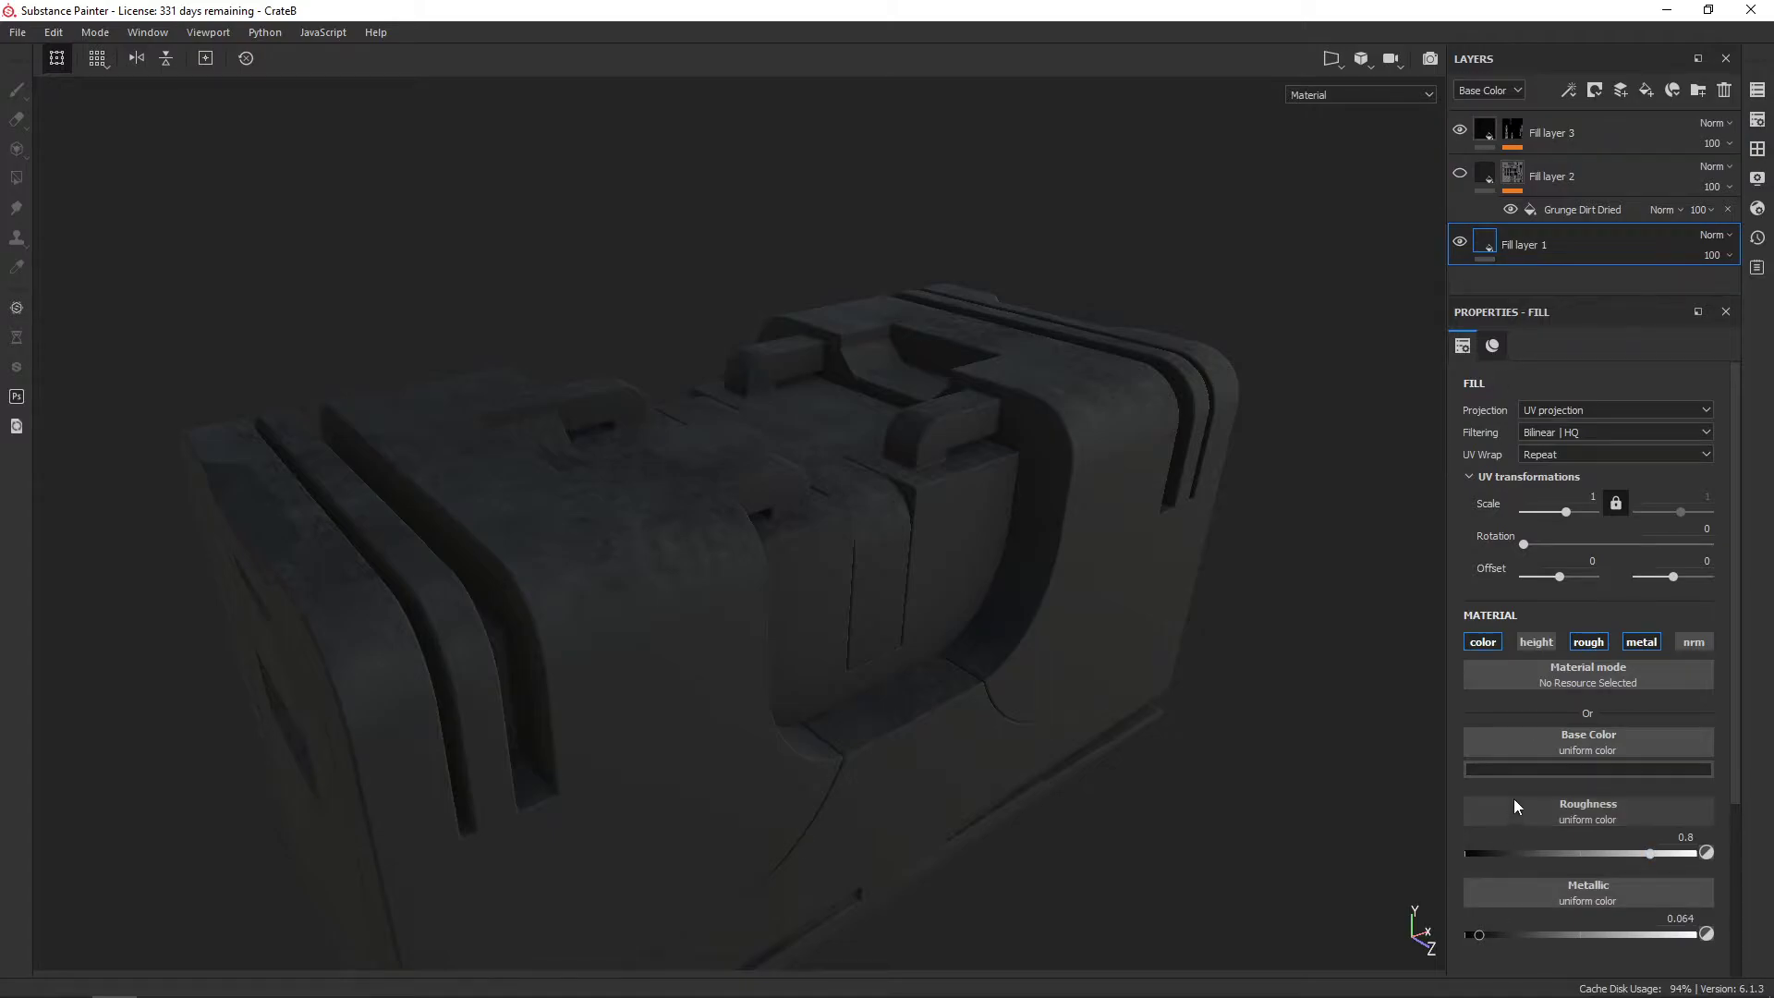
click(1501, 770)
drag(1511, 706, 1506, 700)
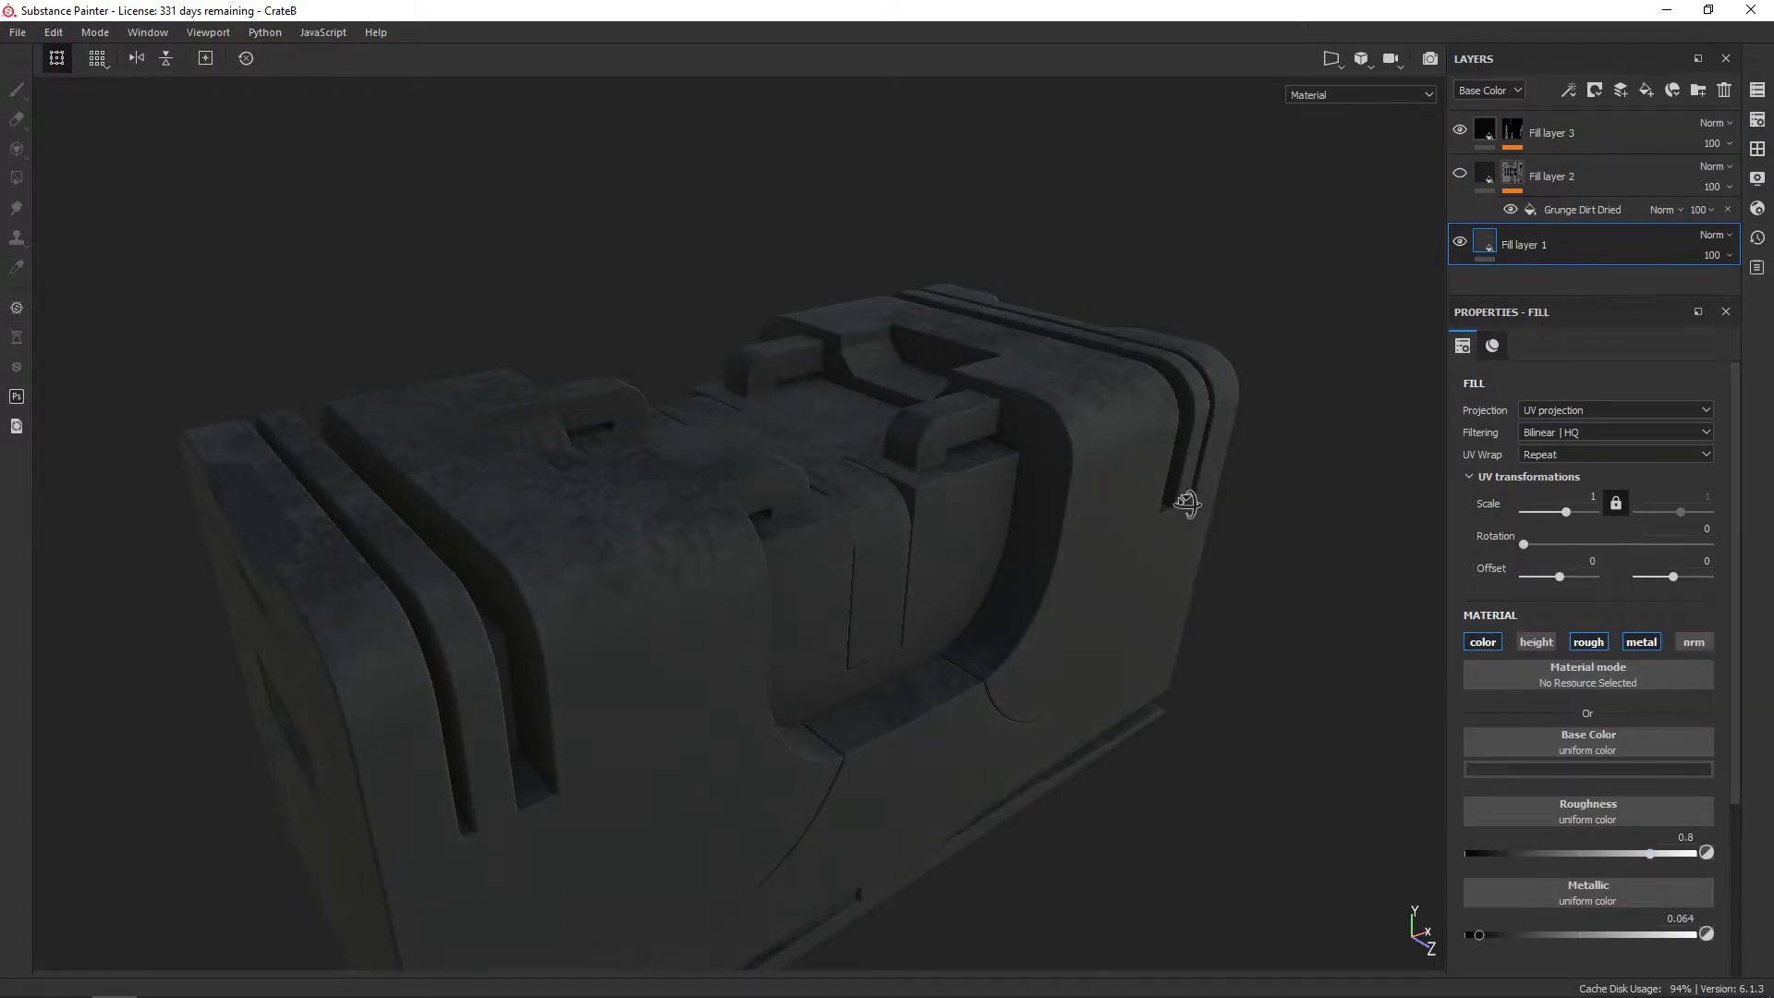
alt+drag(1188, 504, 1121, 546)
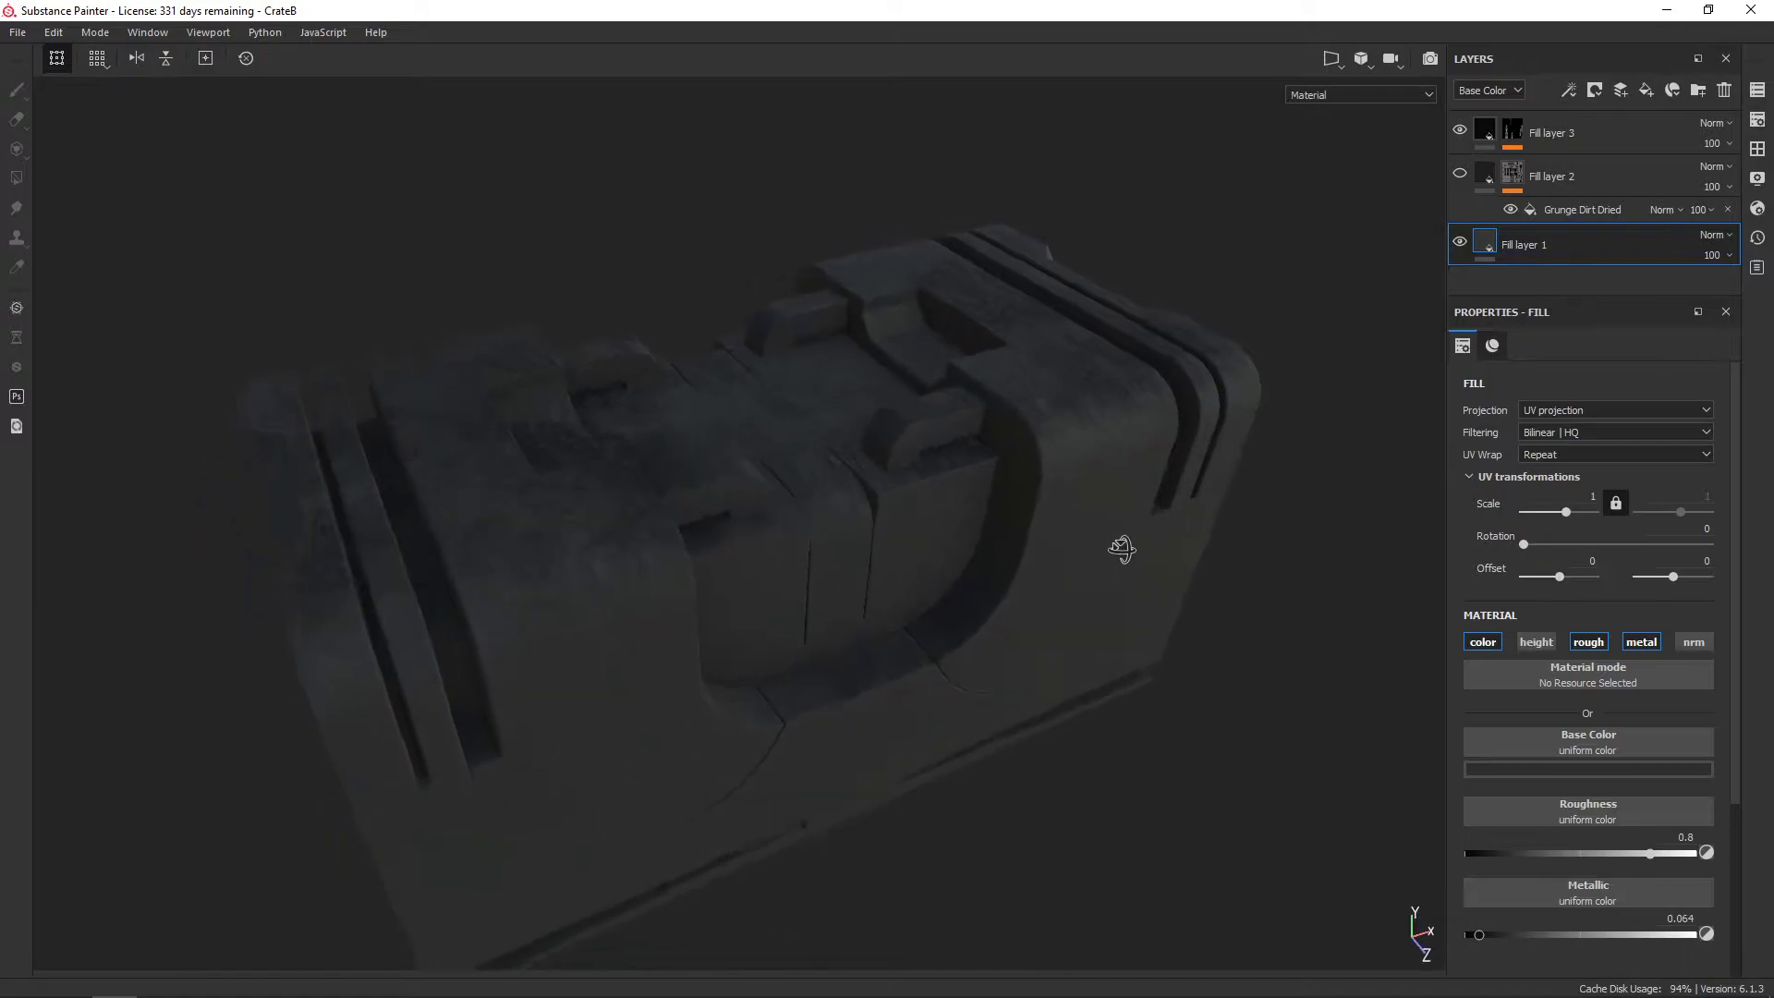
Show Fill layer 2 again and lower the Grunge Dirt Dried opacity to 75
click(1459, 172)
drag(1703, 209, 1742, 247)
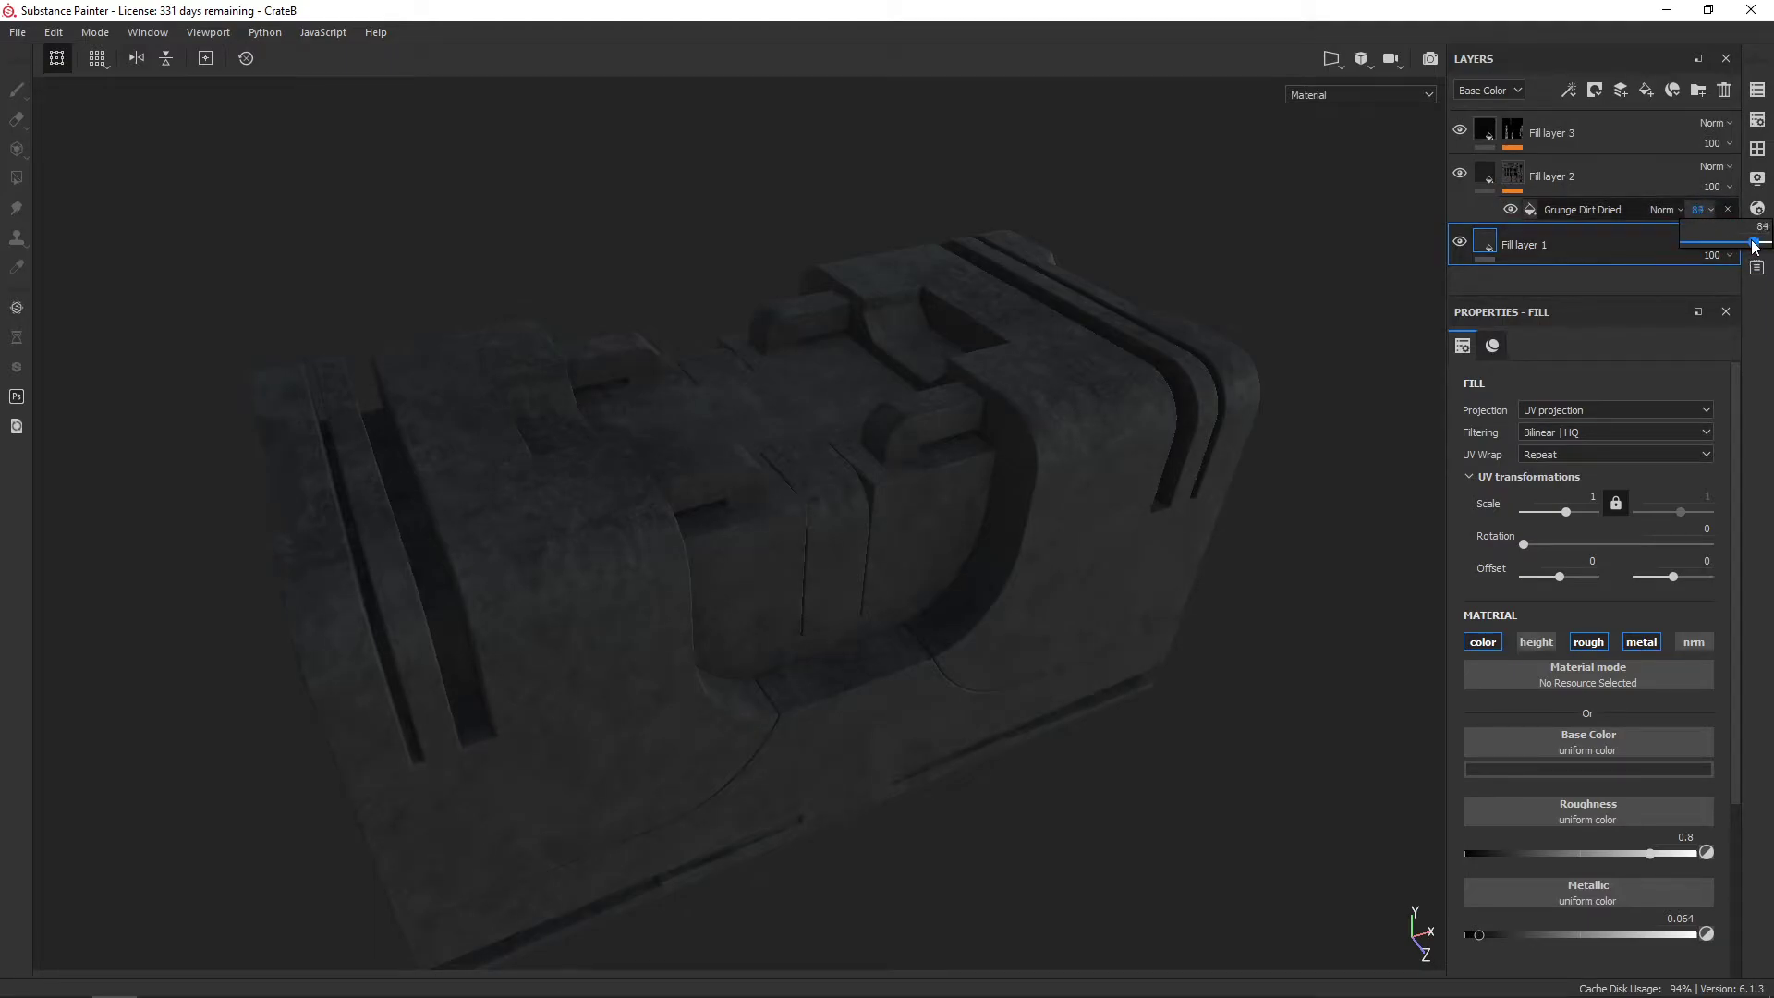
mouse_move(1247, 280)
alt+mouse_down()
mouse_move(1175, 336)
mouse_move(1365, 385)
mouse_move(906, 380)
mouse_move(989, 388)
alt+mouse_up()
shift+right_drag(989, 388, 1022, 387)
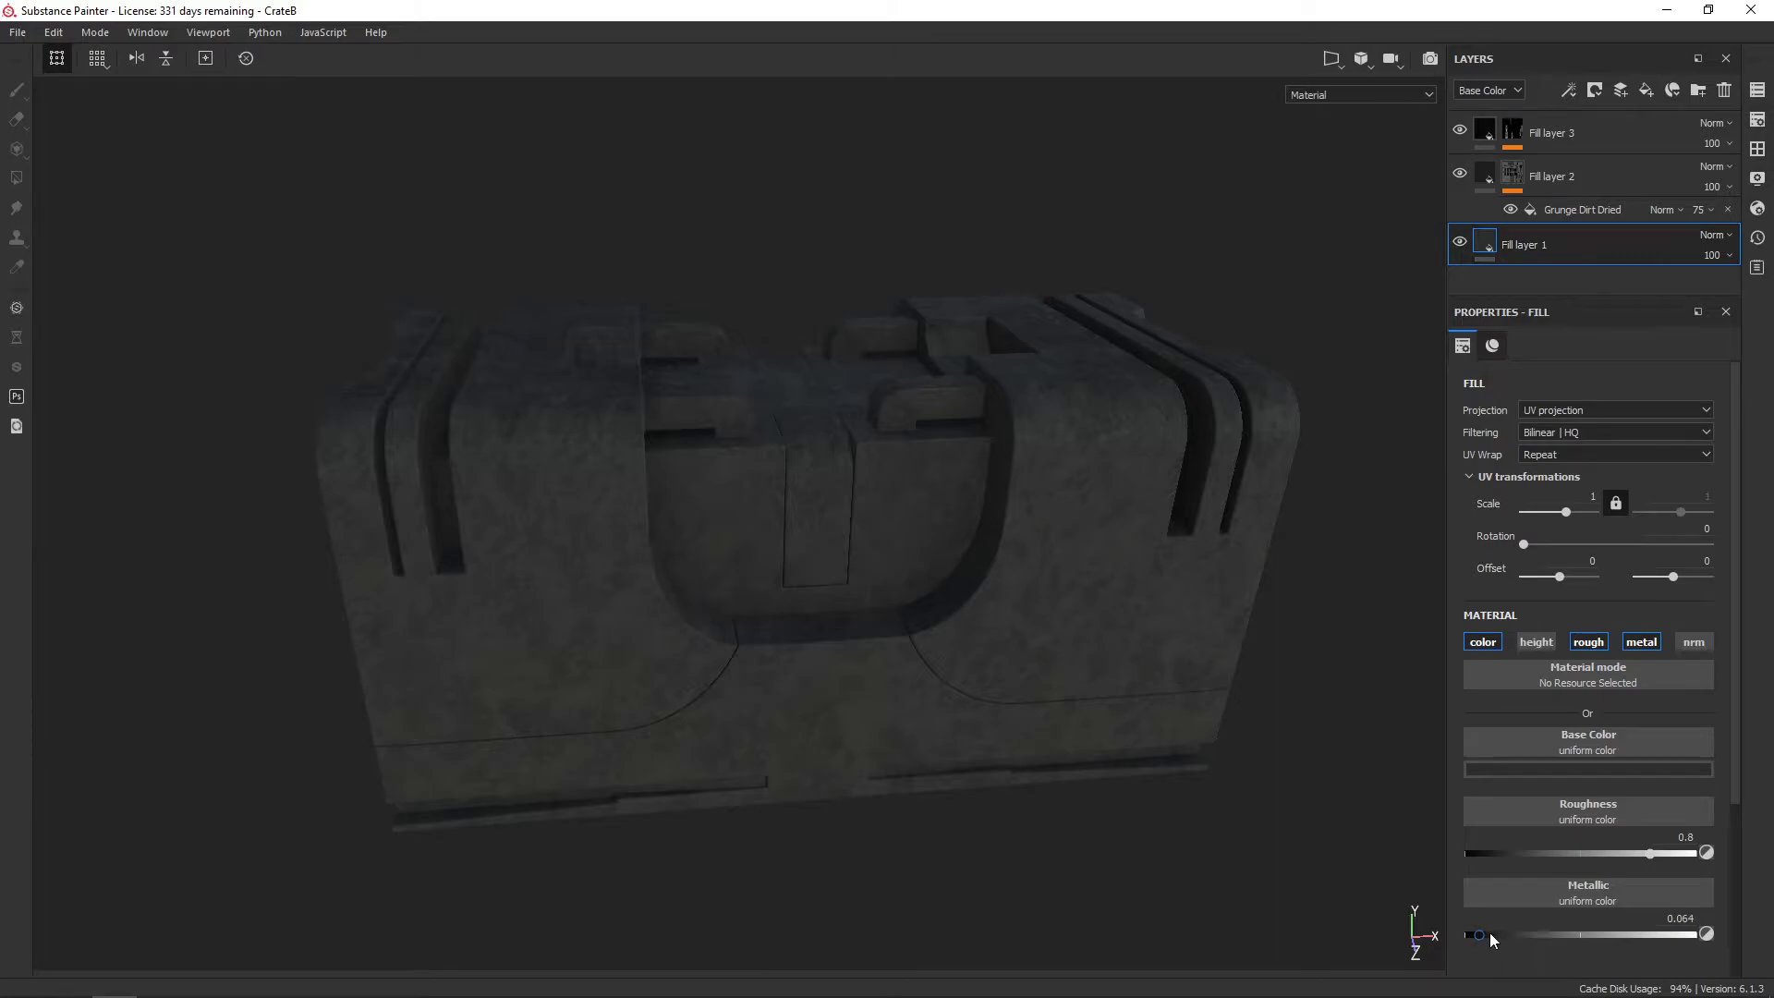
click(1556, 770)
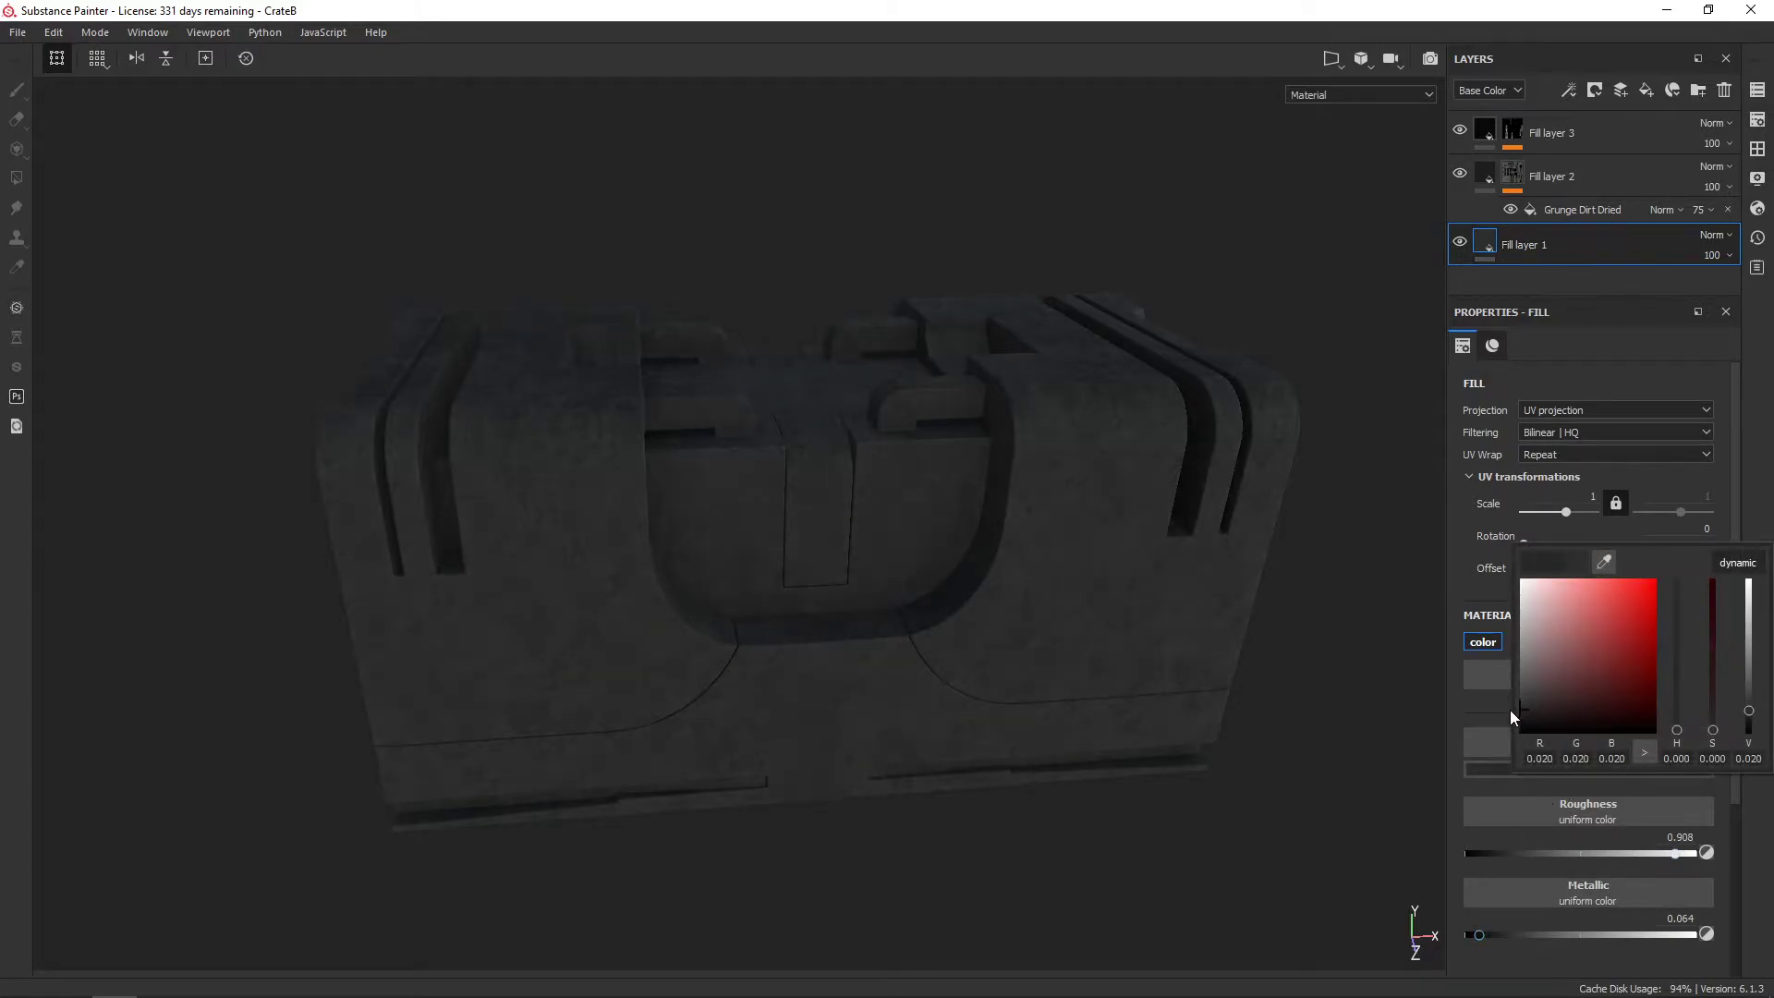
mouse_move(1278, 533)
alt+mouse_down()
mouse_move(1310, 546)
mouse_move(1278, 465)
alt+mouse_up()
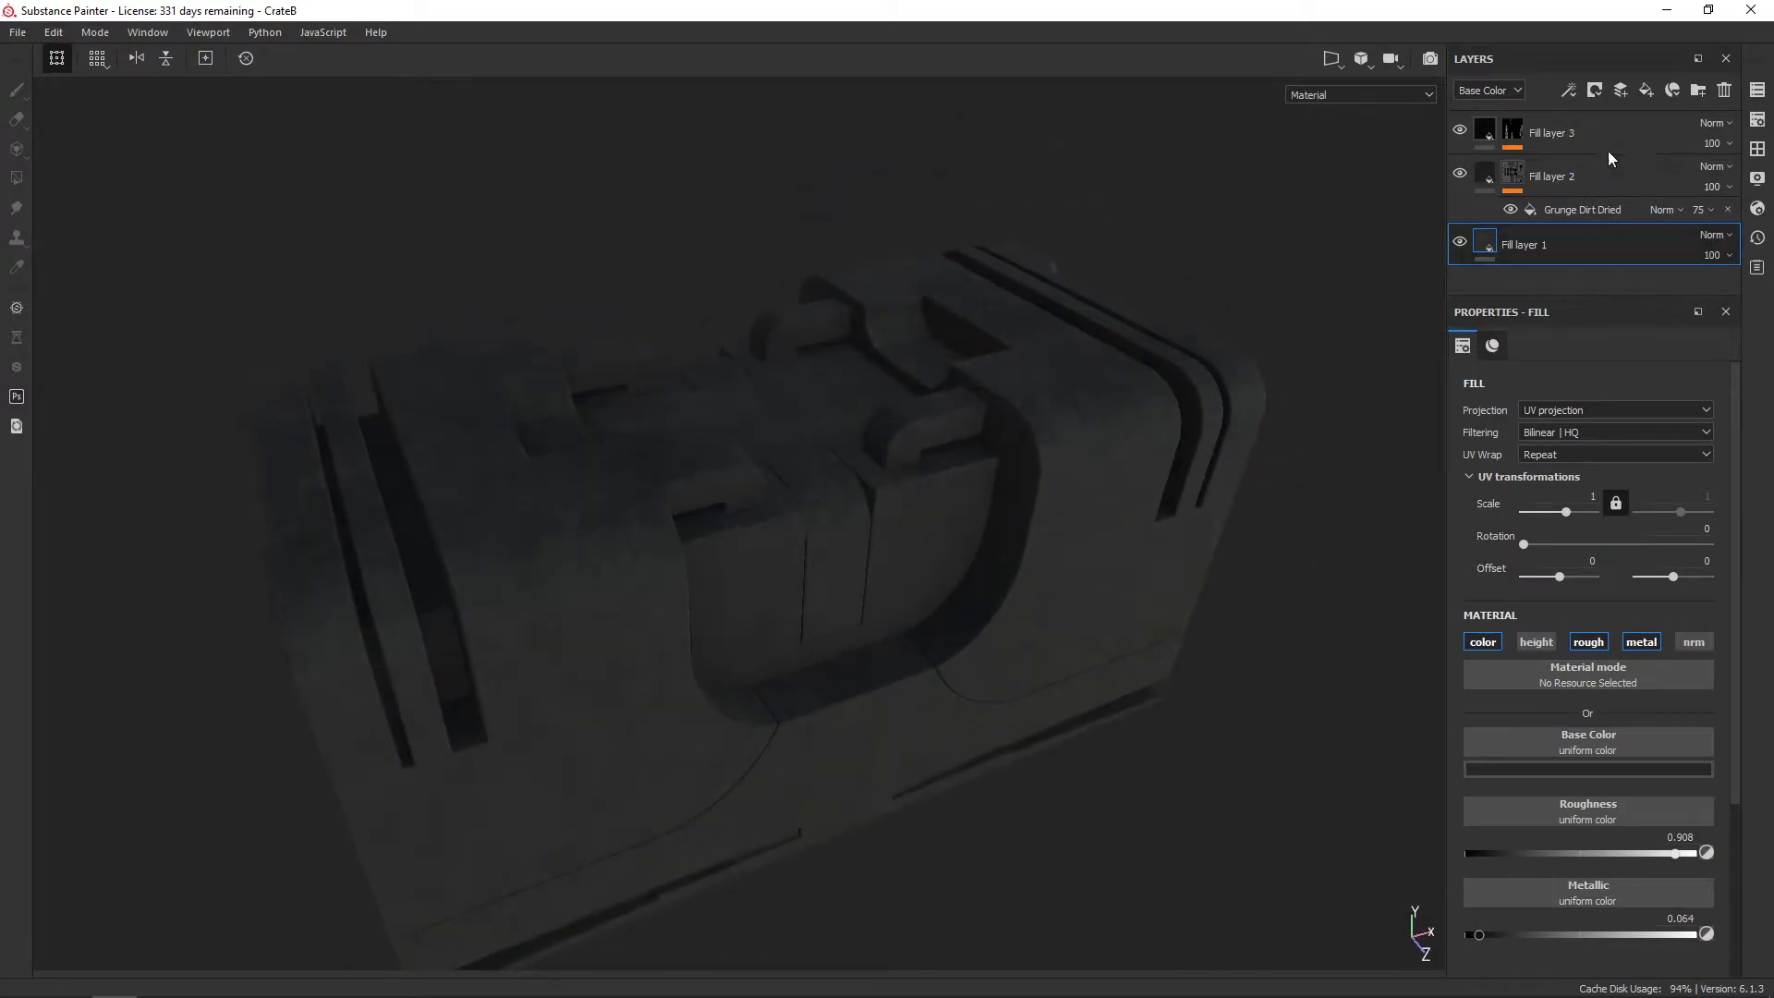
Add Fill layer 4 with height and normal off, roughness 0.264, metallic 0.892
click(1589, 134)
click(1646, 90)
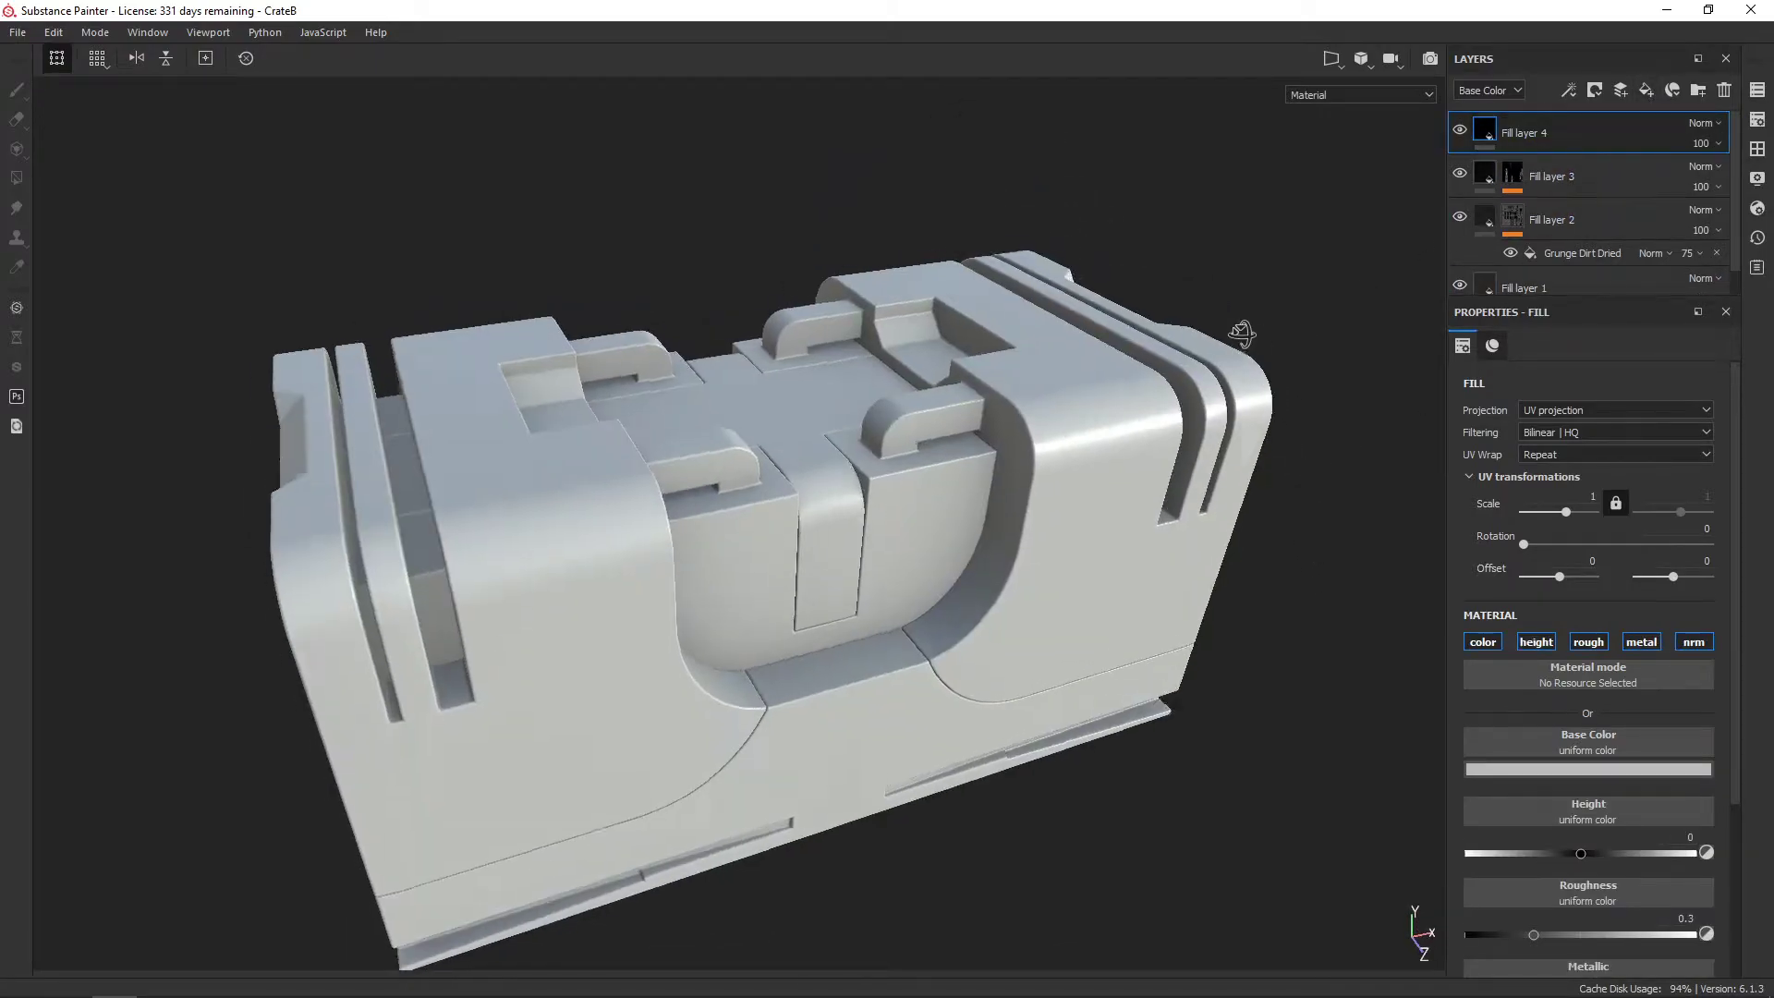
click(1536, 641)
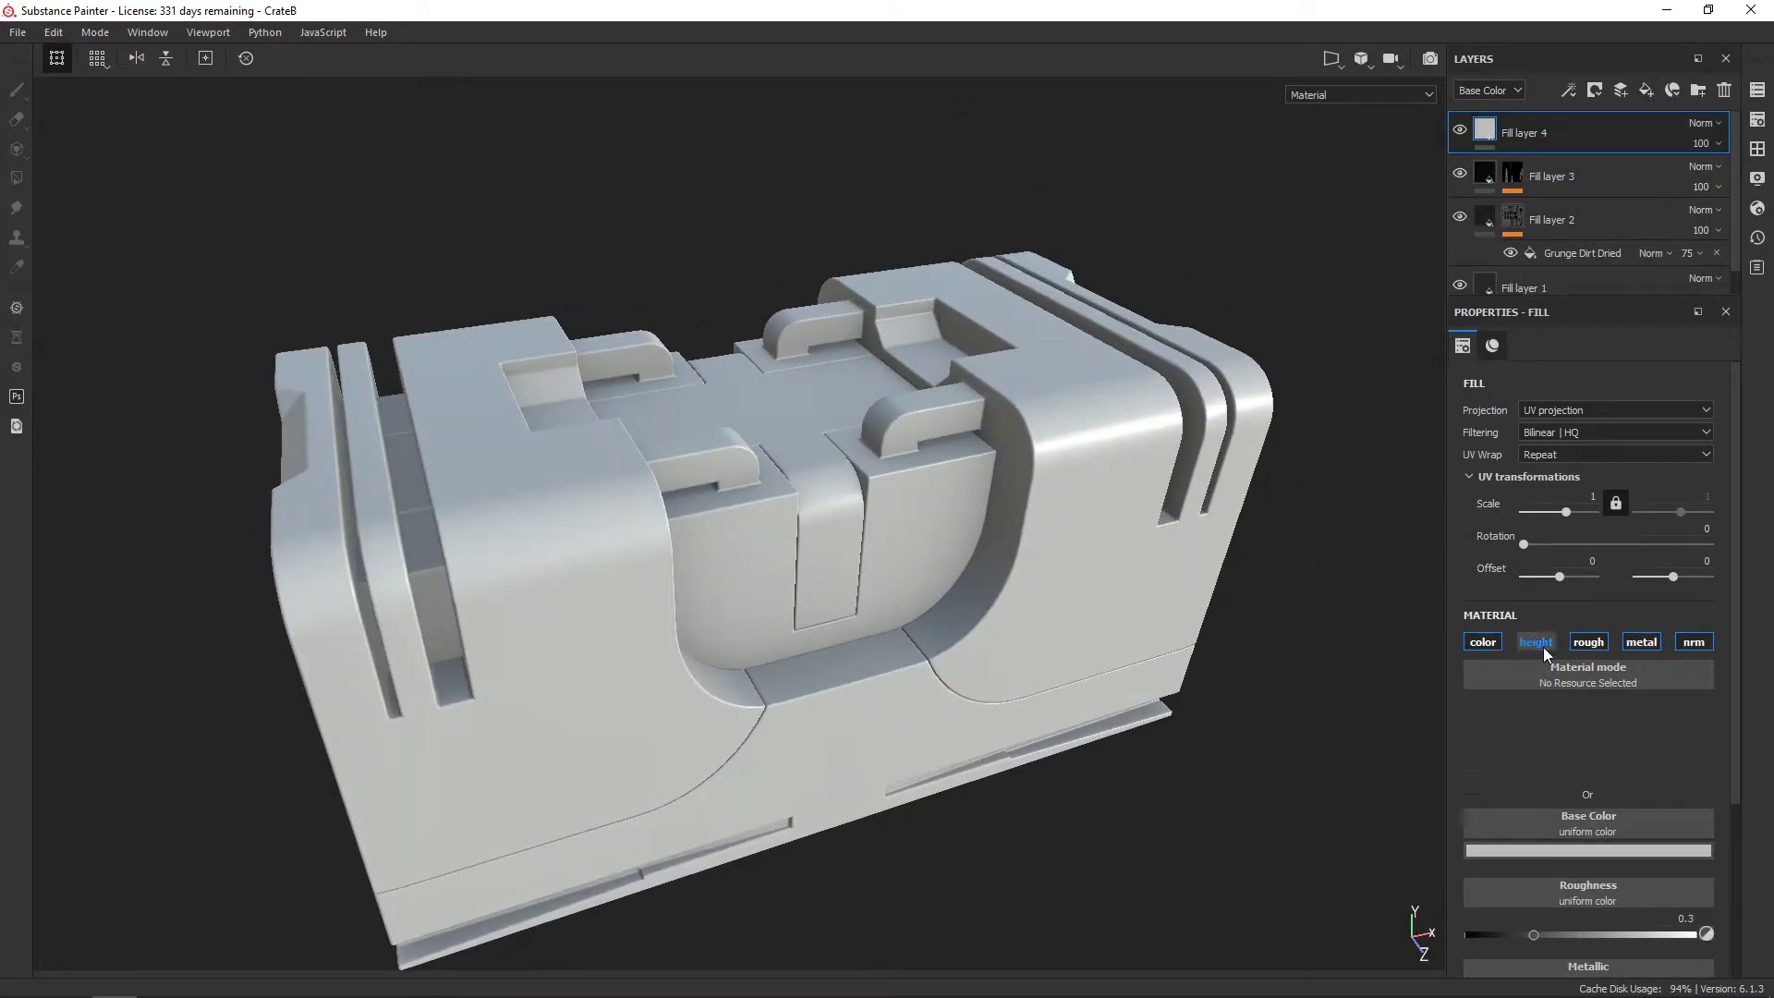
click(1692, 641)
click(1615, 772)
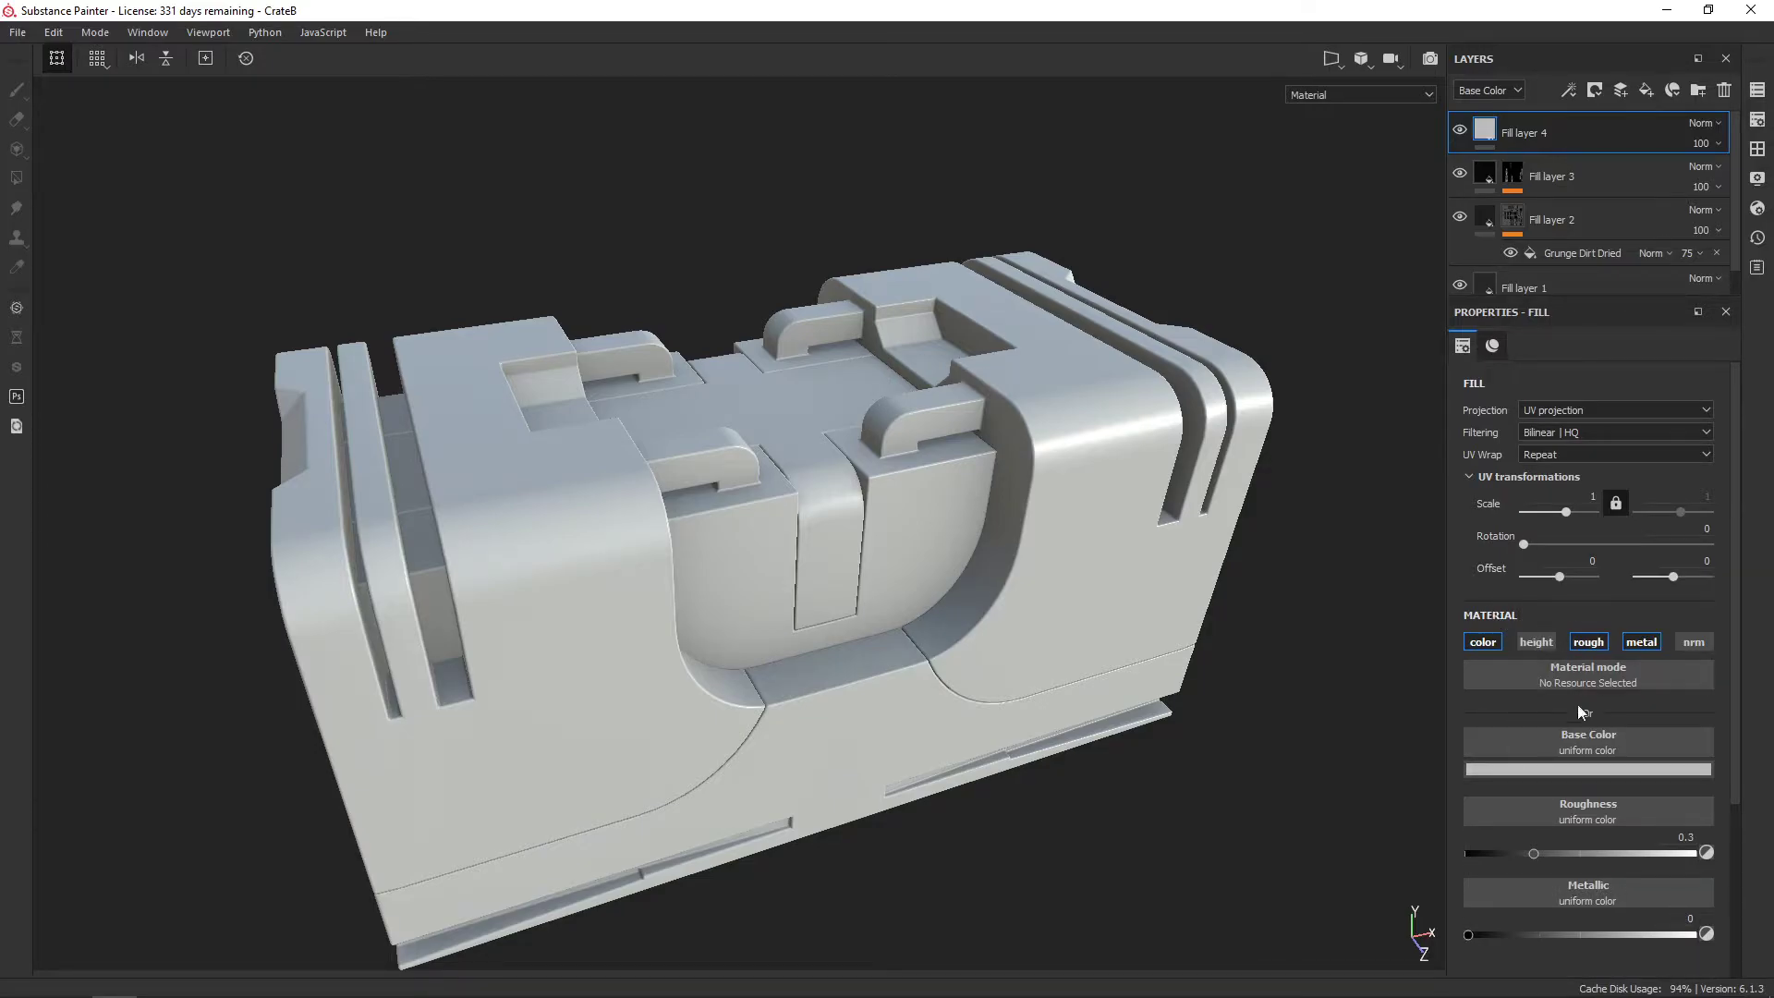
click(1576, 769)
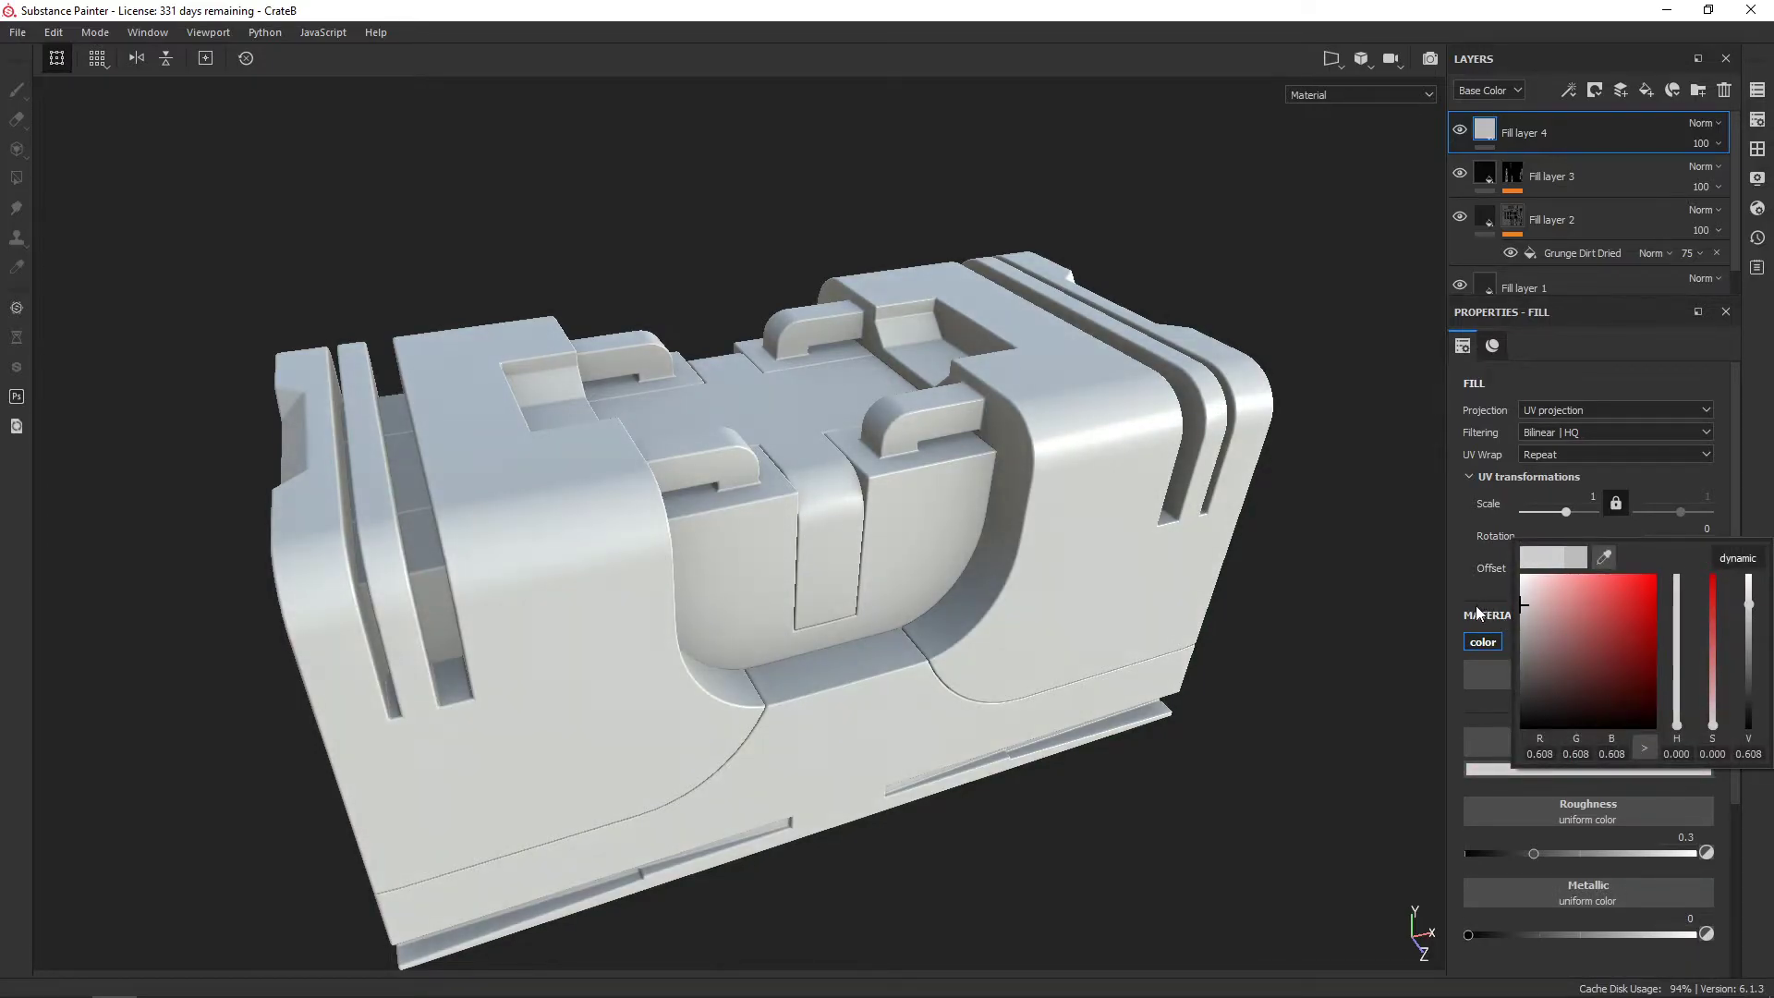
click(1535, 852)
mouse_move(1249, 657)
alt+mouse_down()
mouse_move(1256, 548)
mouse_move(1201, 536)
alt+mouse_up()
mouse_move(1535, 852)
mouse_down()
mouse_move(1509, 851)
mouse_move(1526, 854)
mouse_up()
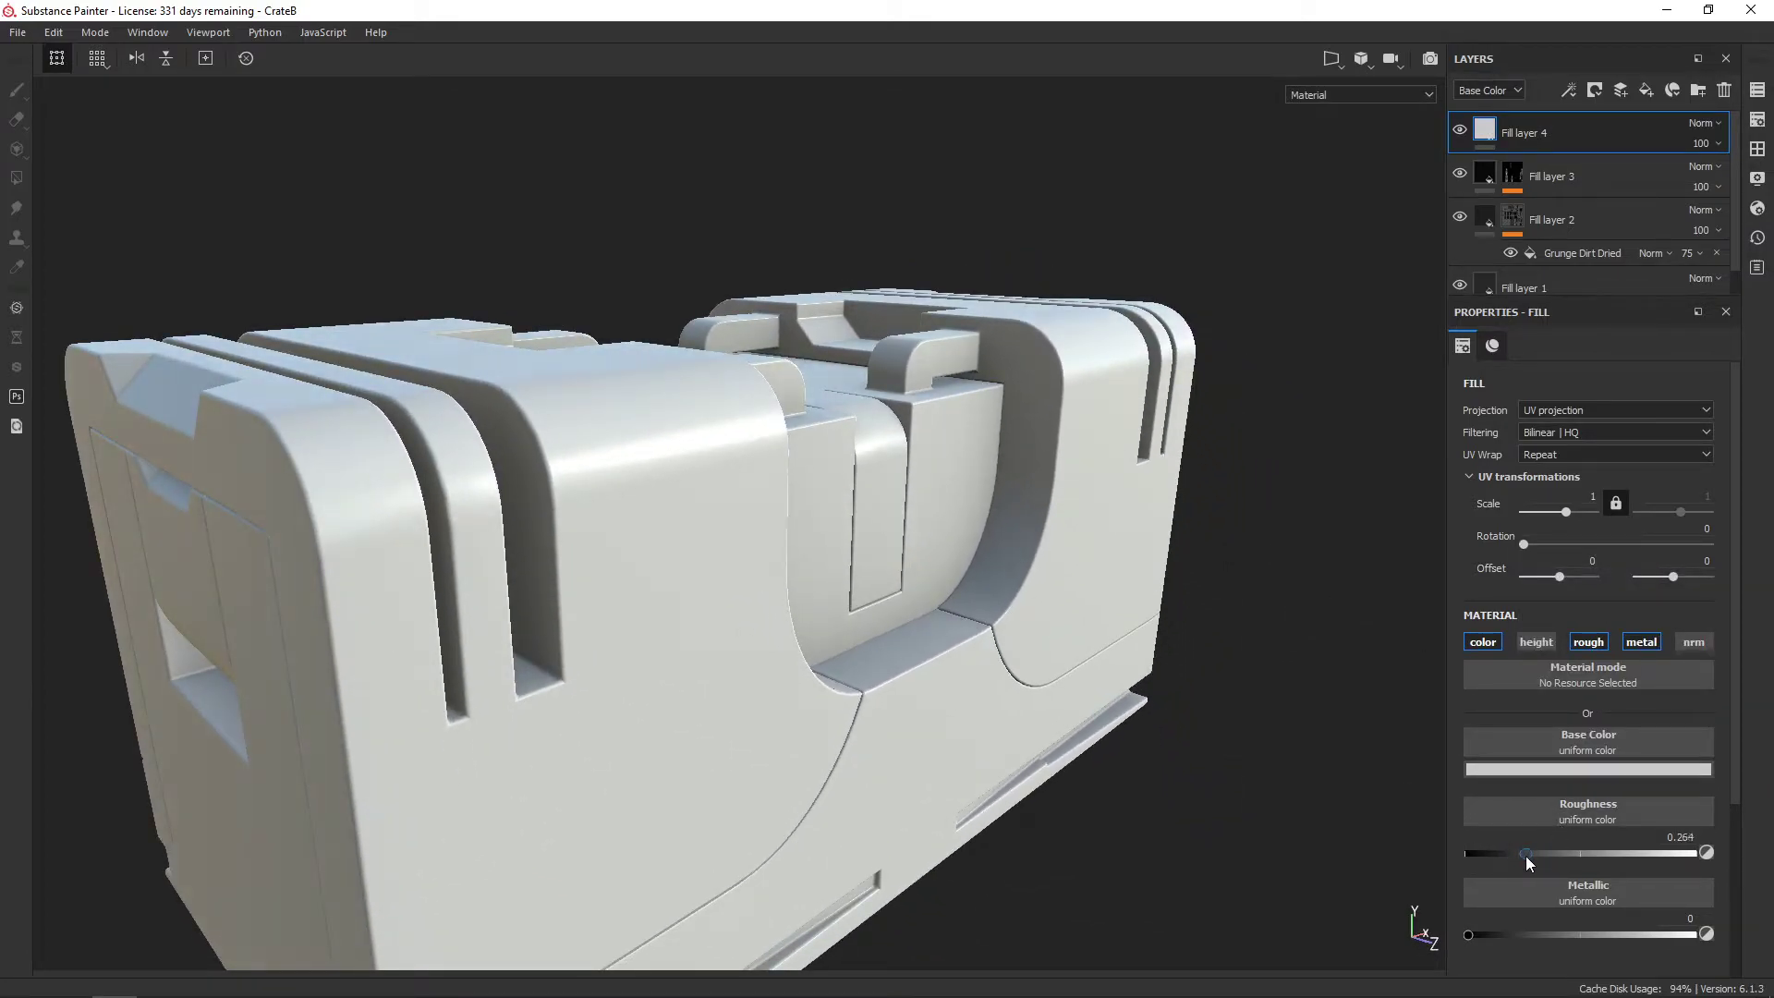
click(1672, 933)
mouse_move(1312, 638)
alt+mouse_down()
mouse_move(1278, 605)
mouse_move(1093, 626)
mouse_move(1148, 602)
mouse_move(1196, 531)
alt+mouse_up()
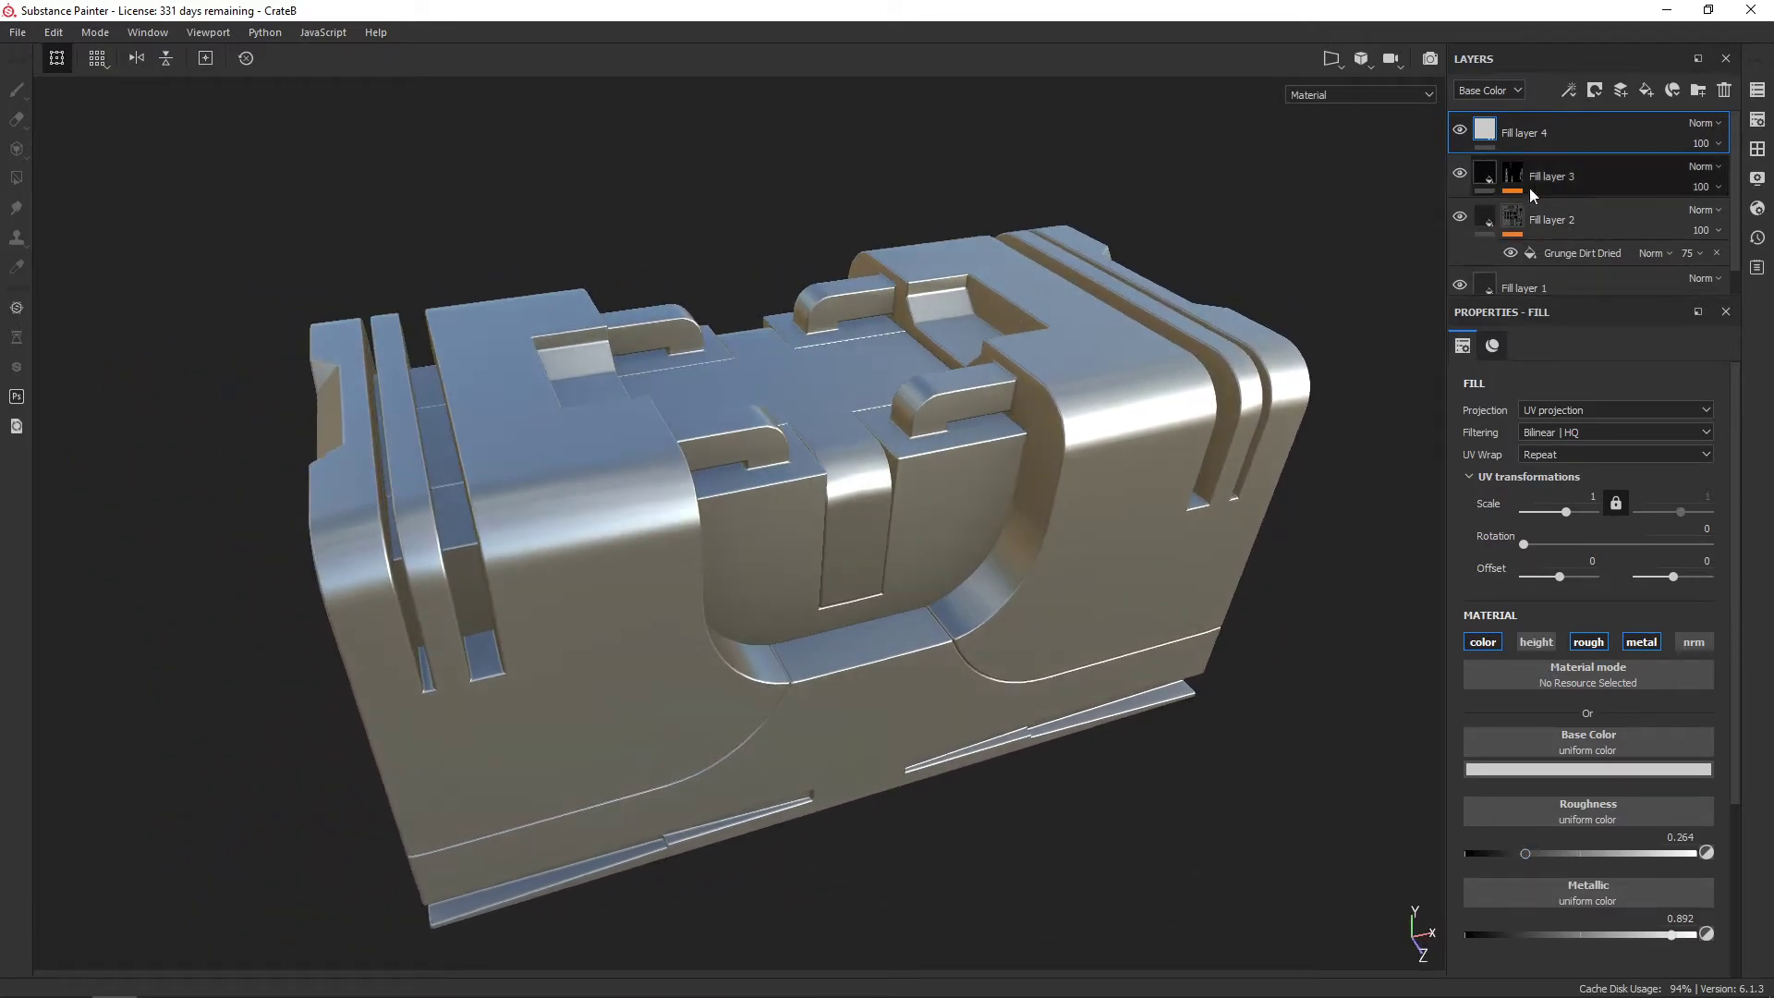
Add an empty generator to Fill layer 4, then delete it
click(1567, 90)
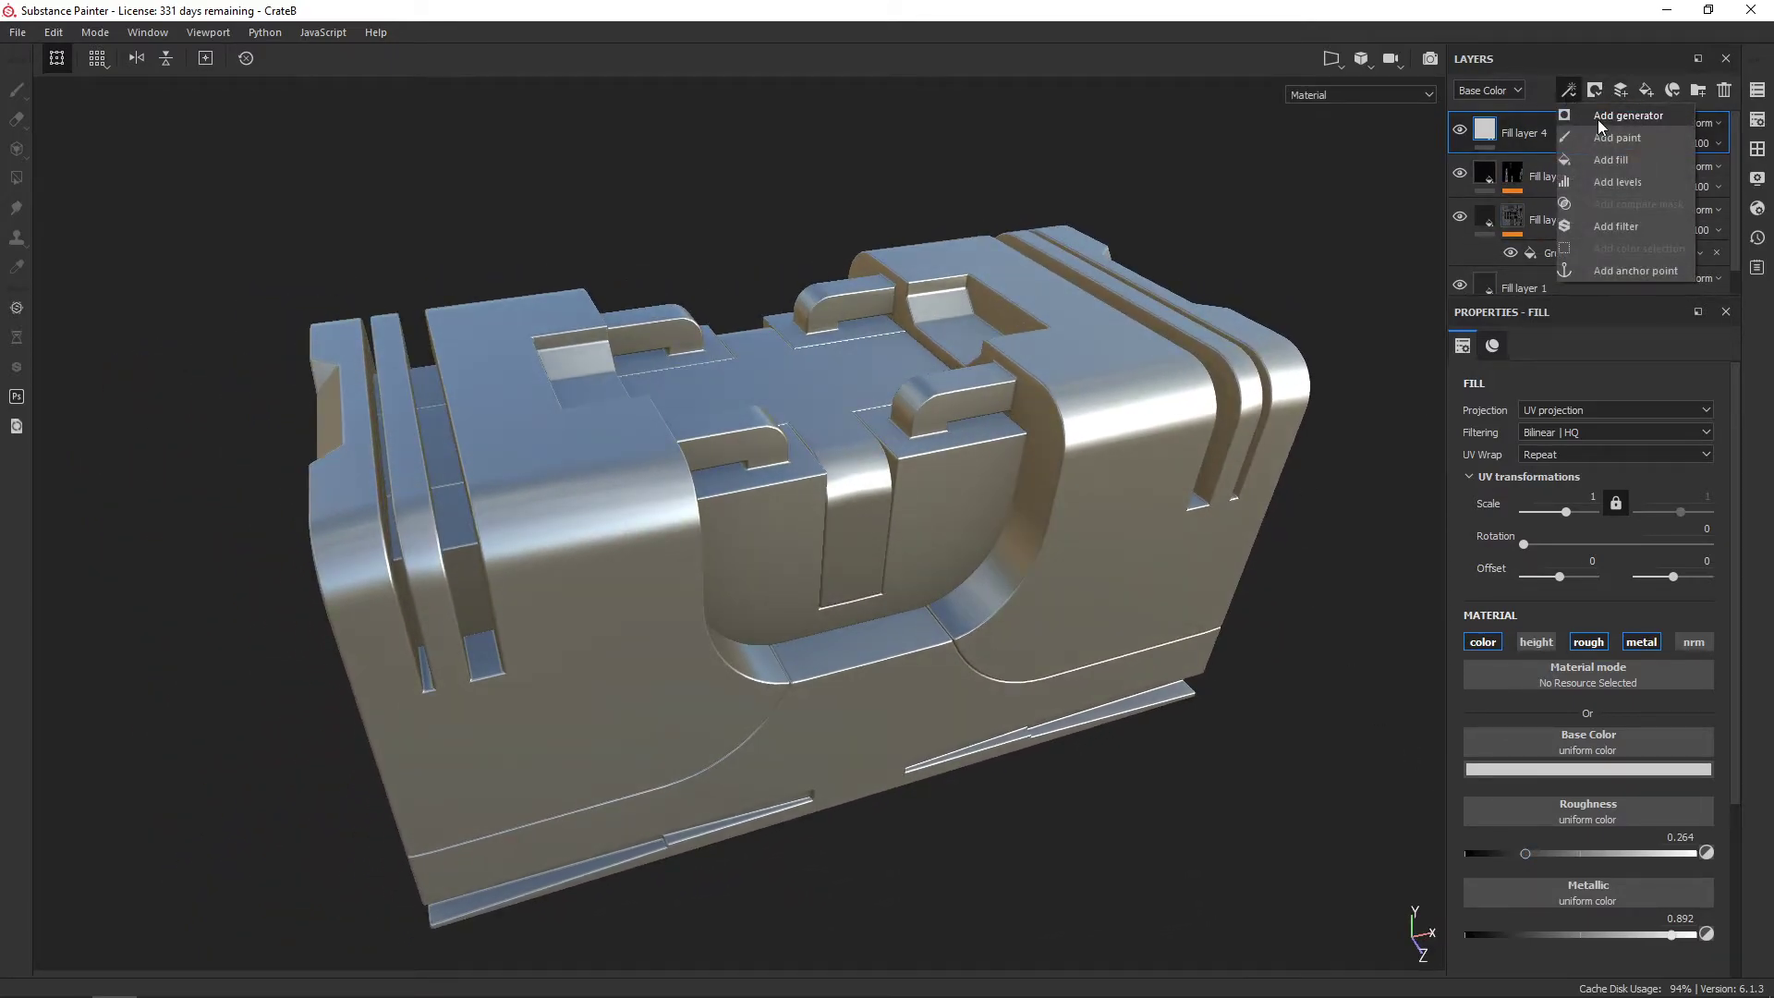
click(1598, 119)
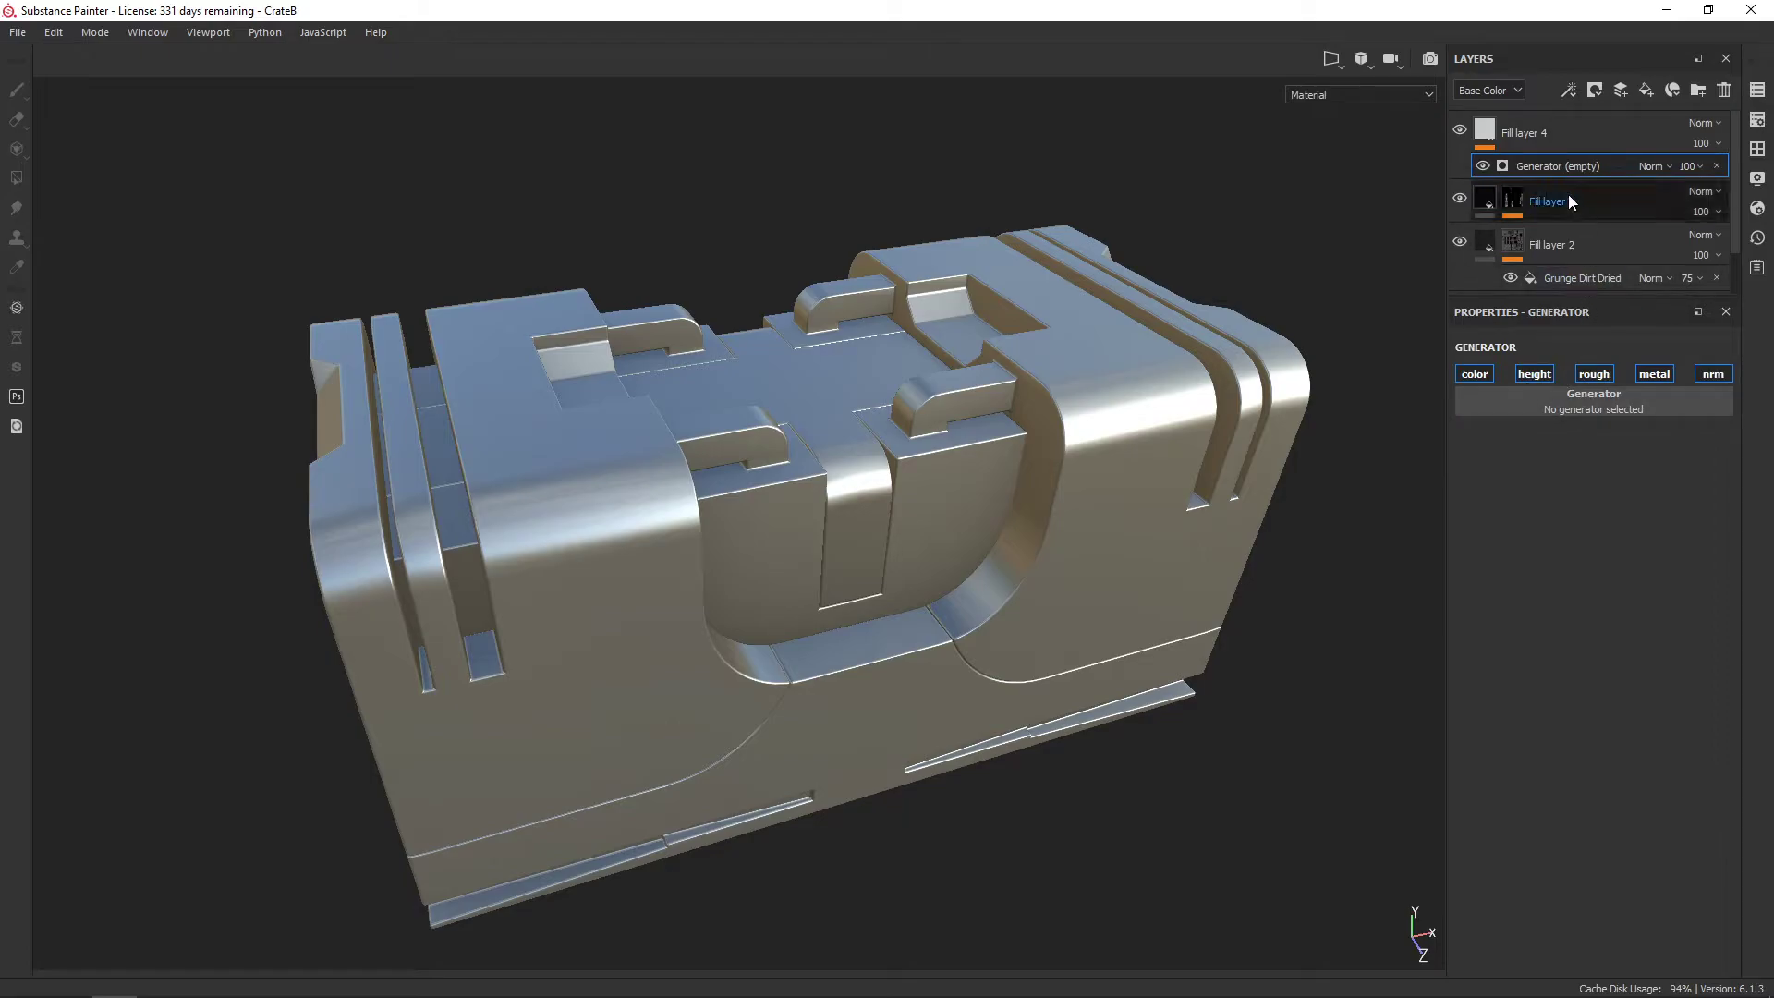
click(1591, 412)
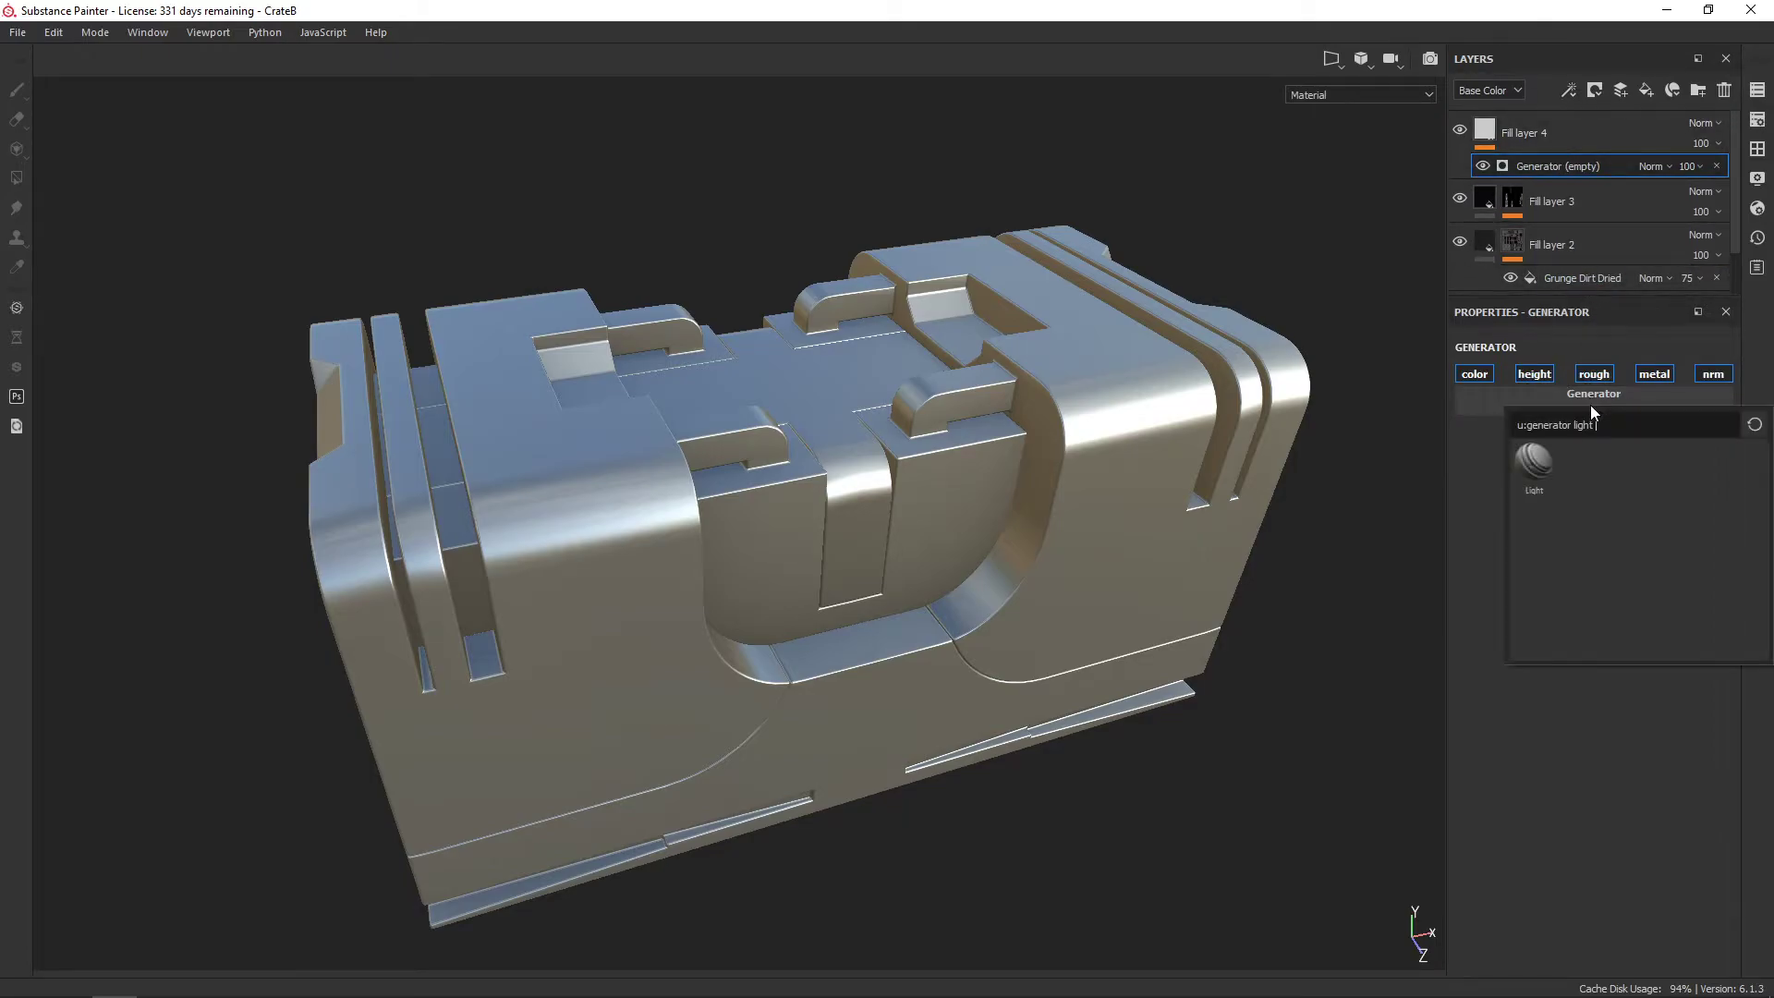
click(1716, 165)
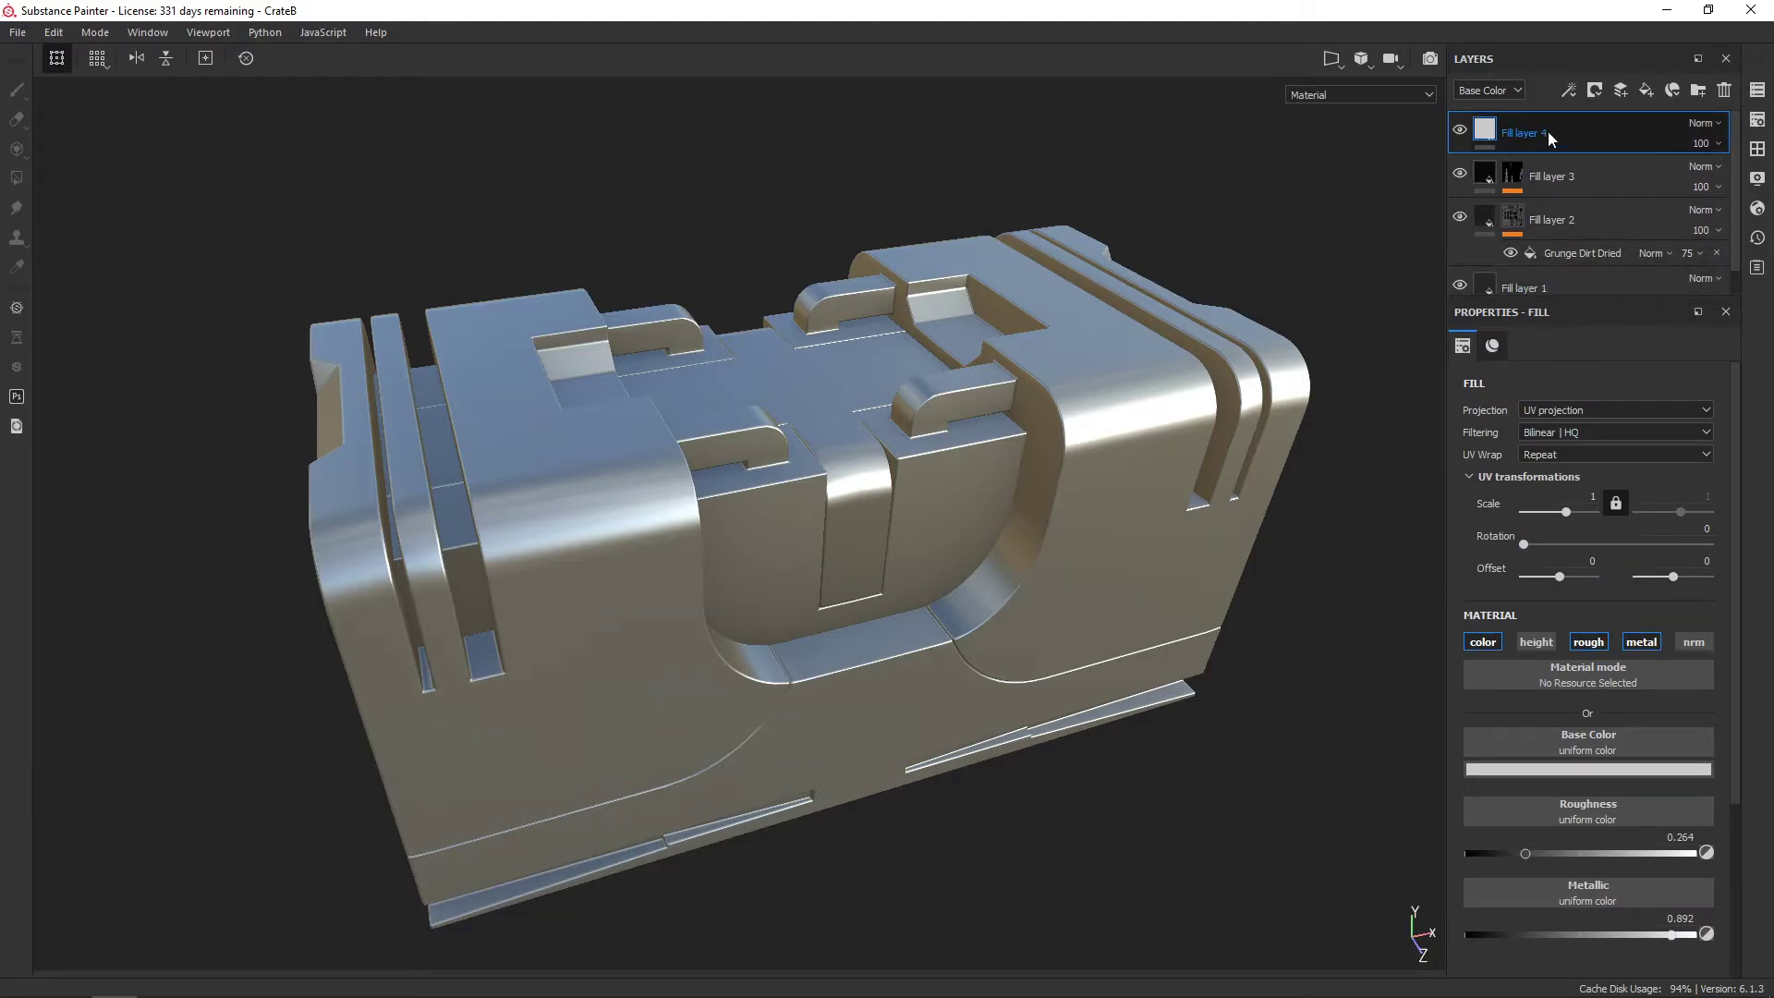
Give Fill layer 4 a black mask with a Metal Edge Wear generator
right_click(1548, 131)
click(1585, 168)
click(1570, 90)
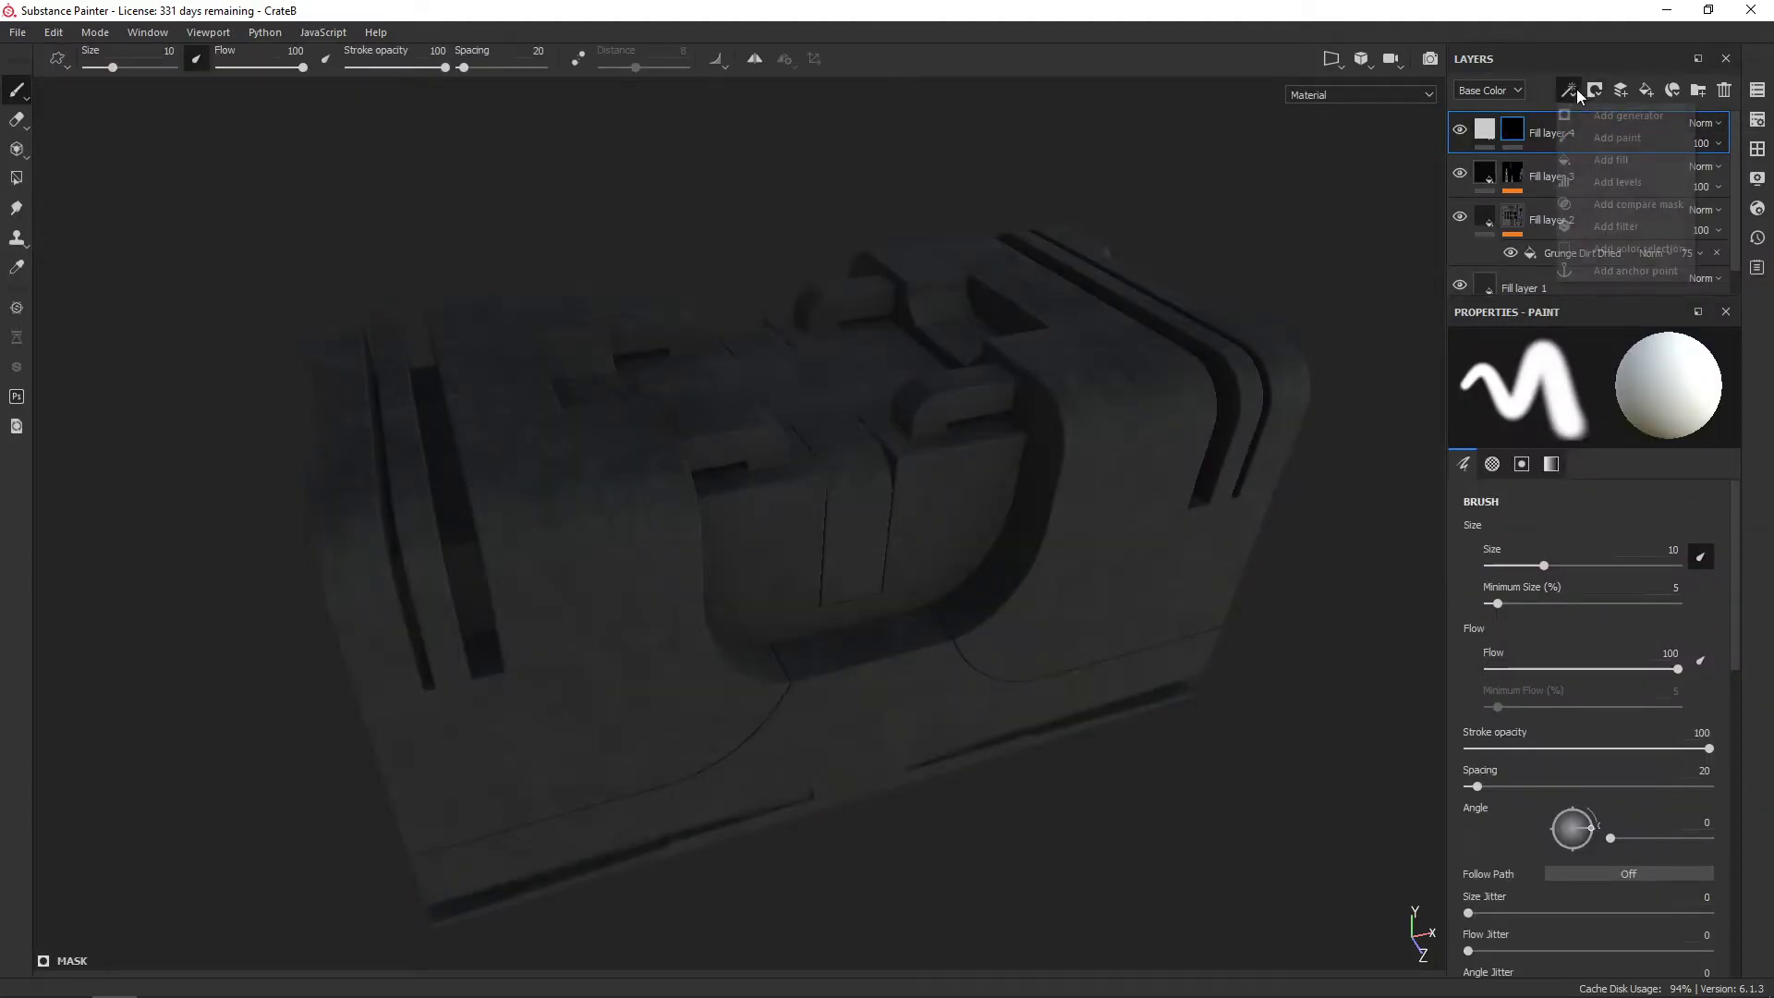
click(1580, 111)
click(1588, 384)
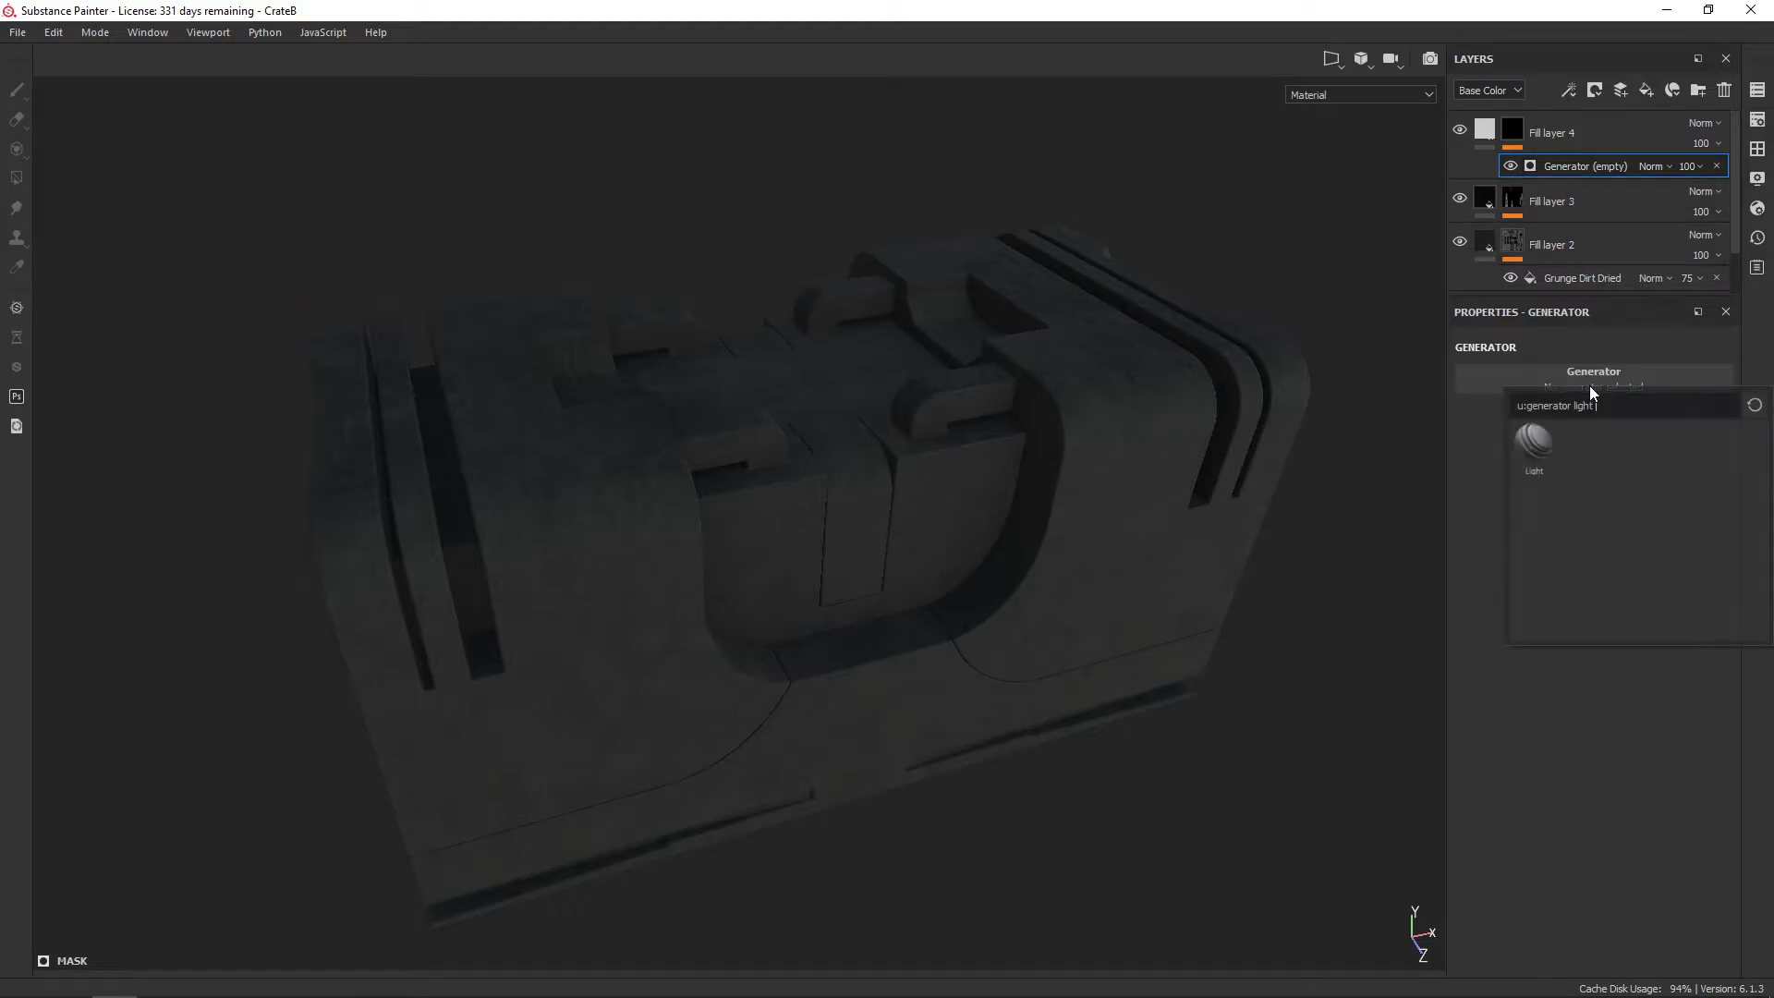
key(BackSpace)
key(BackSpace)
key(BackSpace)
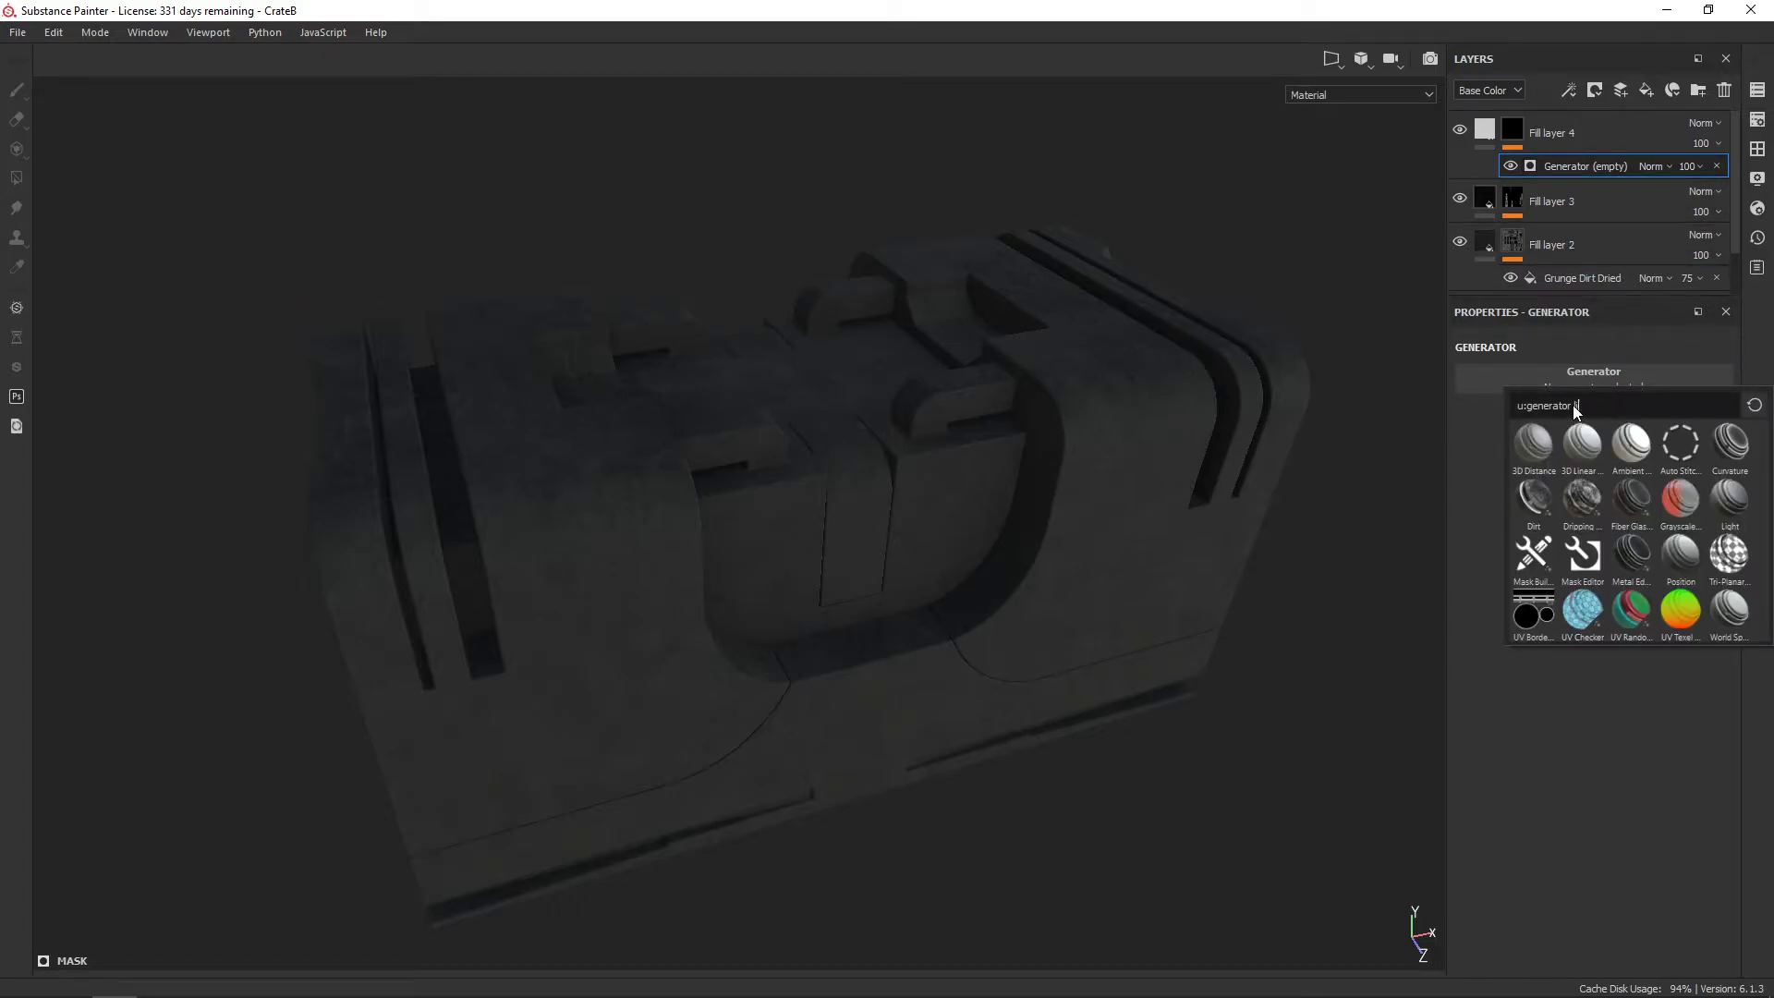
text(metal ed)
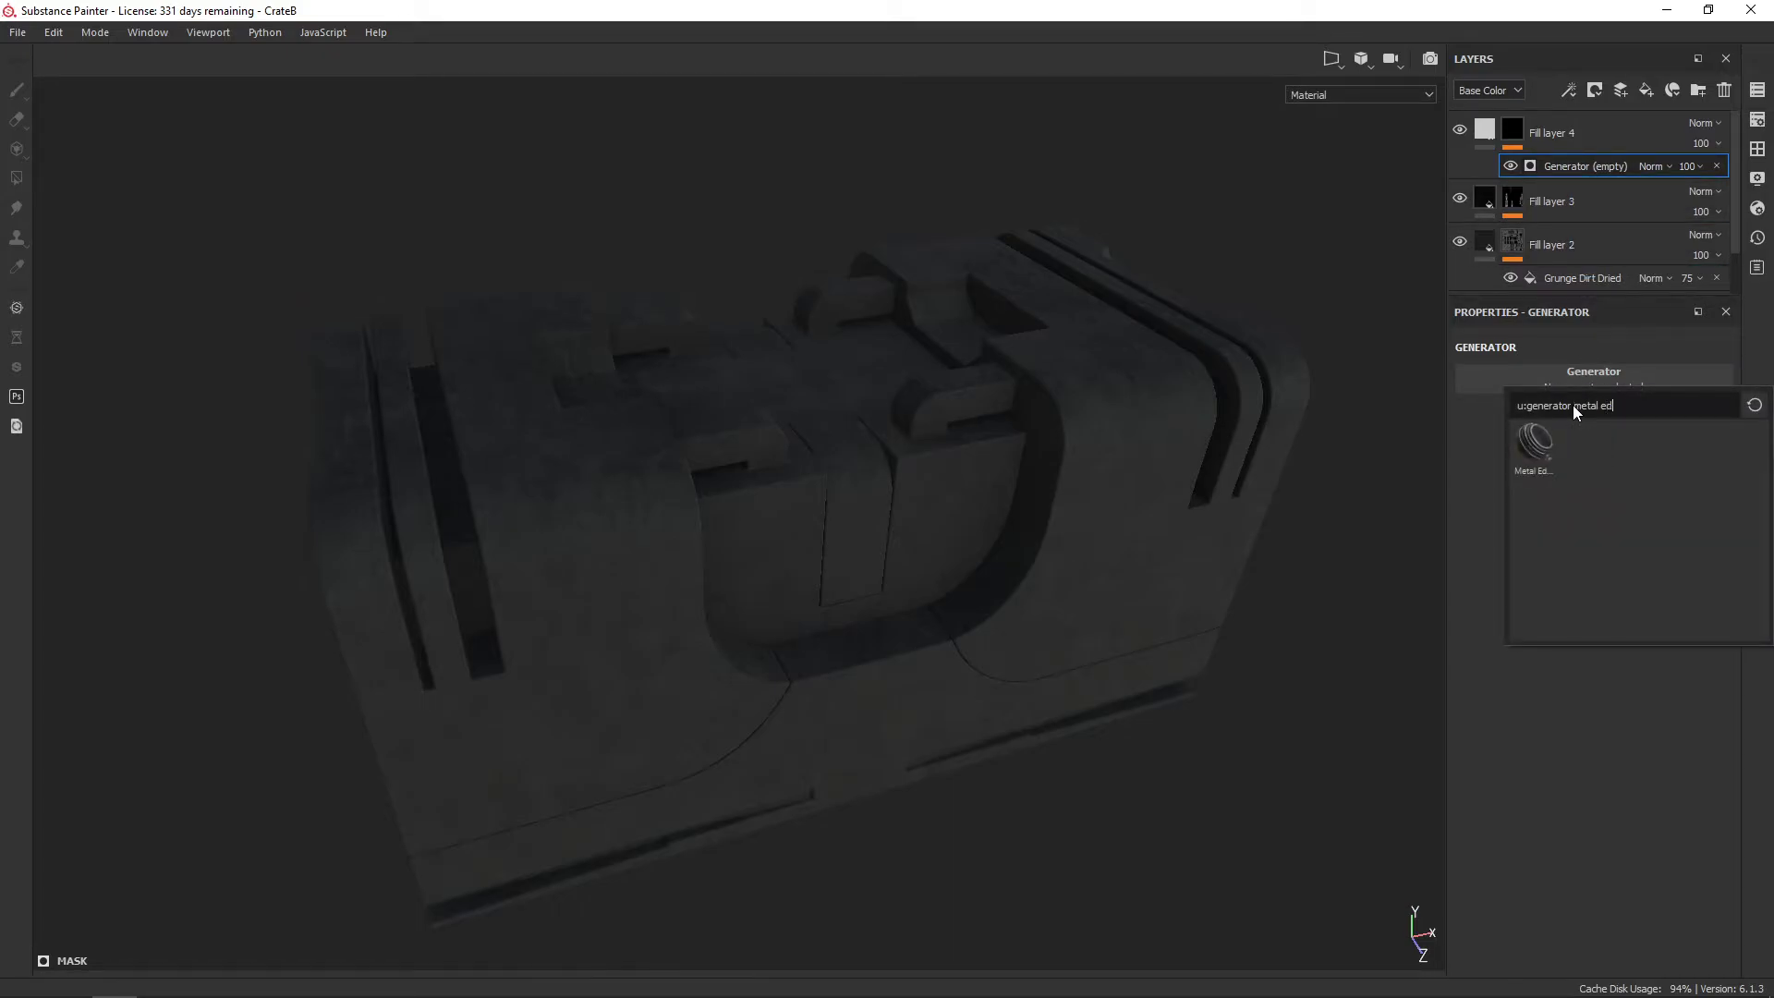
key(Return)
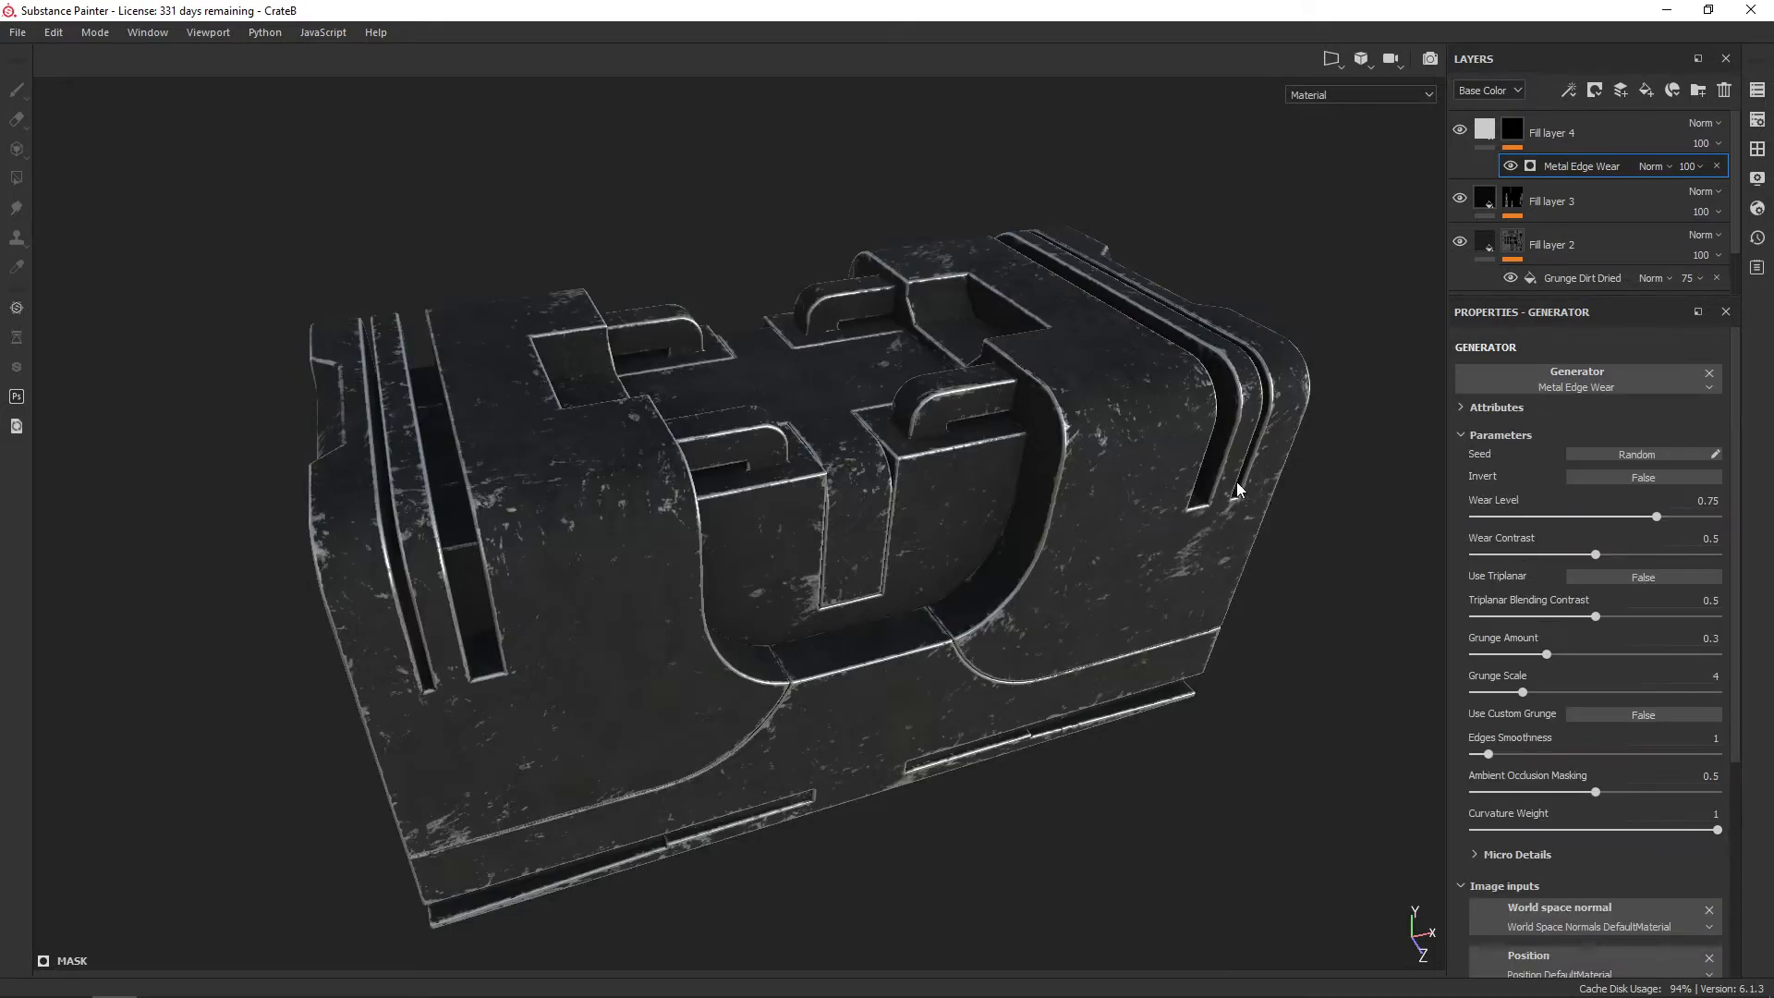
alt+drag(1237, 490, 1262, 490)
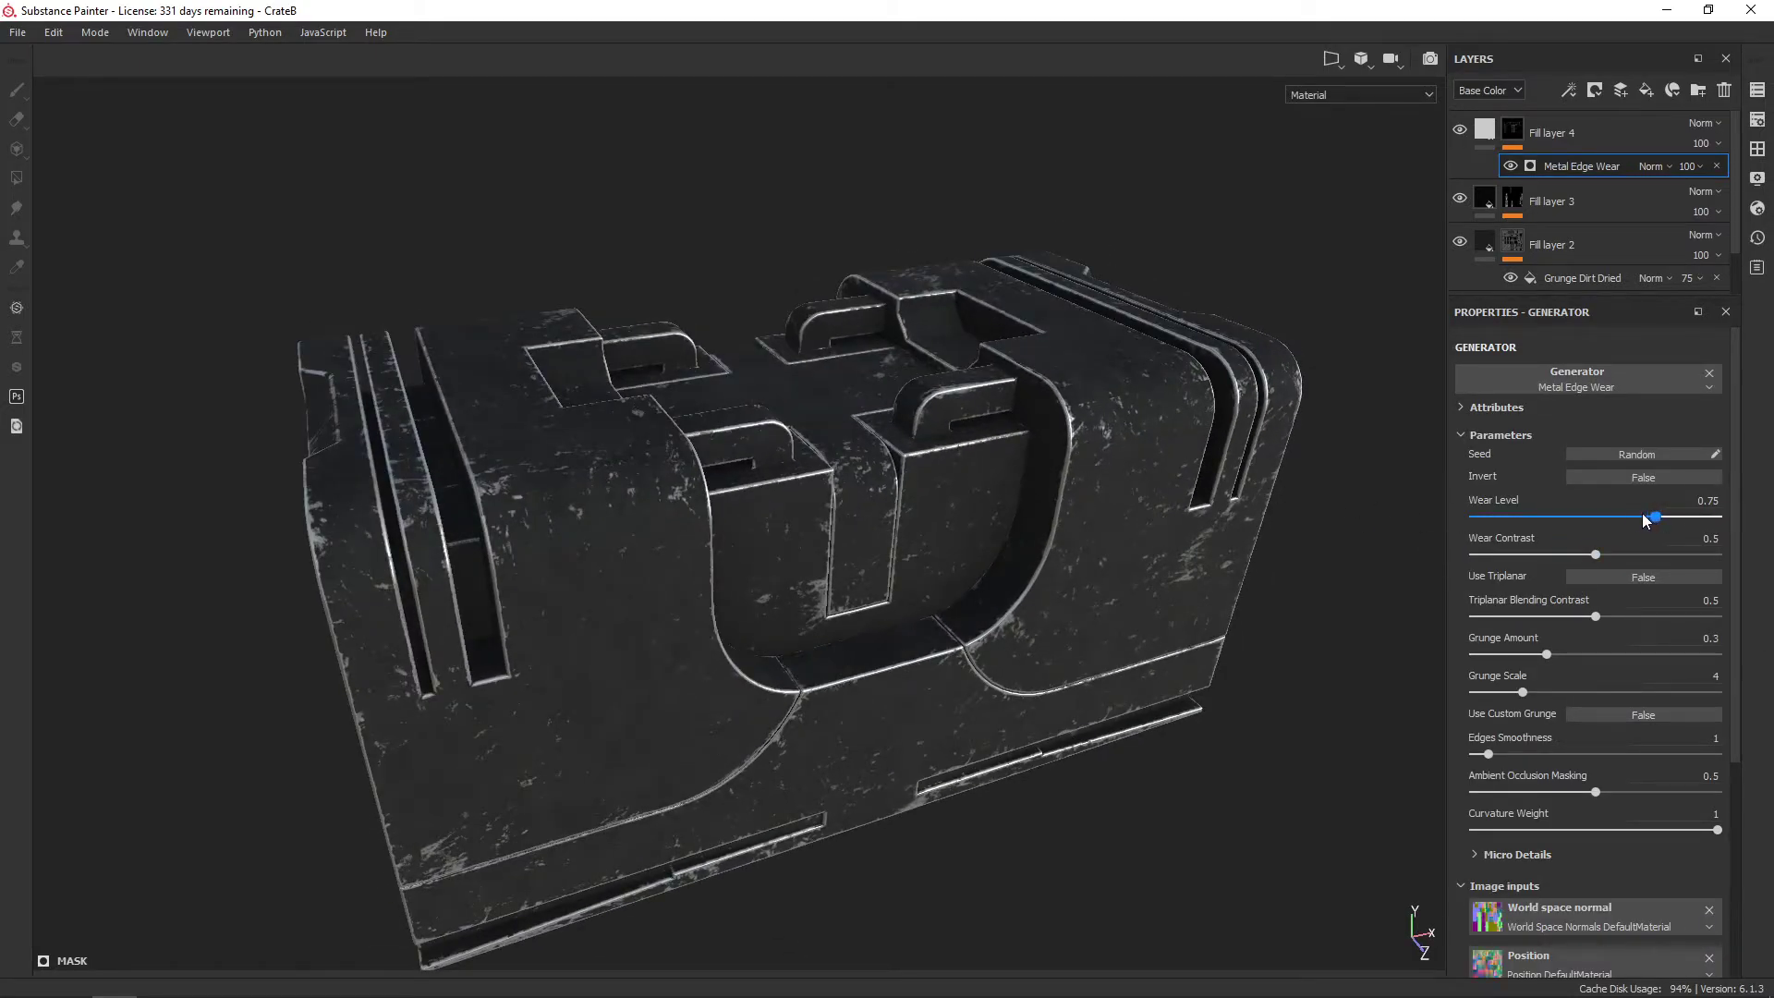
Tune Metal Edge Wear: wear level 0.76, triplanar on, grunge scale 2, edges smoothness 0.12
drag(1645, 517, 1658, 516)
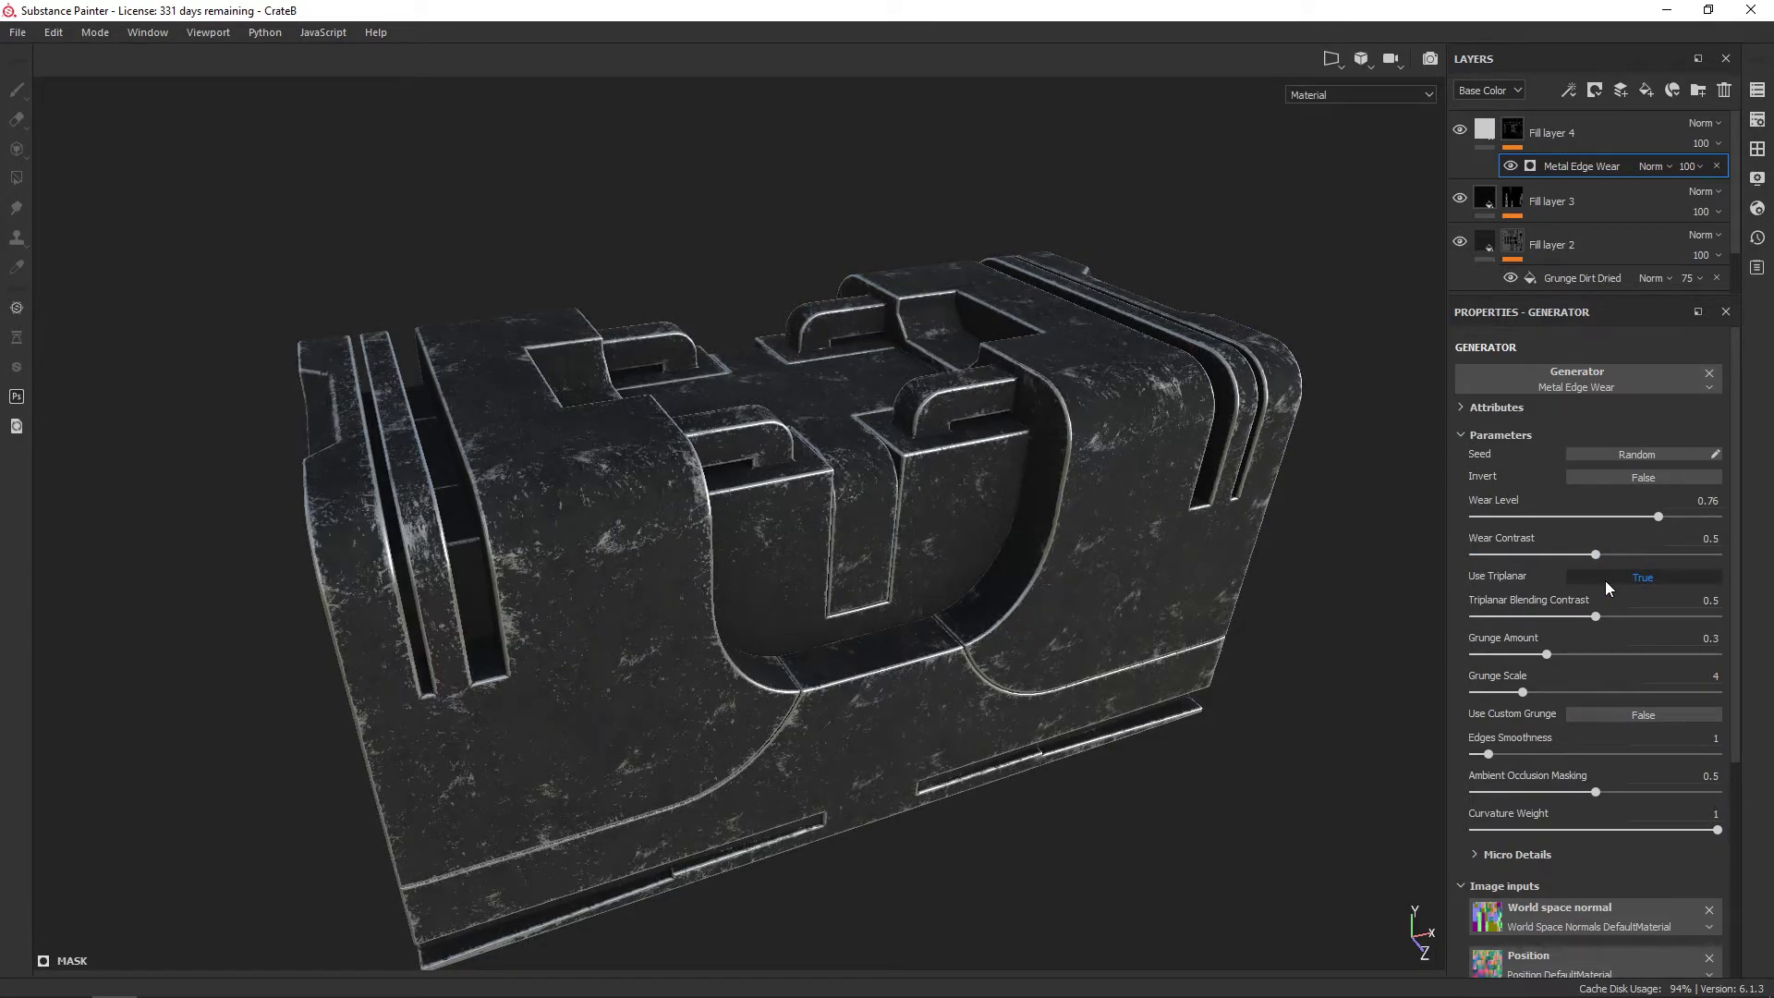
click(1605, 580)
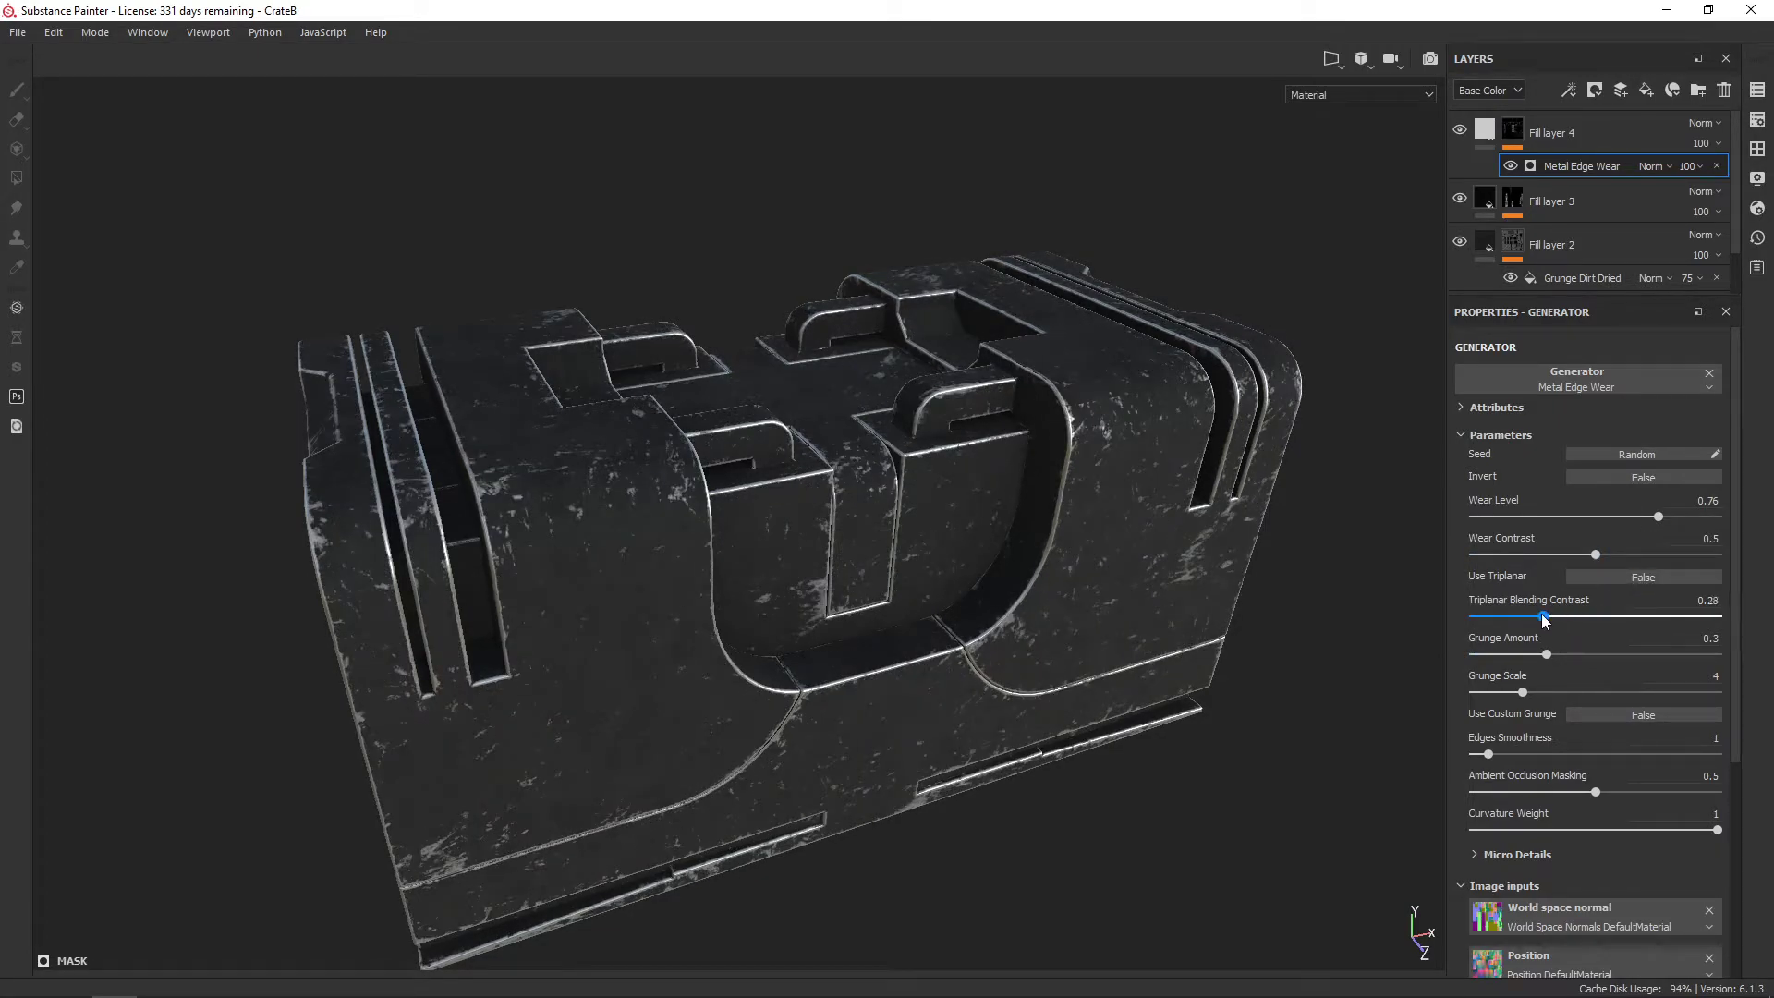
click(1576, 619)
click(1548, 693)
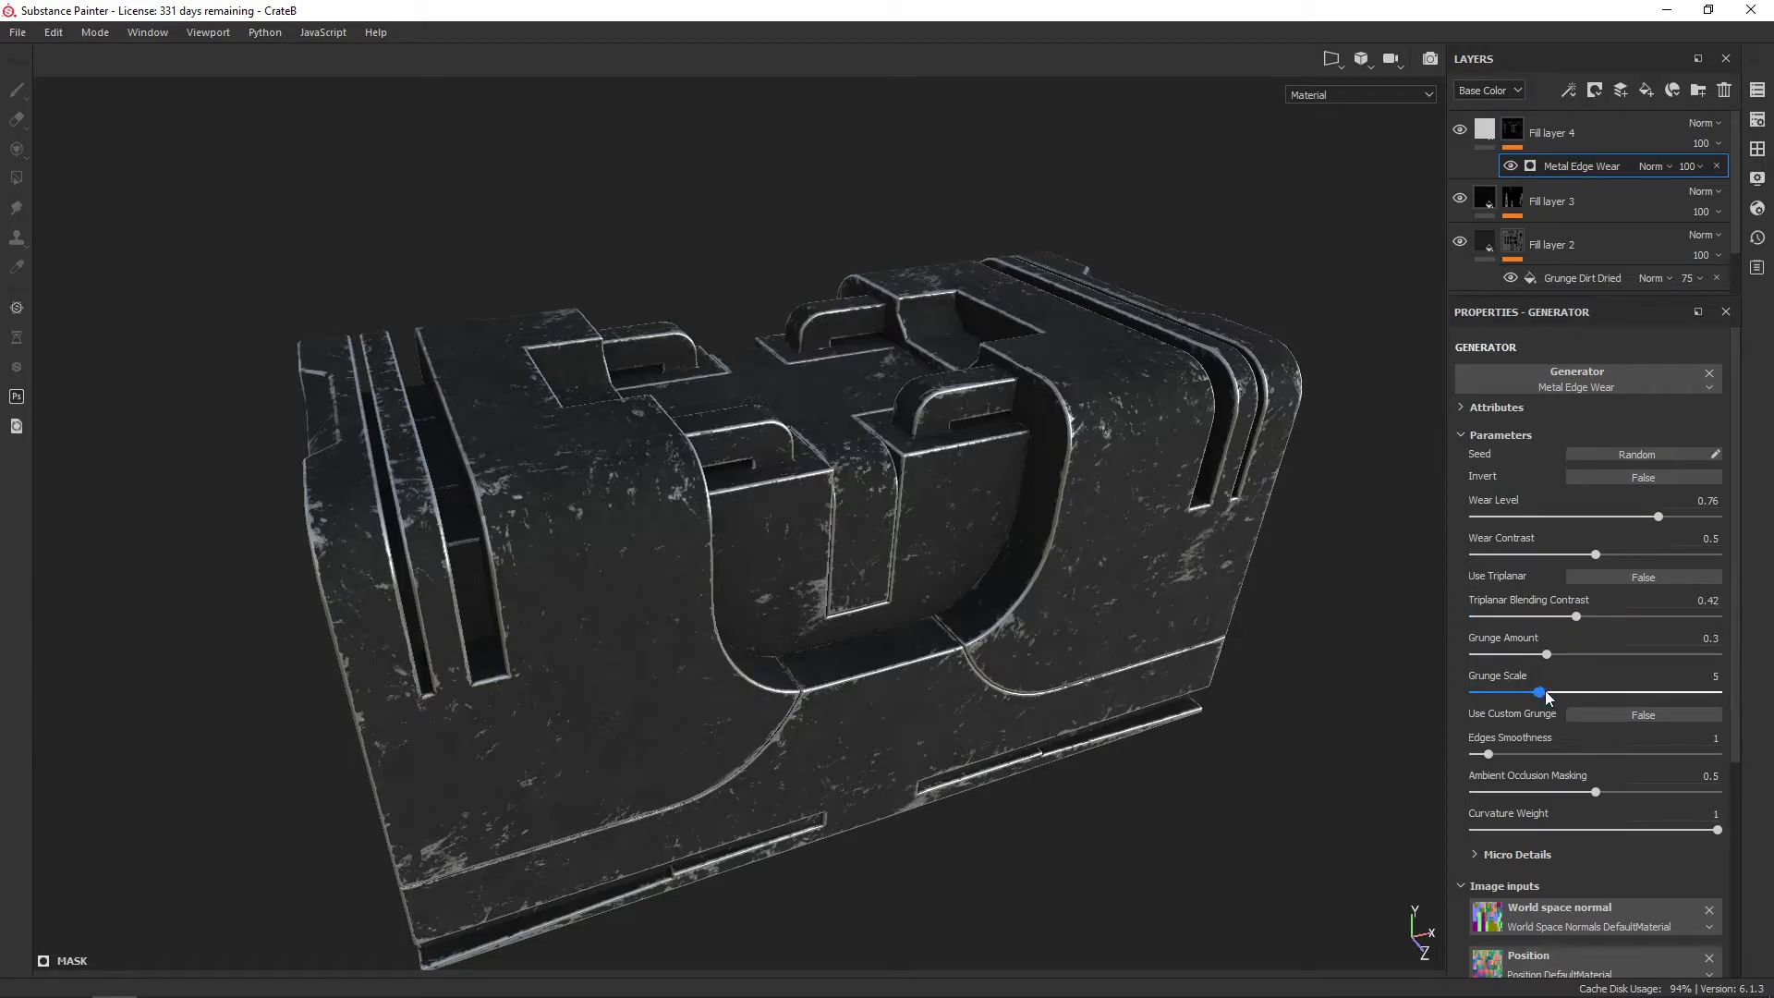
drag(1520, 693, 1509, 694)
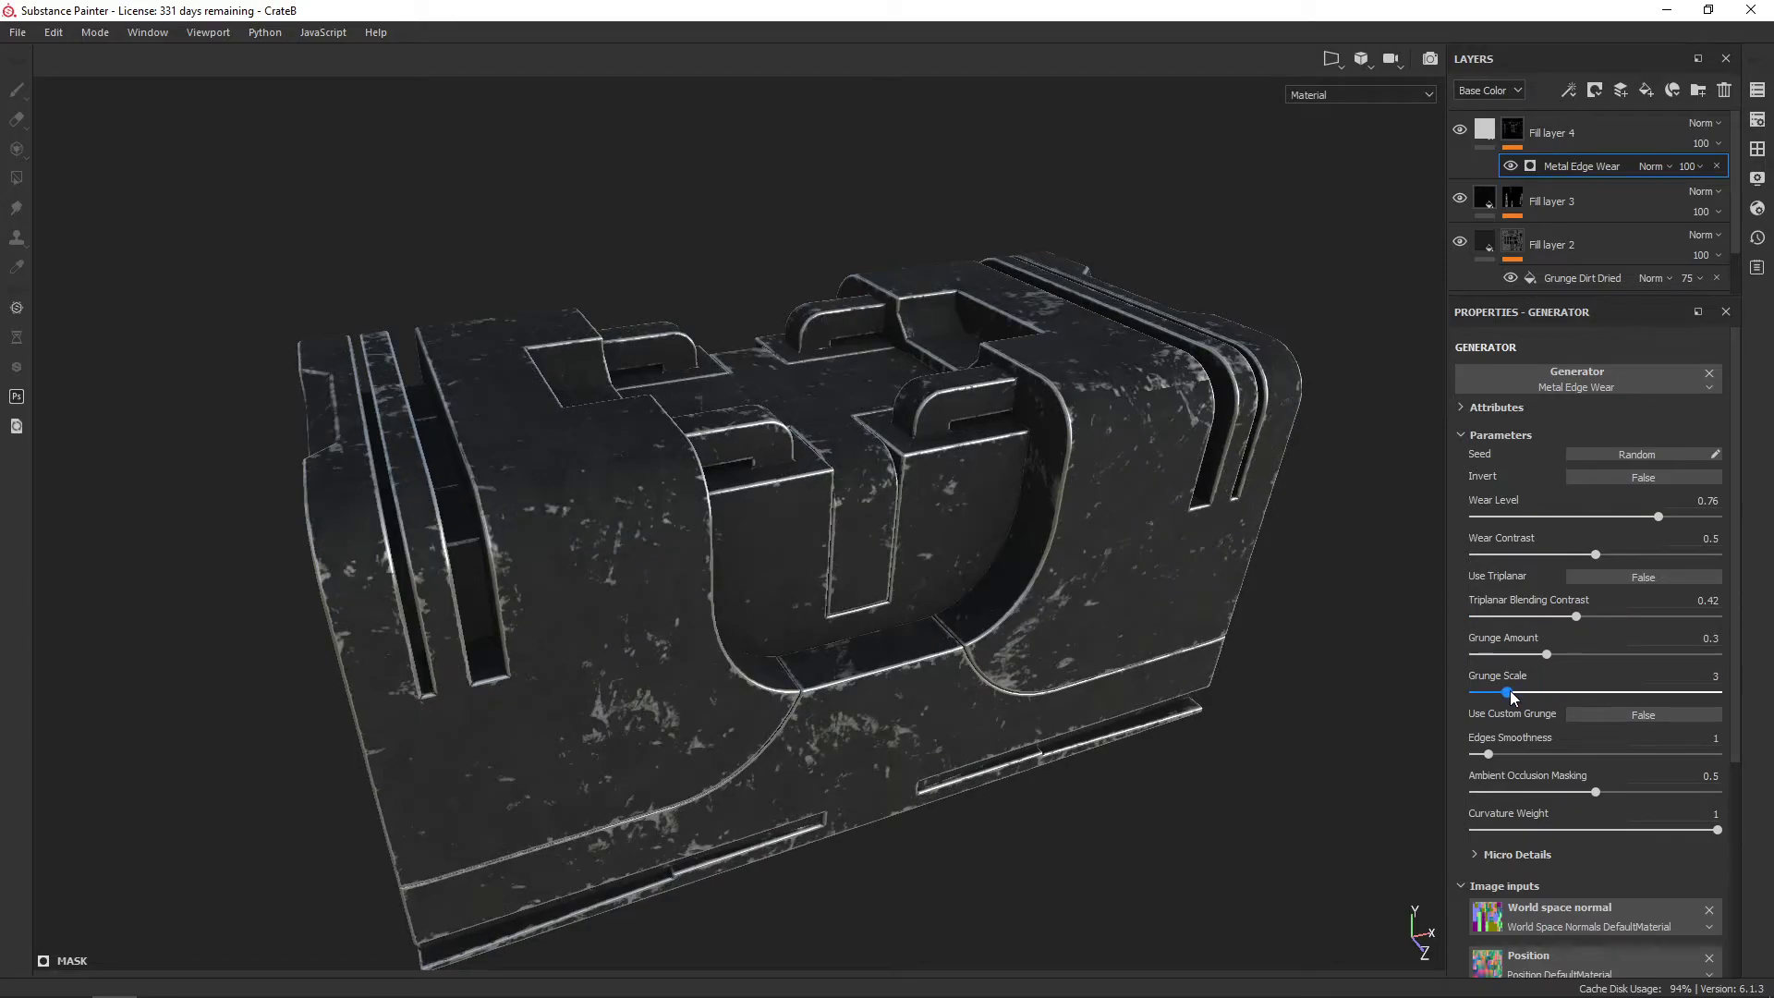
drag(1512, 695, 1525, 699)
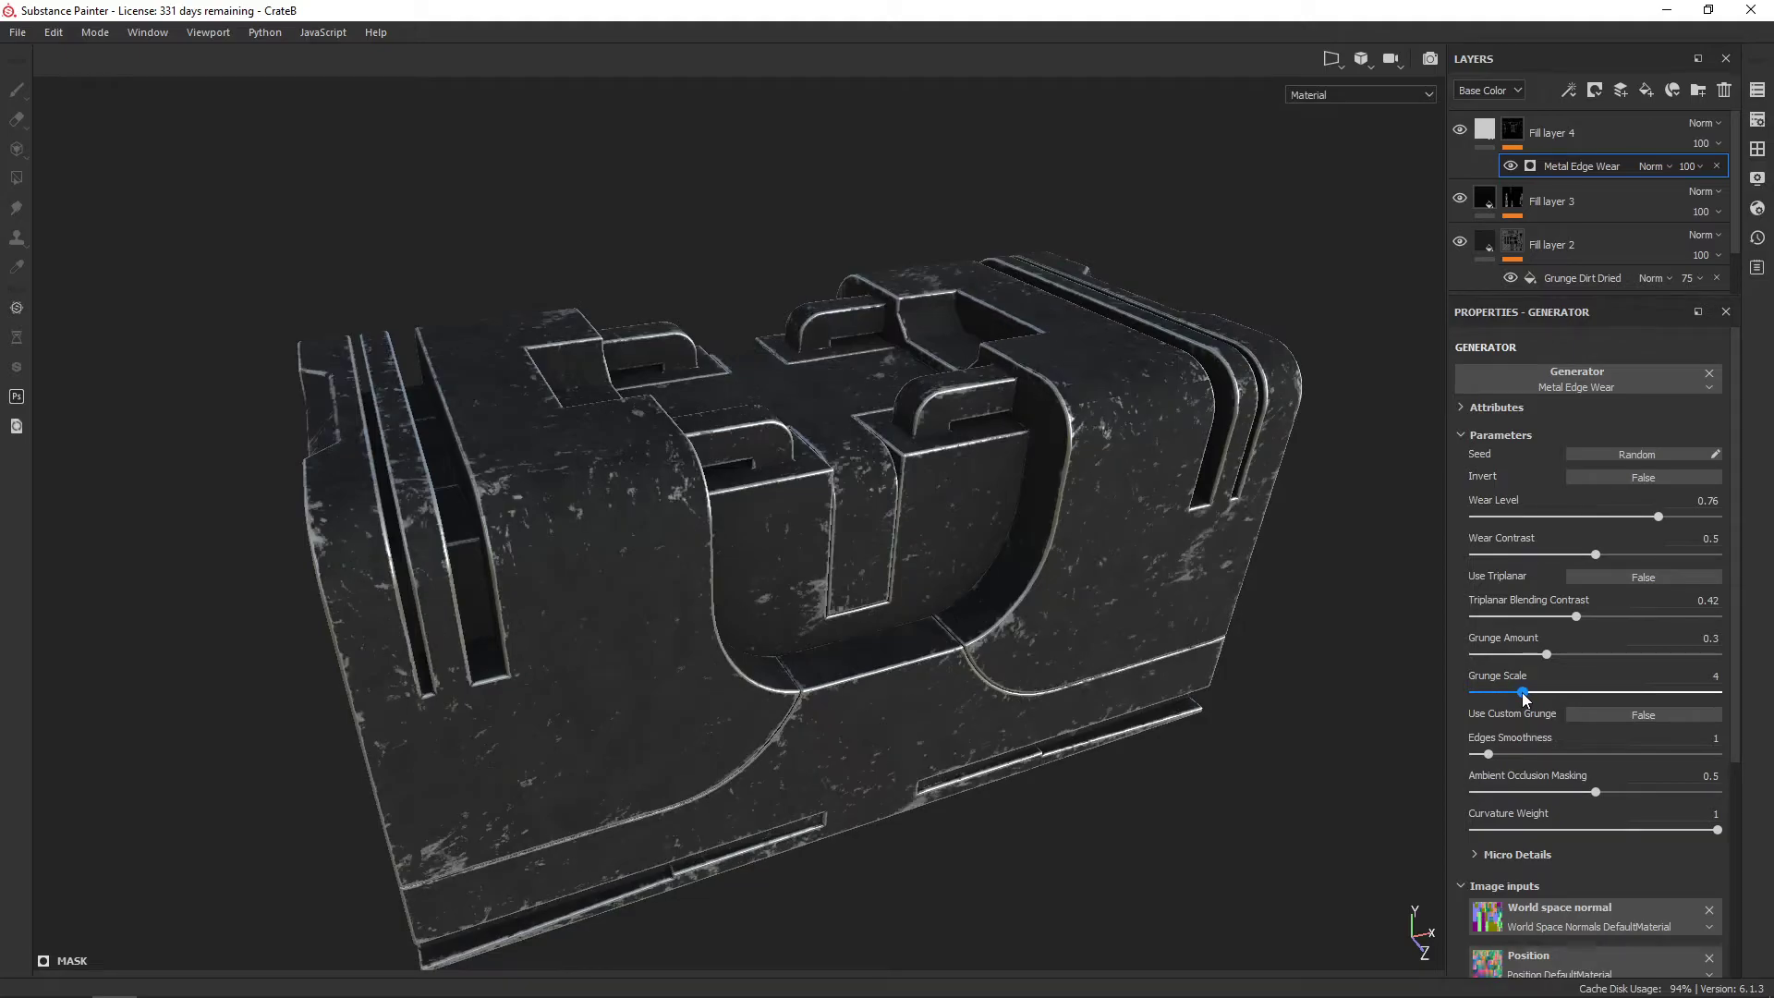
alt+drag(1266, 594, 1277, 584)
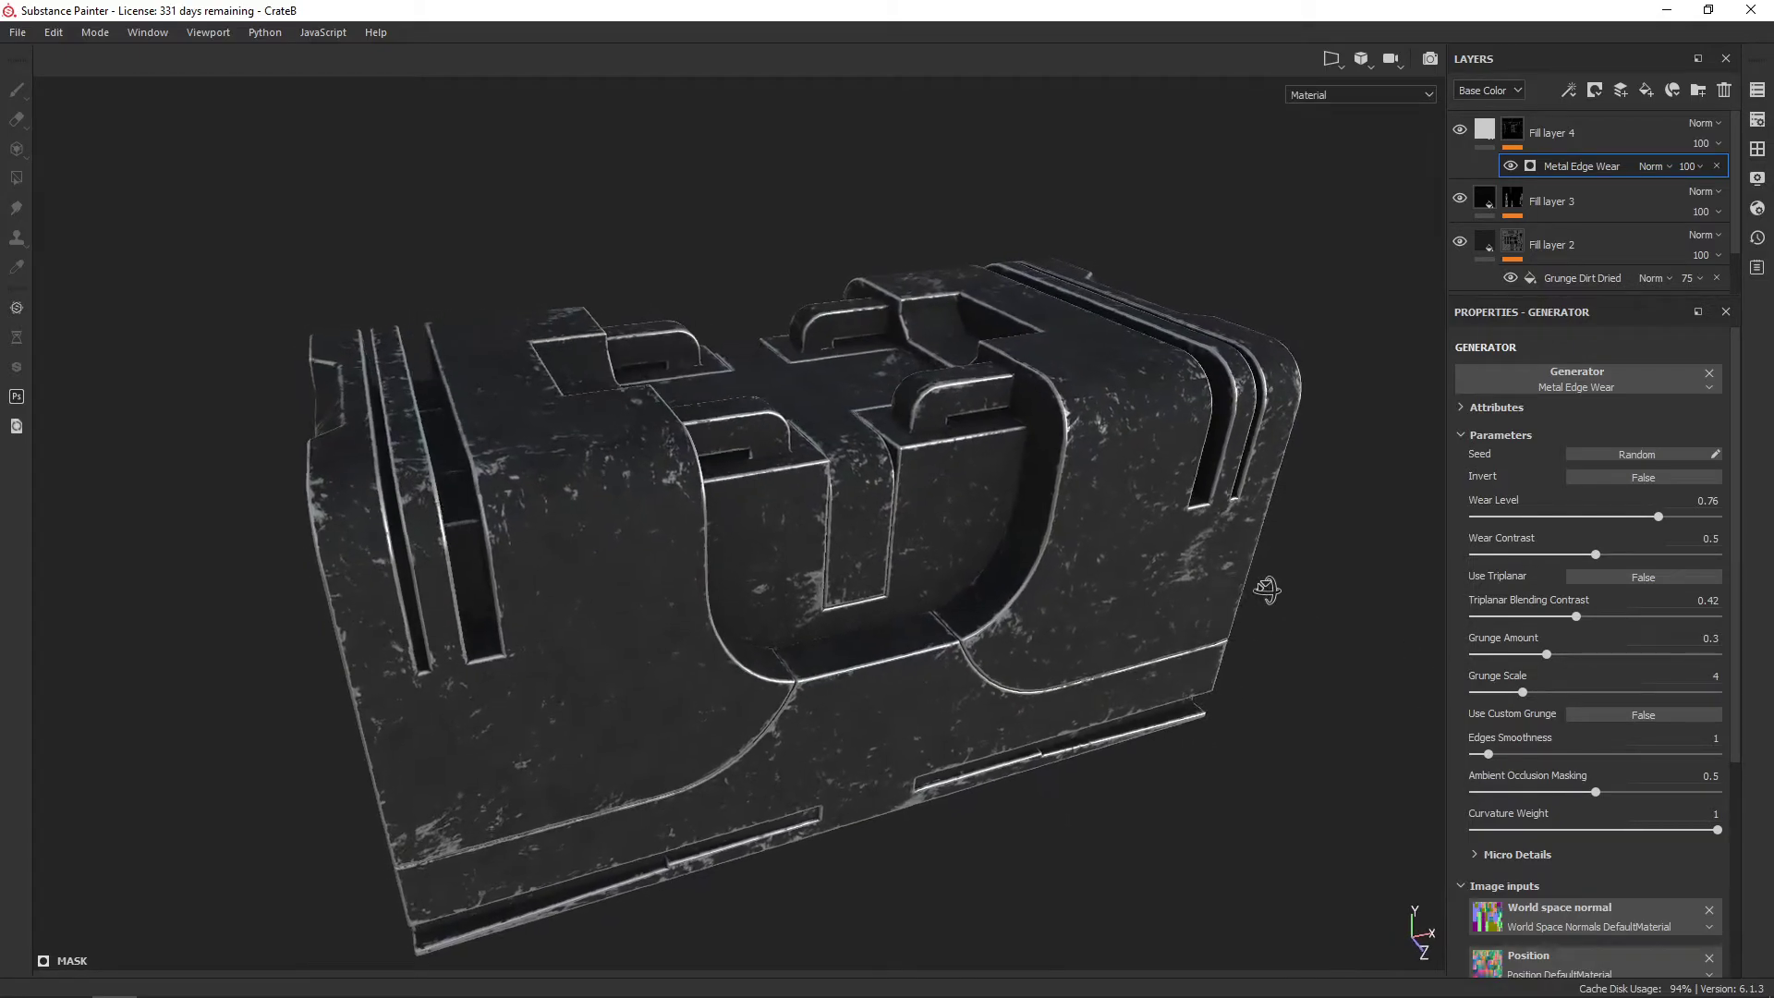
click(1594, 575)
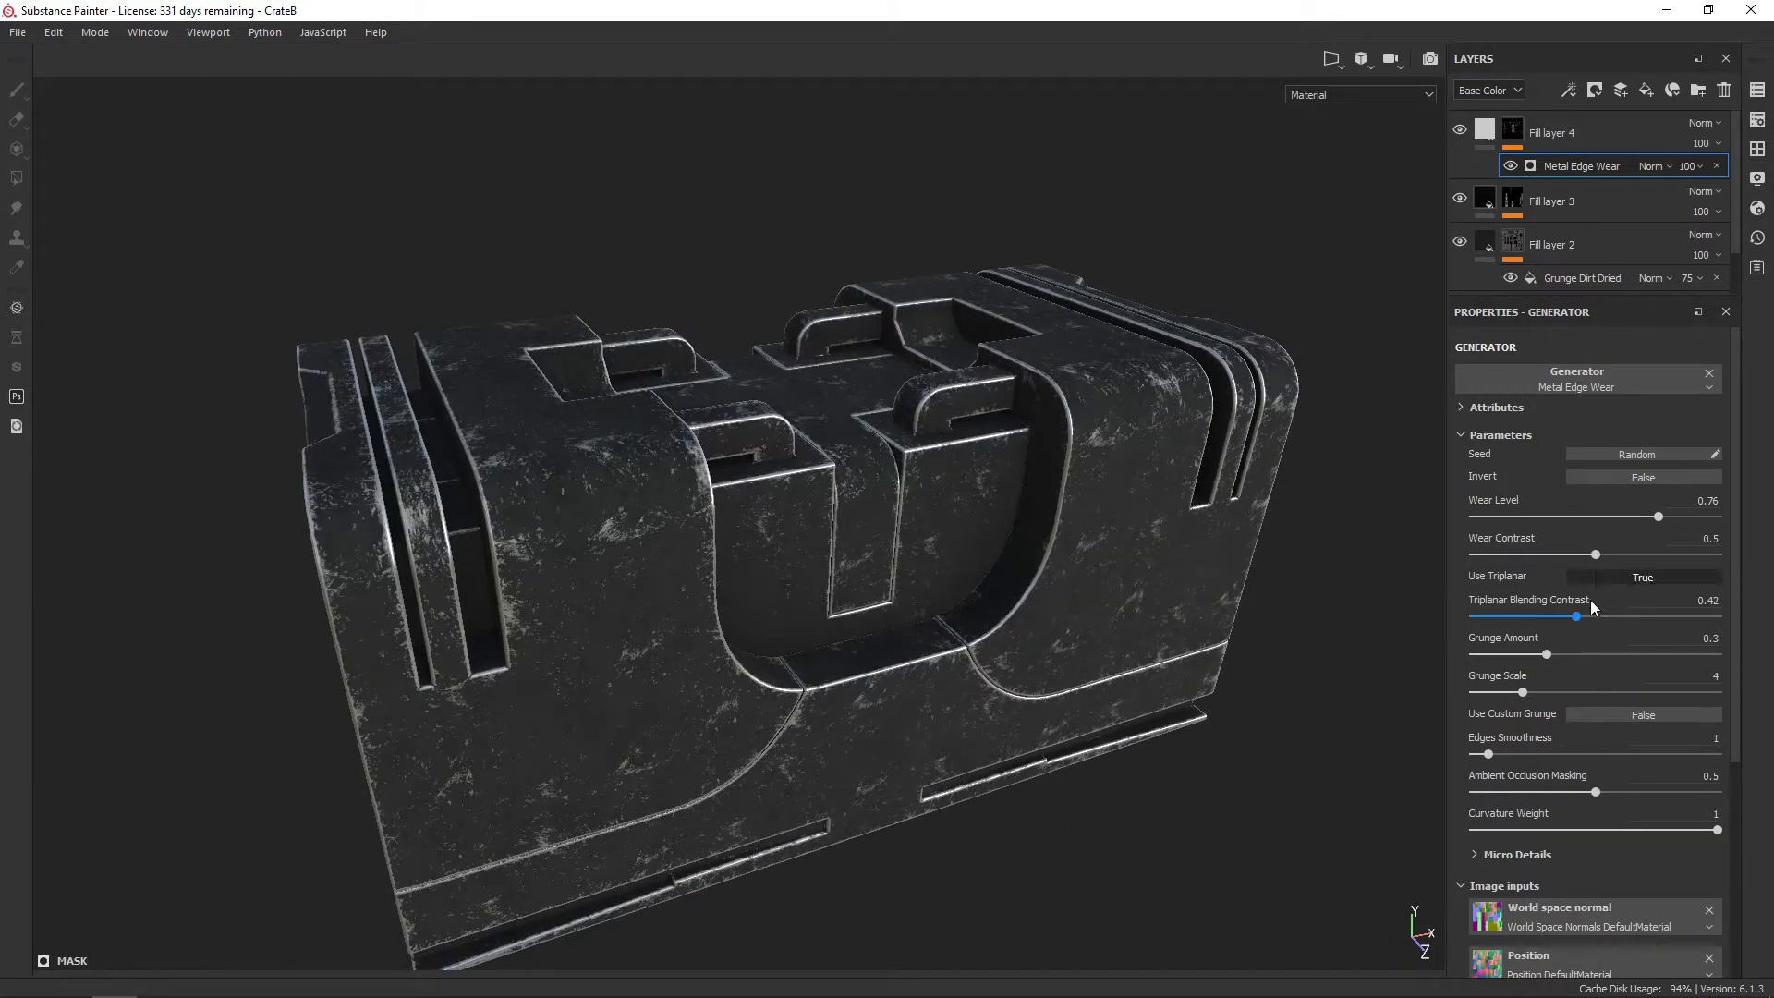
drag(1522, 692, 1490, 694)
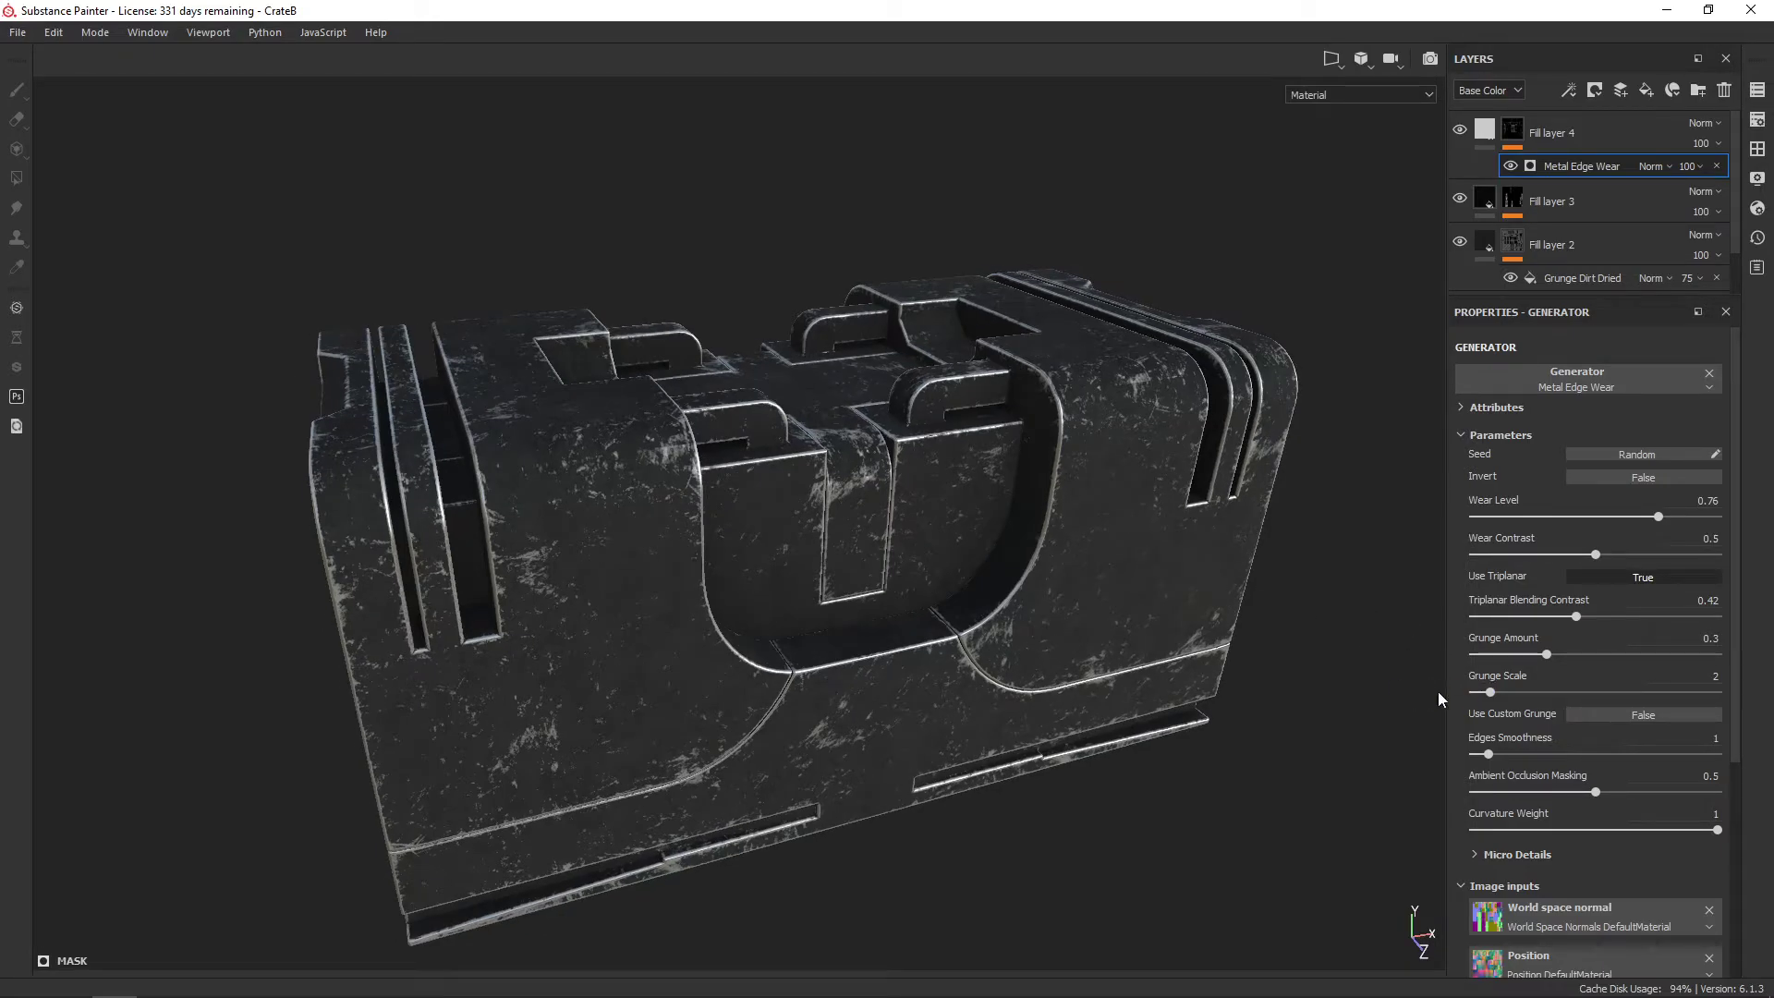
mouse_move(1293, 656)
alt+mouse_down()
mouse_move(952, 573)
mouse_move(1695, 492)
mouse_move(1066, 546)
mouse_move(1247, 614)
alt+mouse_up()
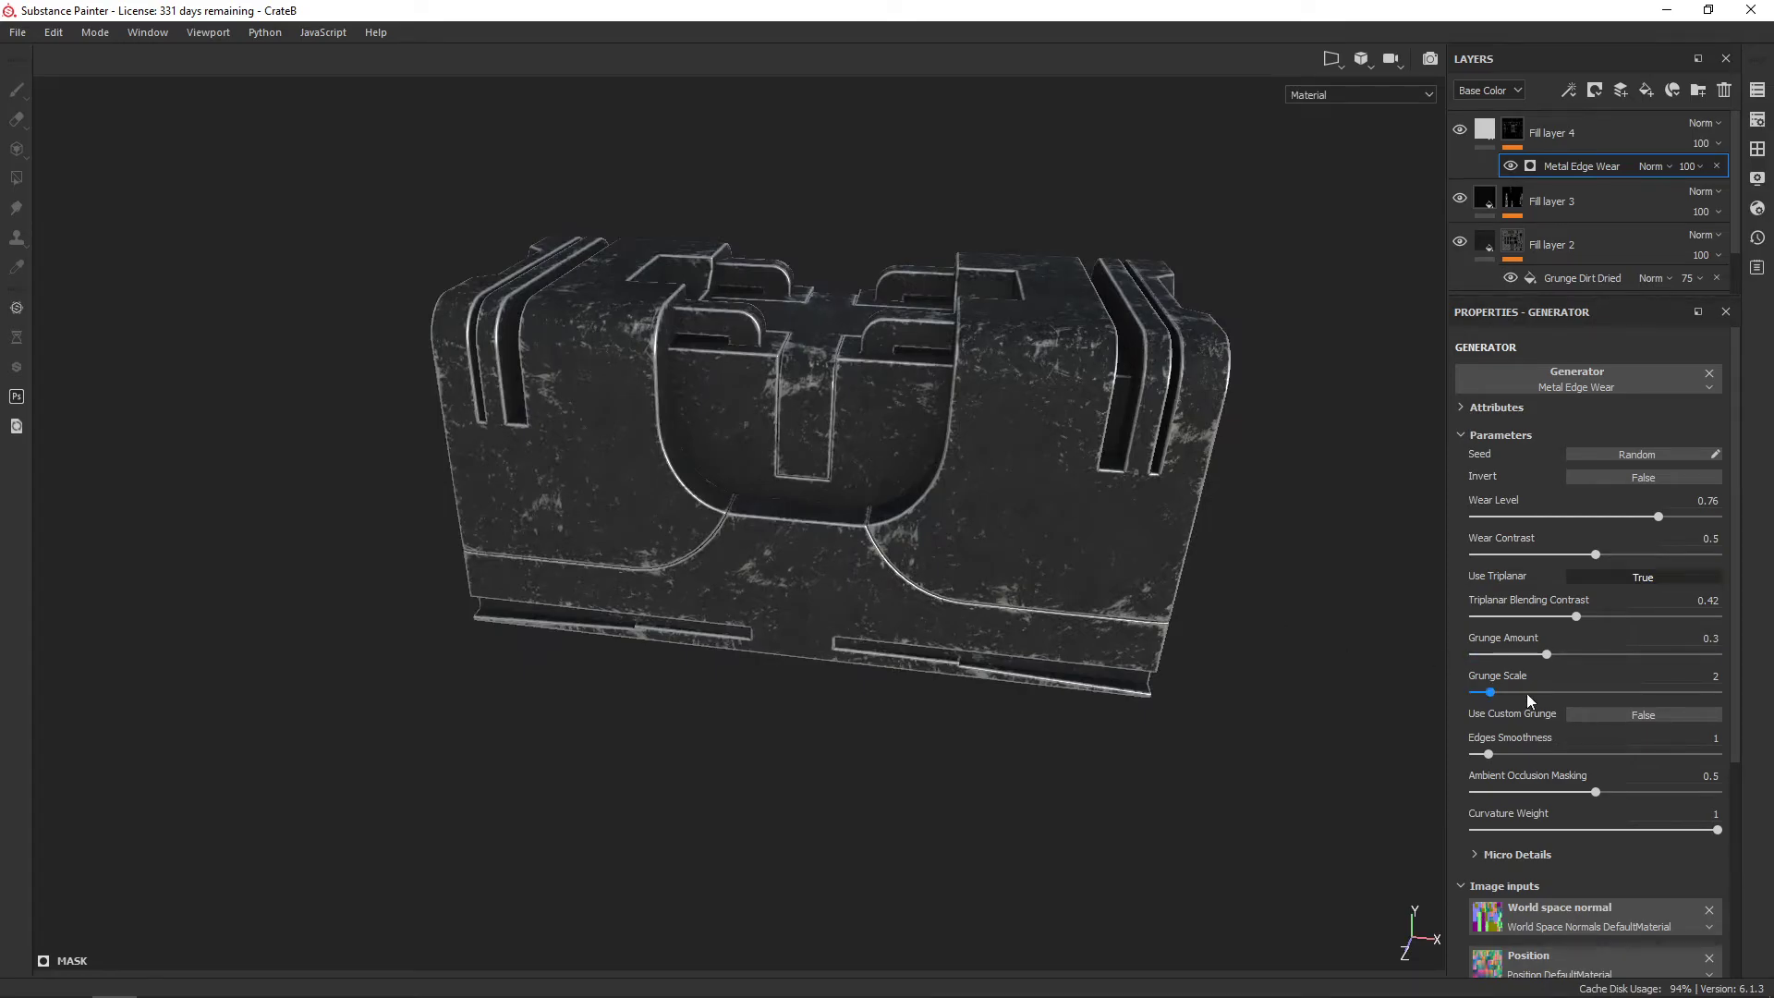
drag(1494, 756, 1476, 756)
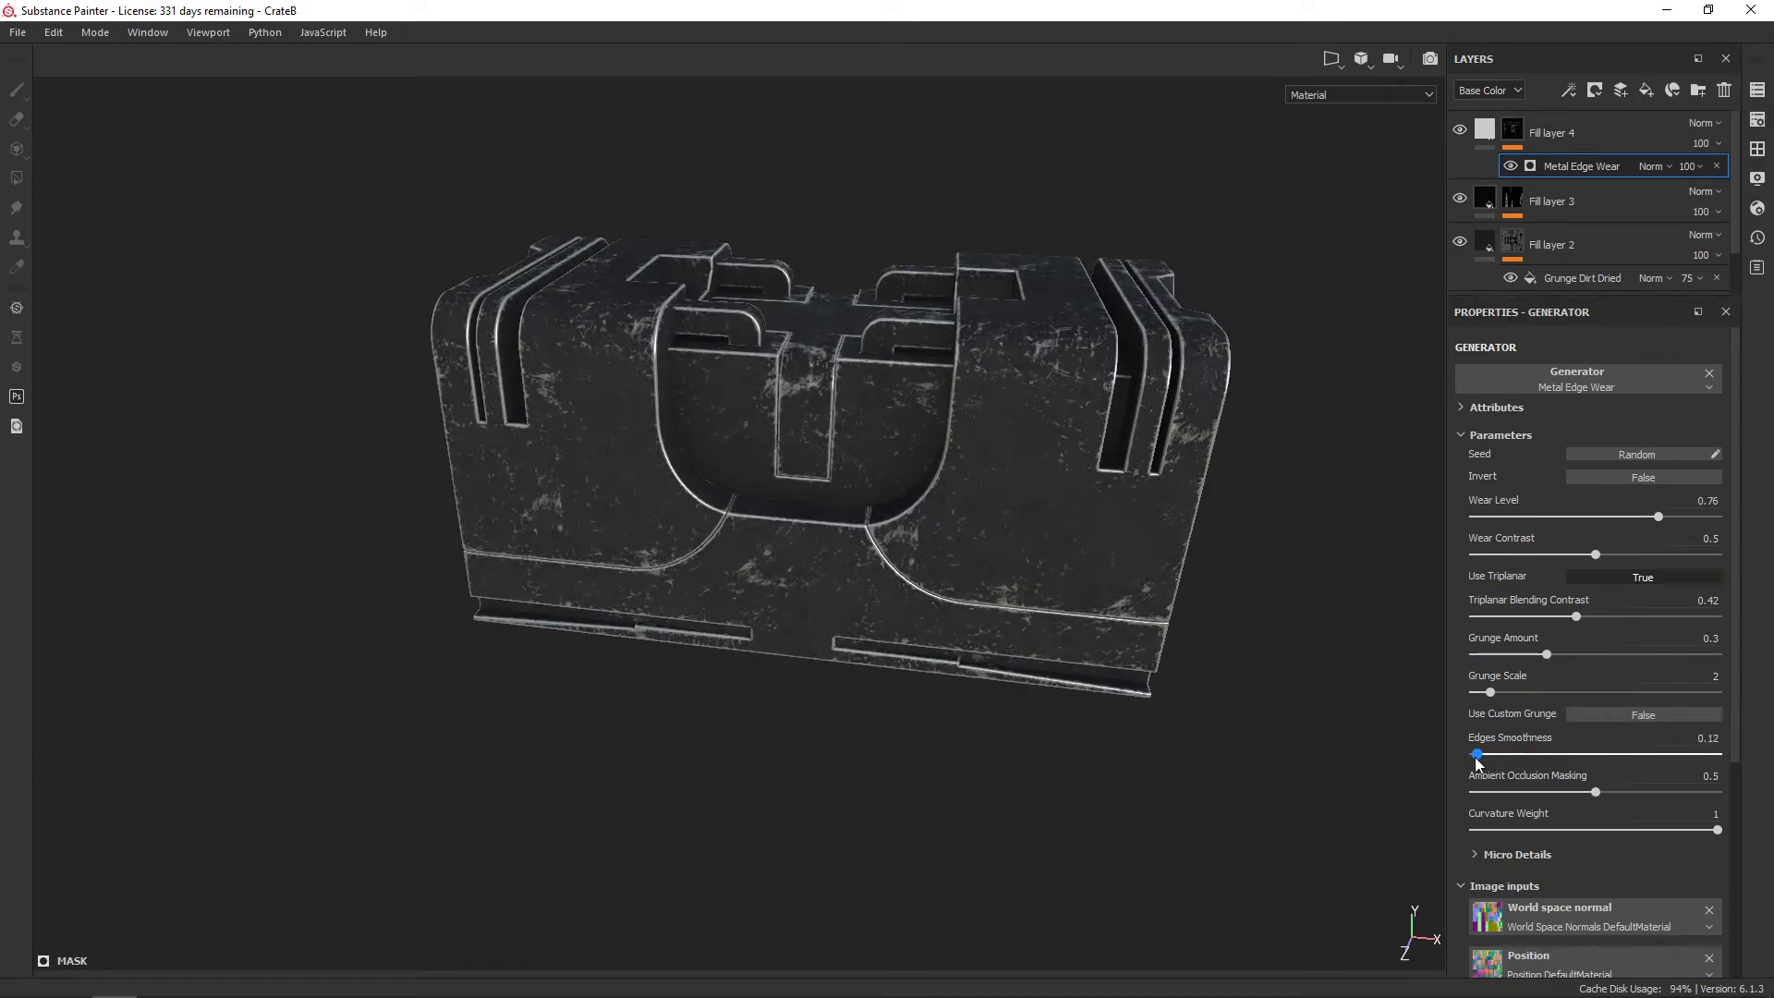
mouse_move(1191, 434)
alt+mouse_down()
mouse_move(1225, 476)
mouse_move(1164, 507)
alt+mouse_up()
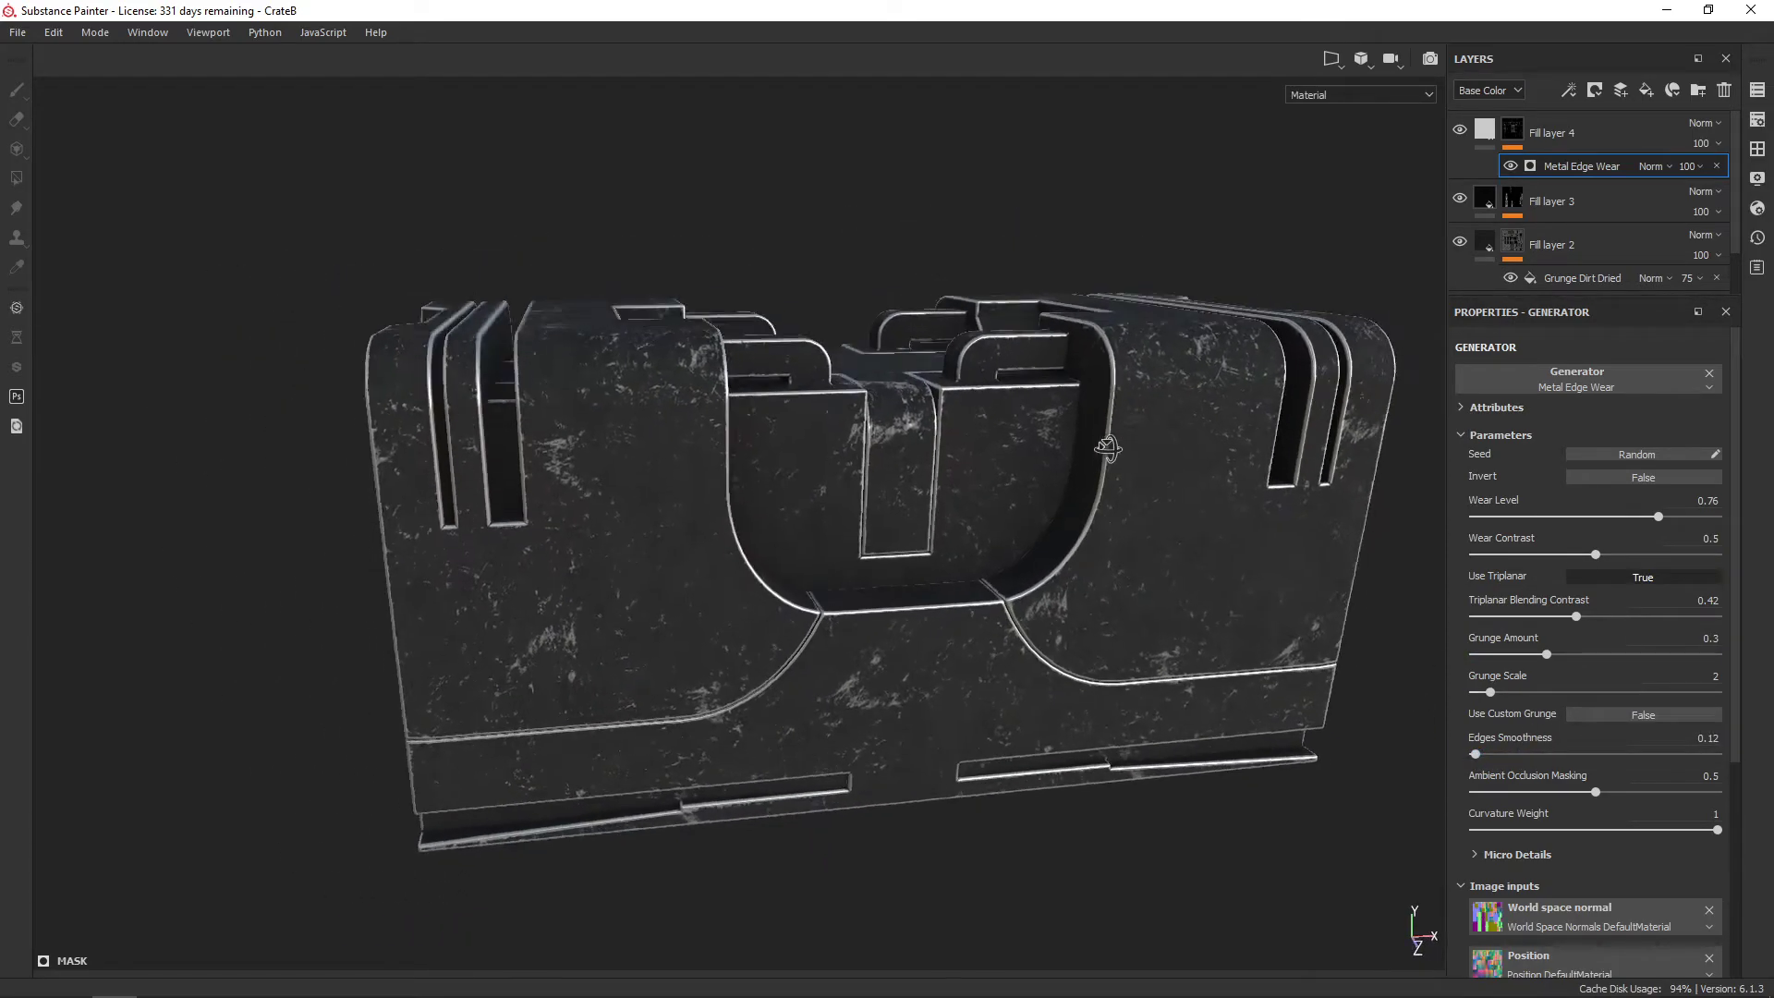
Add a Dirt generator to Fill layer 4's mask
click(1570, 89)
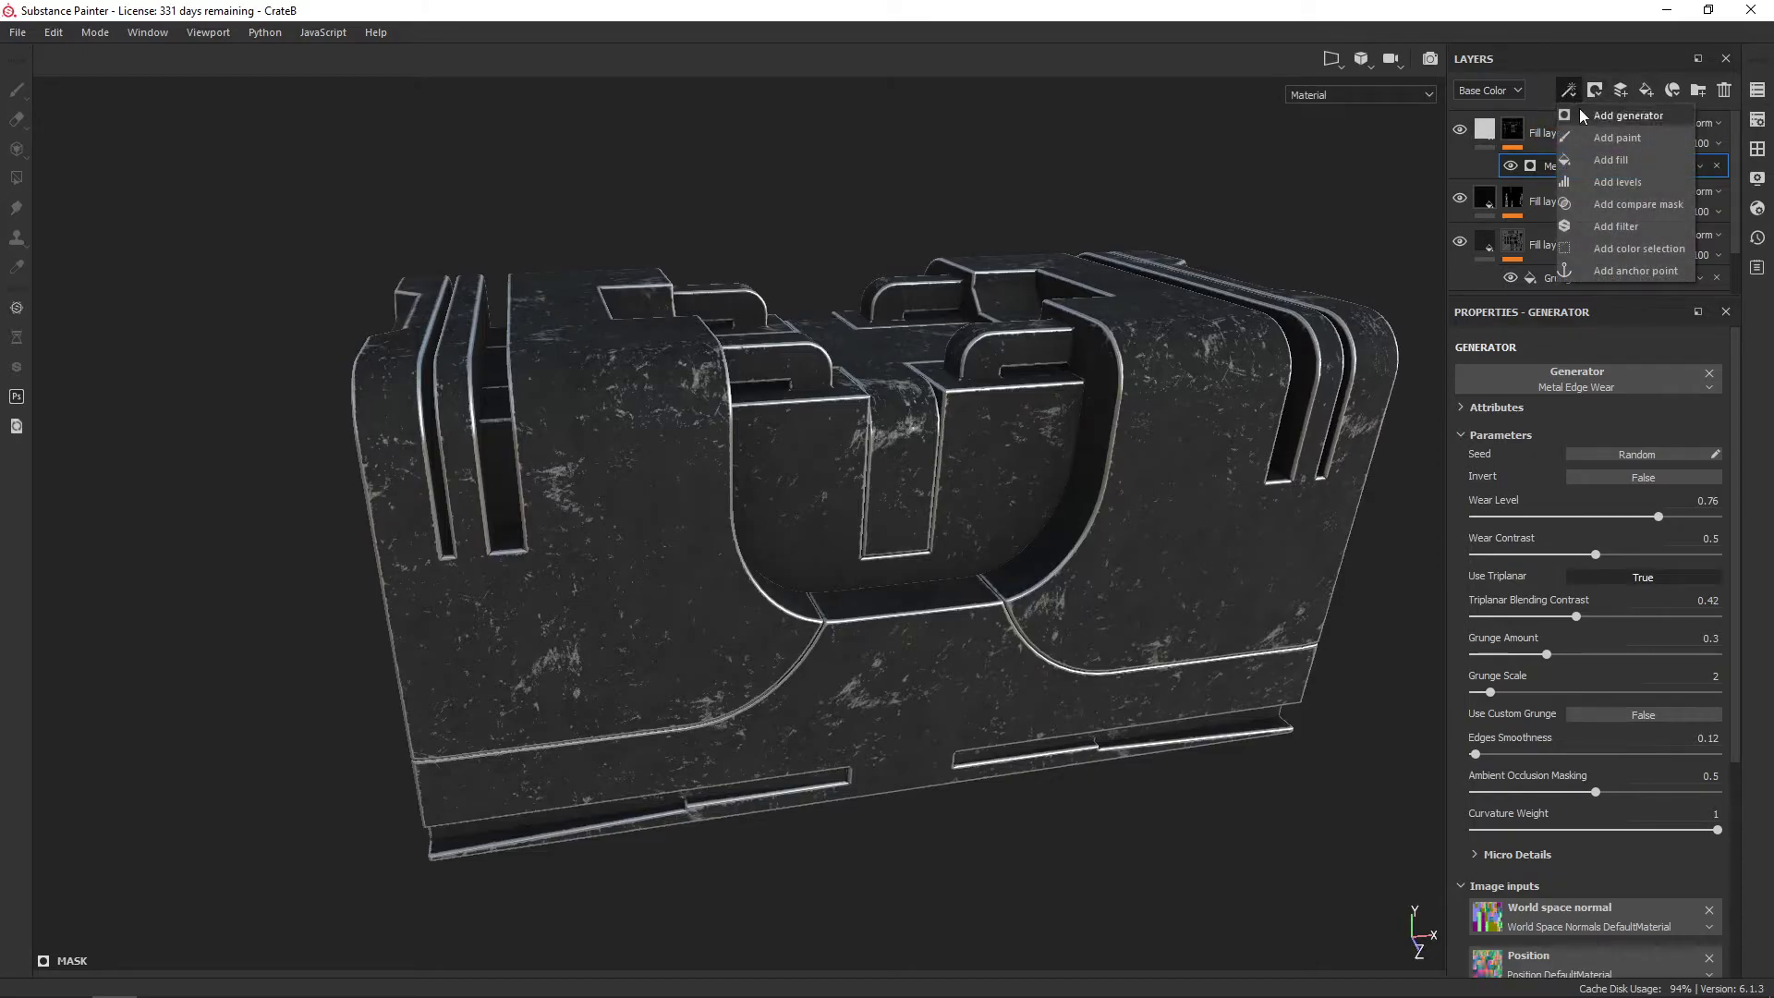
click(1578, 111)
click(1610, 373)
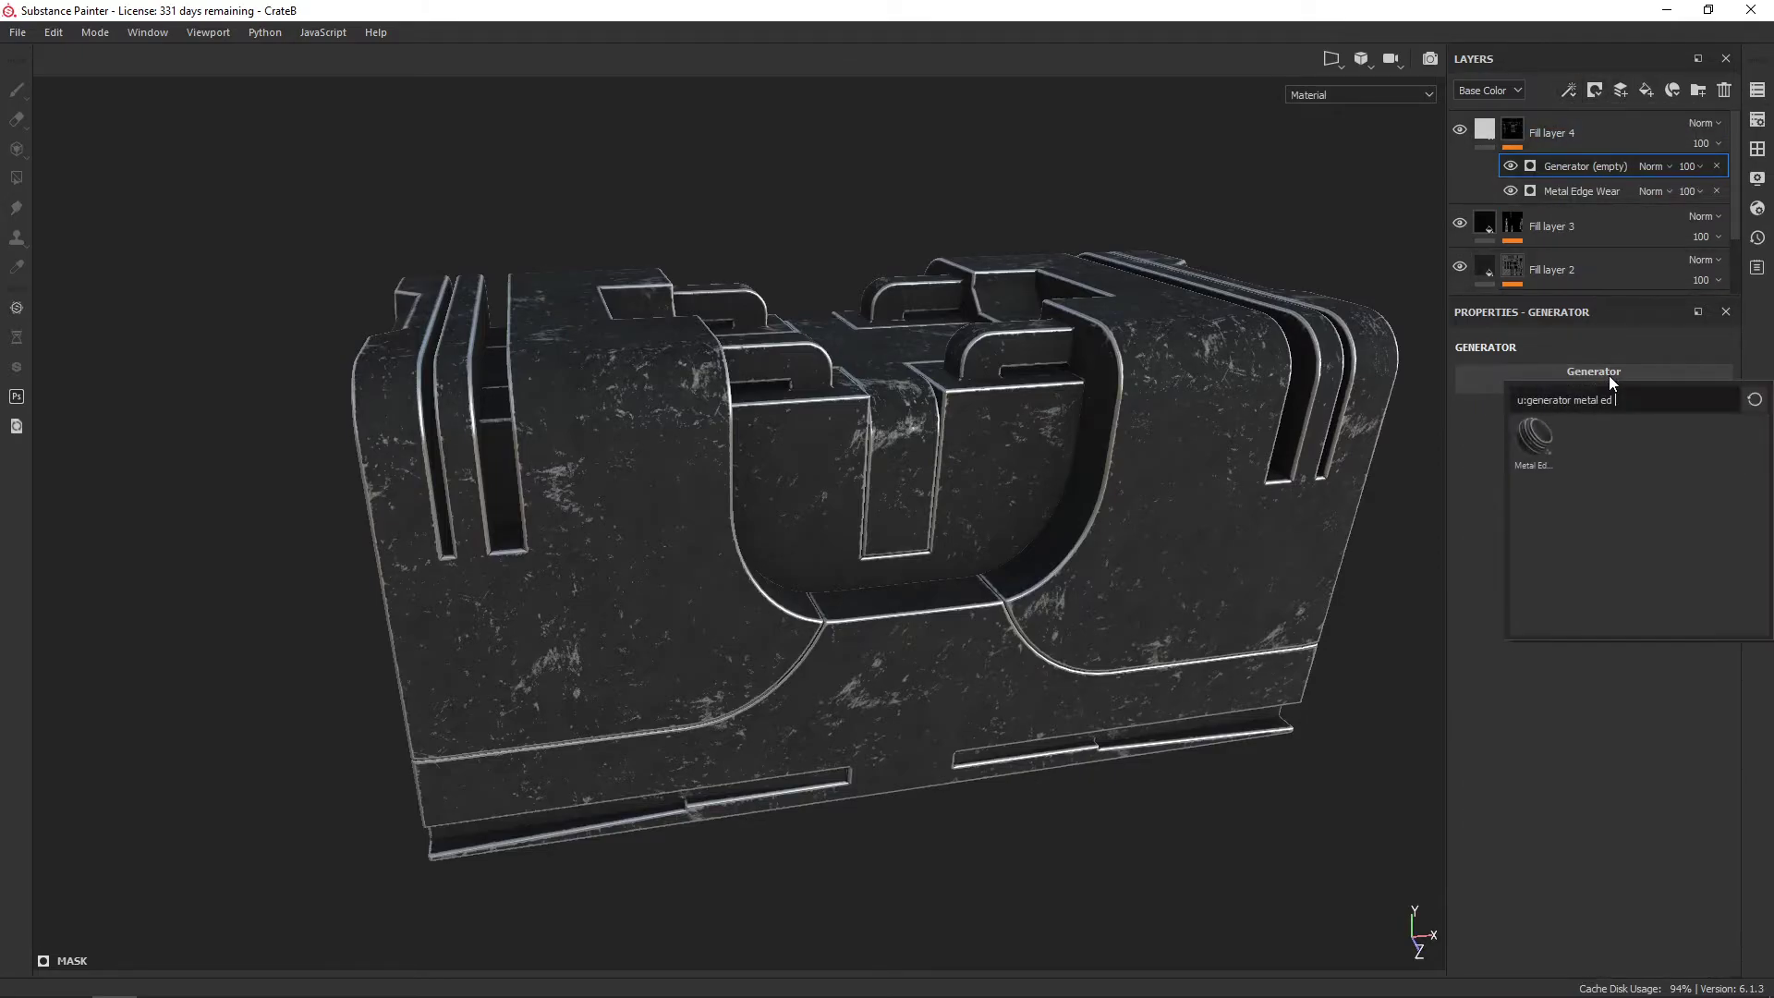
key(BackSpace)
key(BackSpace)
key(BackSpace)
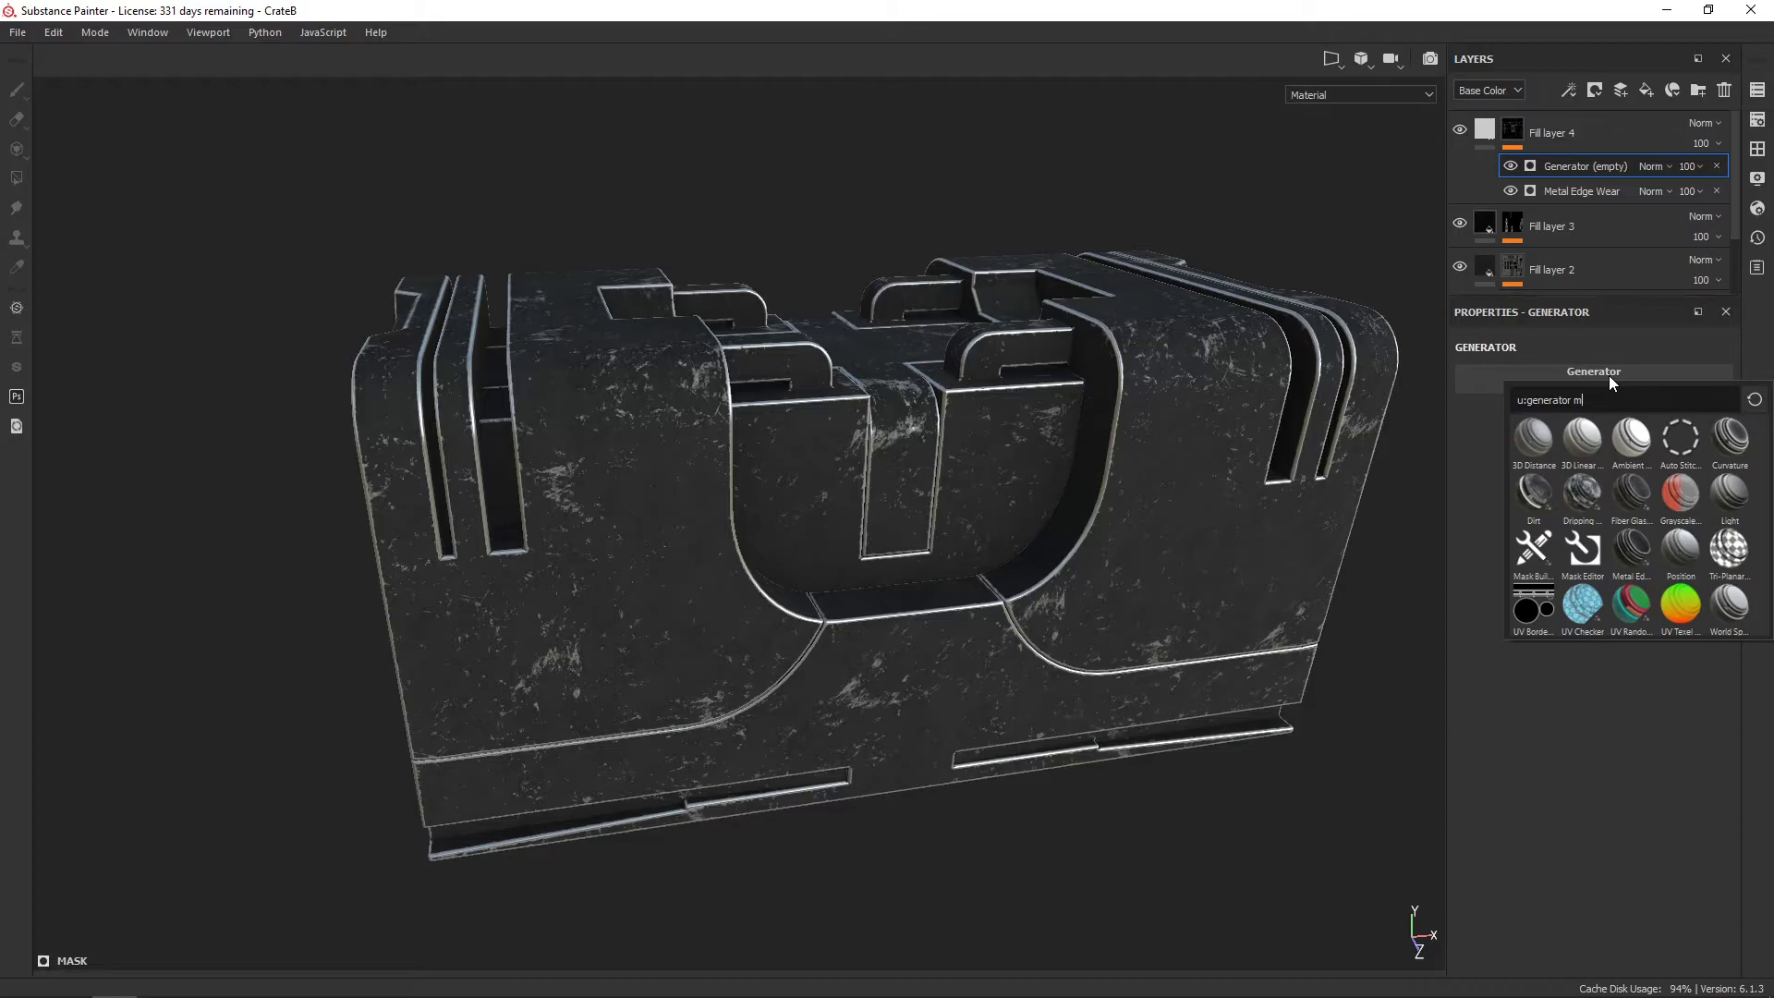
text(dirt)
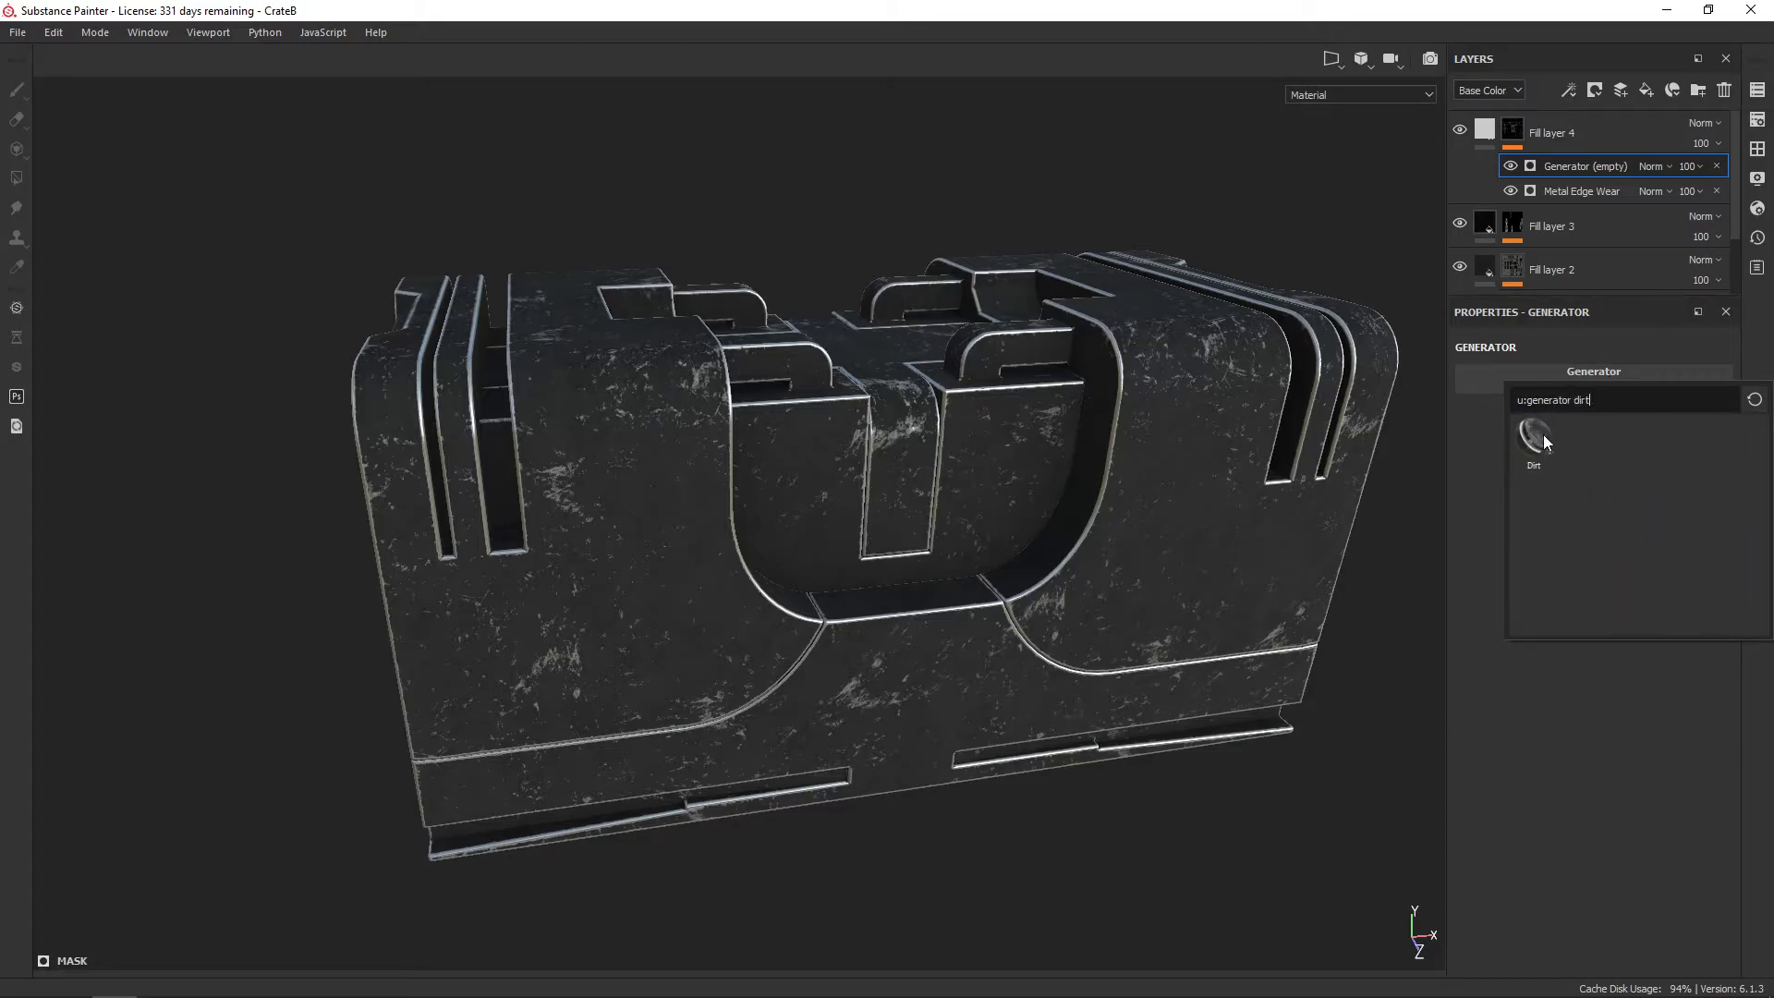
key(Return)
mouse_move(1249, 436)
alt+mouse_down()
mouse_move(1148, 496)
mouse_move(1168, 534)
alt+mouse_up()
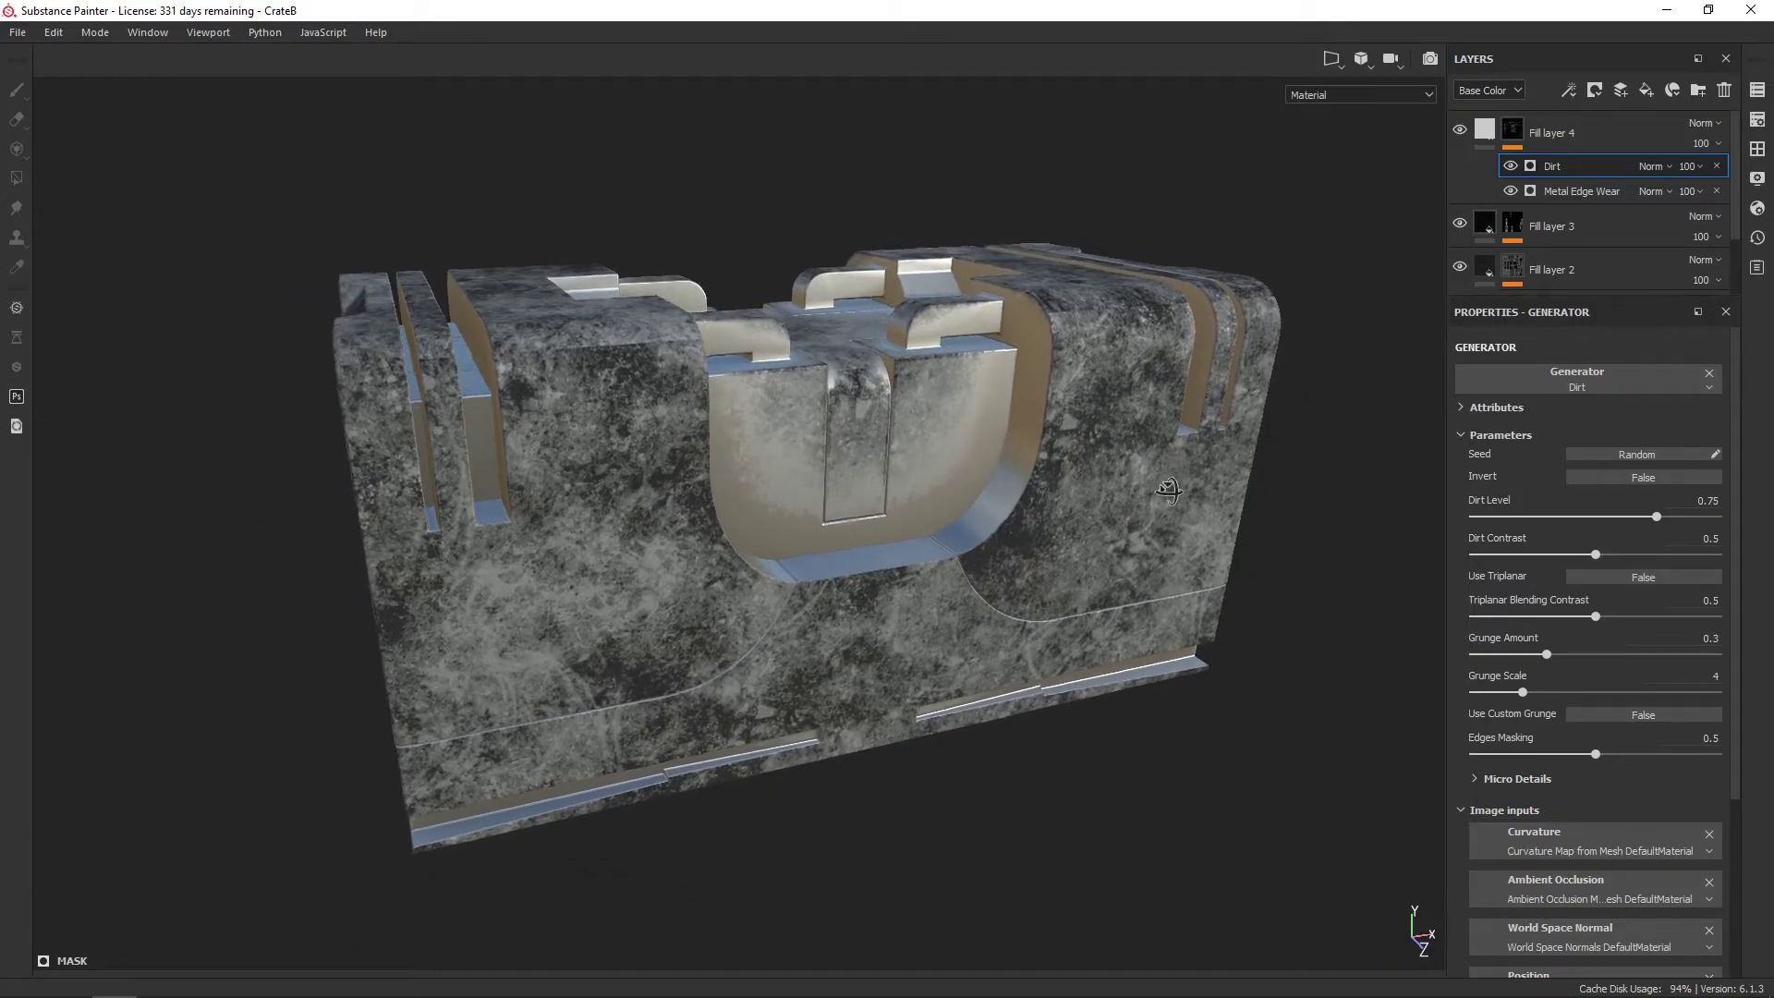
Set dirt level 0.32, contrast 0.44, grunge amount 0.44, and reorder Dirt relative to Metal Edge Wear
drag(1657, 516, 1576, 517)
alt+drag(1339, 517, 1282, 553)
drag(1539, 654, 1578, 649)
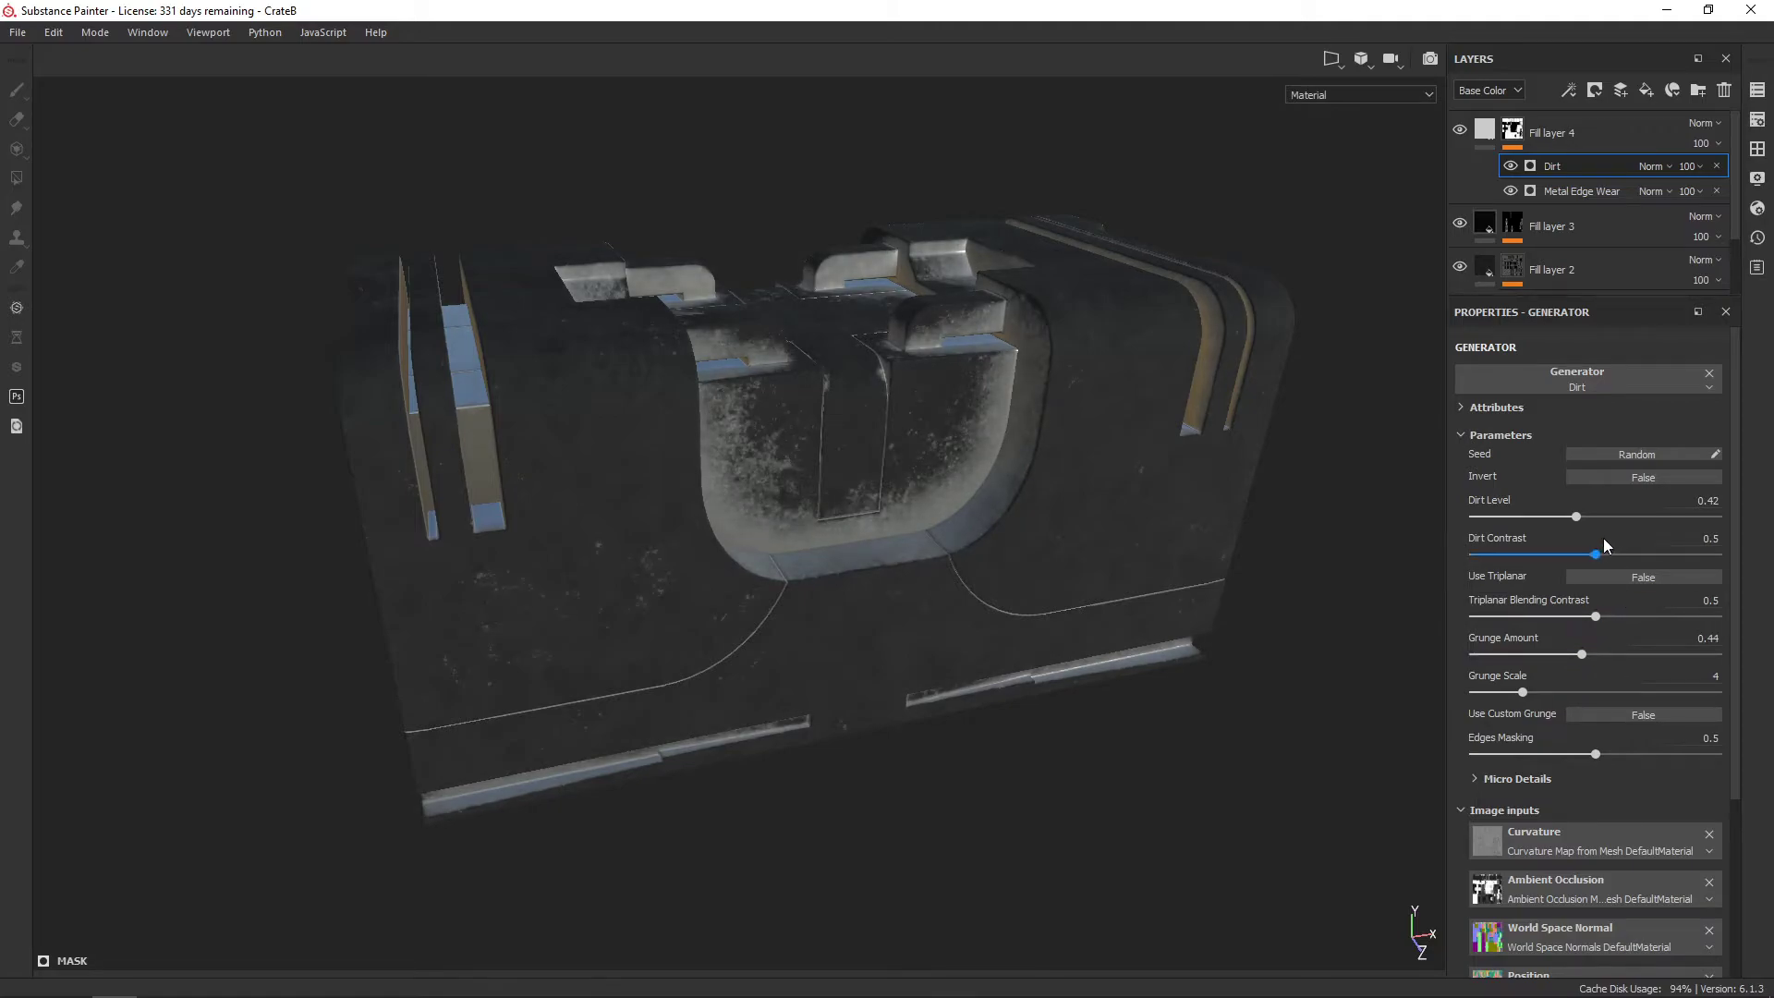
drag(1595, 554, 1550, 521)
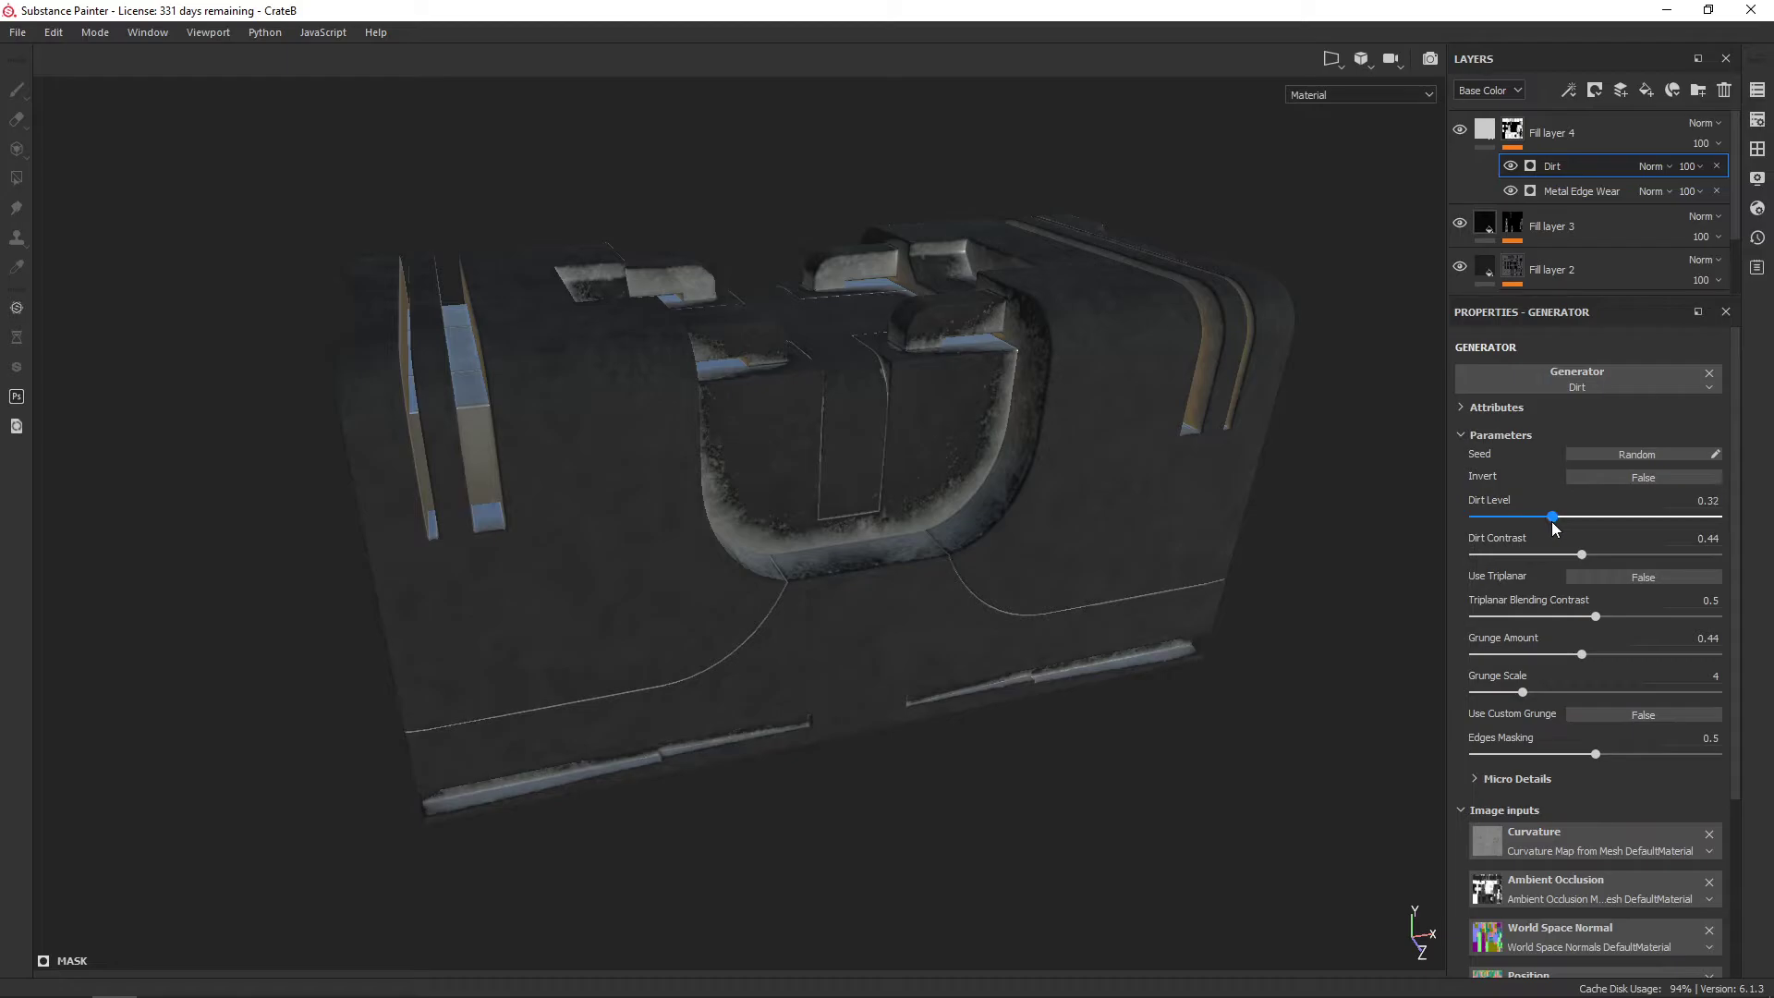
shift+right_drag(1386, 522, 1262, 514)
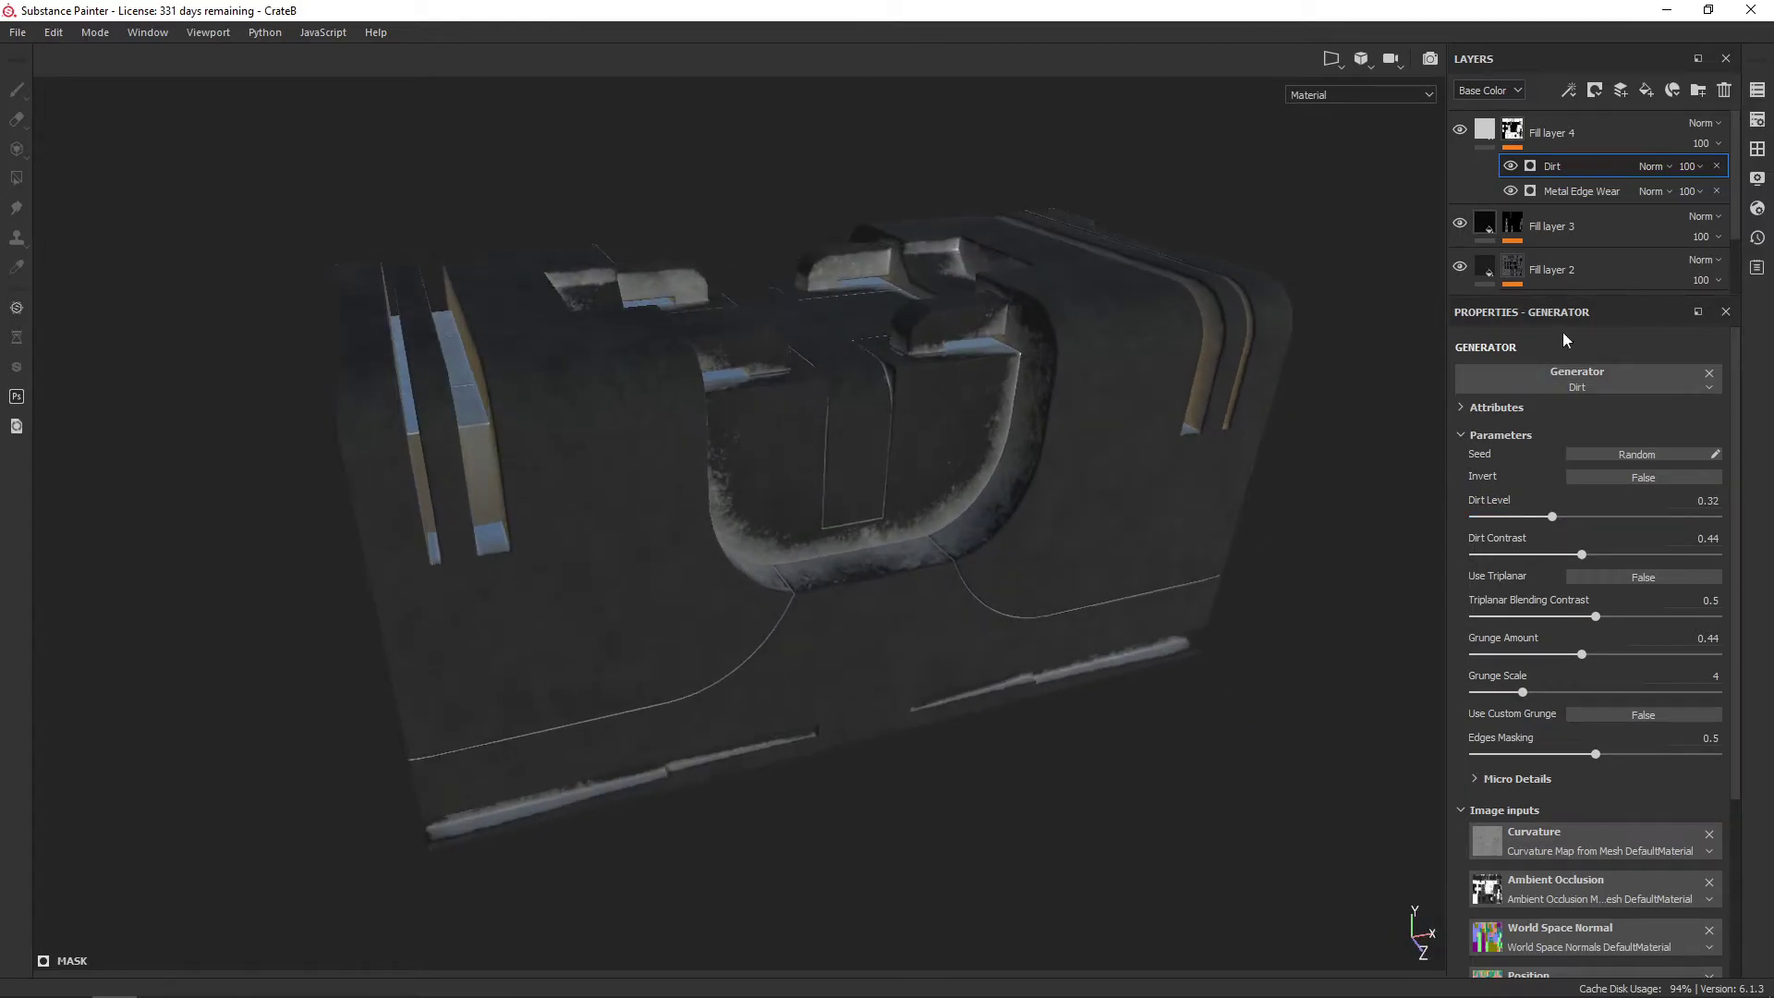
drag(1695, 186, 1624, 186)
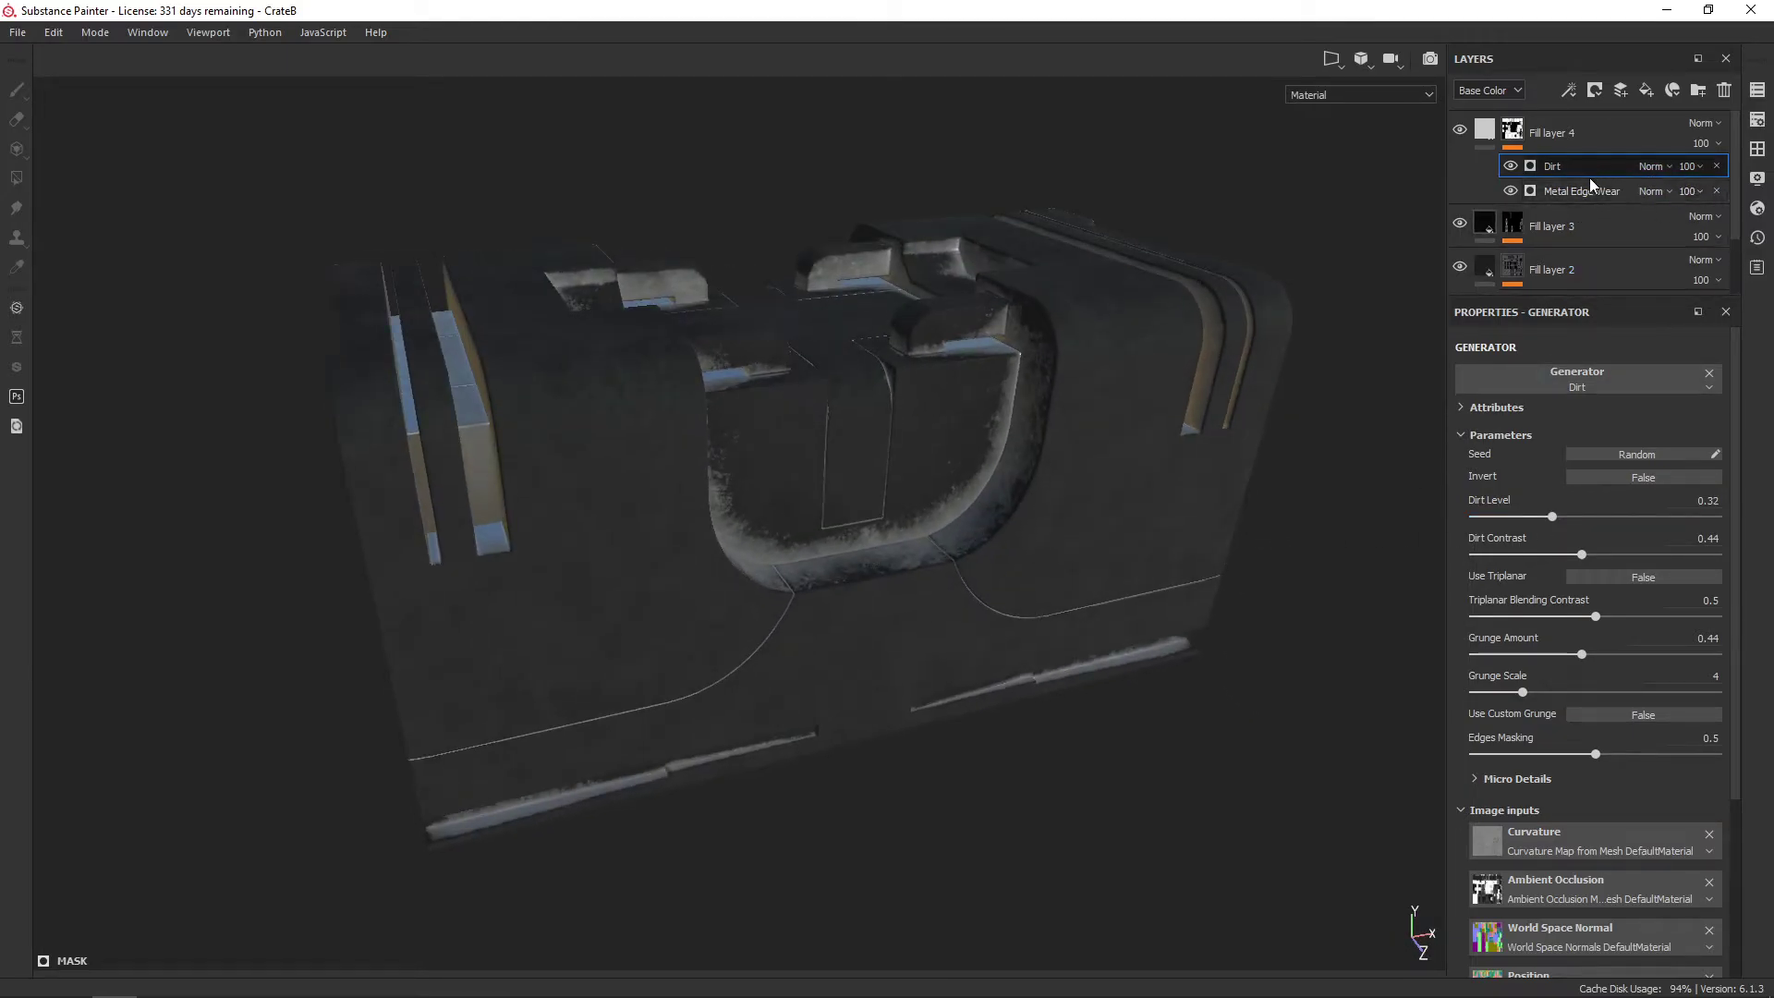
Switch the Metal Edge Wear effect's blend mode to Screen and inspect the brightened crate edges
click(1581, 172)
click(1651, 167)
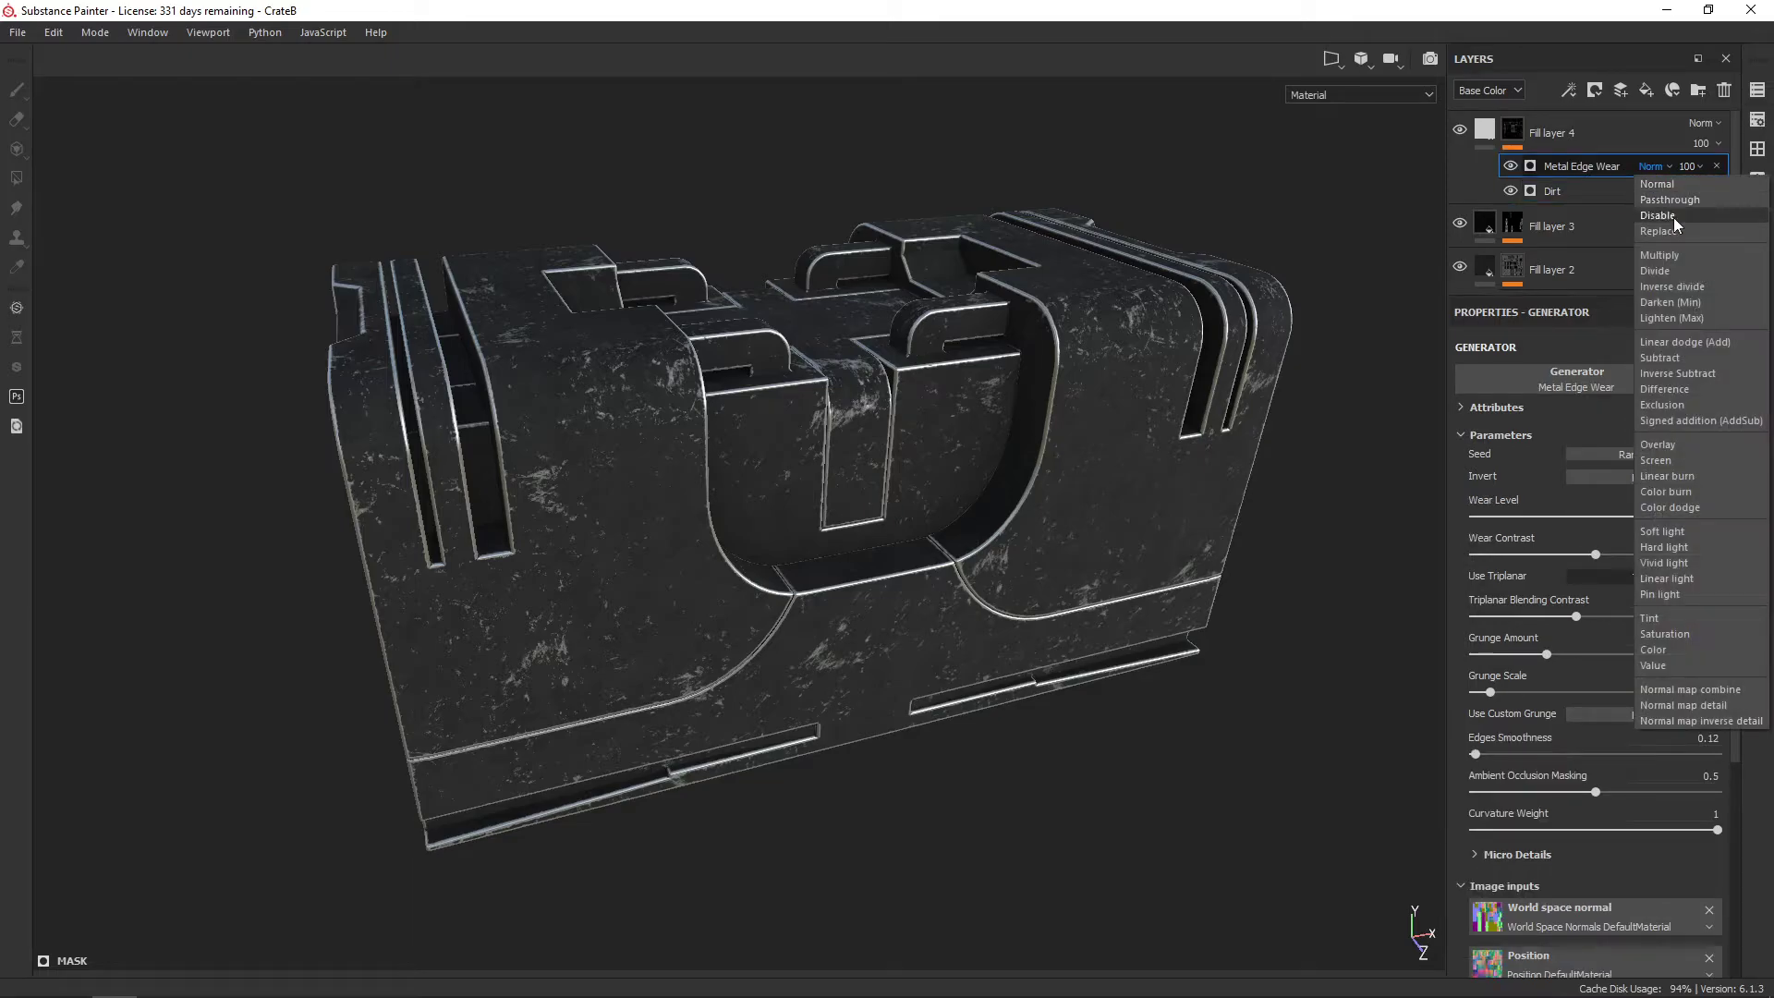
click(1670, 459)
mouse_move(1297, 466)
alt+mouse_down()
mouse_move(1272, 492)
mouse_move(1135, 411)
mouse_move(1210, 415)
alt+mouse_up()
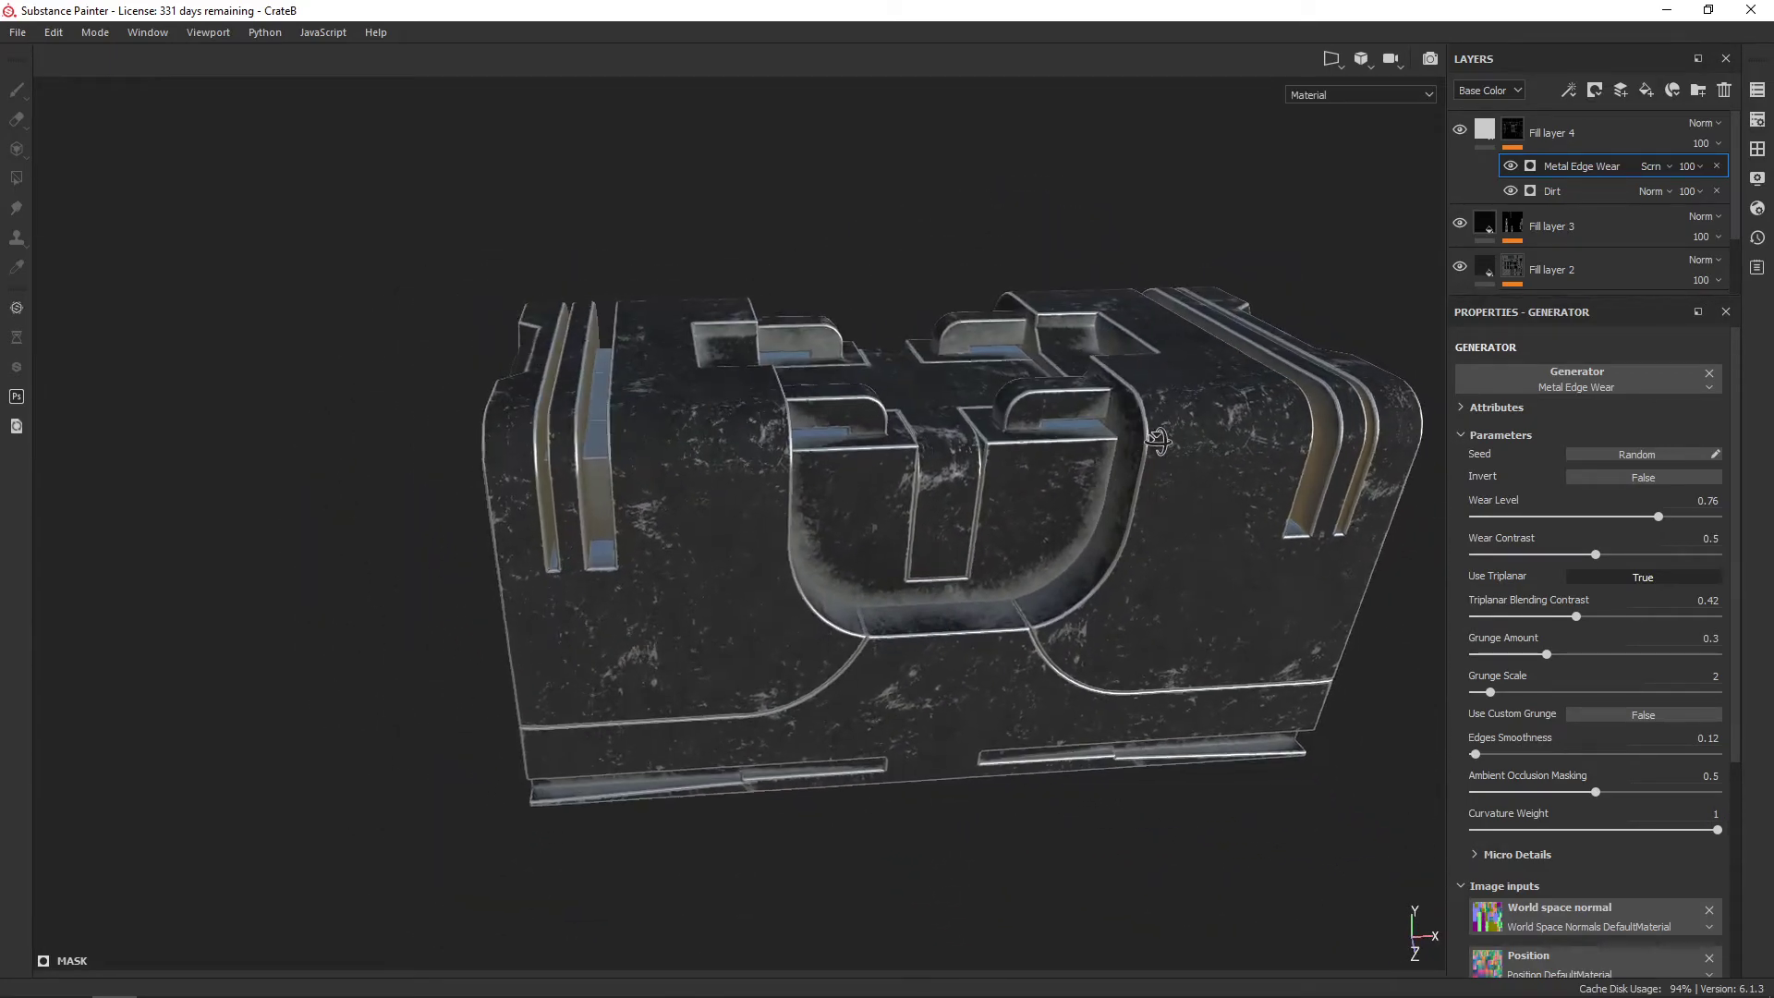
scroll(1587, 262, down, 2)
Add Fill layer 5 above Fill layer 1 with its height and normal channels disabled
click(1610, 271)
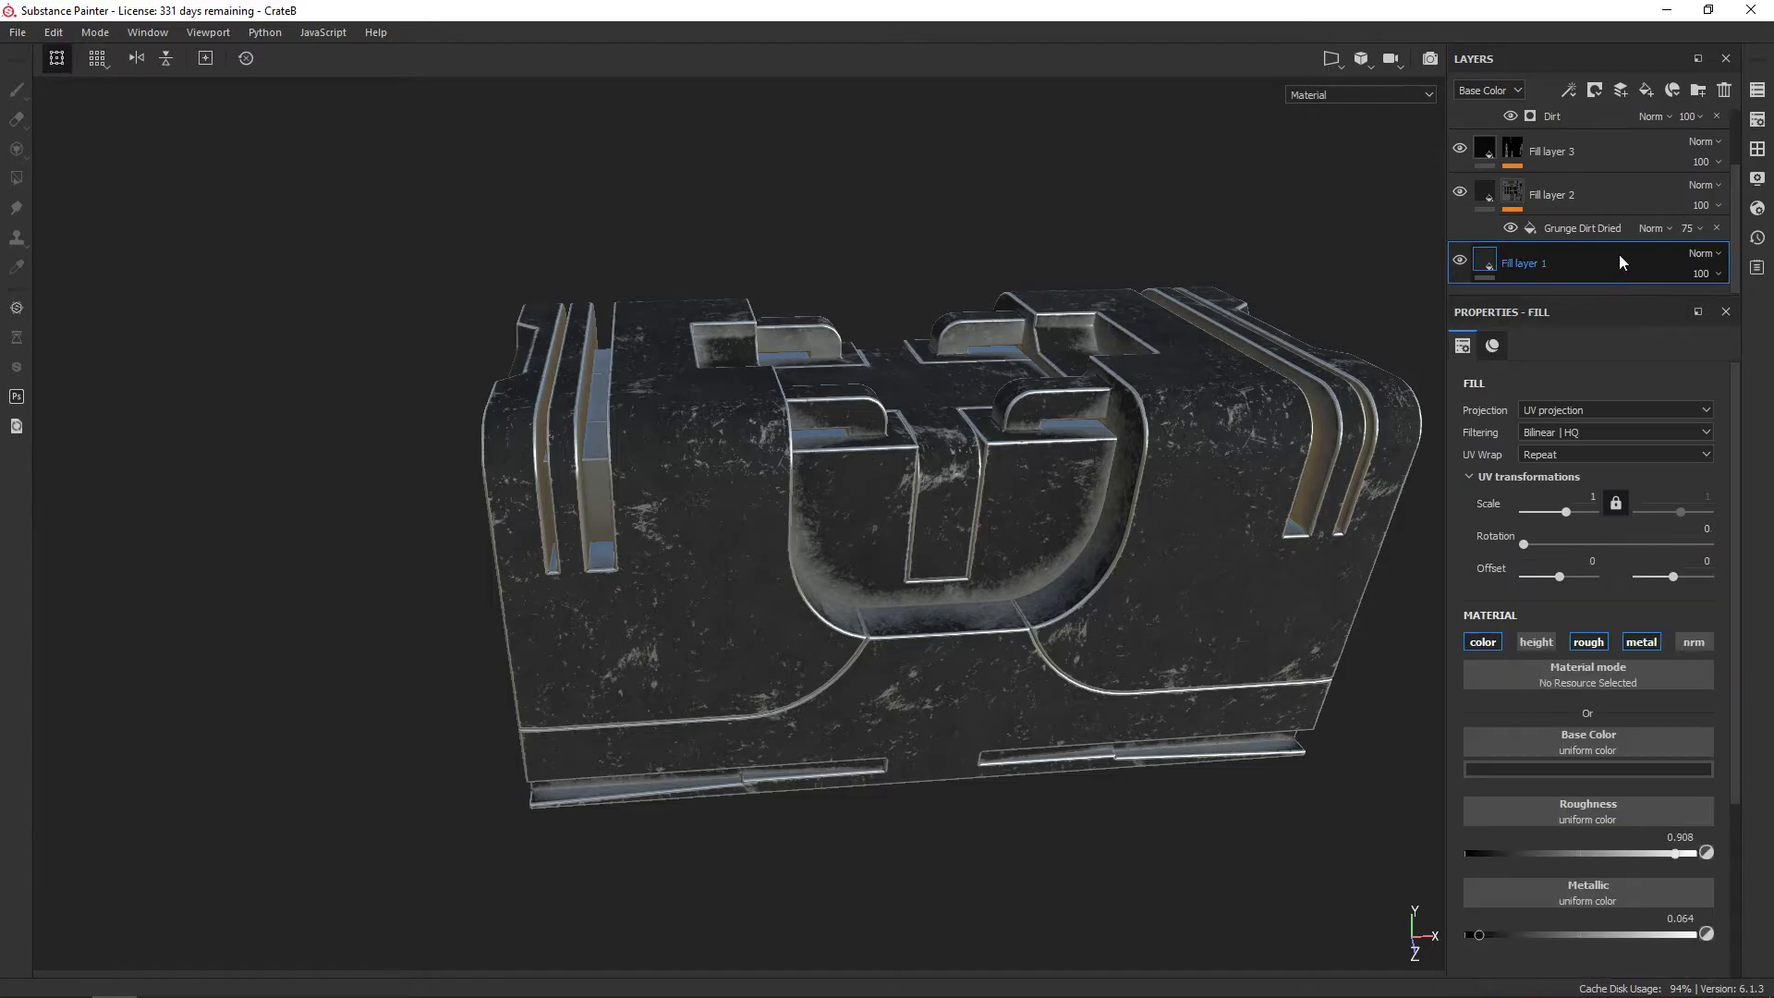
click(1646, 90)
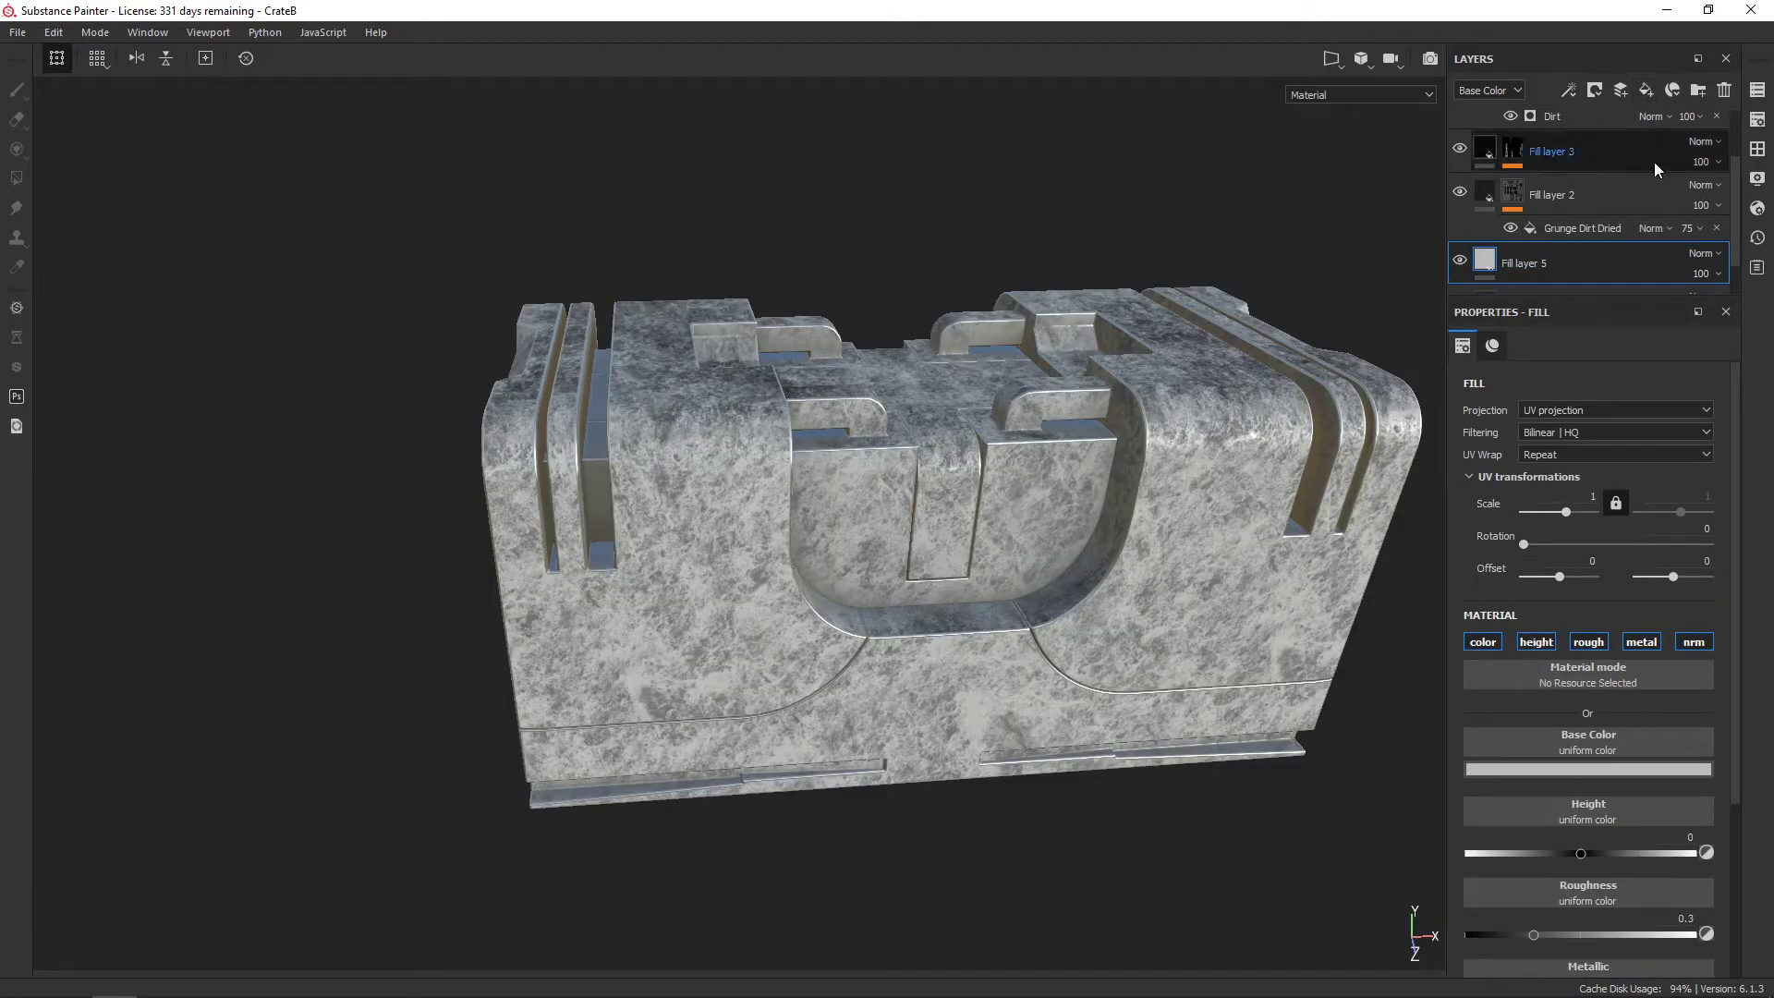
click(1535, 641)
click(1696, 642)
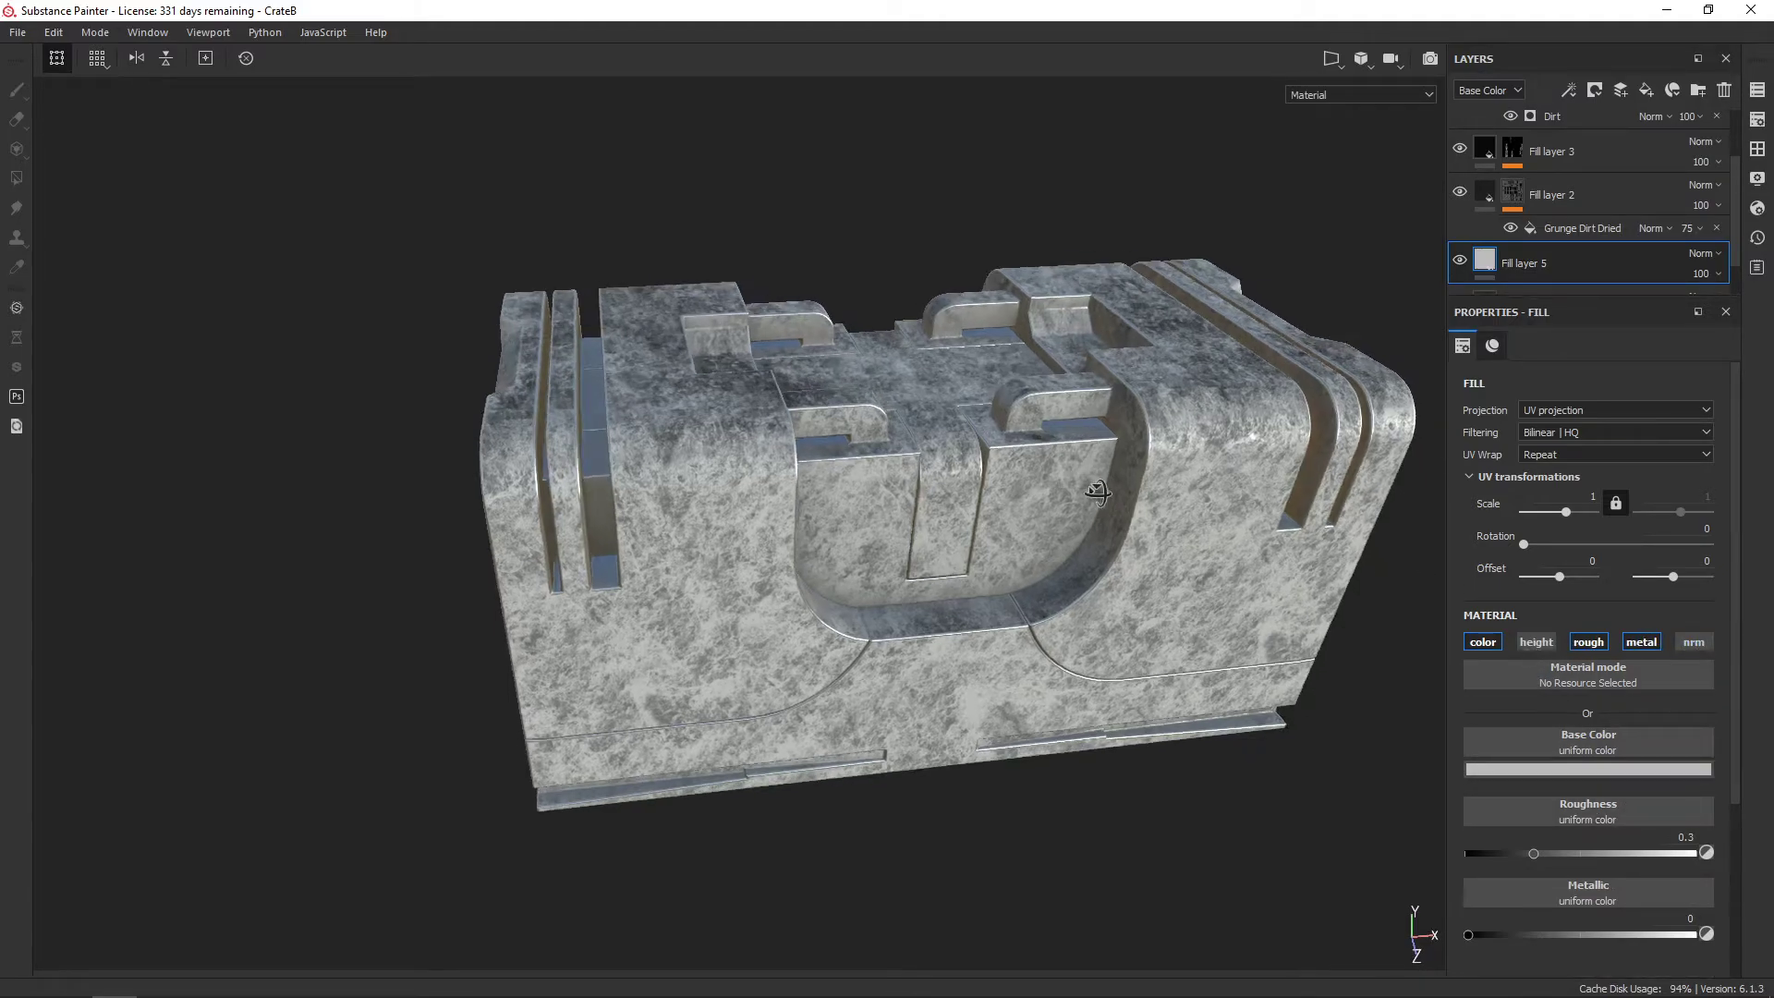
mouse_move(1109, 480)
alt+mouse_down()
mouse_move(1069, 464)
mouse_move(1086, 485)
alt+mouse_up()
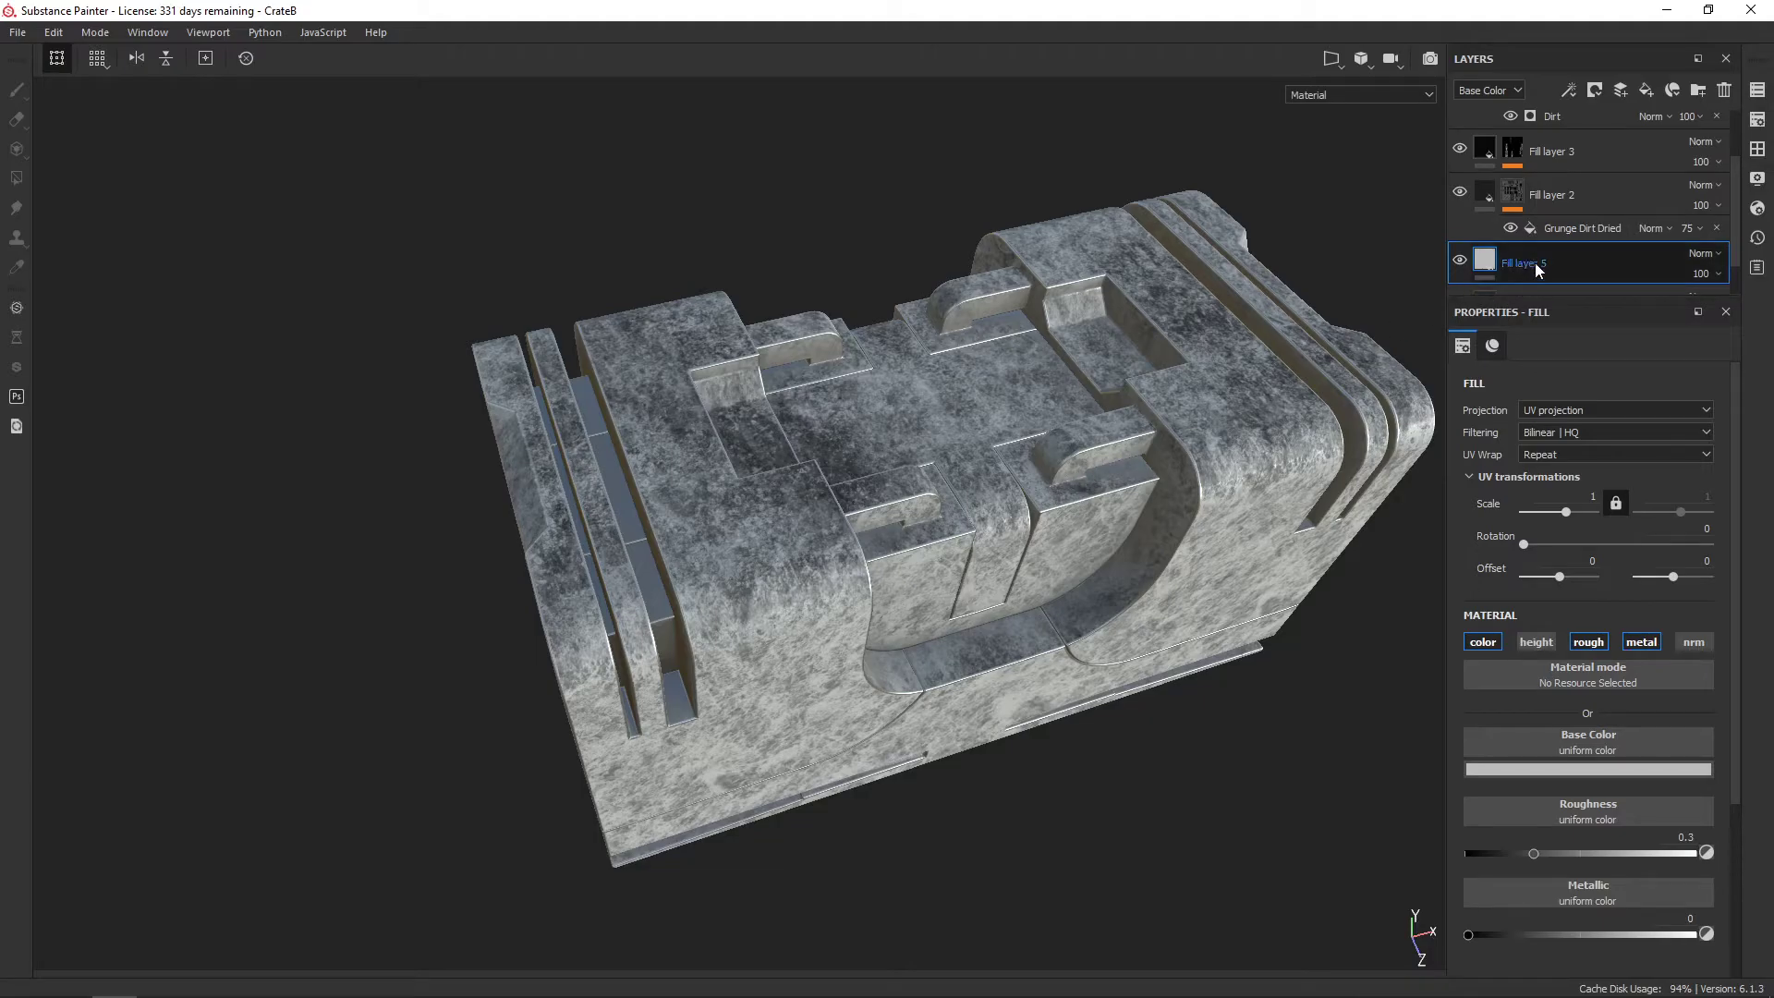
Give Fill layer 5 a black mask and polygon-fill the cross-shaped UV chunk in UV chunk mode
right_click(1572, 263)
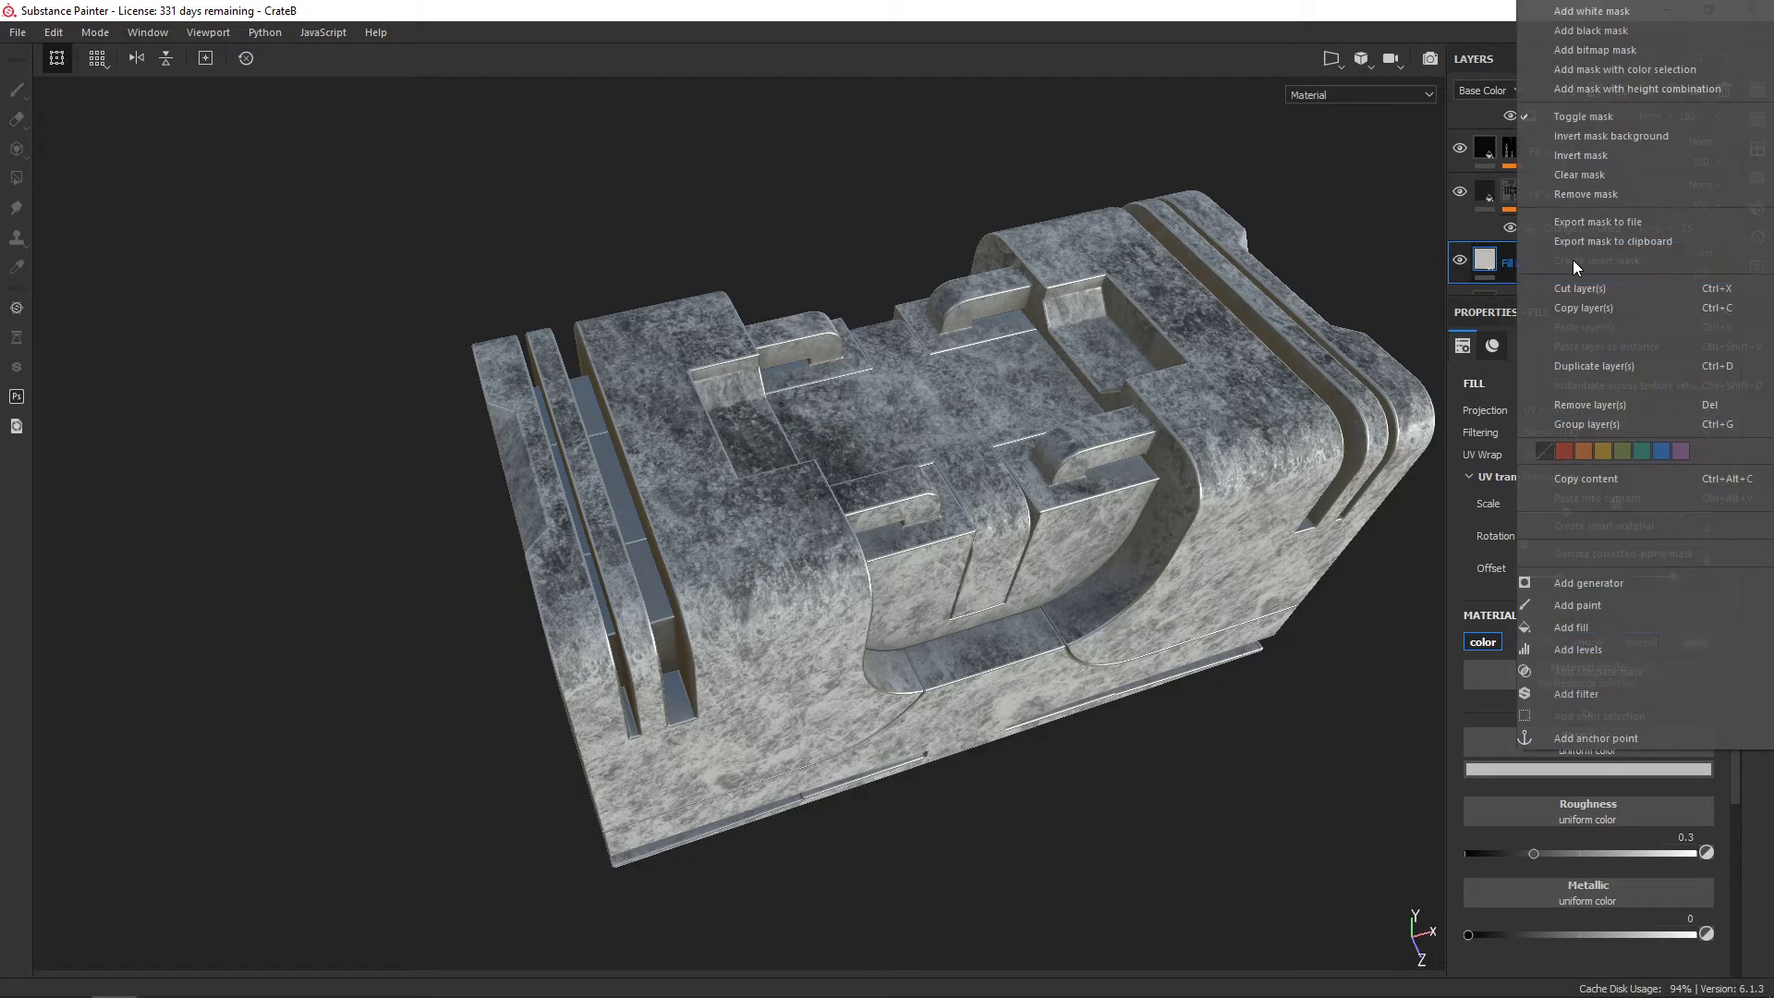
click(1595, 37)
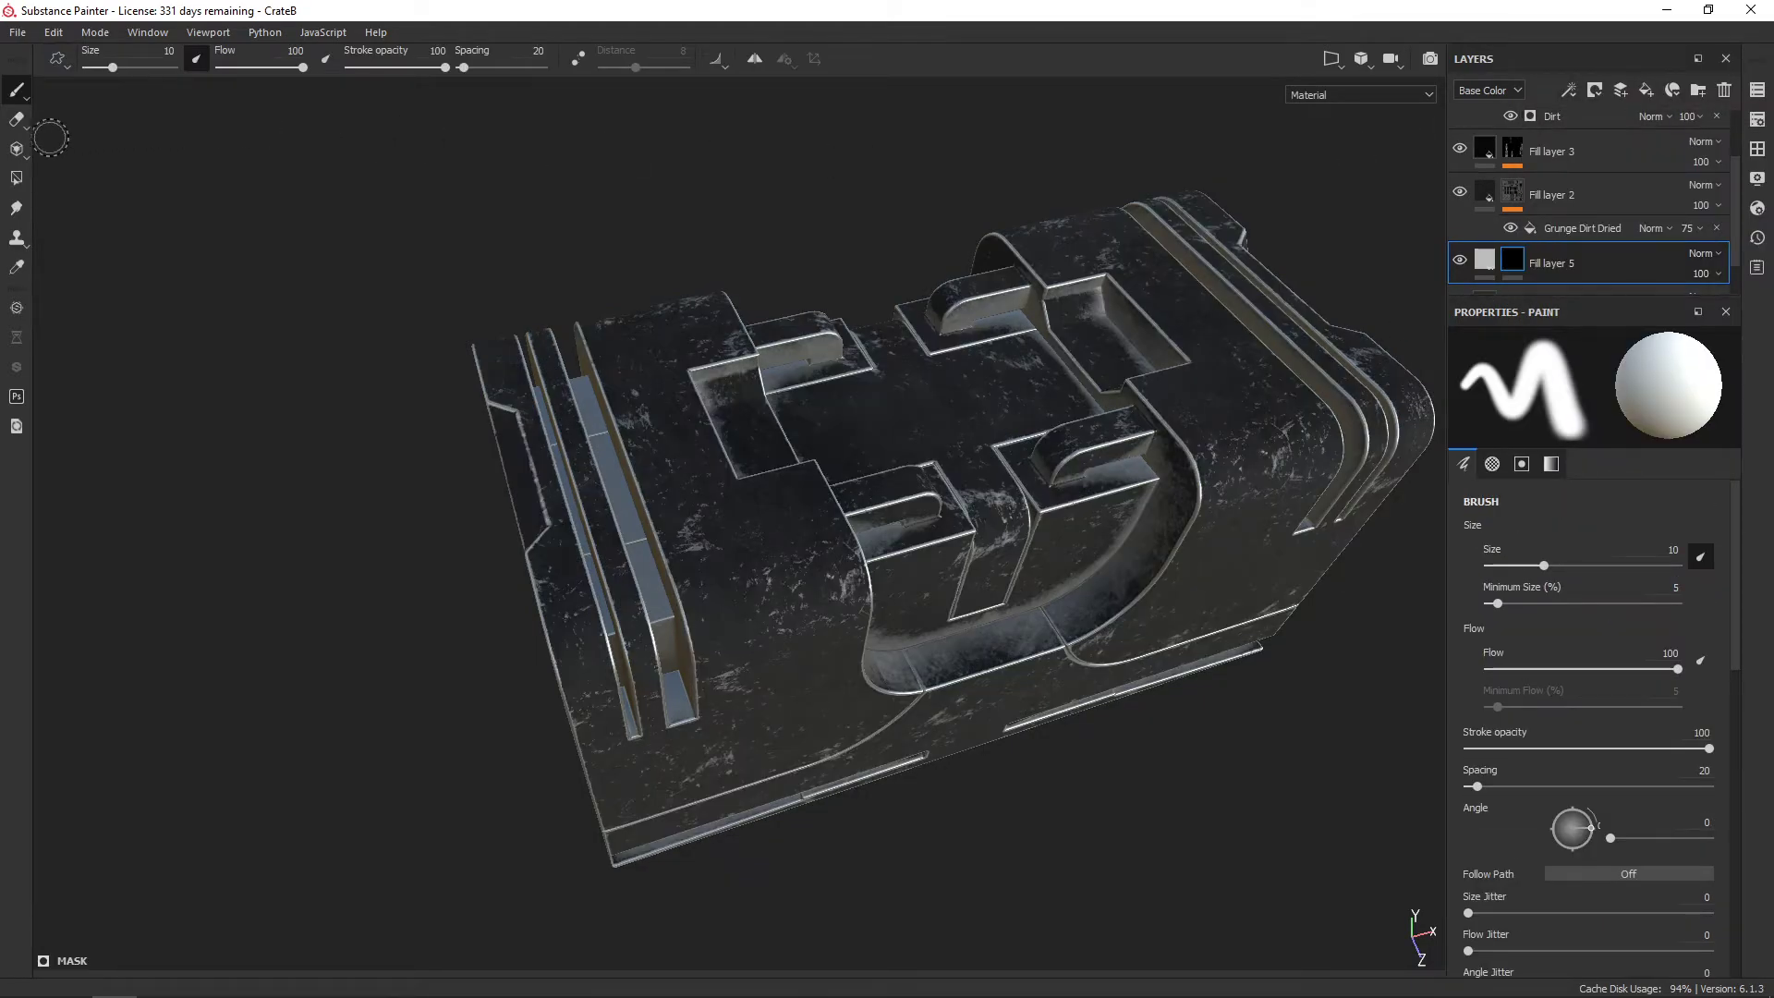
click(16, 179)
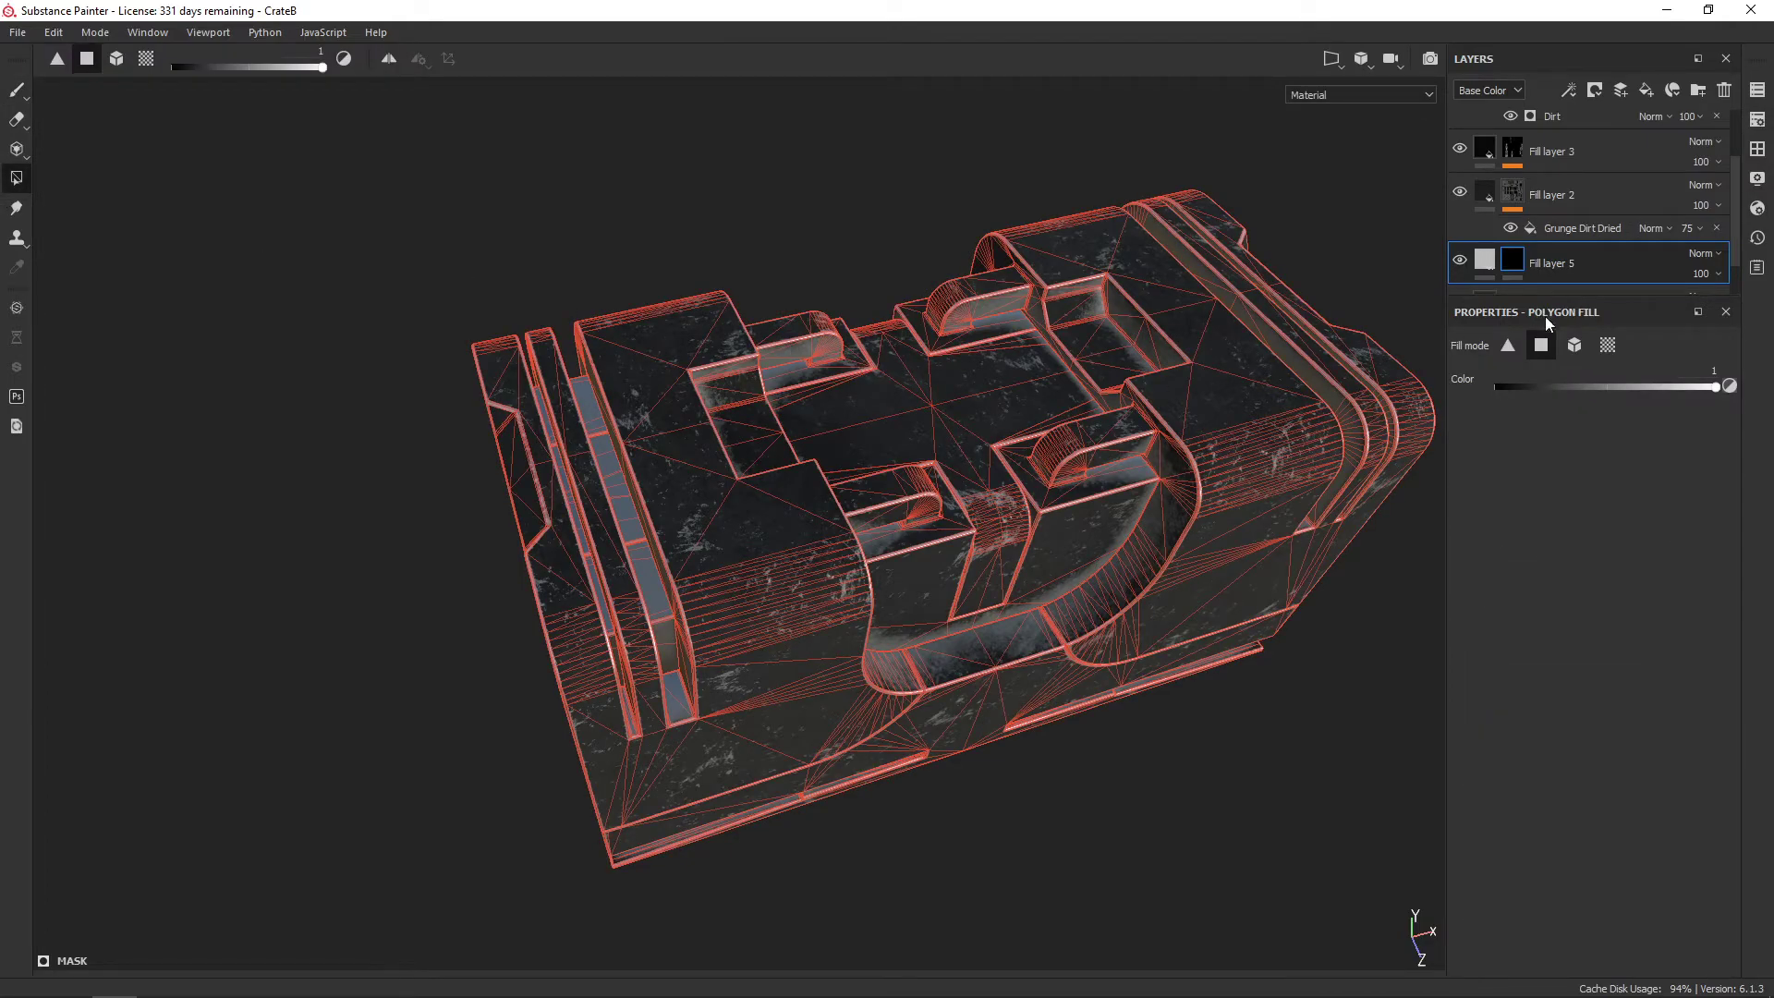
click(1608, 345)
click(997, 407)
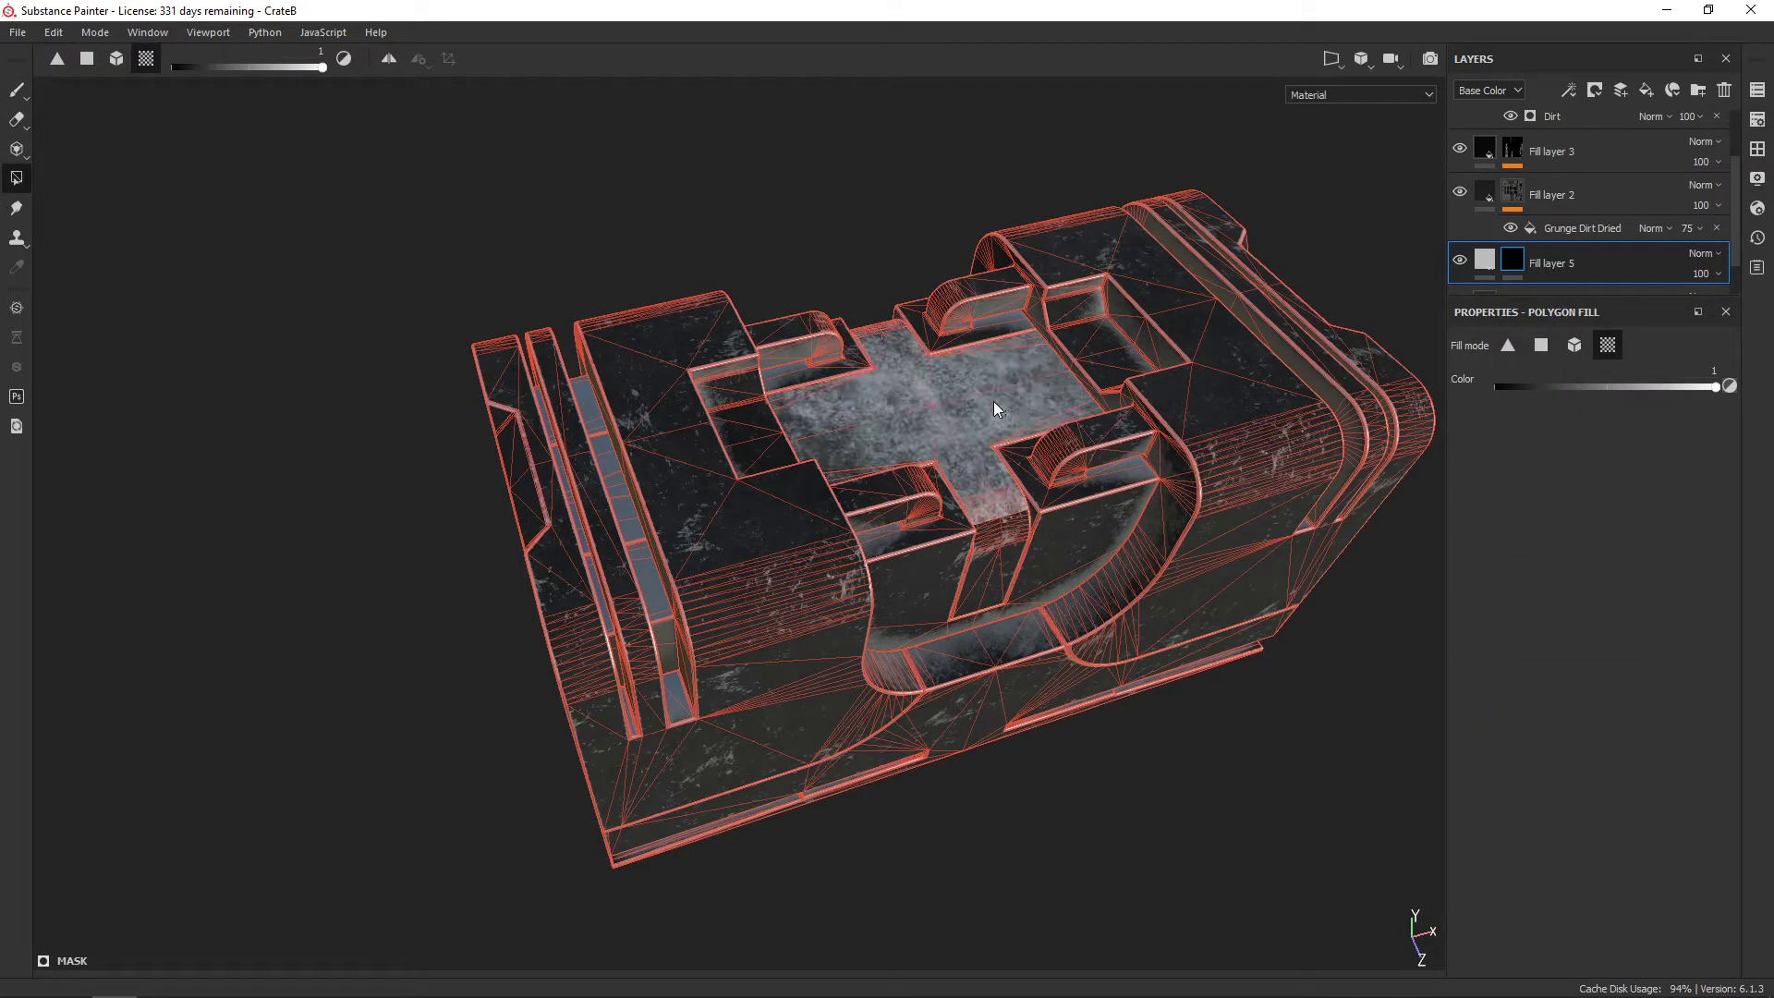
mouse_move(994, 401)
alt+mouse_down()
mouse_move(1005, 557)
mouse_move(1212, 481)
mouse_move(1212, 394)
mouse_move(857, 554)
alt+mouse_up()
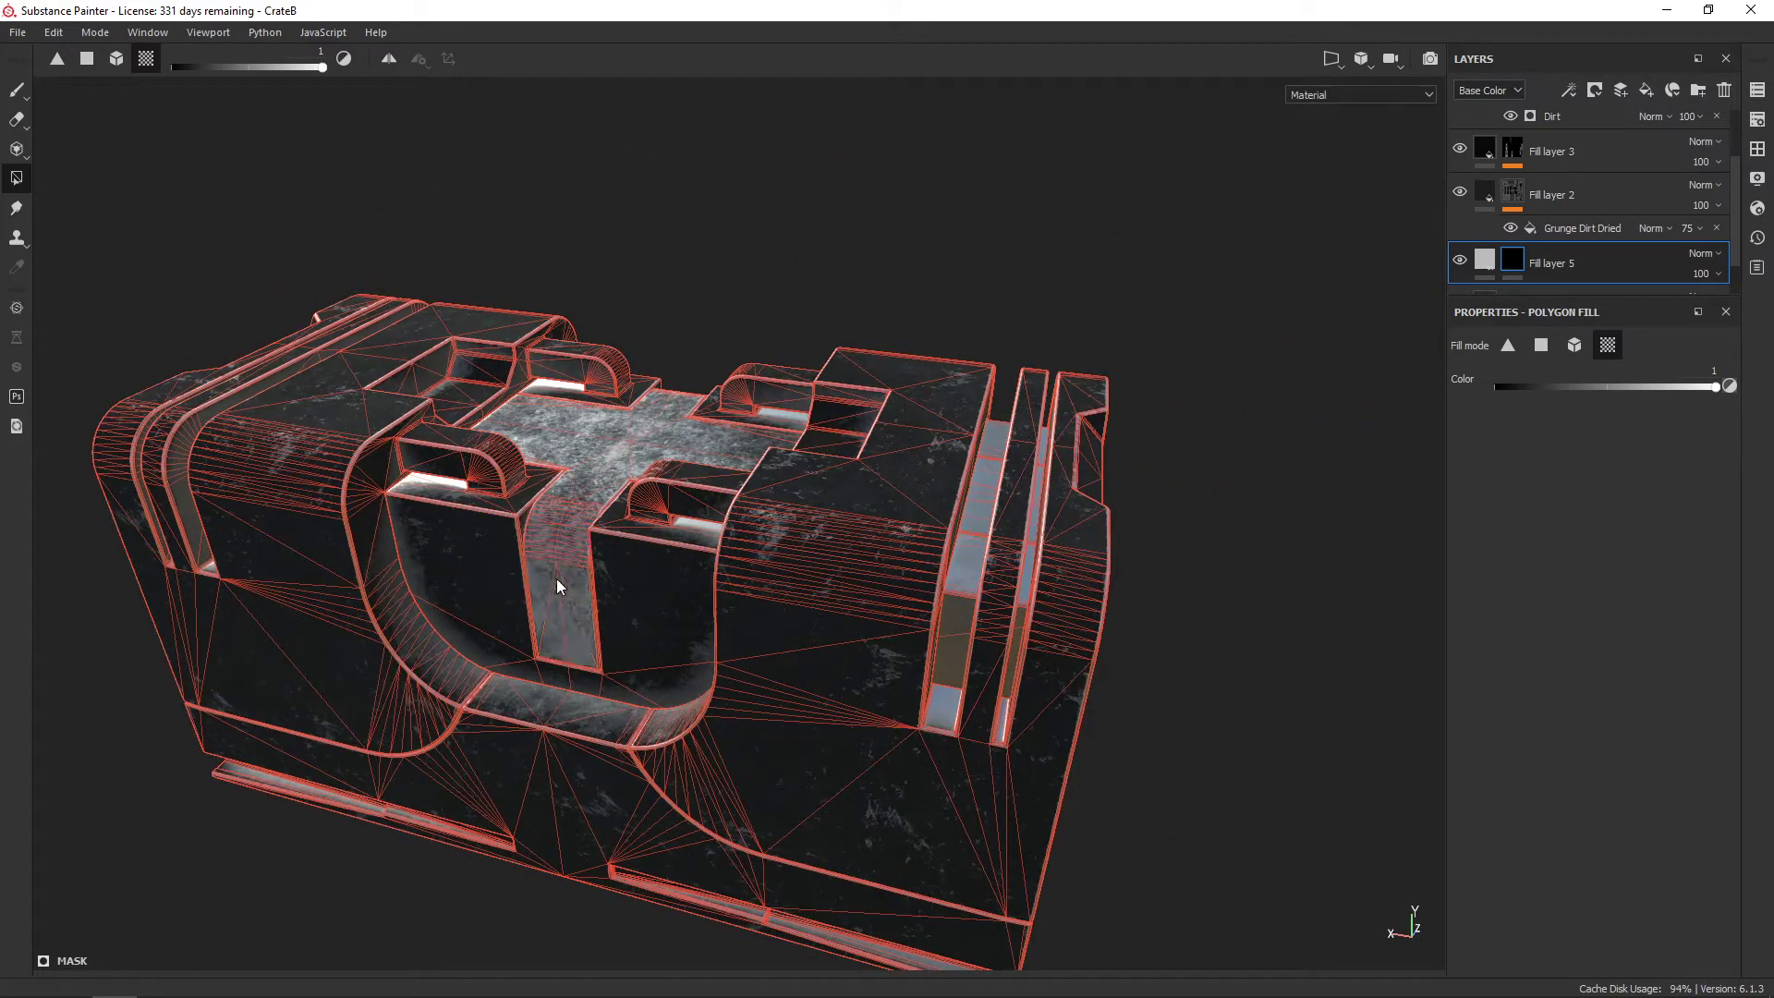
alt+drag(556, 578, 1218, 438)
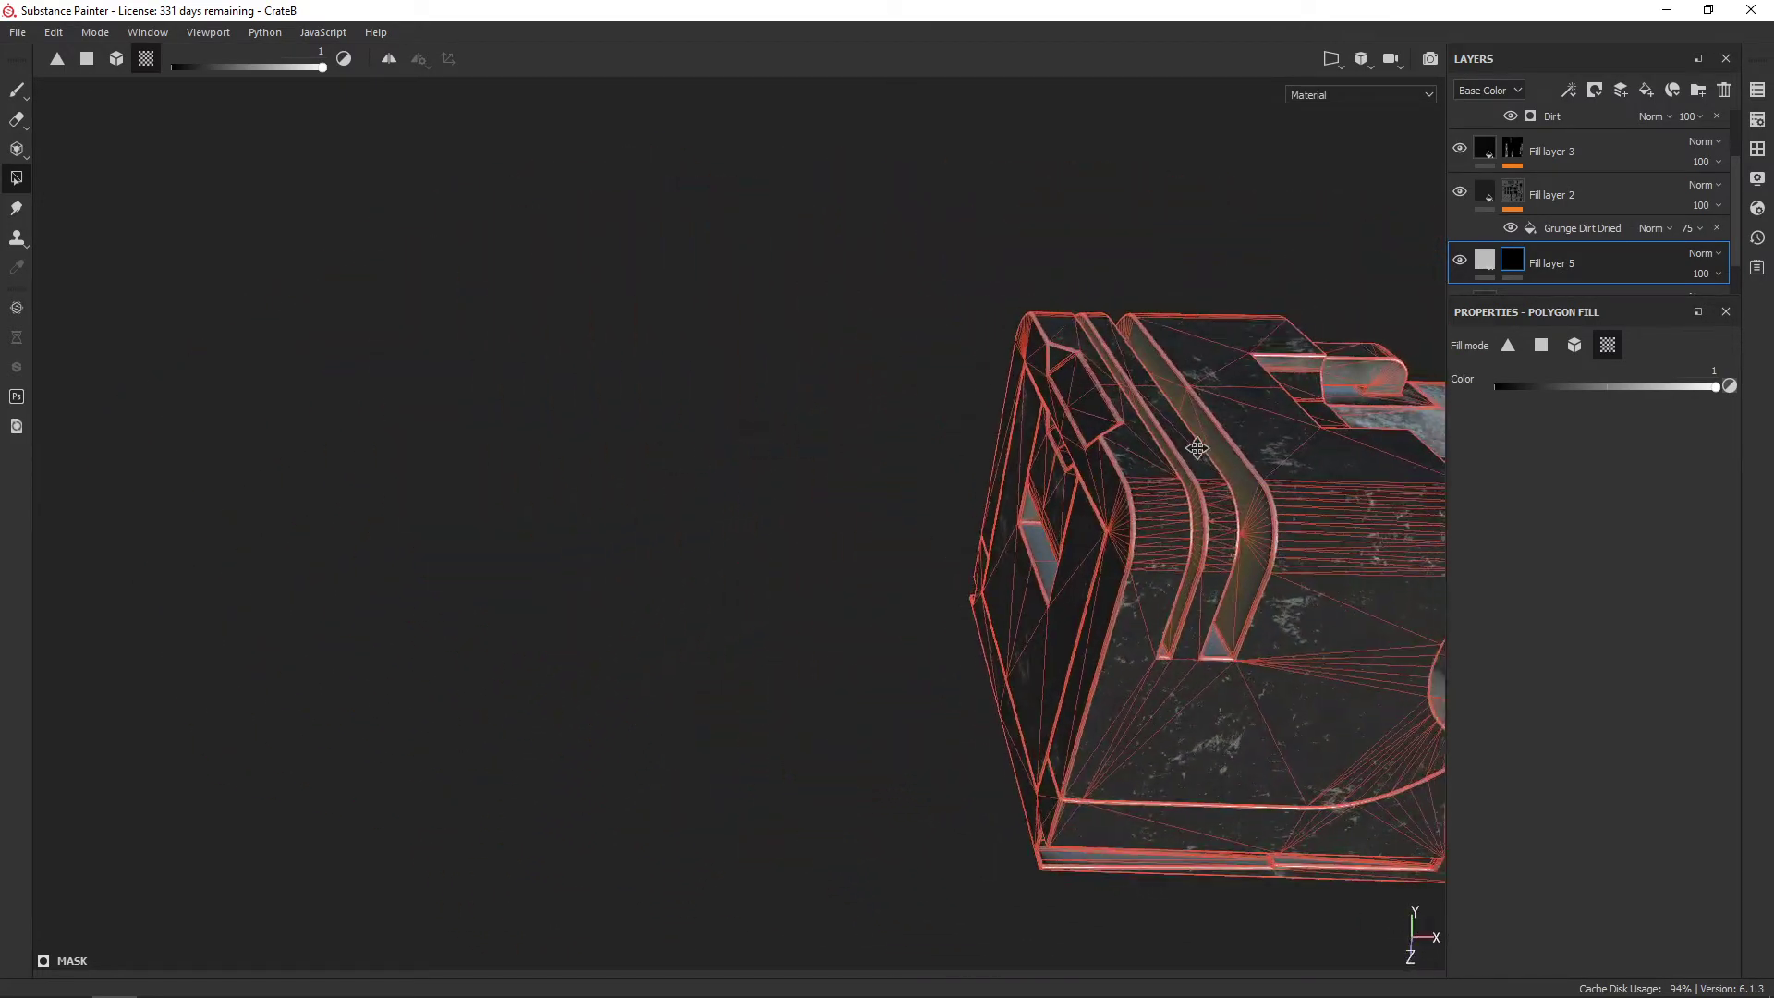
key(f)
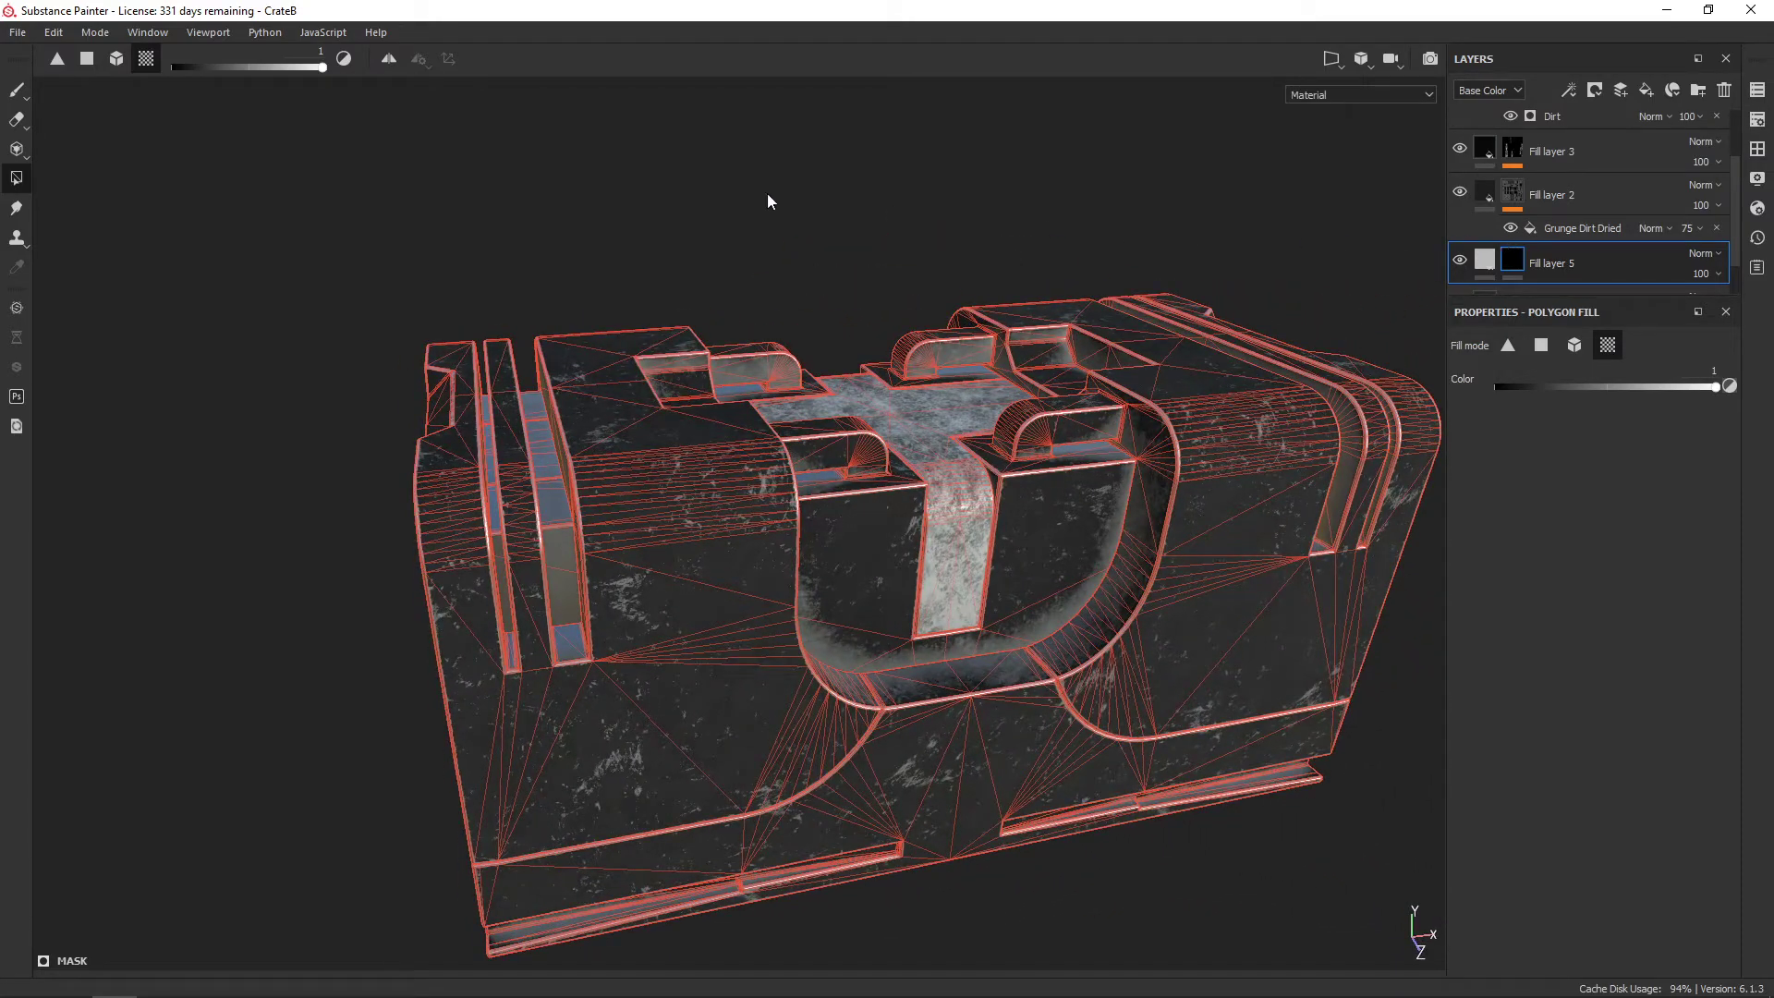
click(25, 94)
mouse_move(902, 296)
alt+mouse_down()
mouse_move(817, 318)
mouse_move(956, 392)
alt+mouse_up()
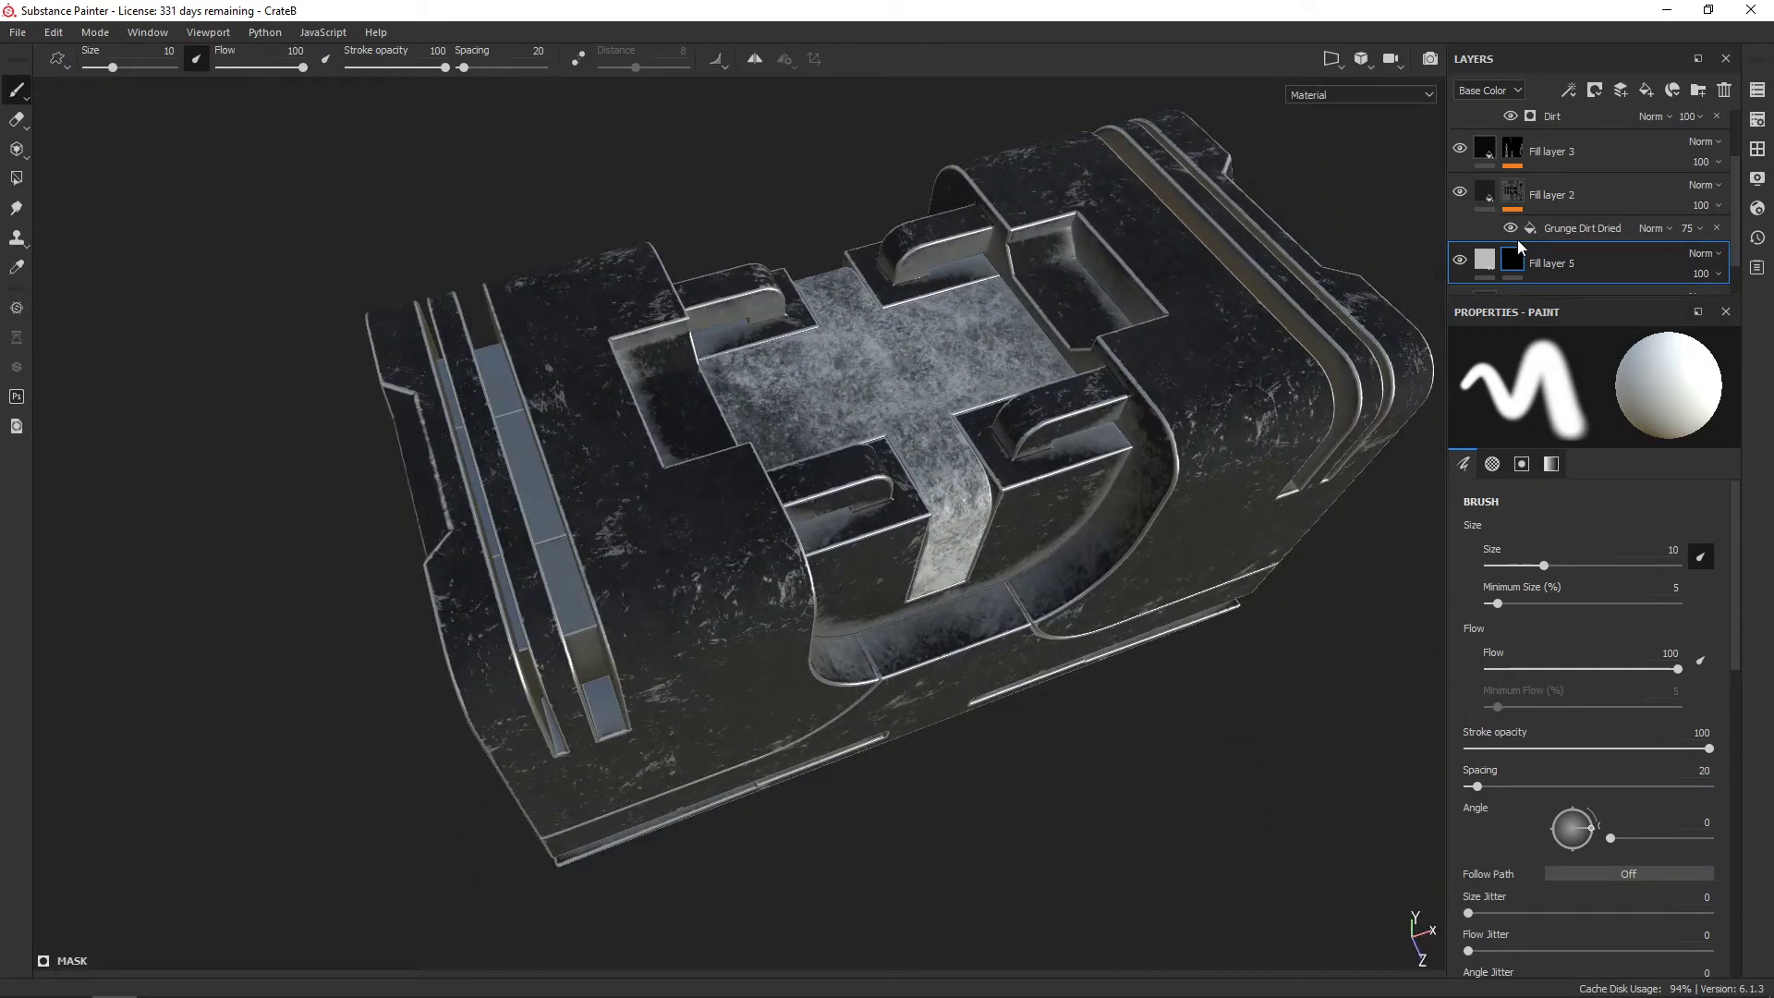
Toggle Fill layer 2 and Fill layer 3 visibility to compare the cross with and without dirt
click(1519, 257)
alt+drag(1200, 304, 1273, 280)
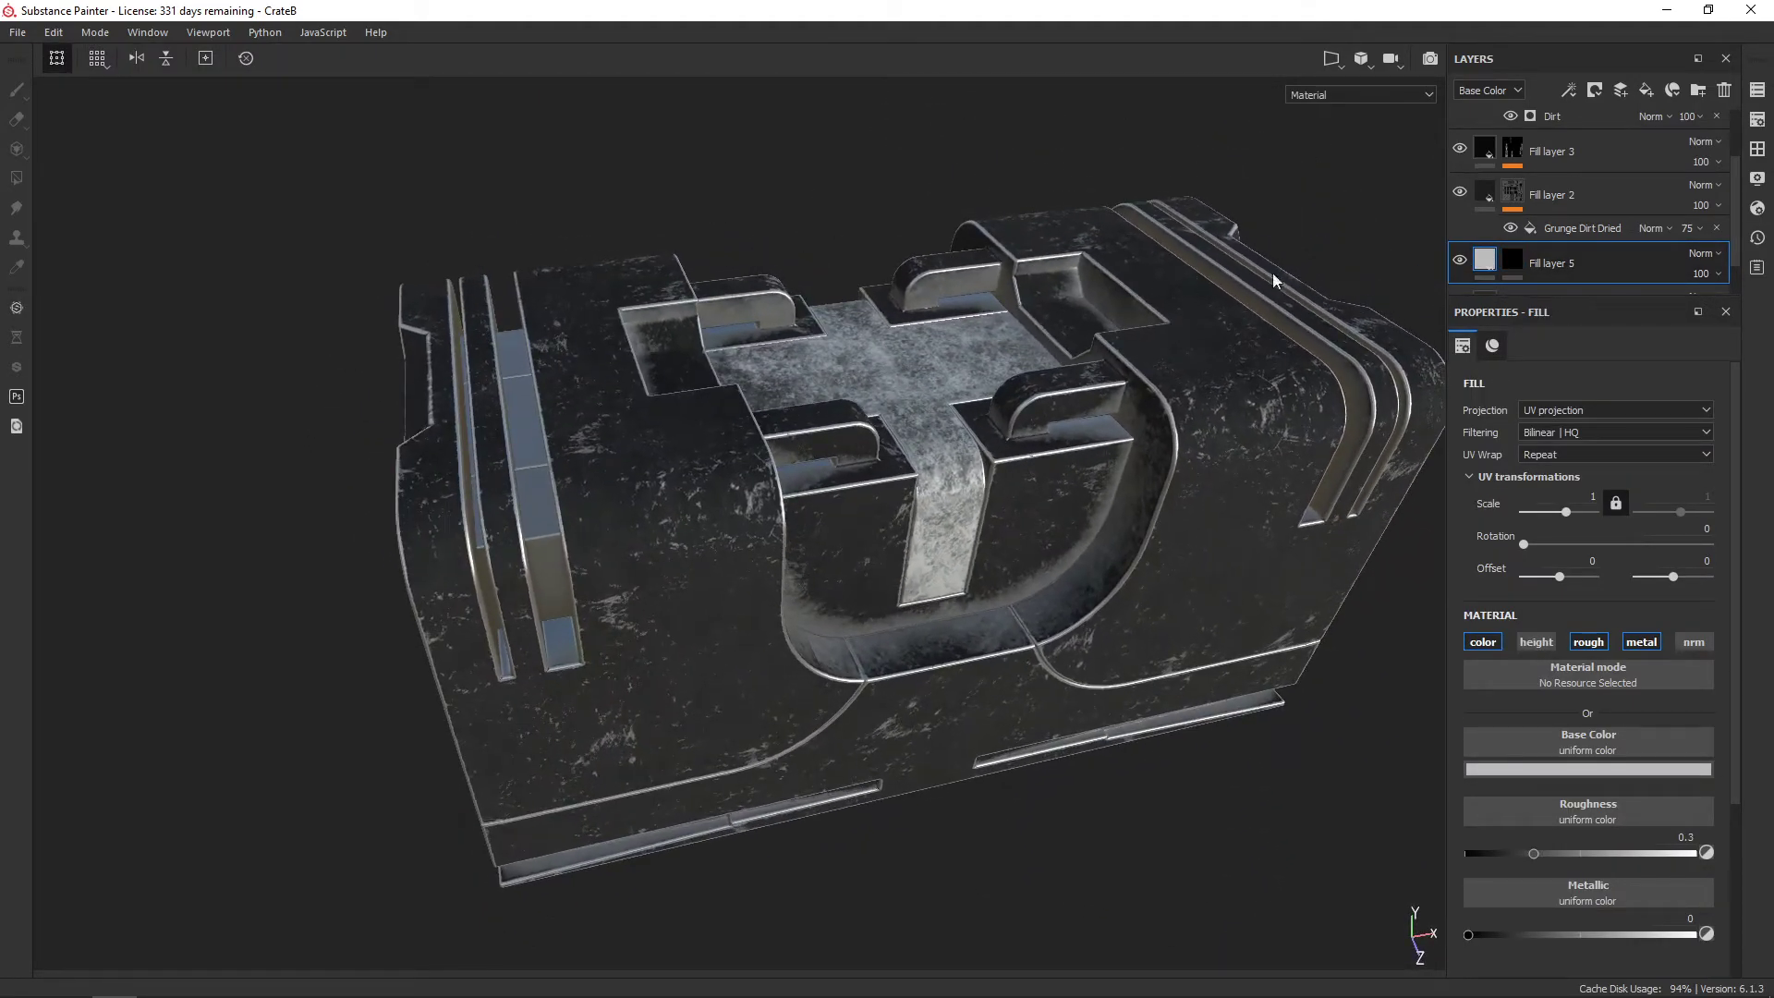
click(1459, 150)
click(1460, 193)
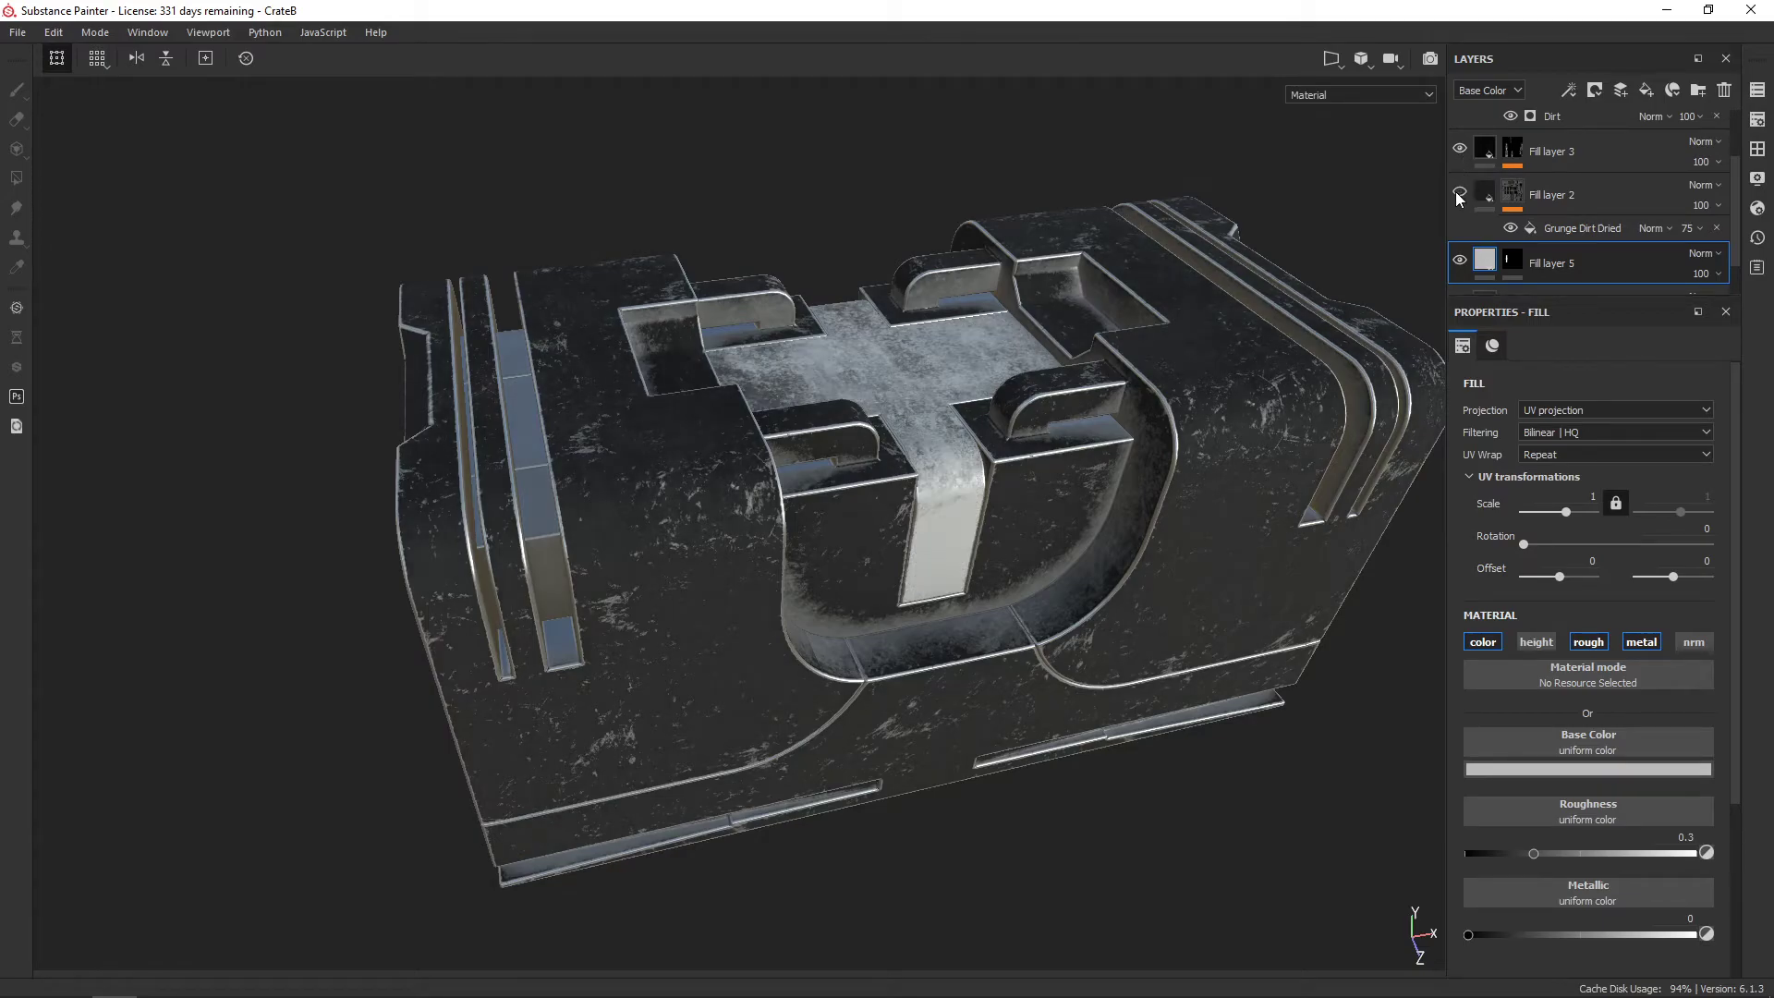
click(1460, 195)
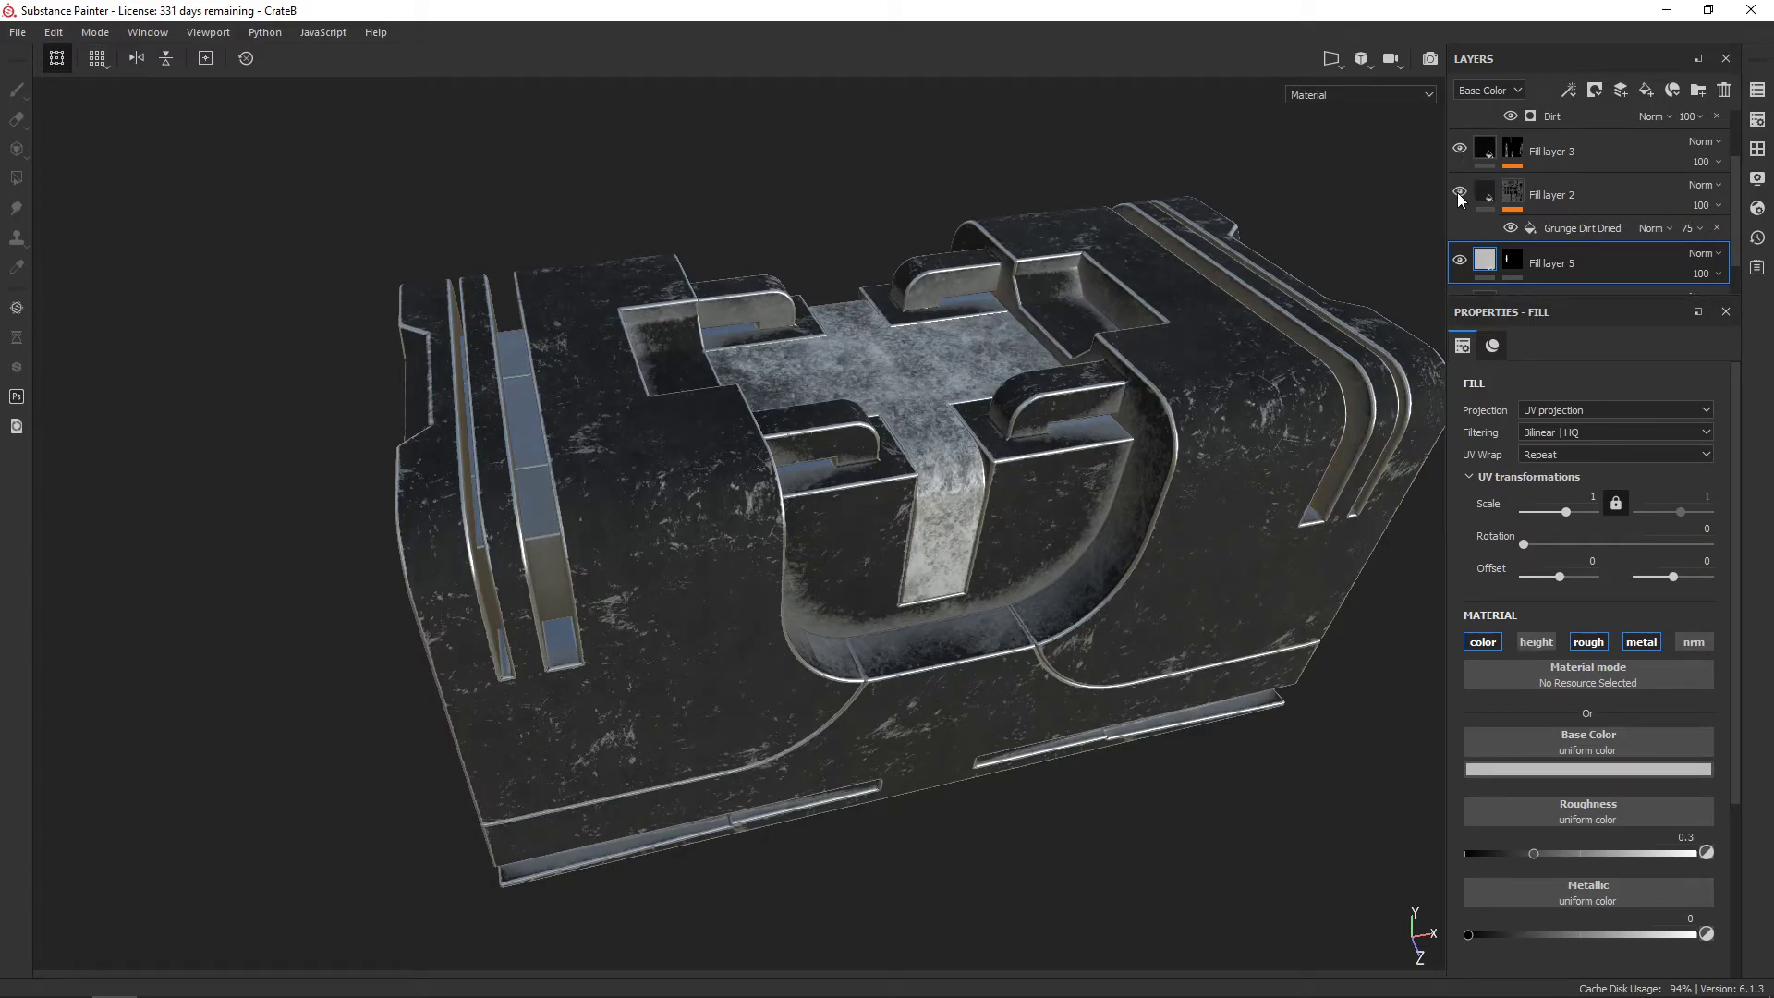
click(1459, 194)
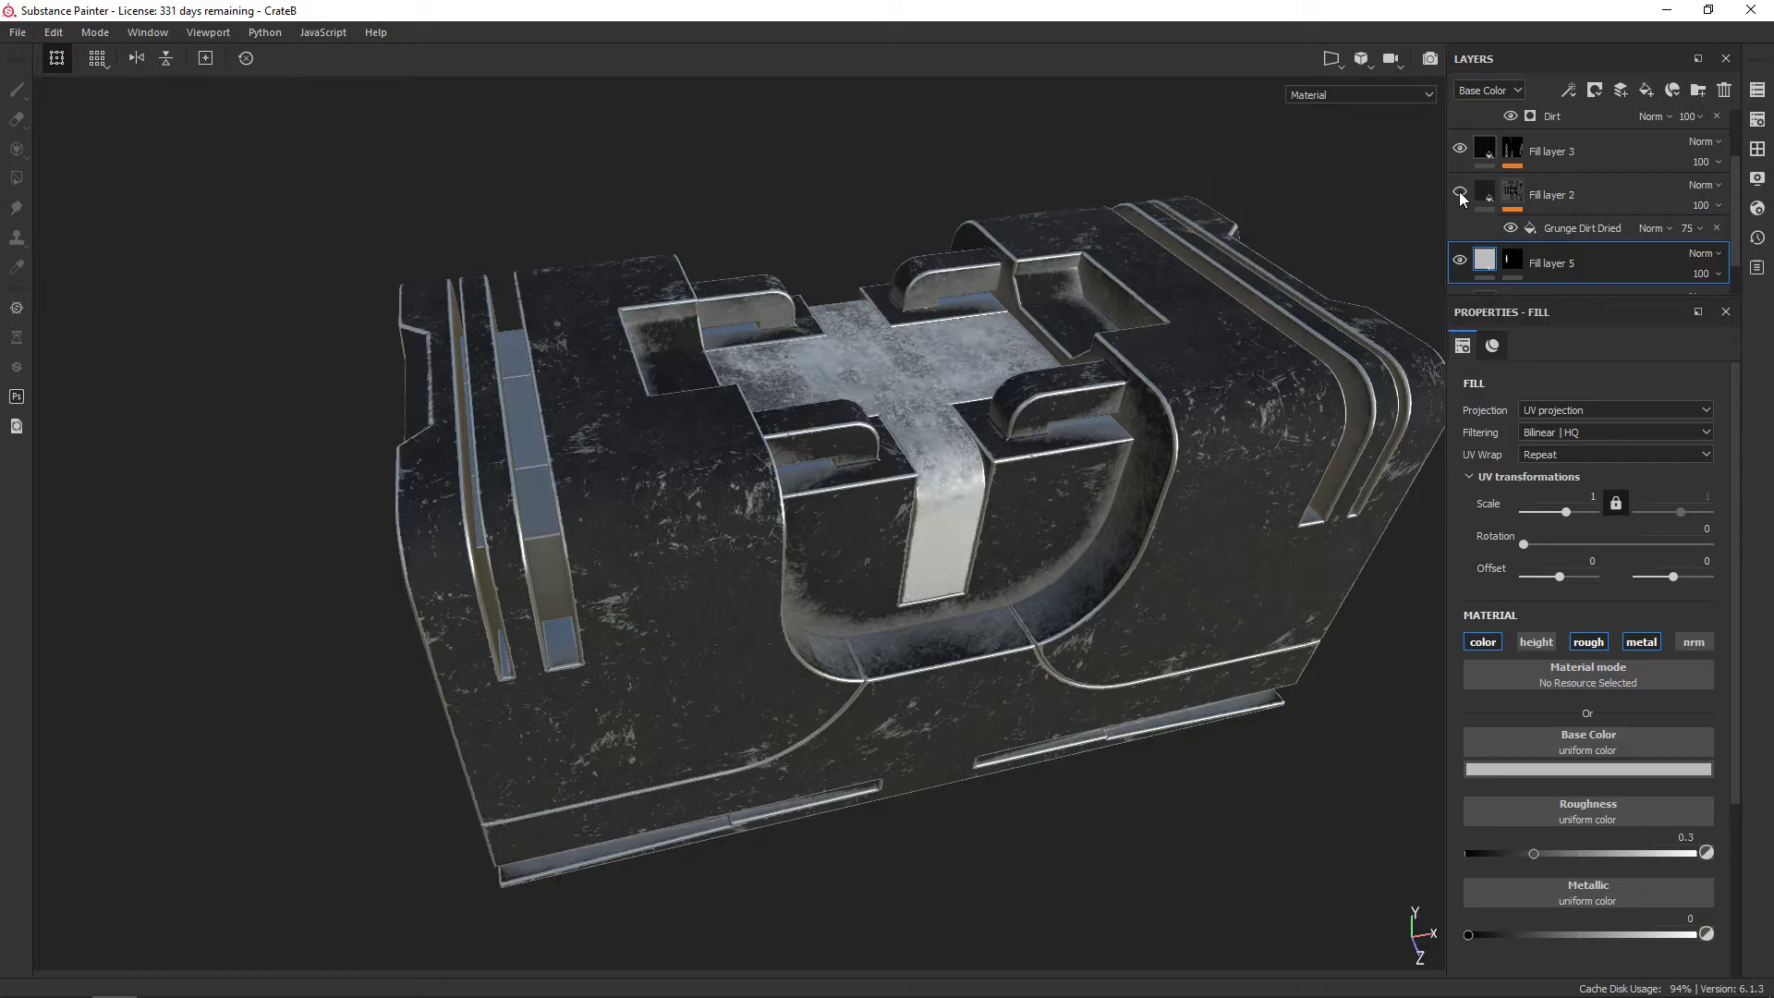
click(1460, 194)
click(1459, 194)
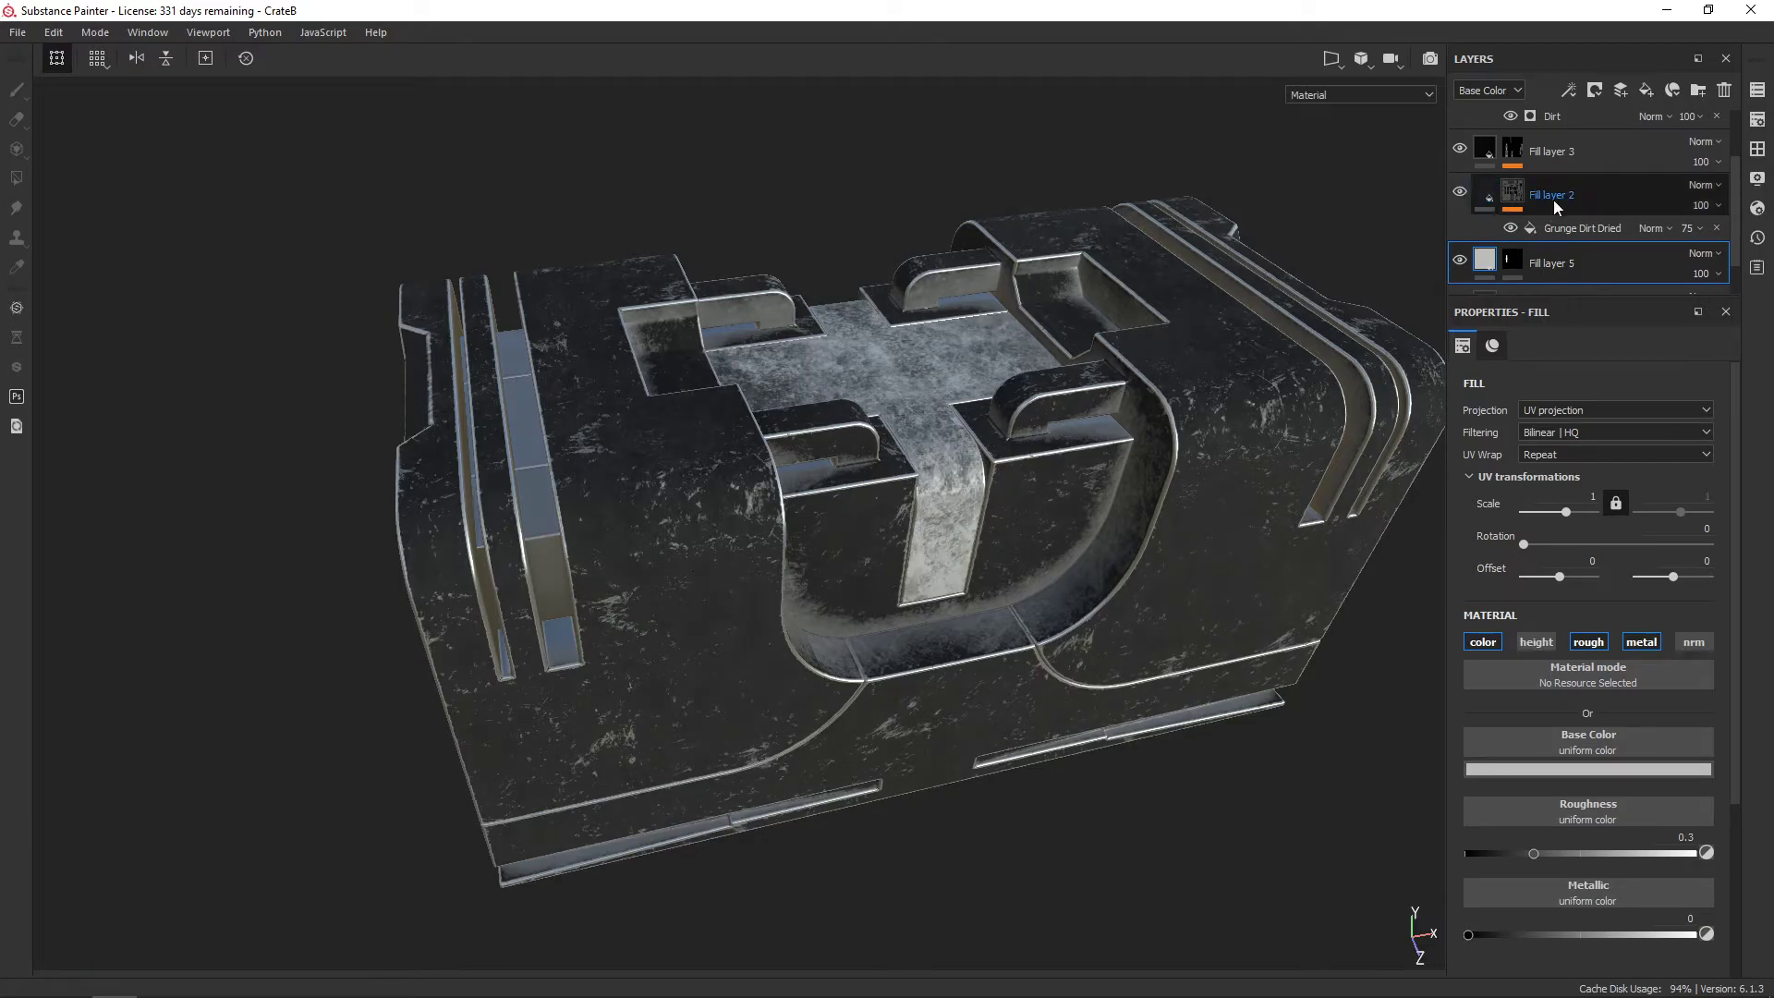
alt+drag(1271, 221, 1251, 213)
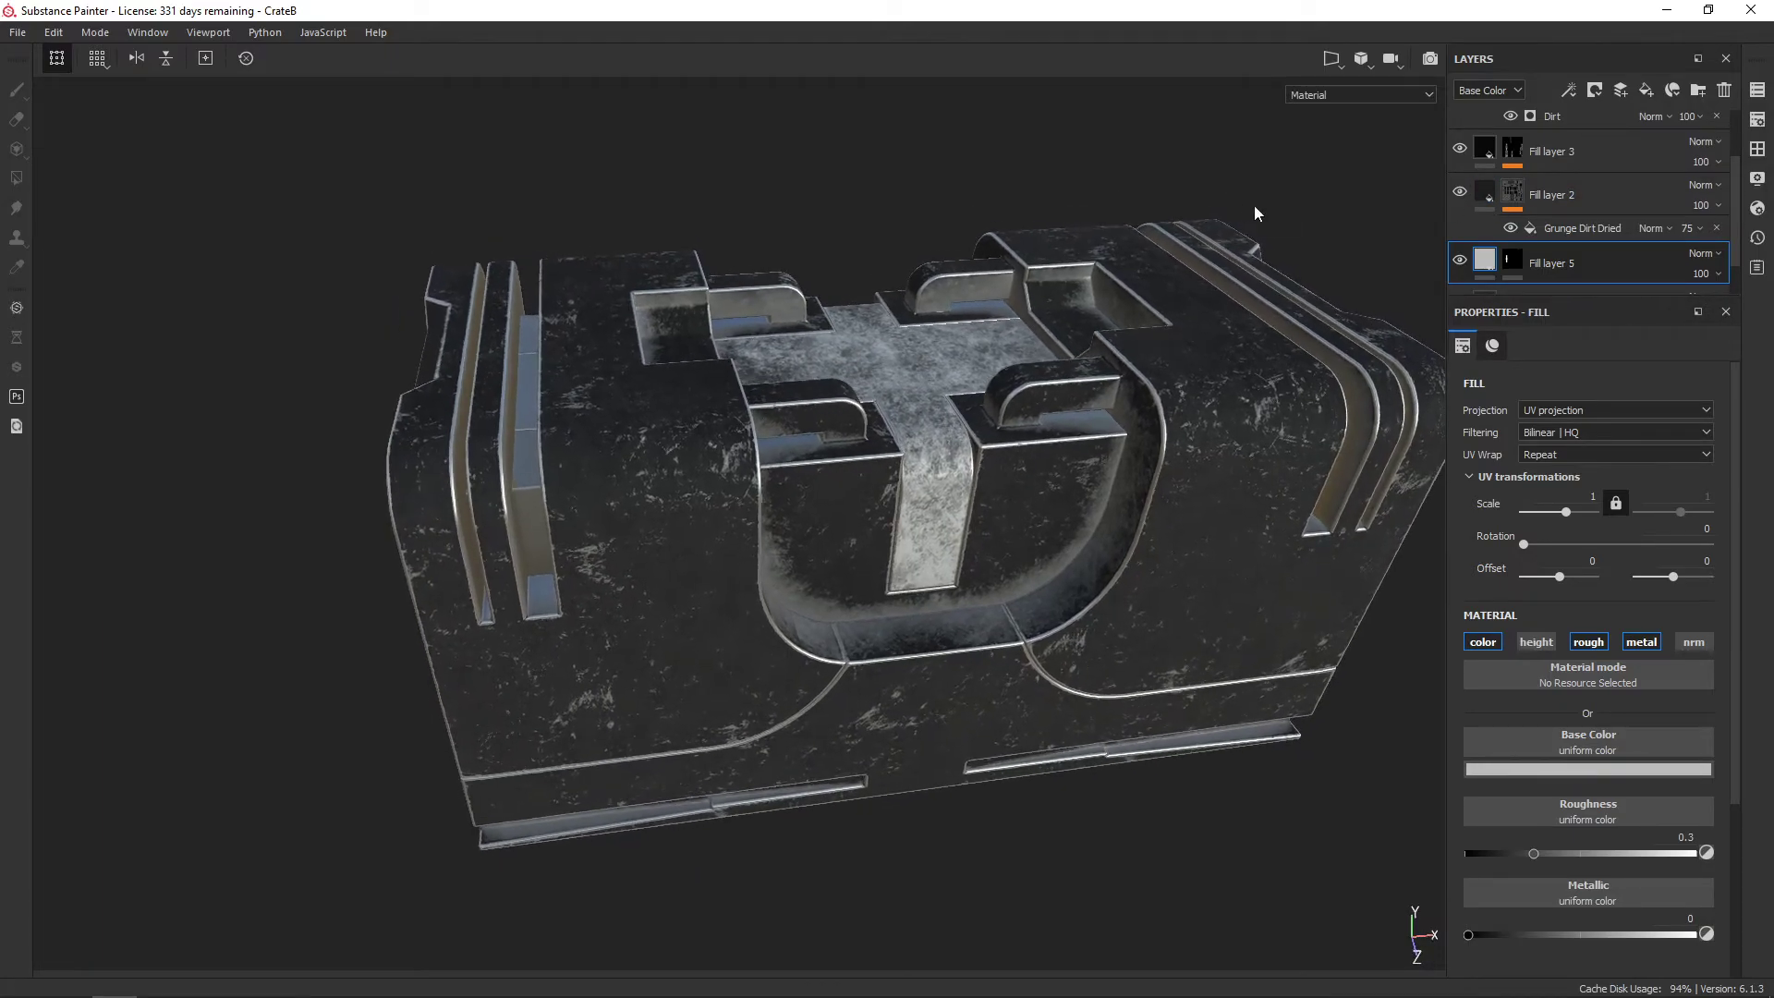
click(1459, 194)
click(1460, 194)
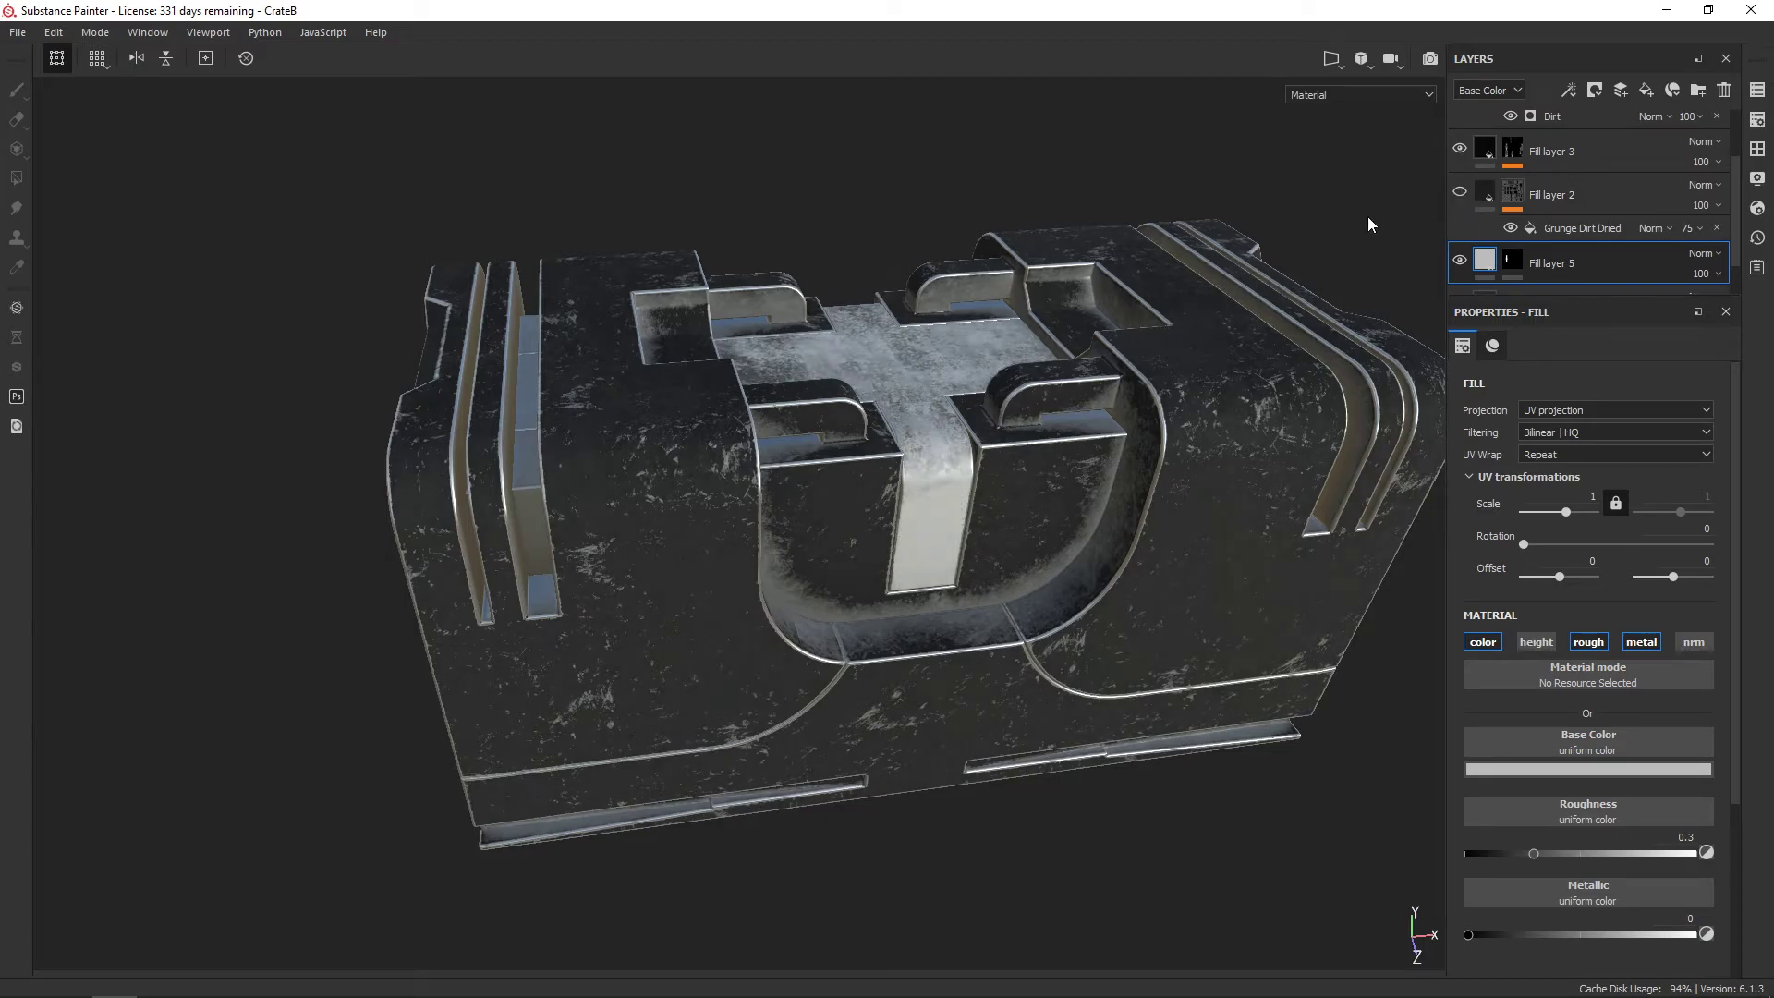
mouse_move(1372, 225)
alt+mouse_down()
mouse_move(1016, 247)
mouse_move(994, 218)
mouse_move(1205, 353)
alt+mouse_up()
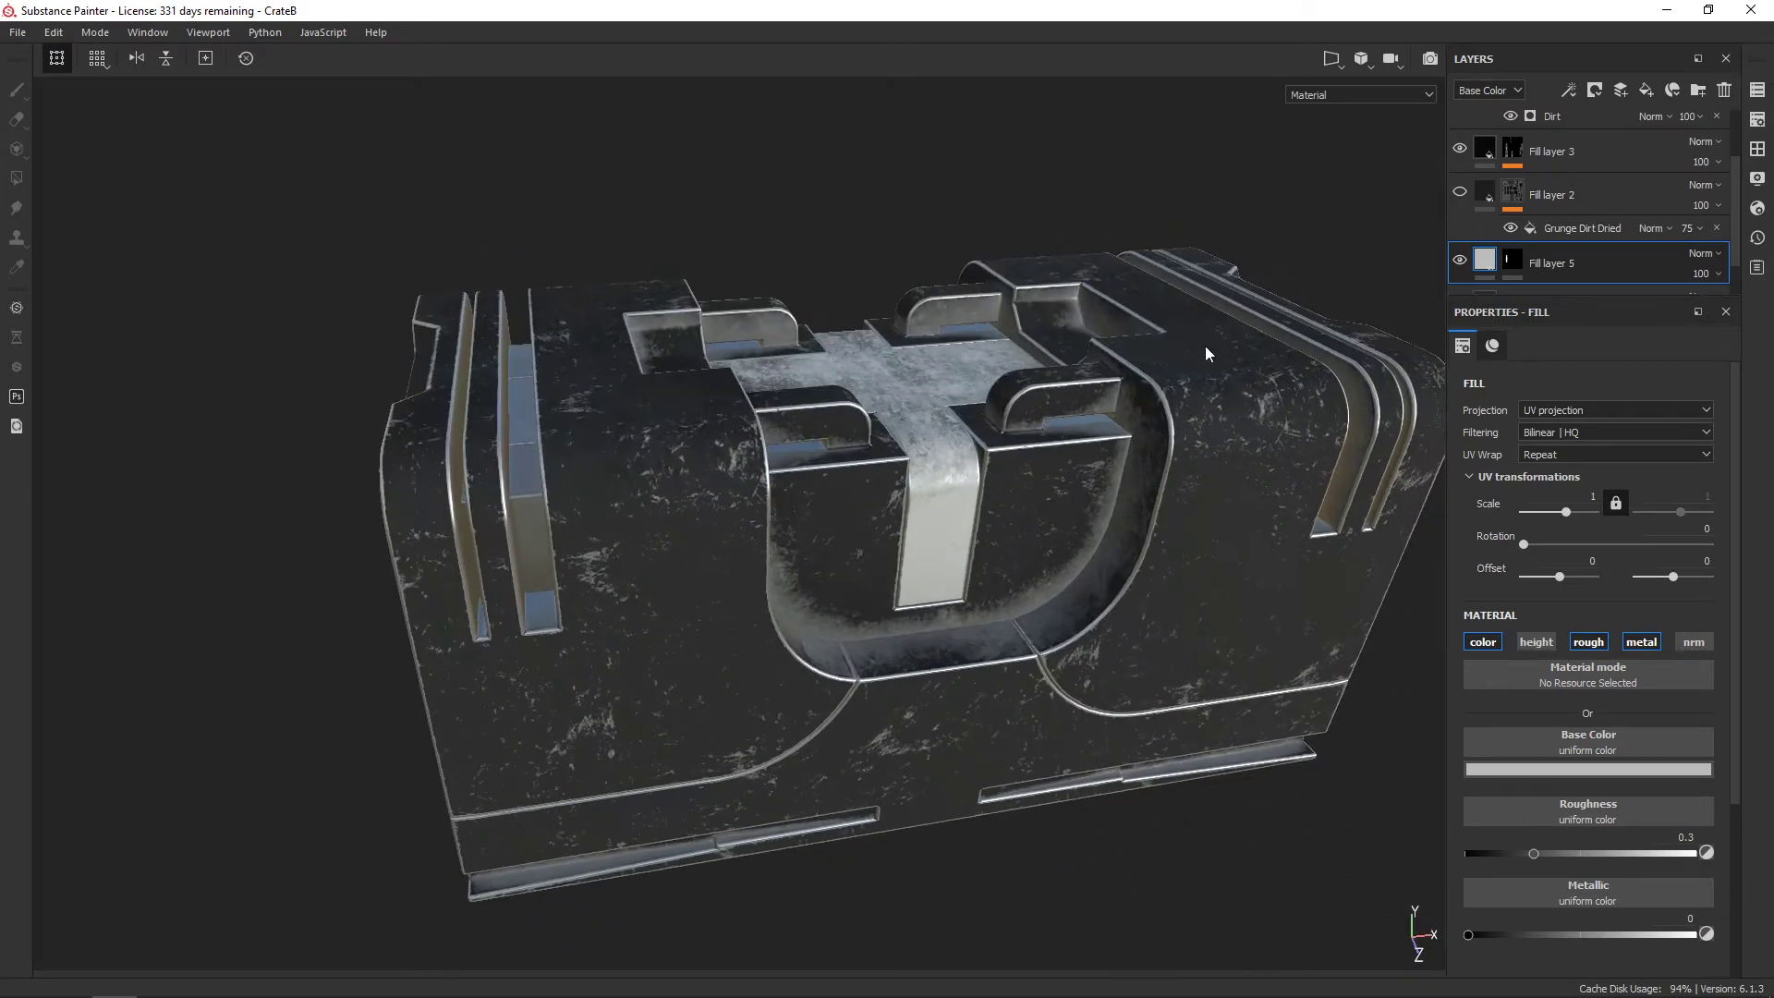
click(1459, 192)
Raise the Grunge Dirt Dried effect's opacity to 100
click(1694, 231)
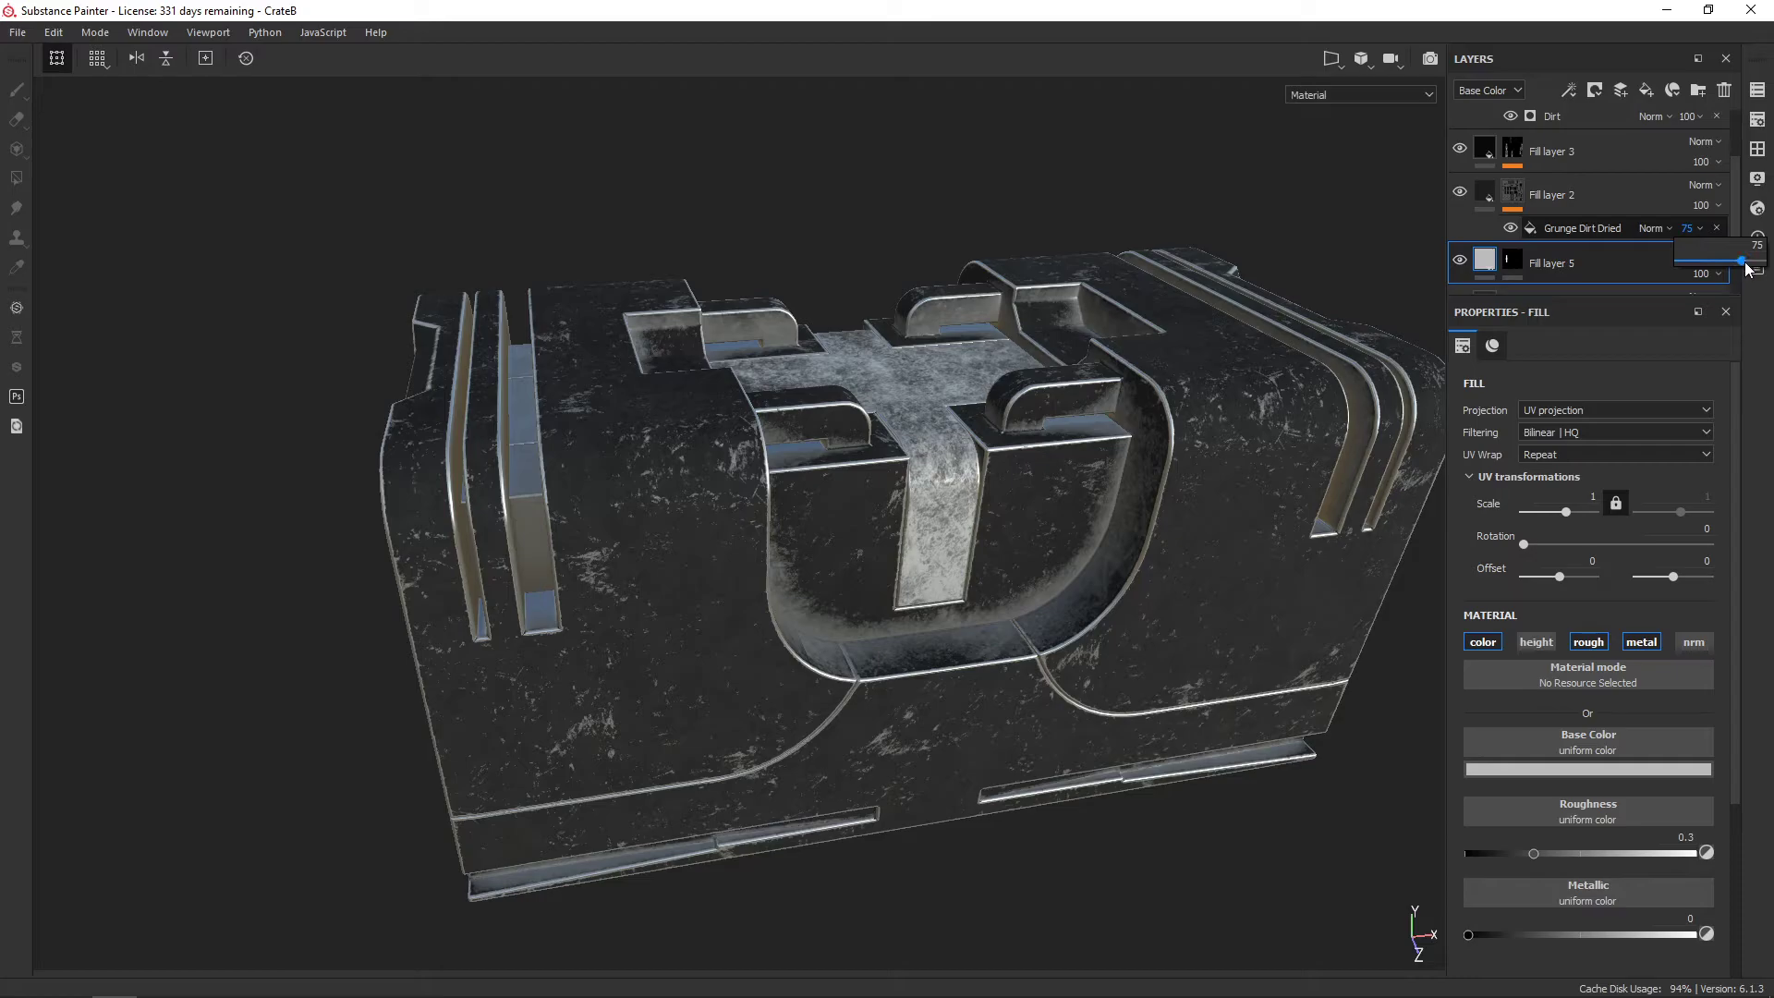
drag(1742, 262, 1760, 261)
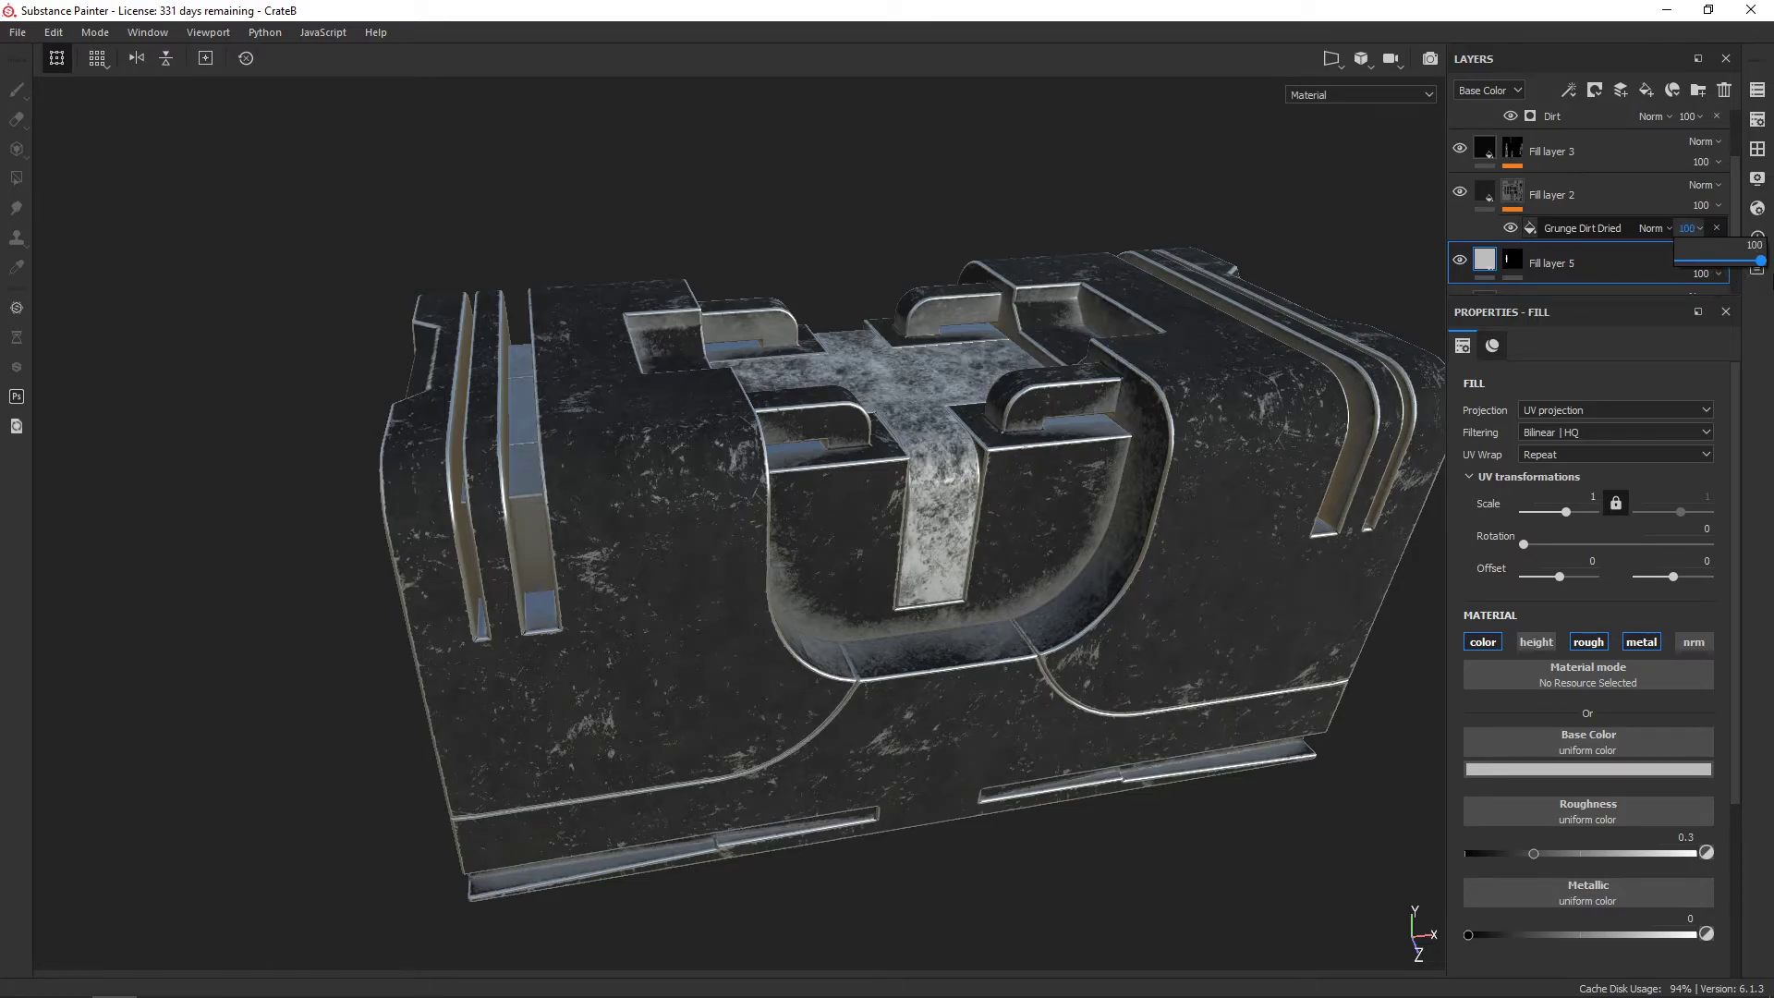
click(1485, 194)
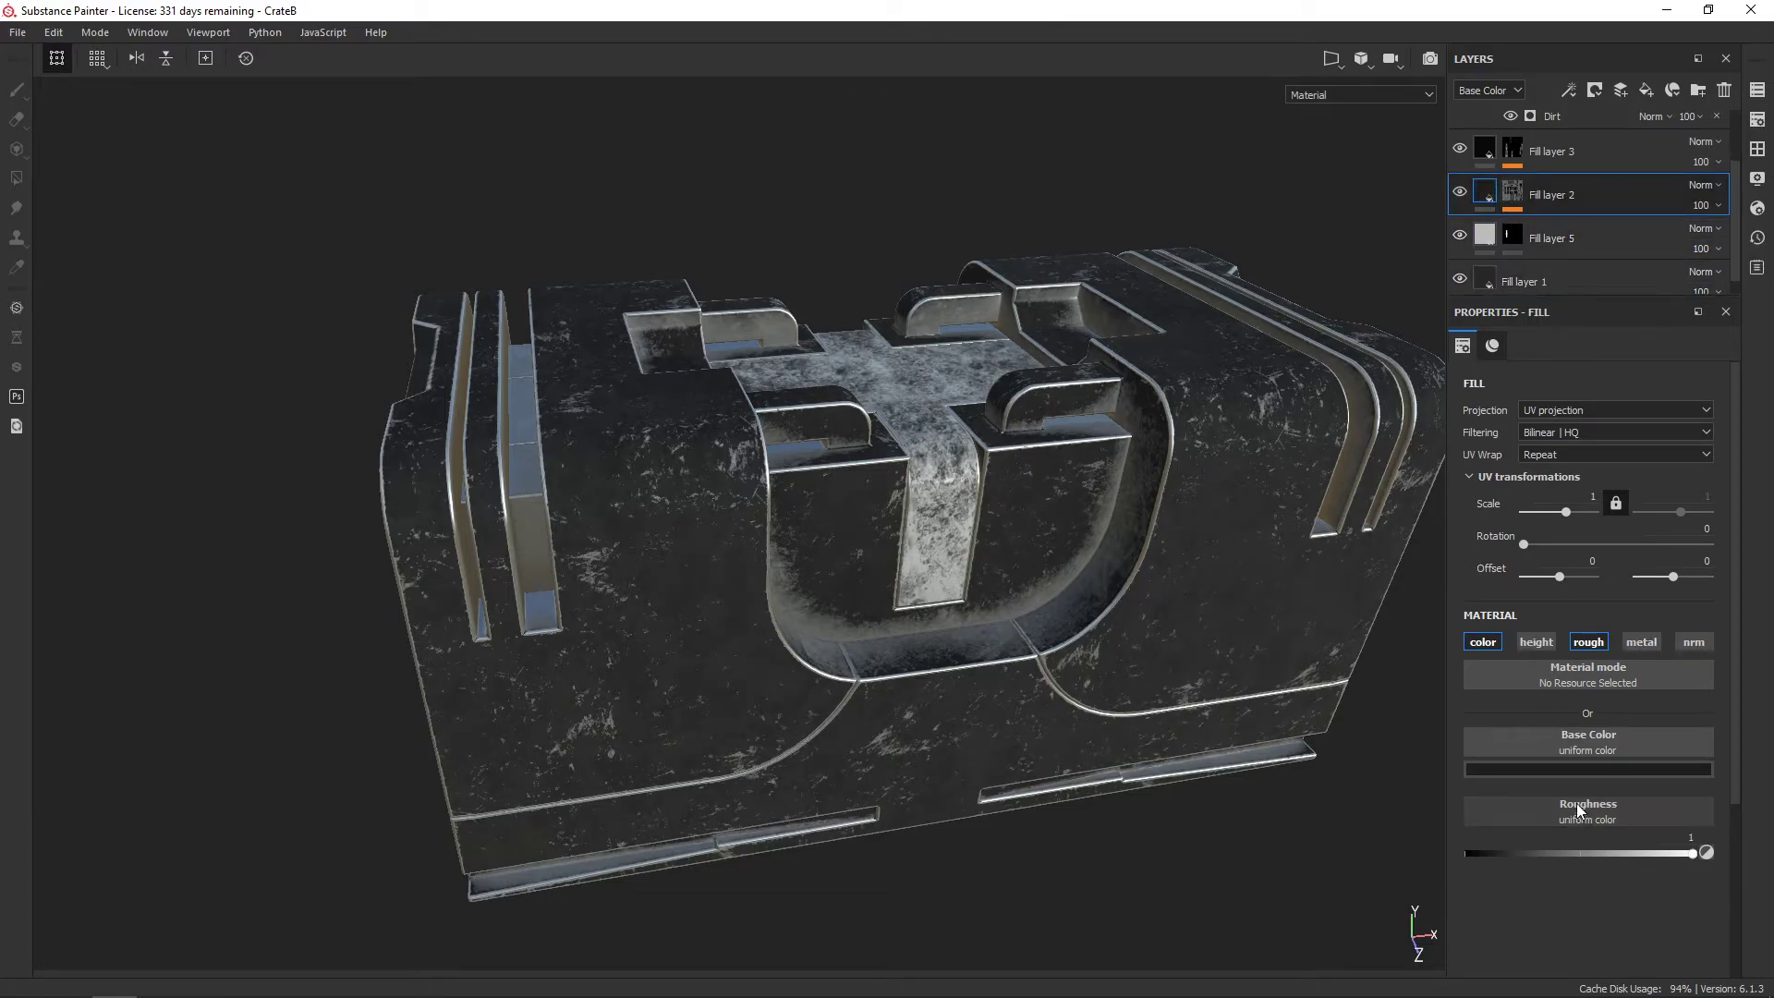
Darken Fill layer 2's base colour to near-black (0.005) and select its mask
click(1557, 764)
mouse_move(1525, 888)
mouse_down()
mouse_move(1461, 982)
mouse_move(1502, 939)
mouse_up()
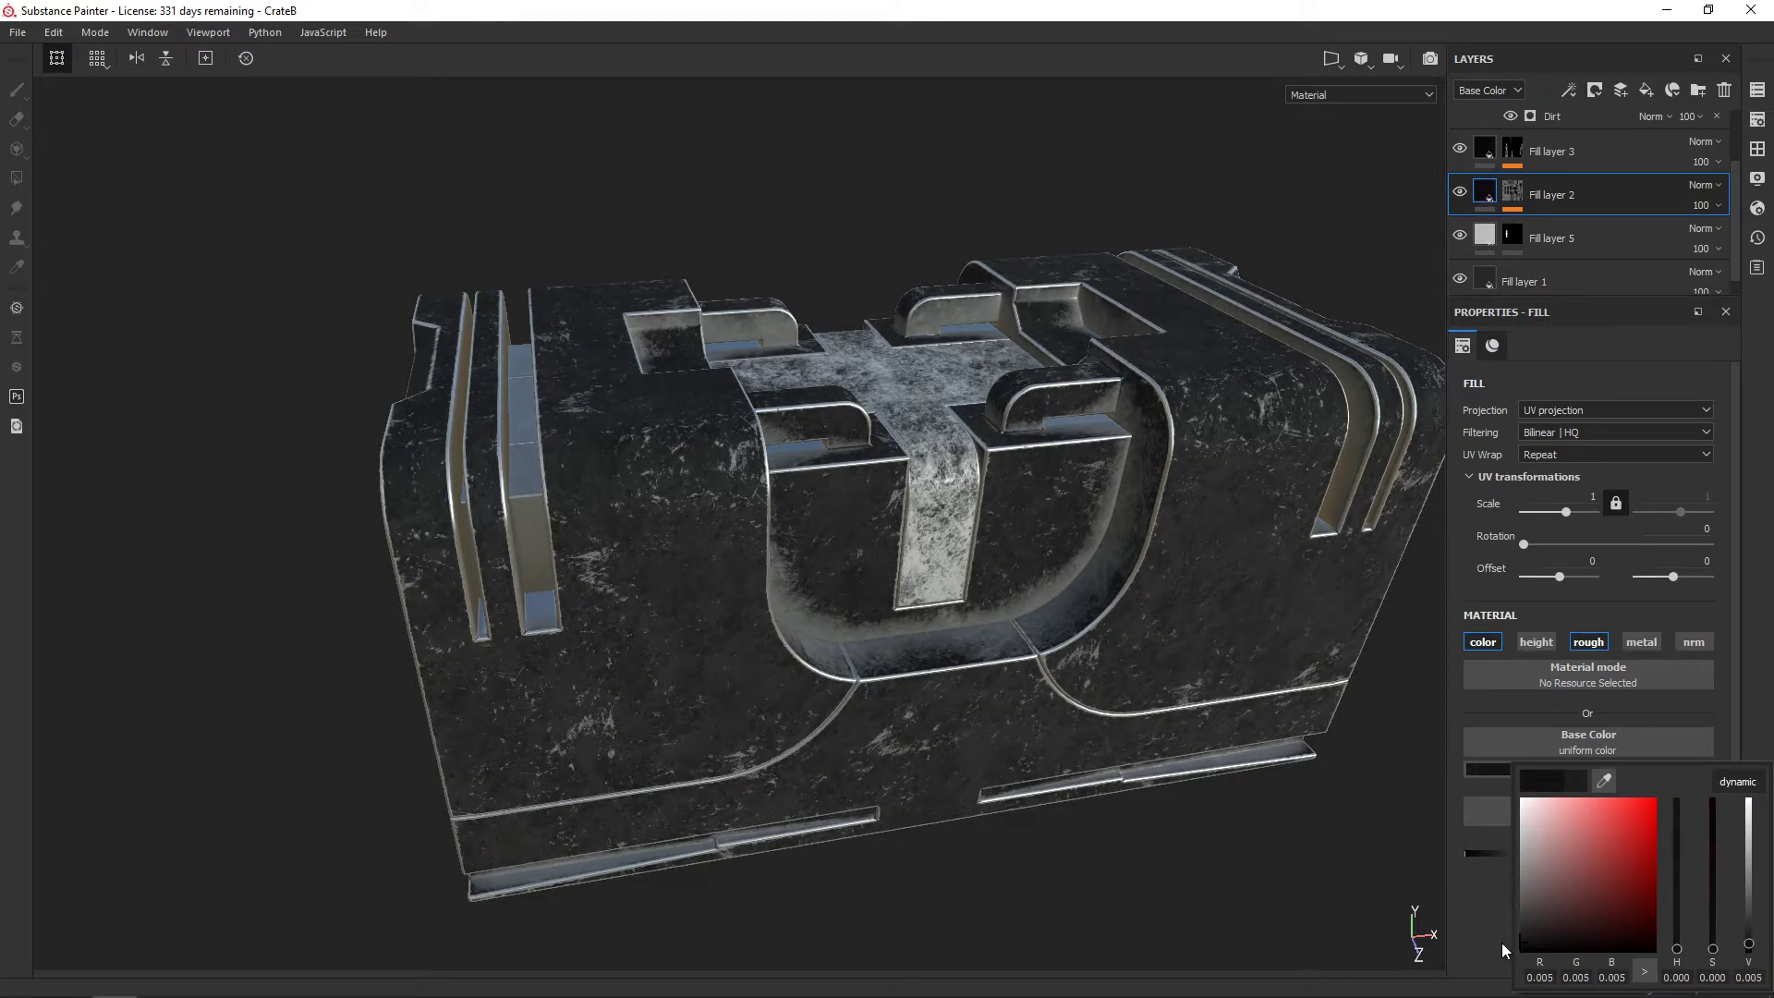
mouse_move(1275, 554)
alt+mouse_down()
mouse_move(1108, 543)
mouse_move(1549, 217)
alt+mouse_up()
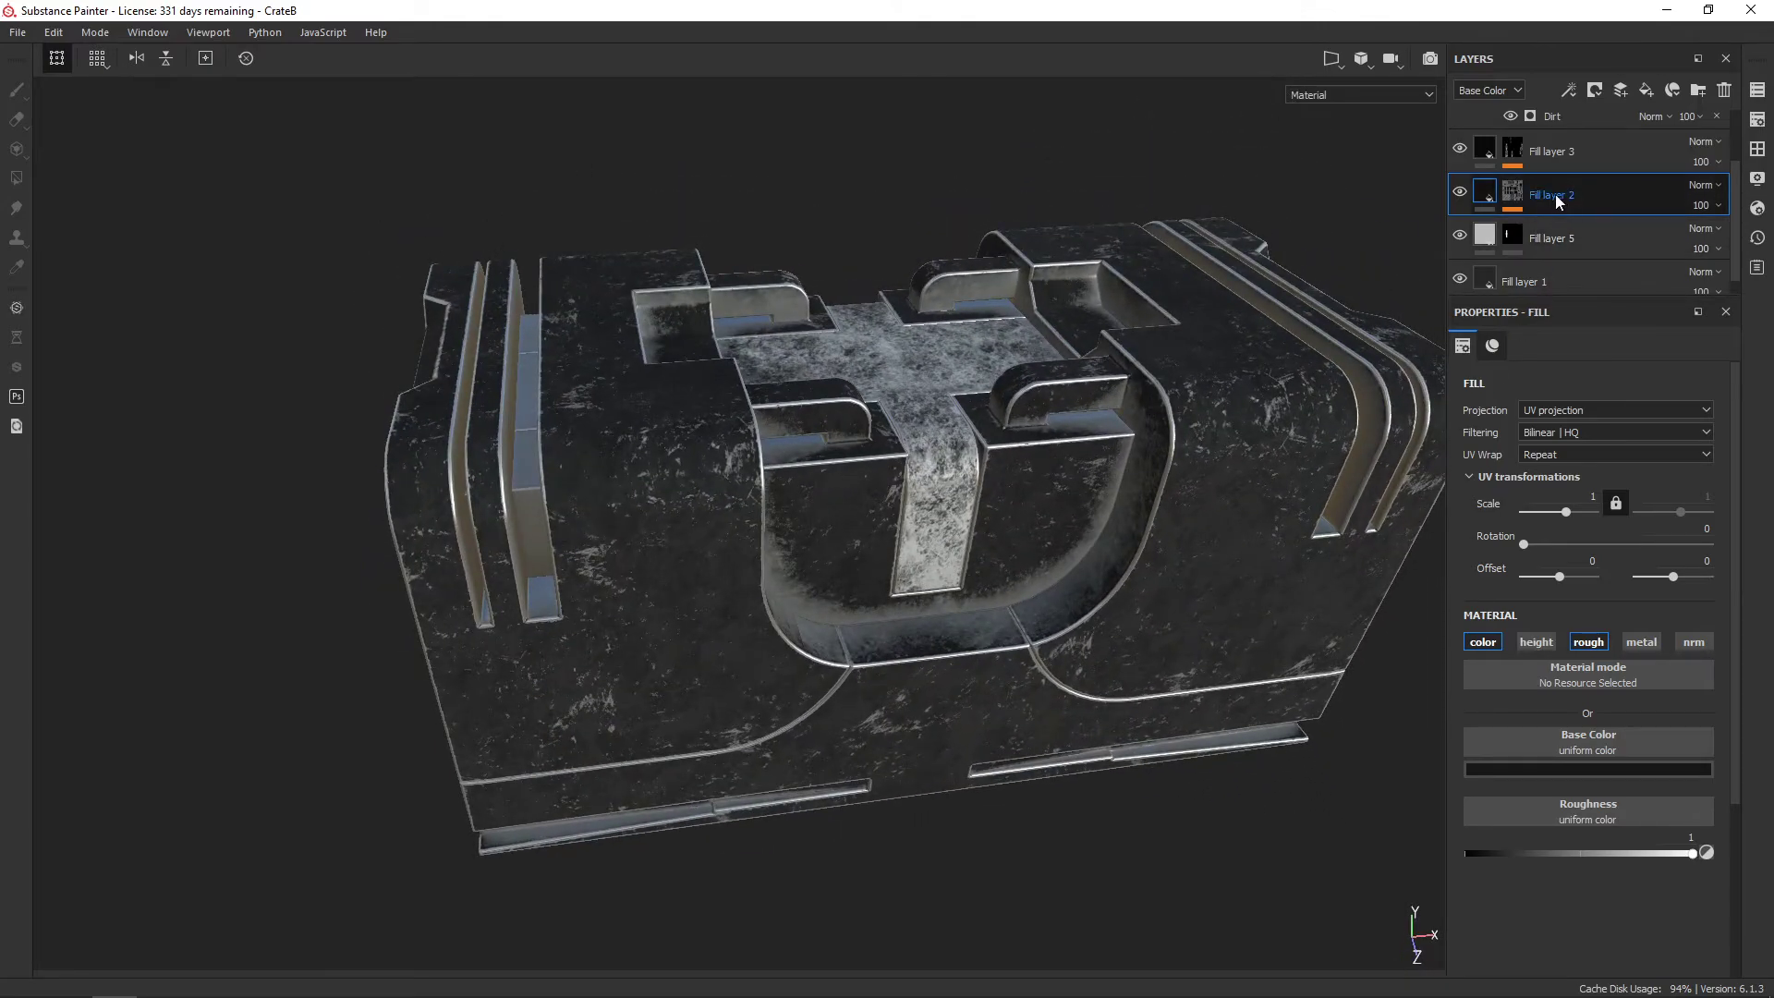
click(1513, 192)
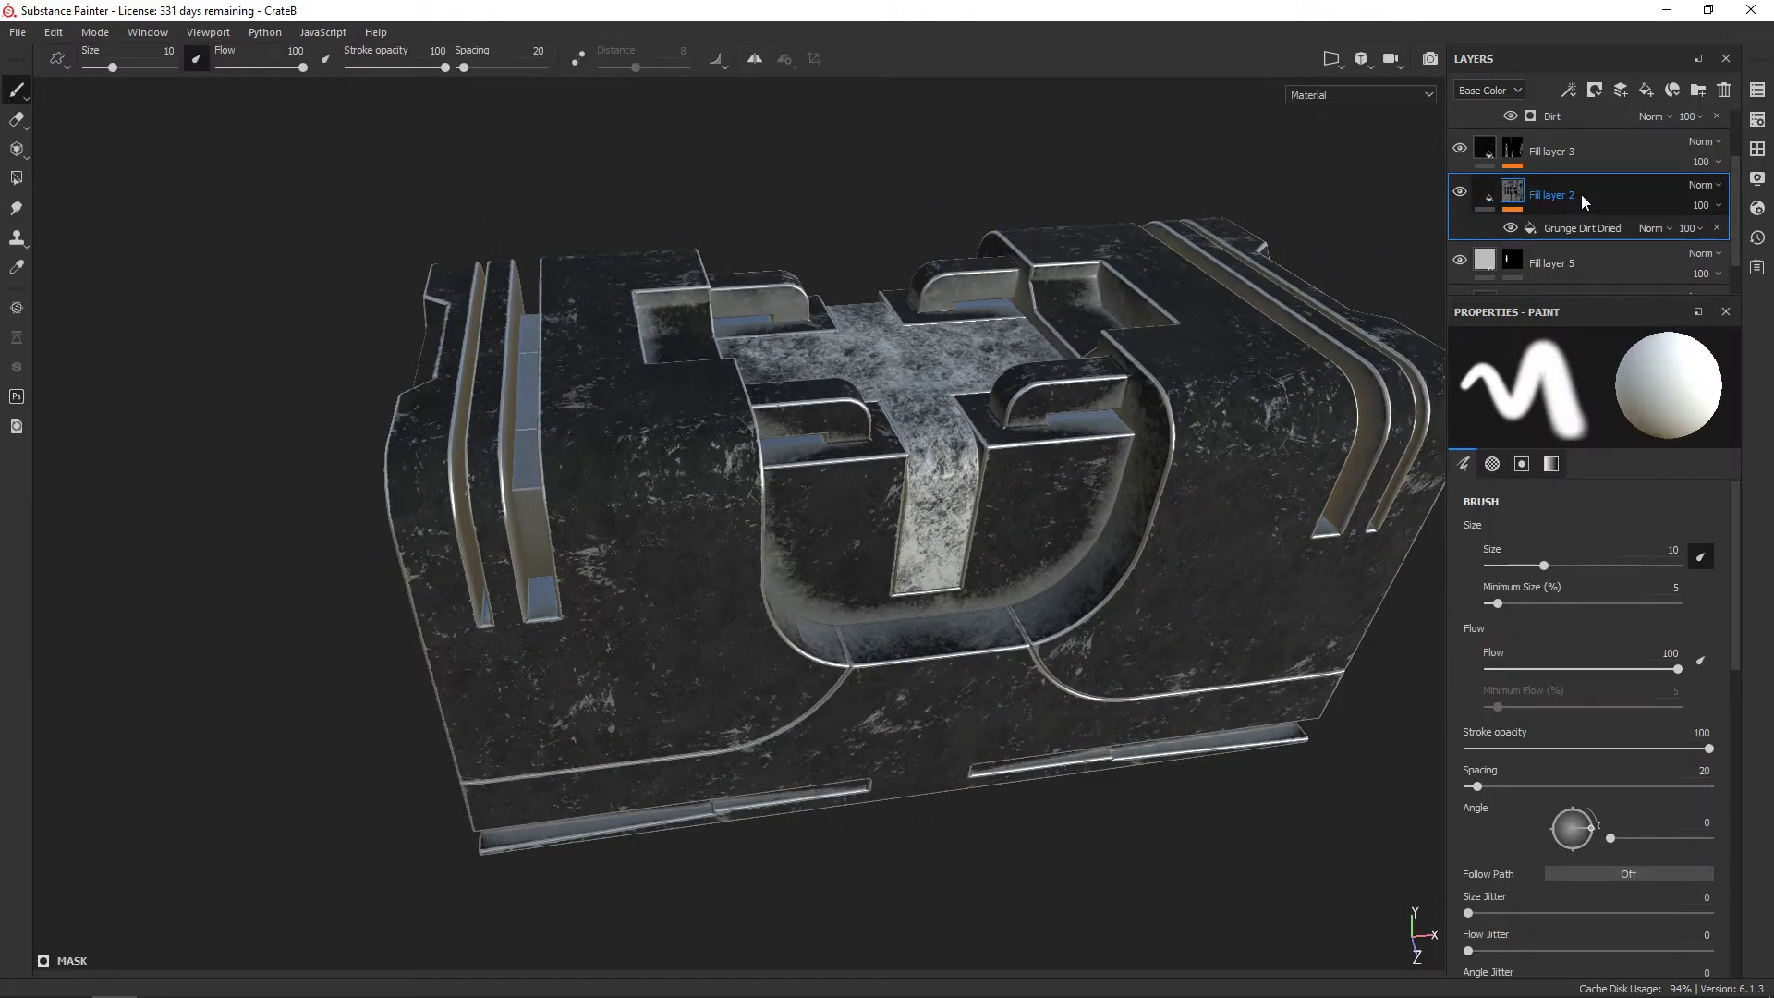
Clear Grunge Dirt Dried from Fill layer 2's mask, then test a polygon fill on the cross and undo it
right_click(1593, 196)
click(1617, 229)
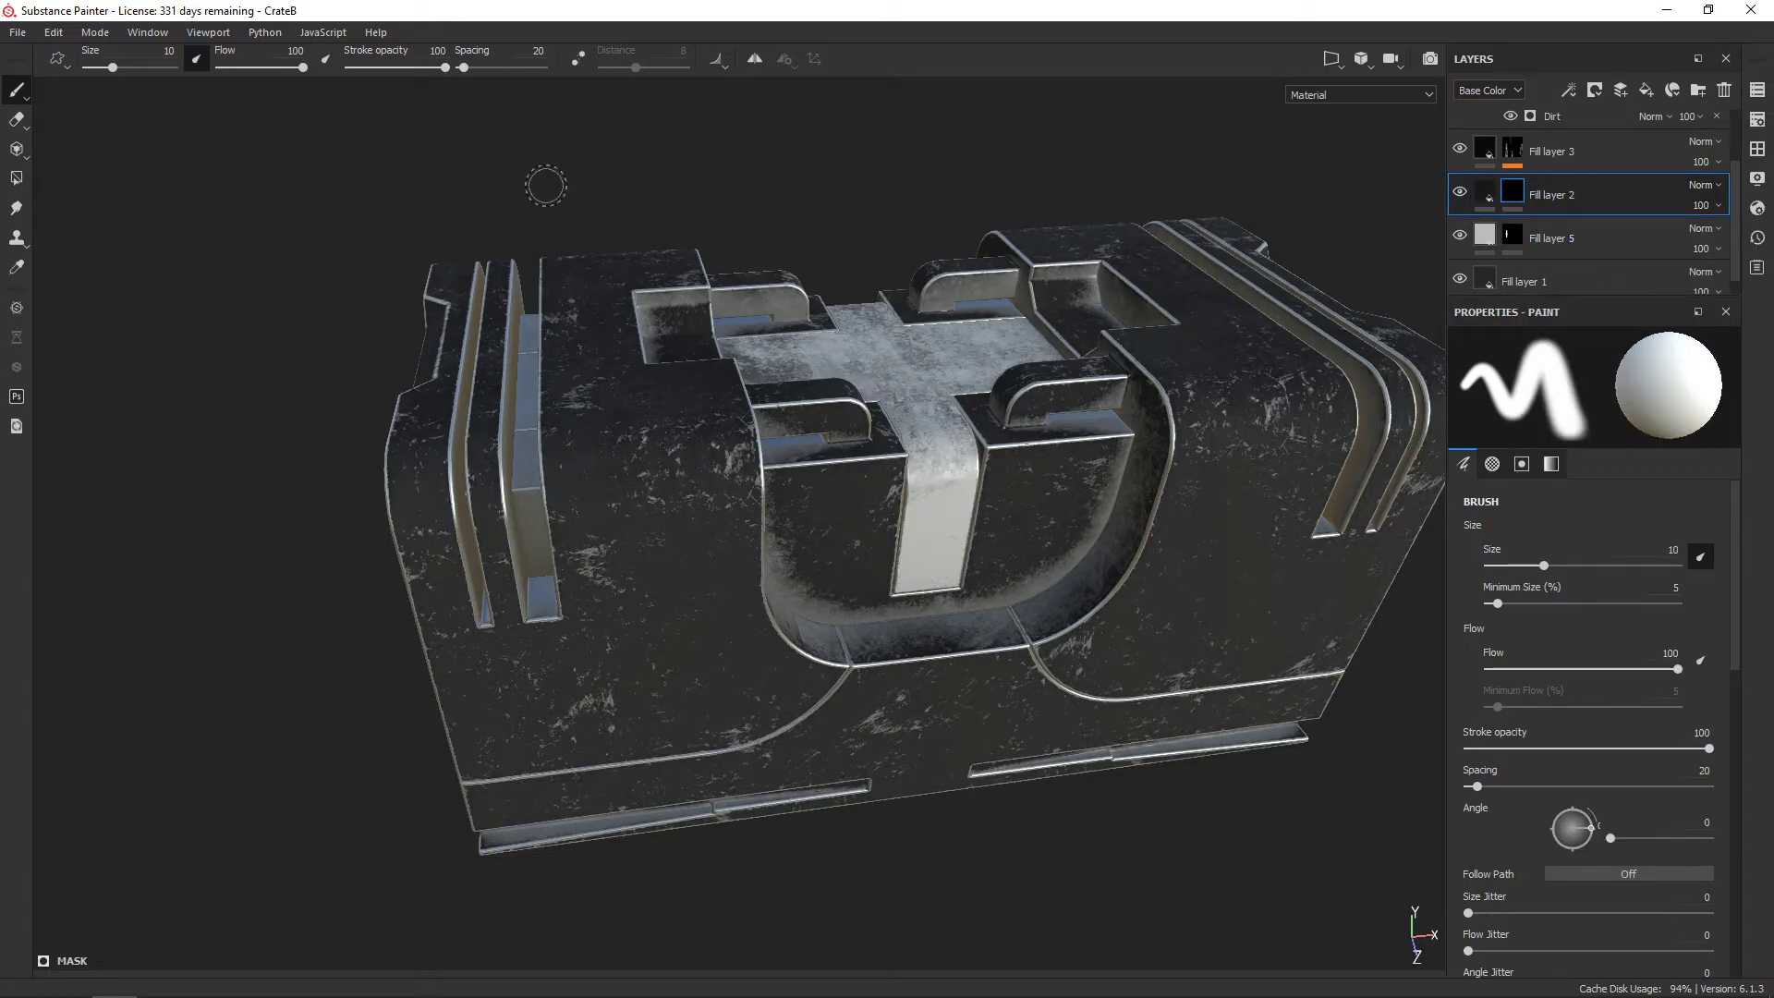
click(16, 178)
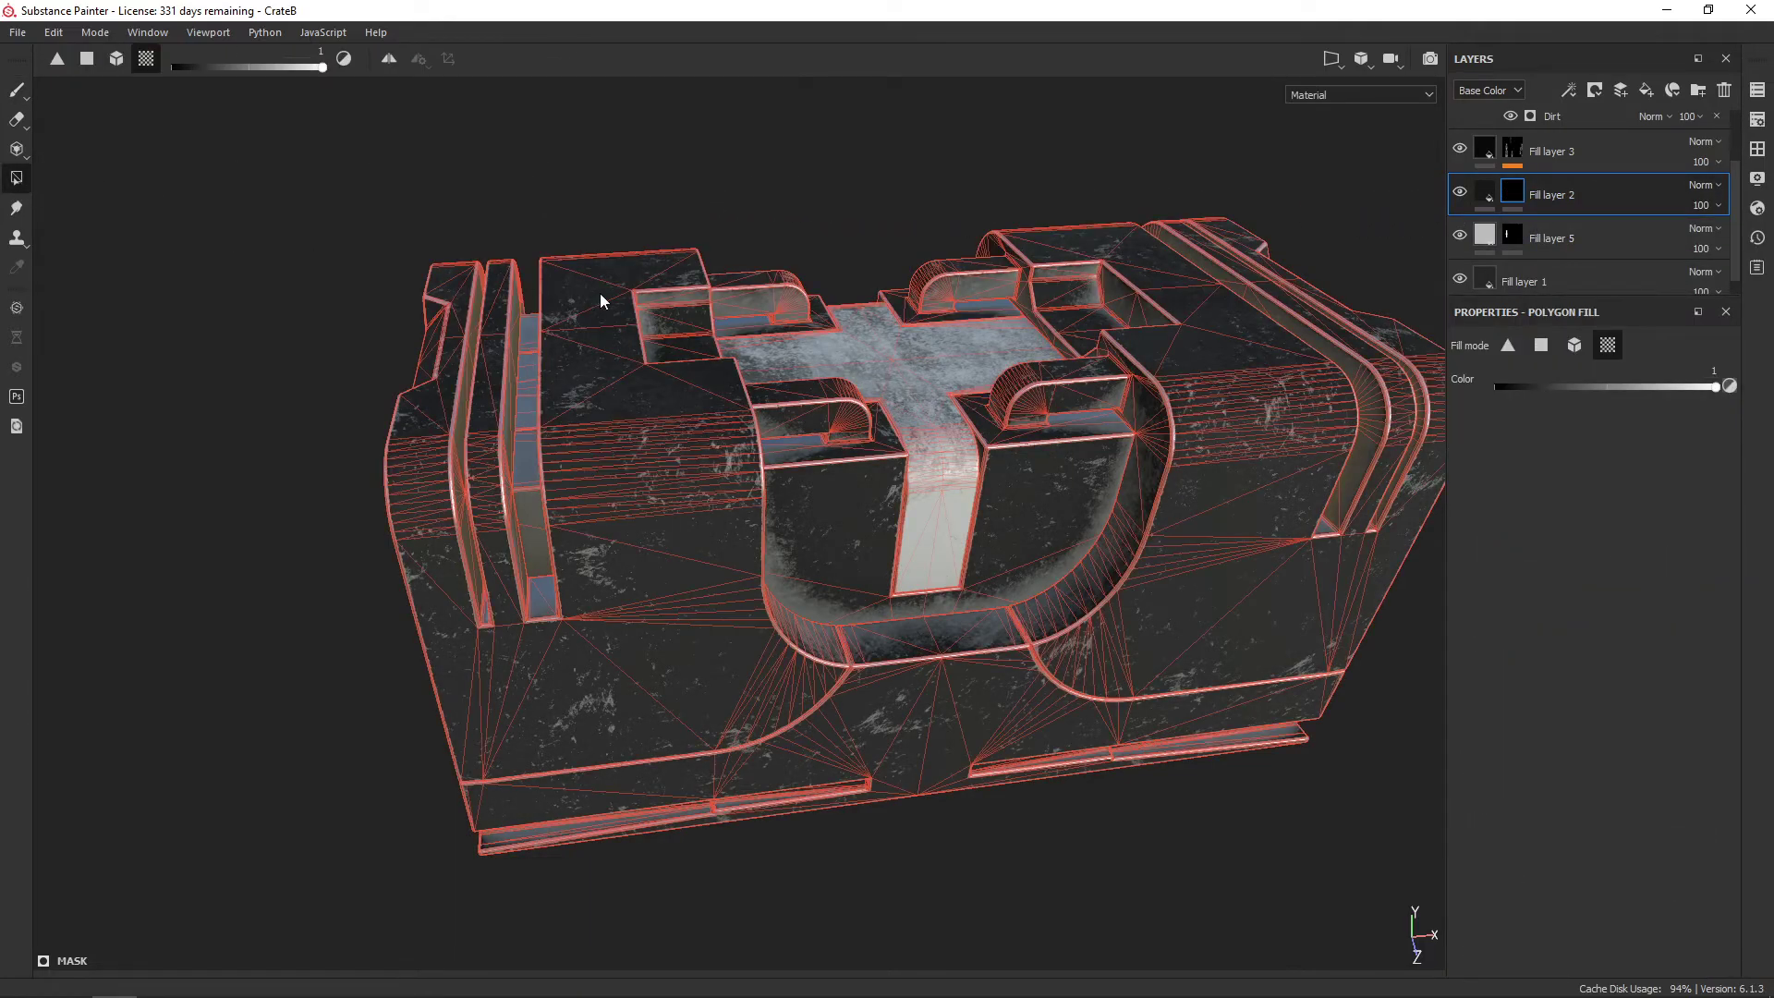
click(914, 368)
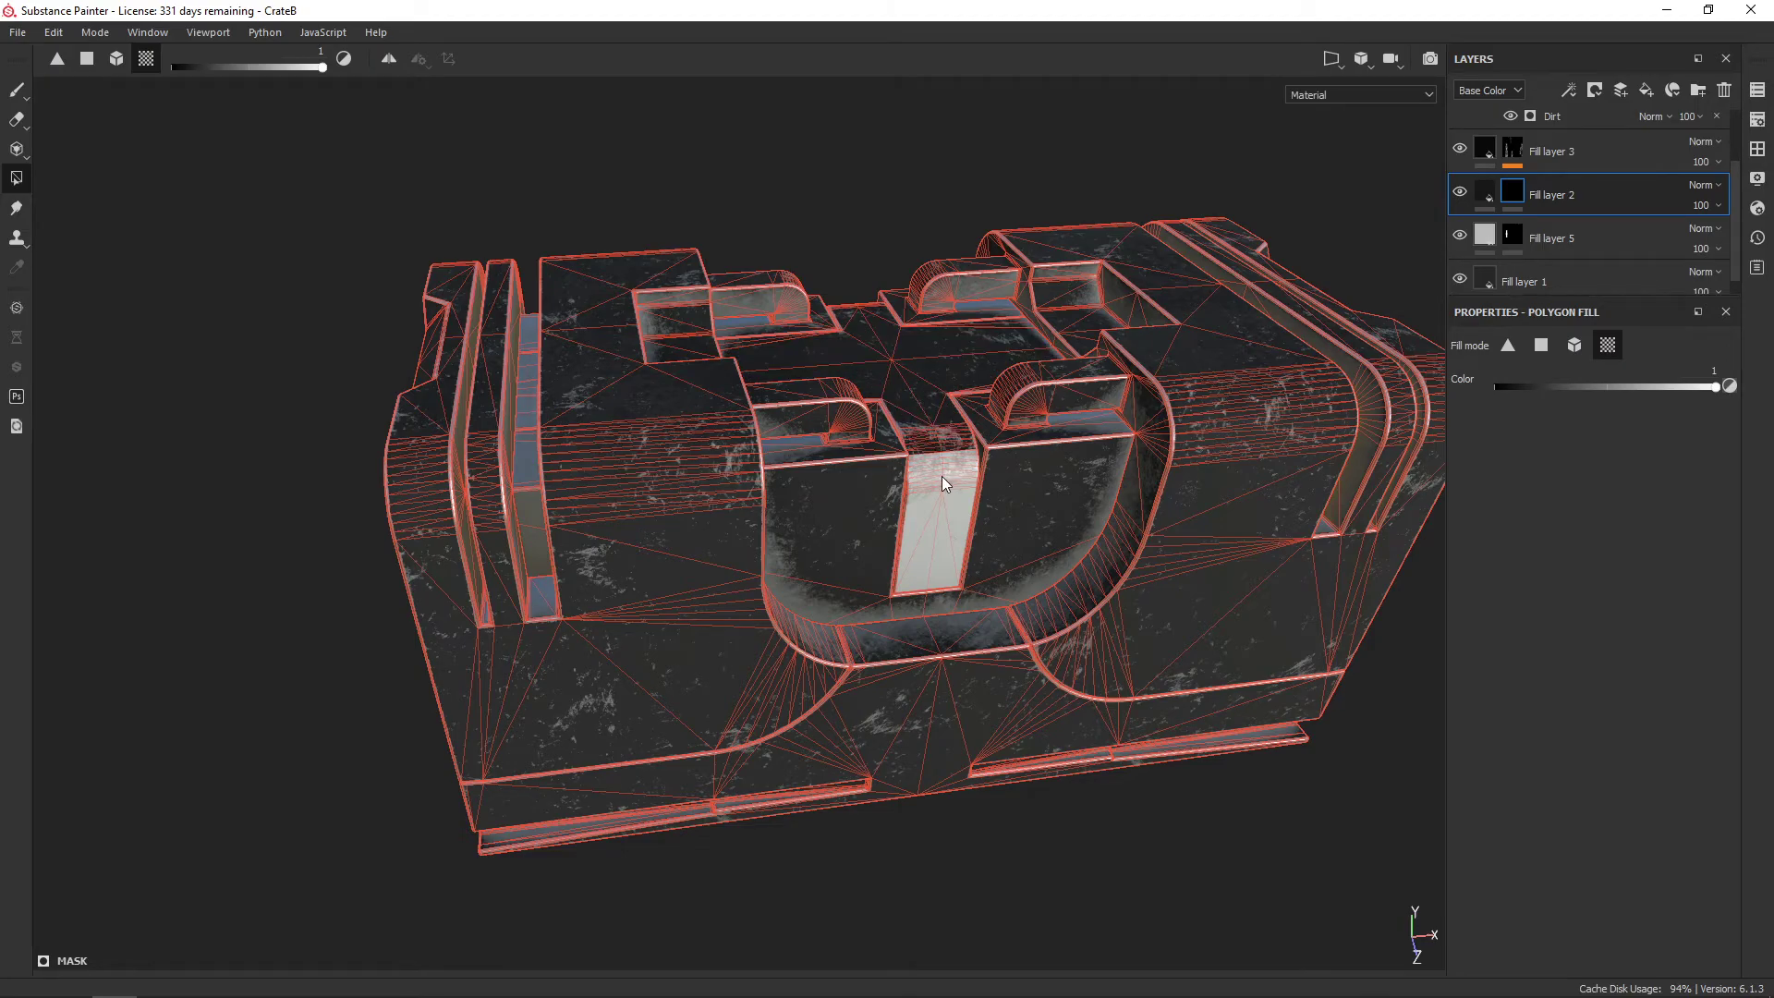
alt+drag(941, 475, 1082, 414)
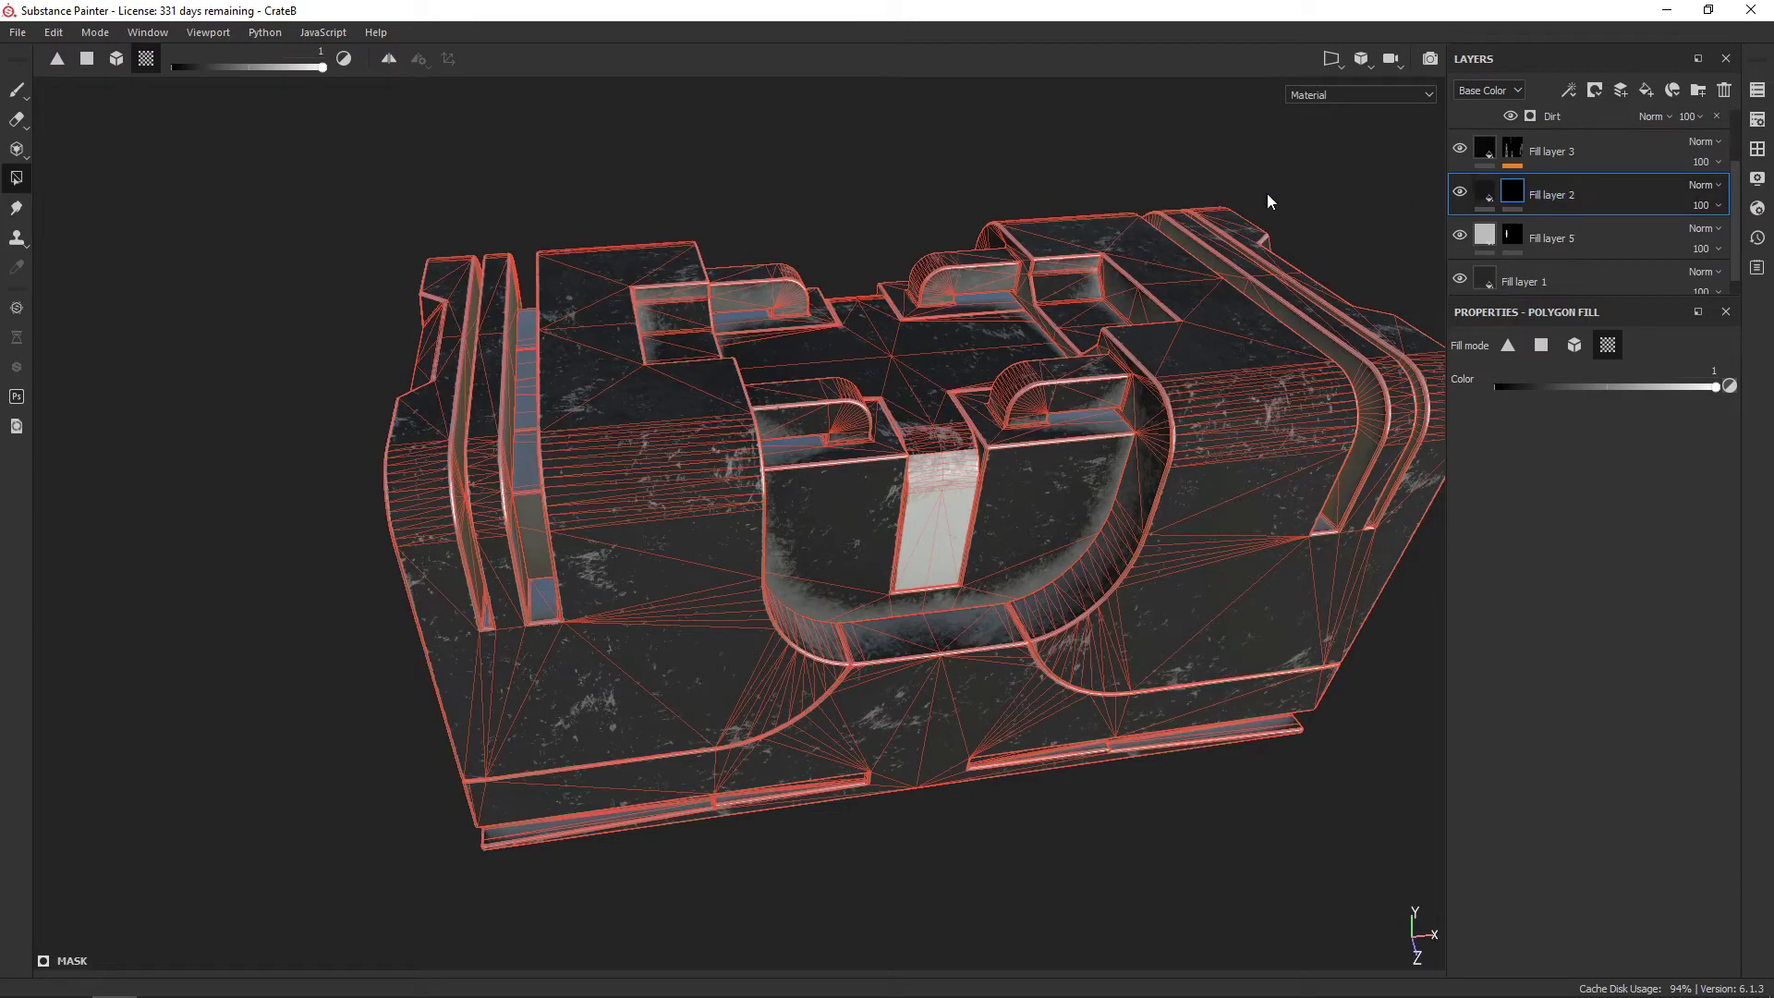
click(16, 89)
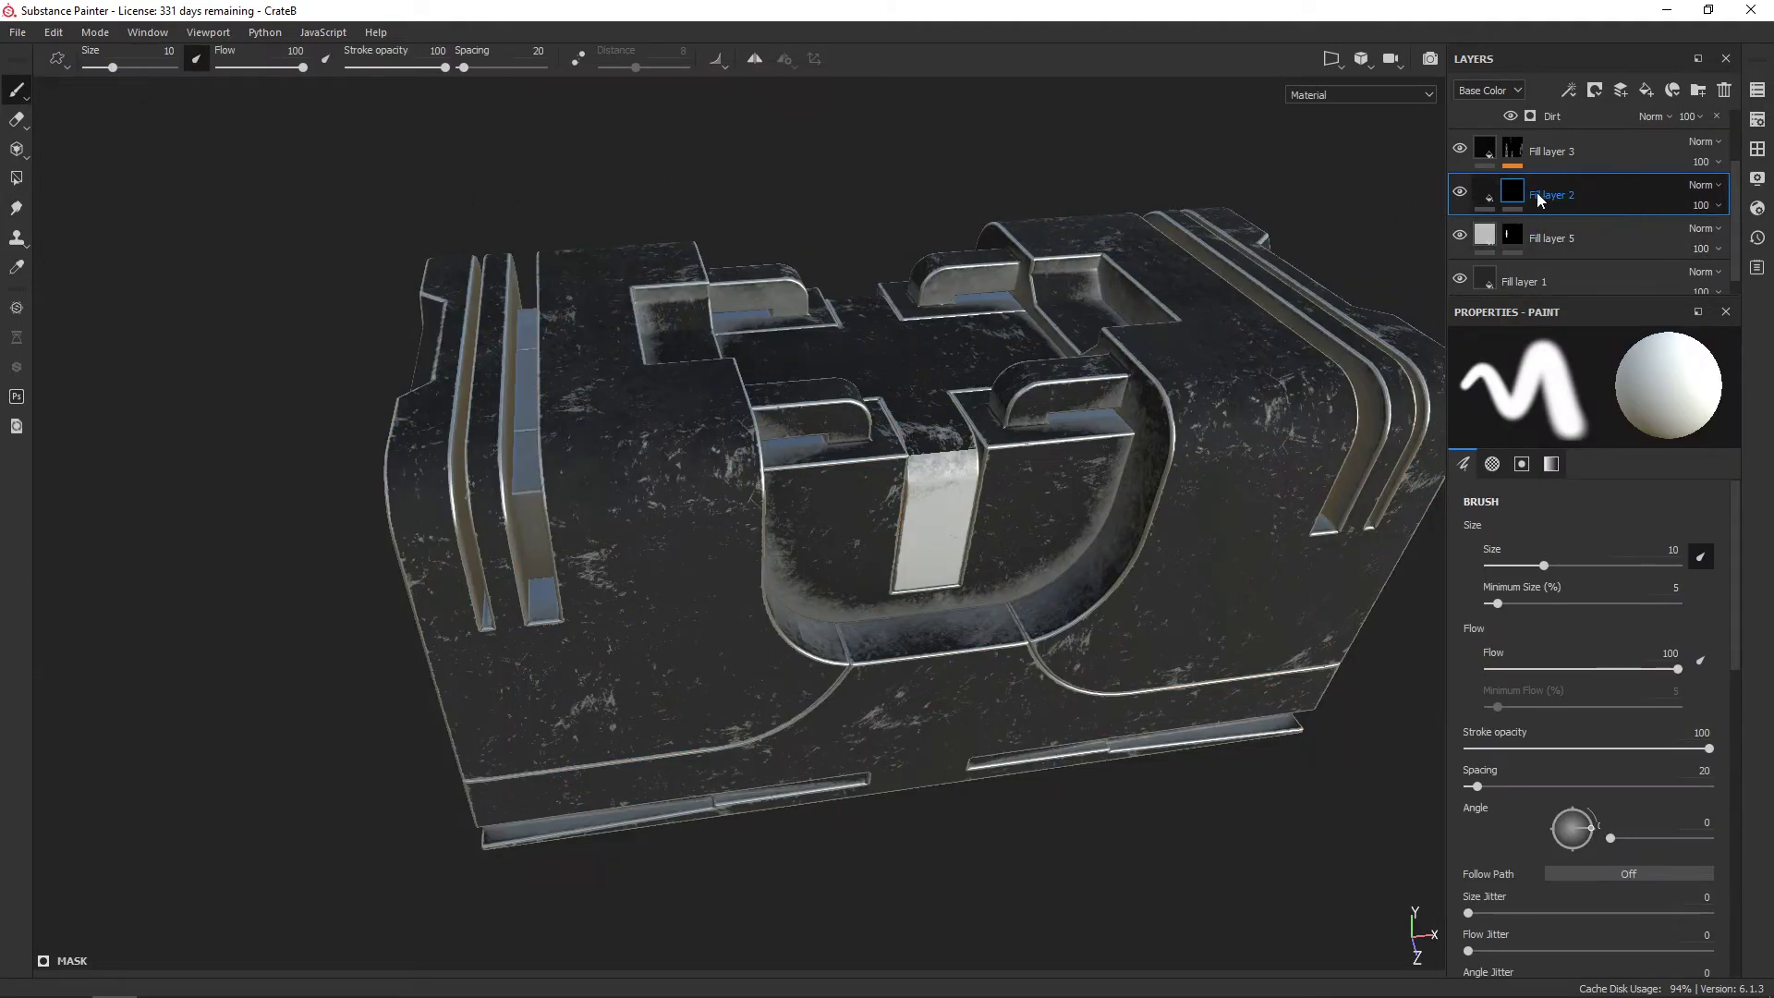
click(1489, 193)
key(ctrl+z)
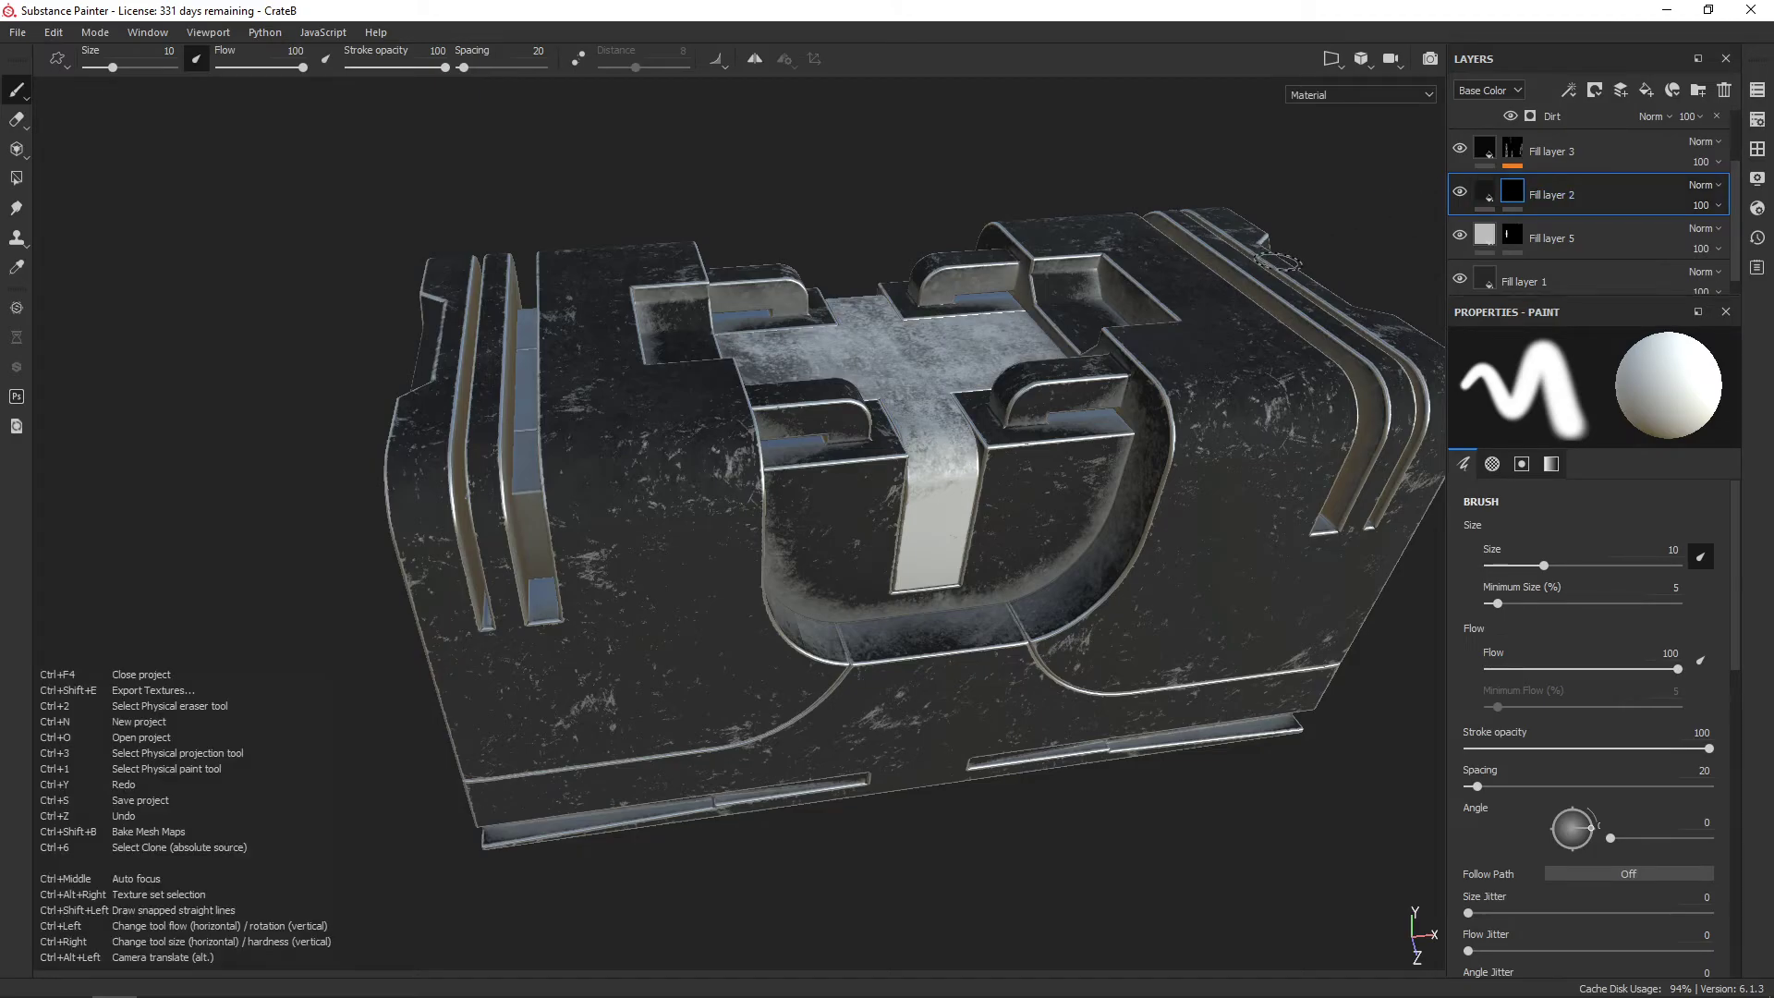
Restore Grunge Dirt Dried and add a Paint effect above it in Fill layer 2's mask
key(ctrl+z)
alt+drag(739, 555, 794, 517)
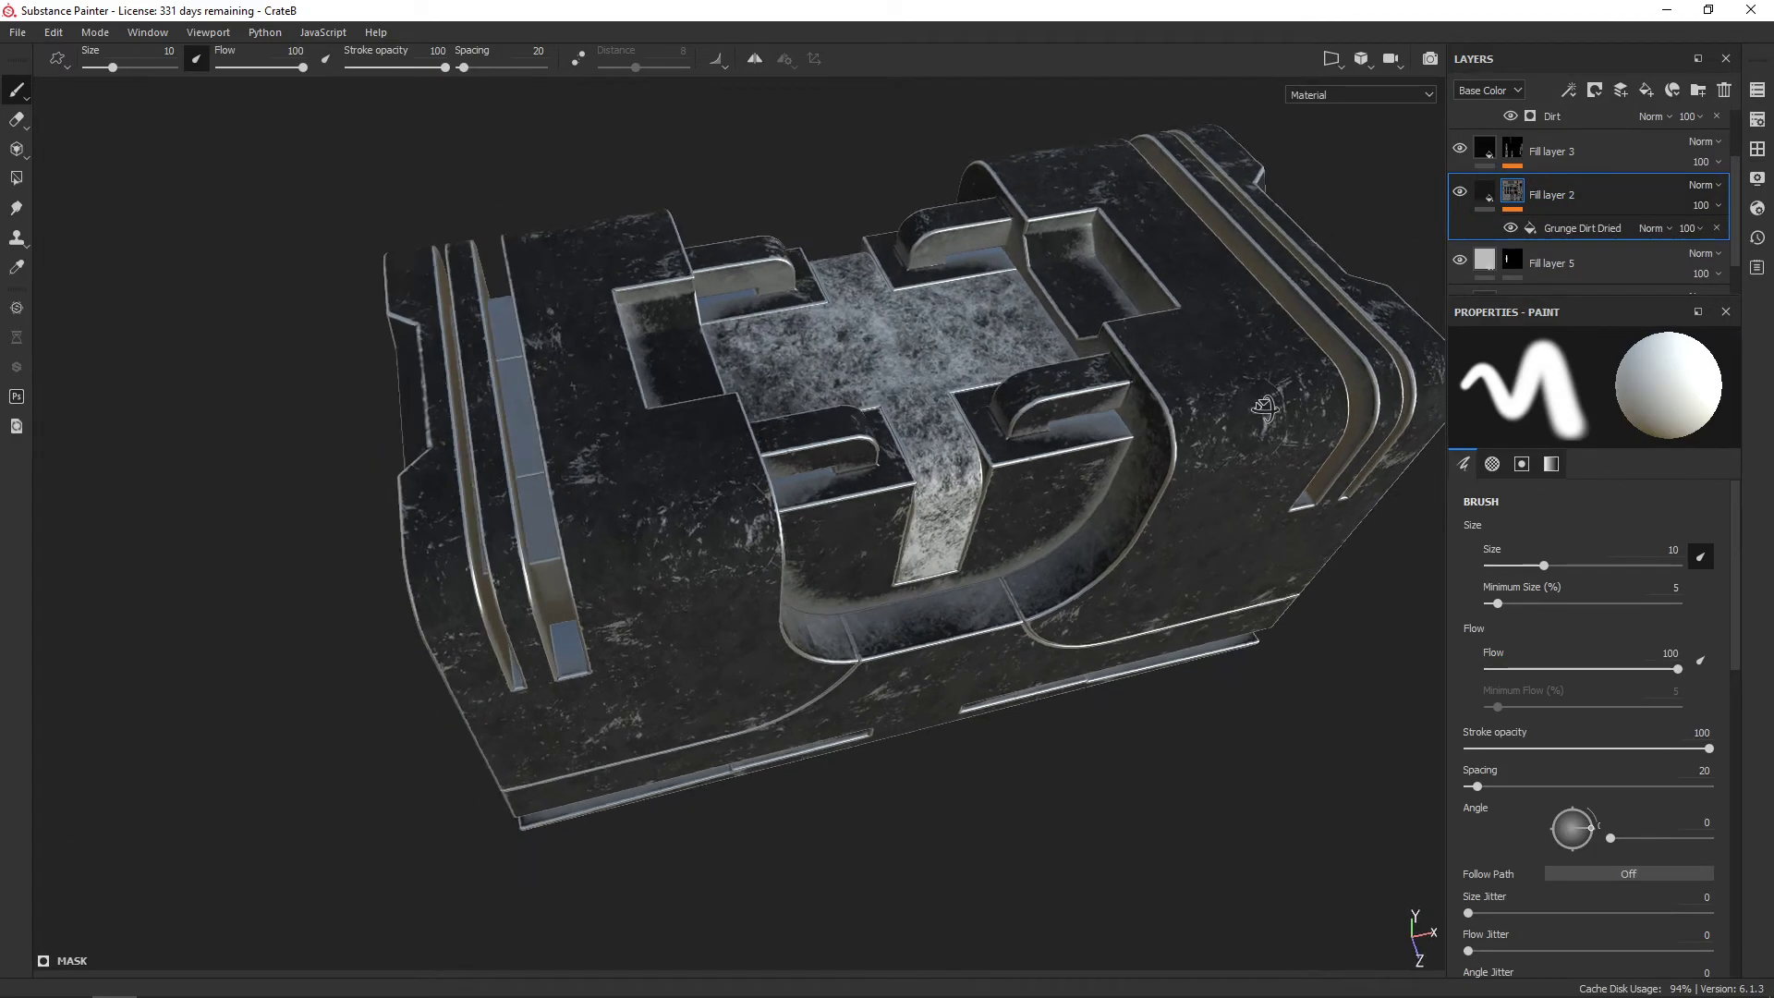
click(1583, 227)
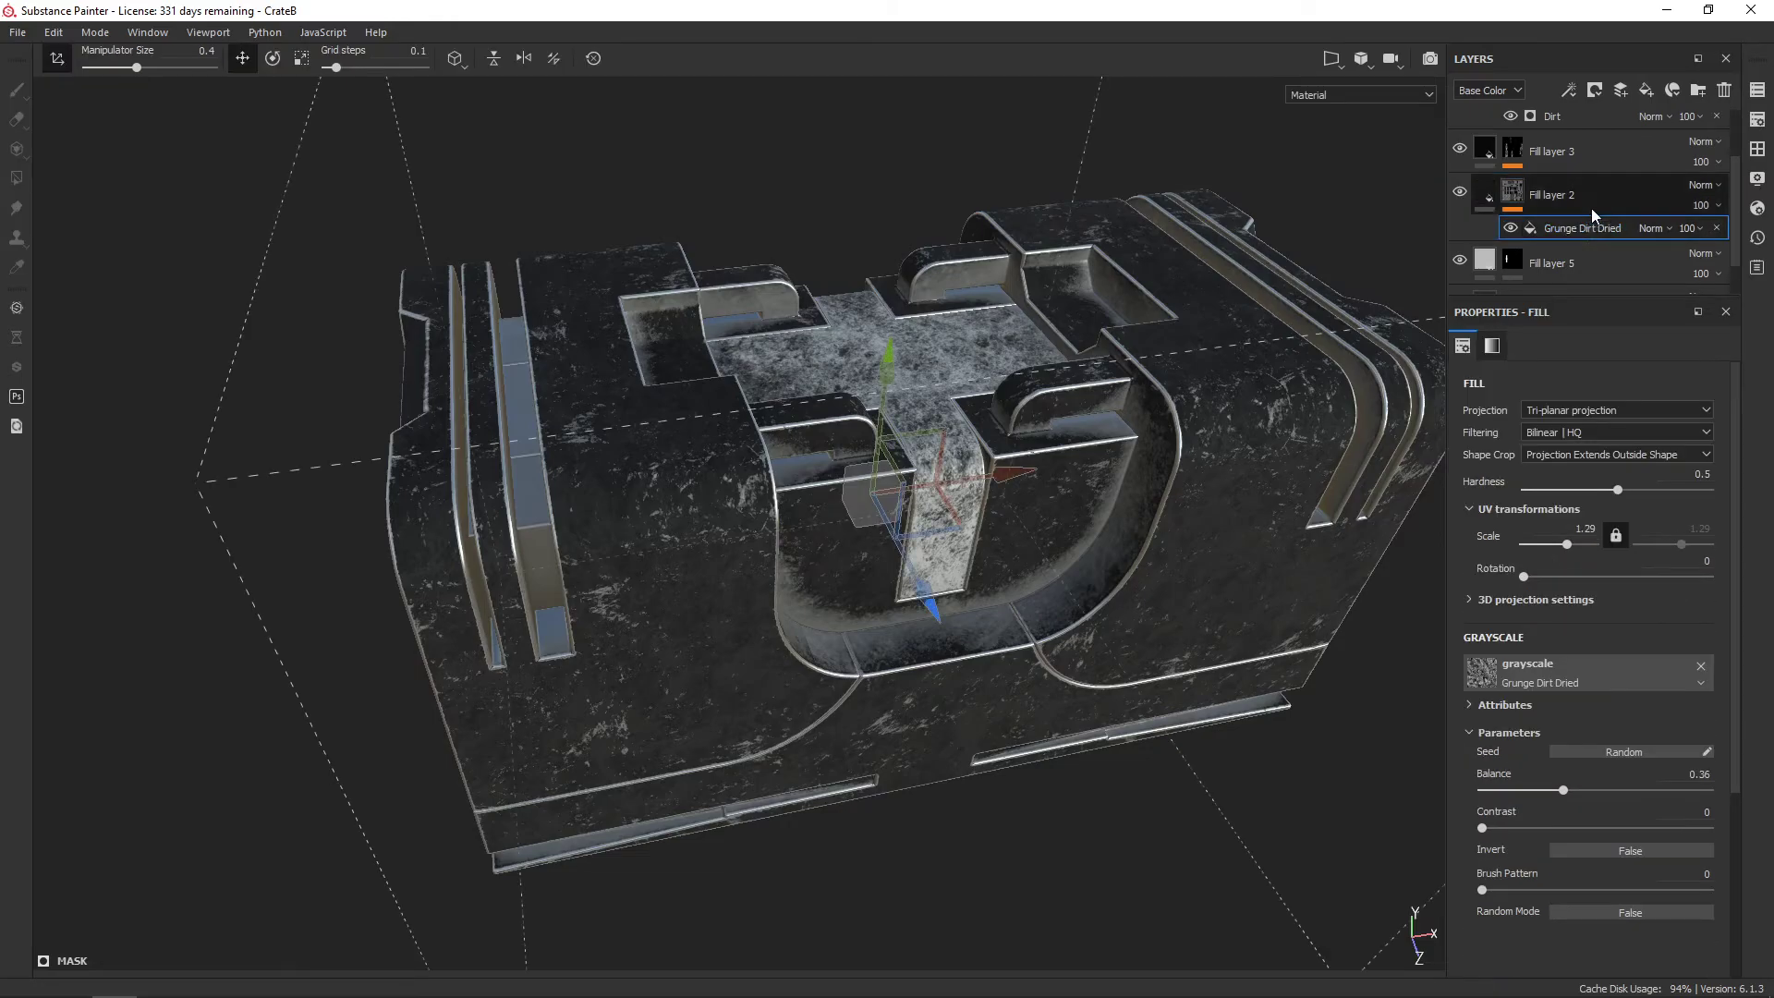
click(1567, 89)
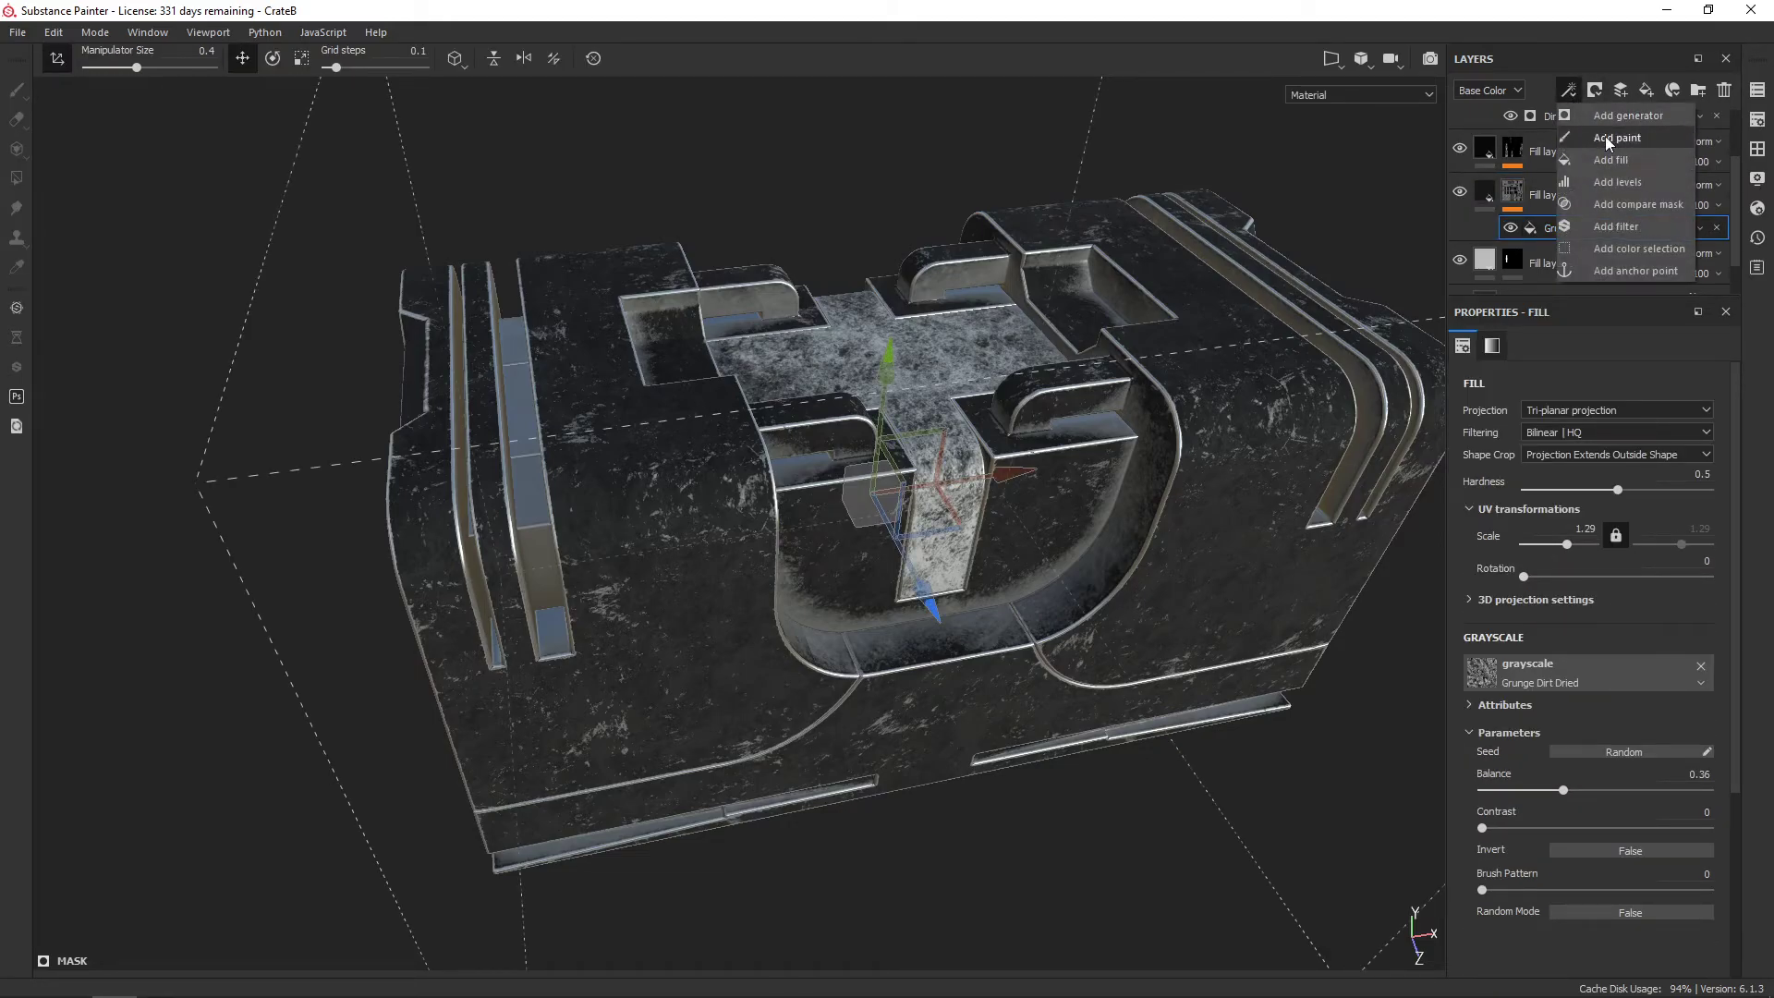
click(1611, 141)
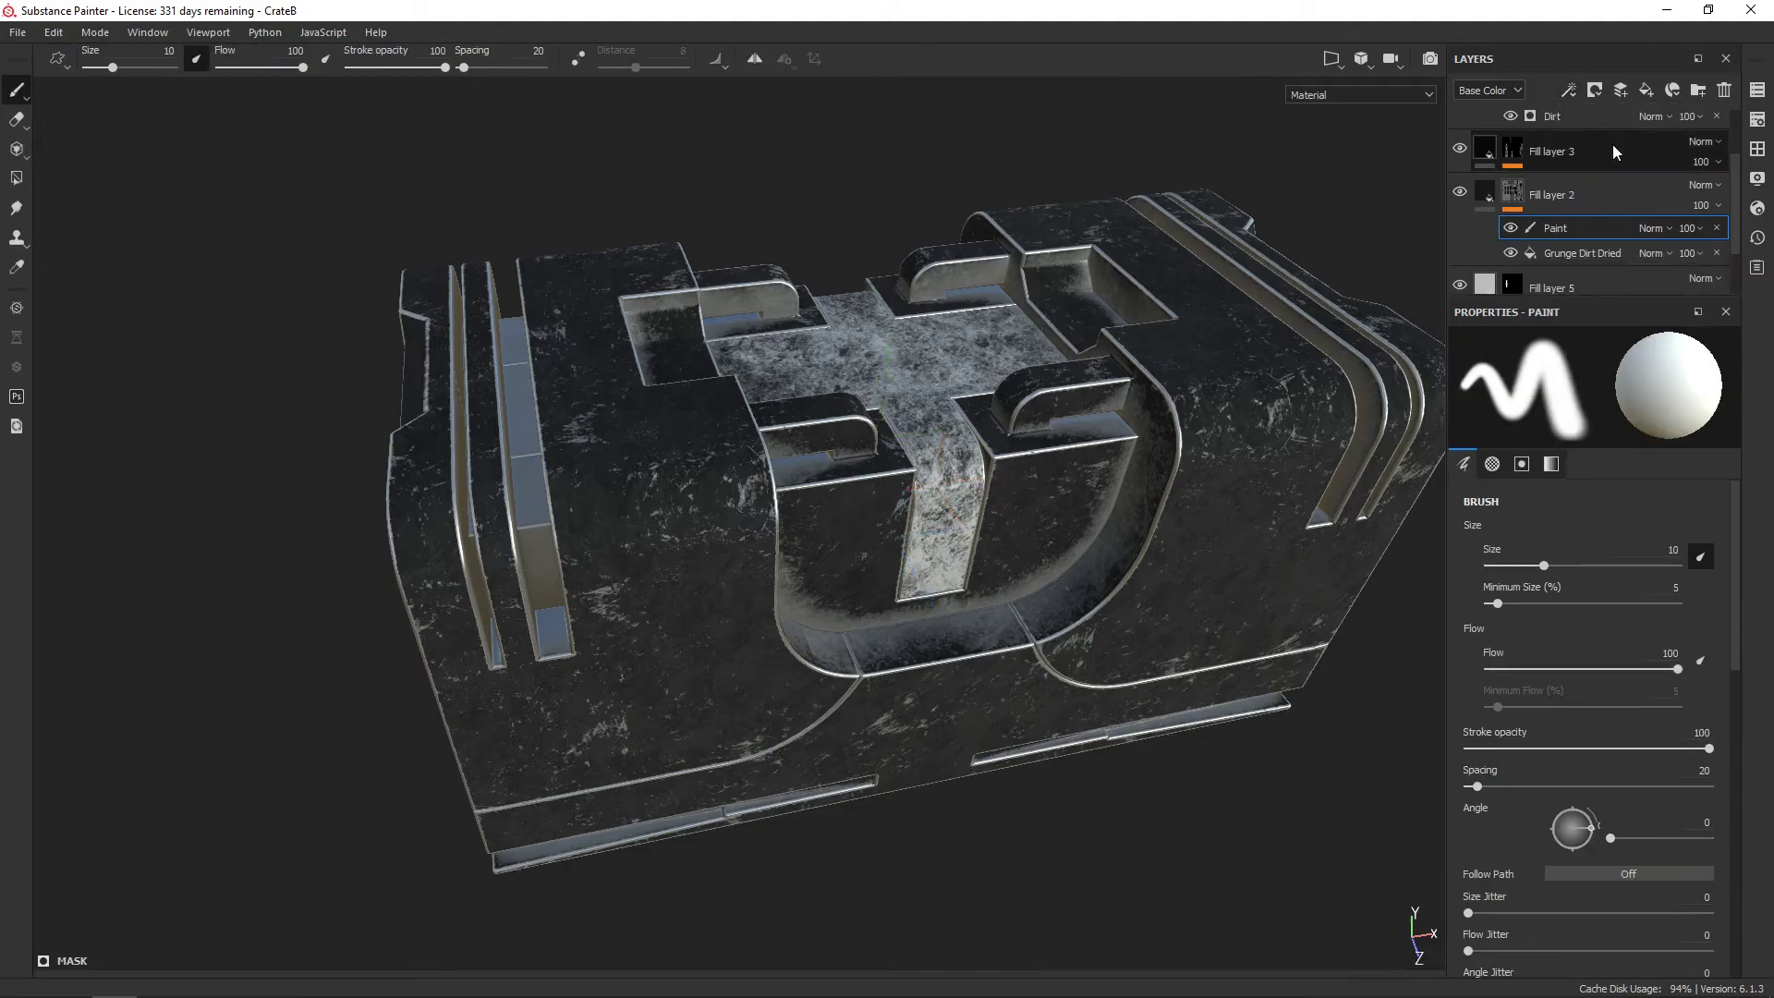
Set the Paint effect's blend mode to Multiply
key(4)
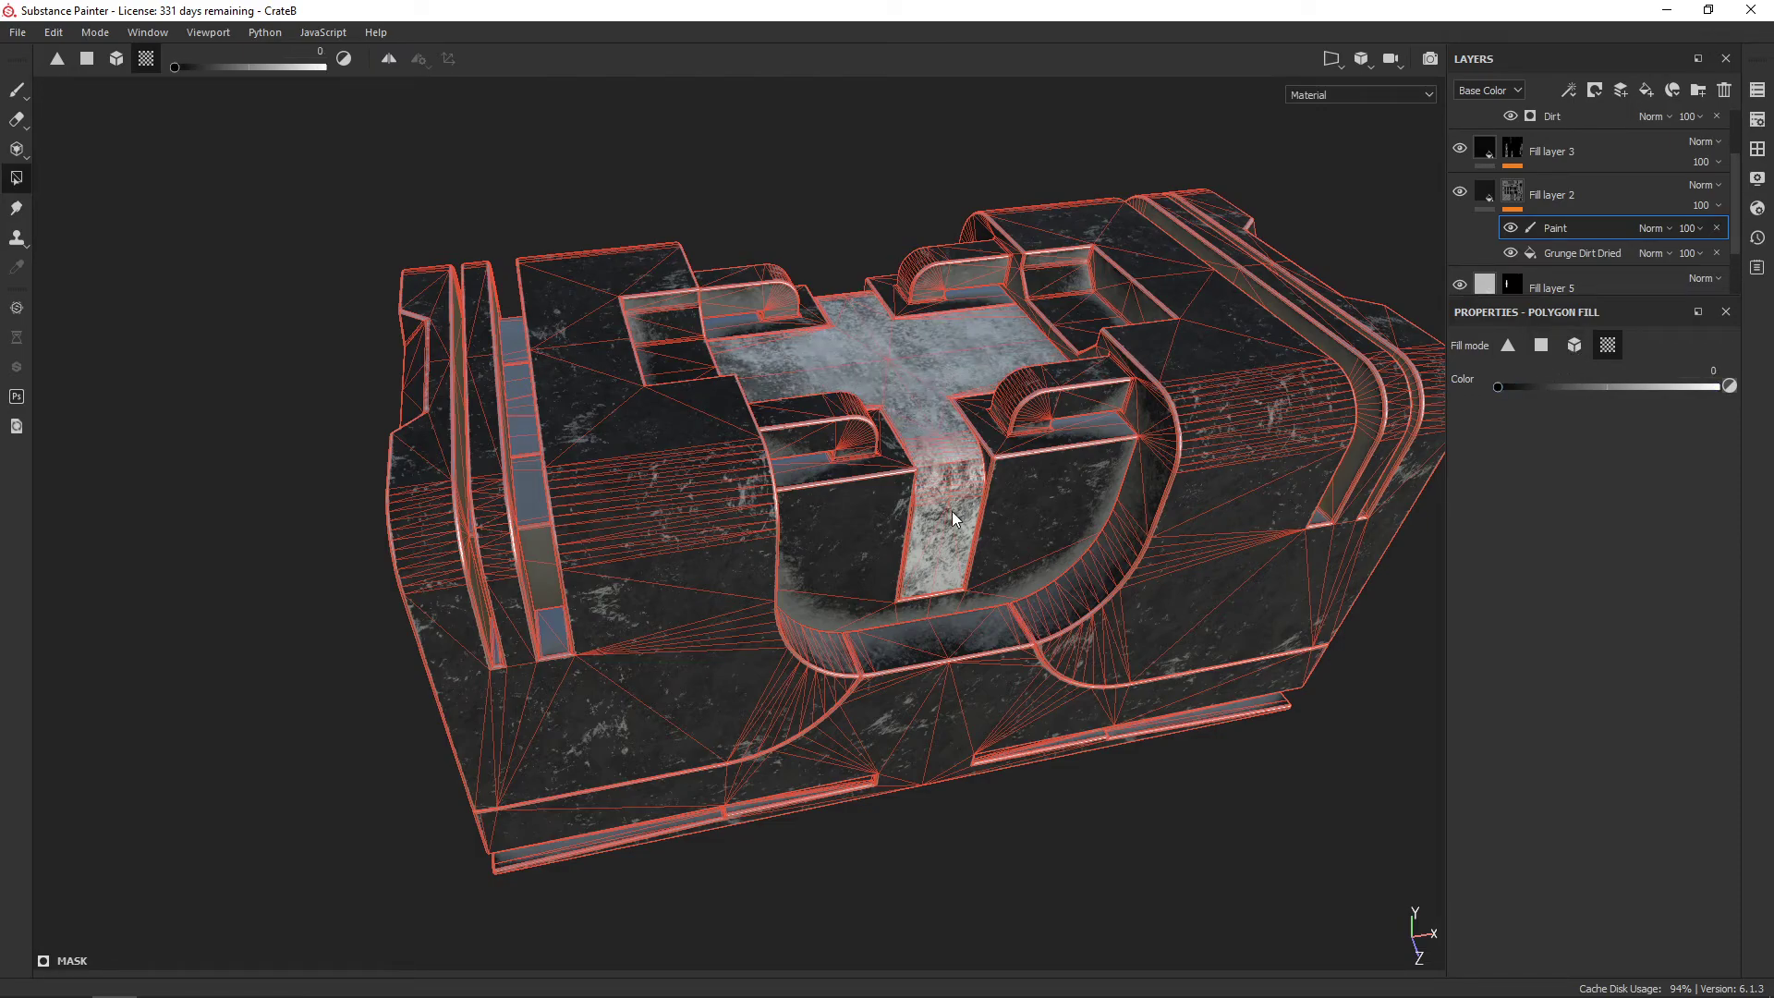
mouse_move(857, 475)
alt+mouse_down()
mouse_move(1002, 339)
mouse_move(650, 340)
alt+mouse_up()
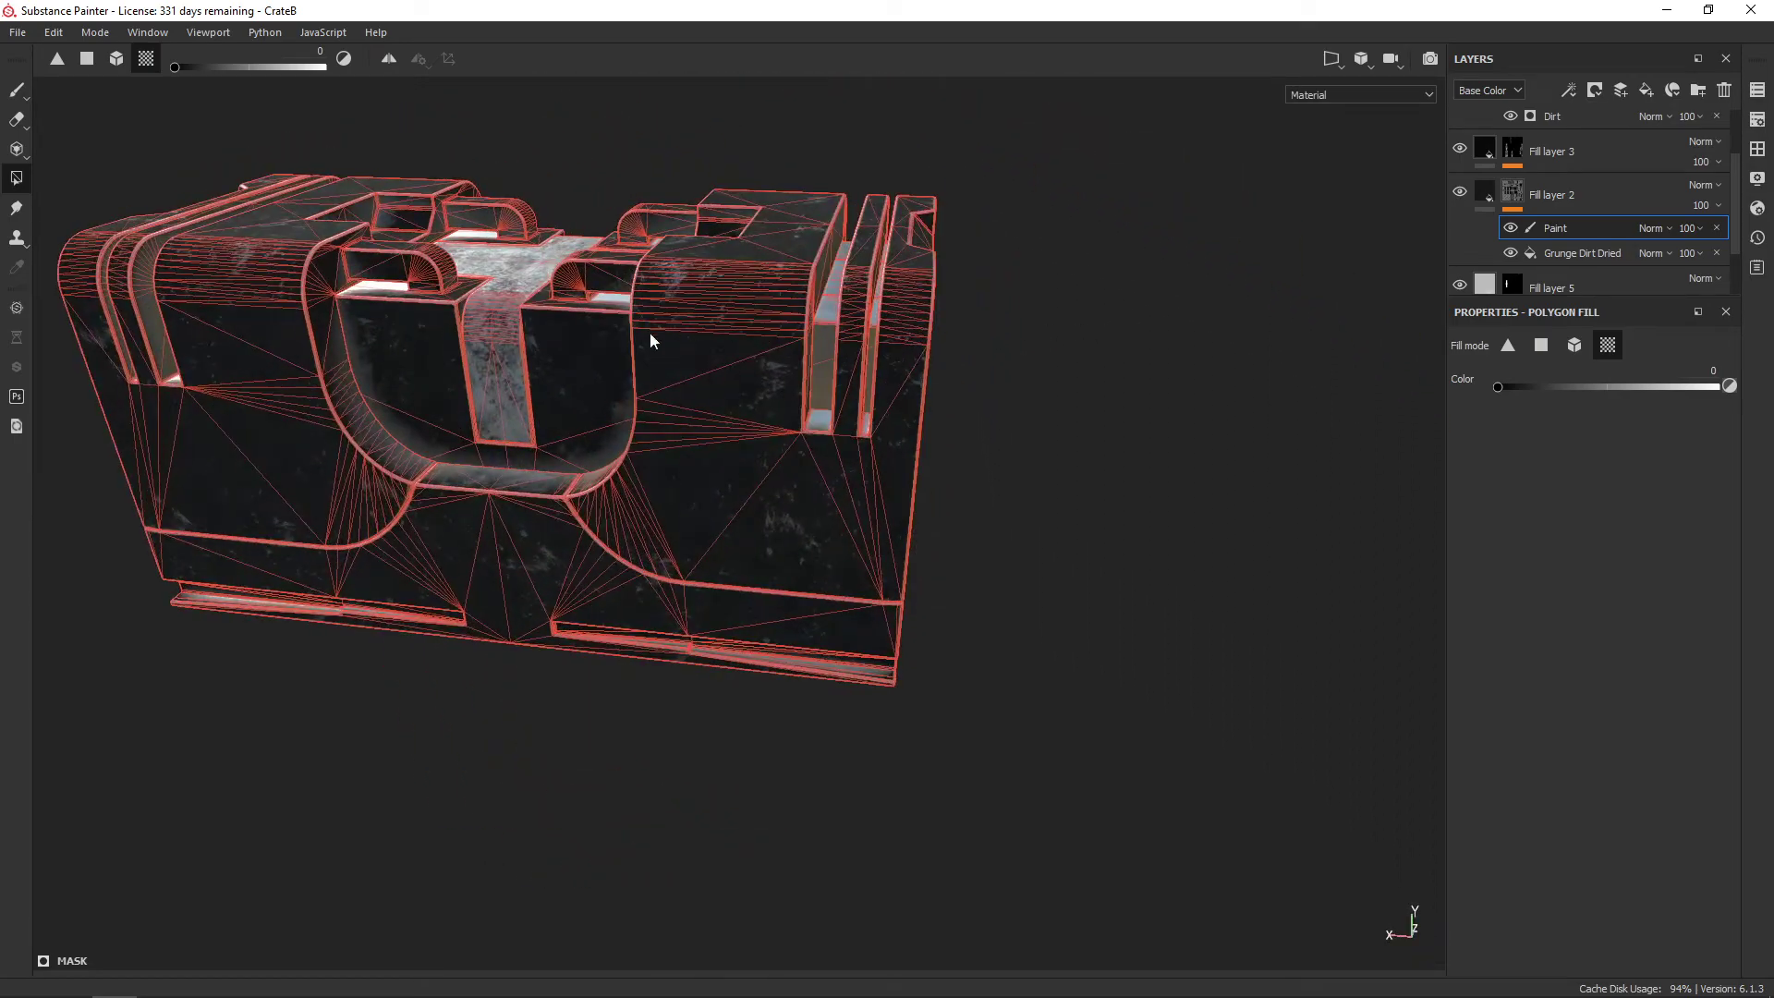
mouse_move(1002, 265)
alt+mouse_down()
mouse_move(947, 285)
mouse_move(832, 277)
mouse_move(860, 343)
mouse_move(724, 337)
alt+mouse_up()
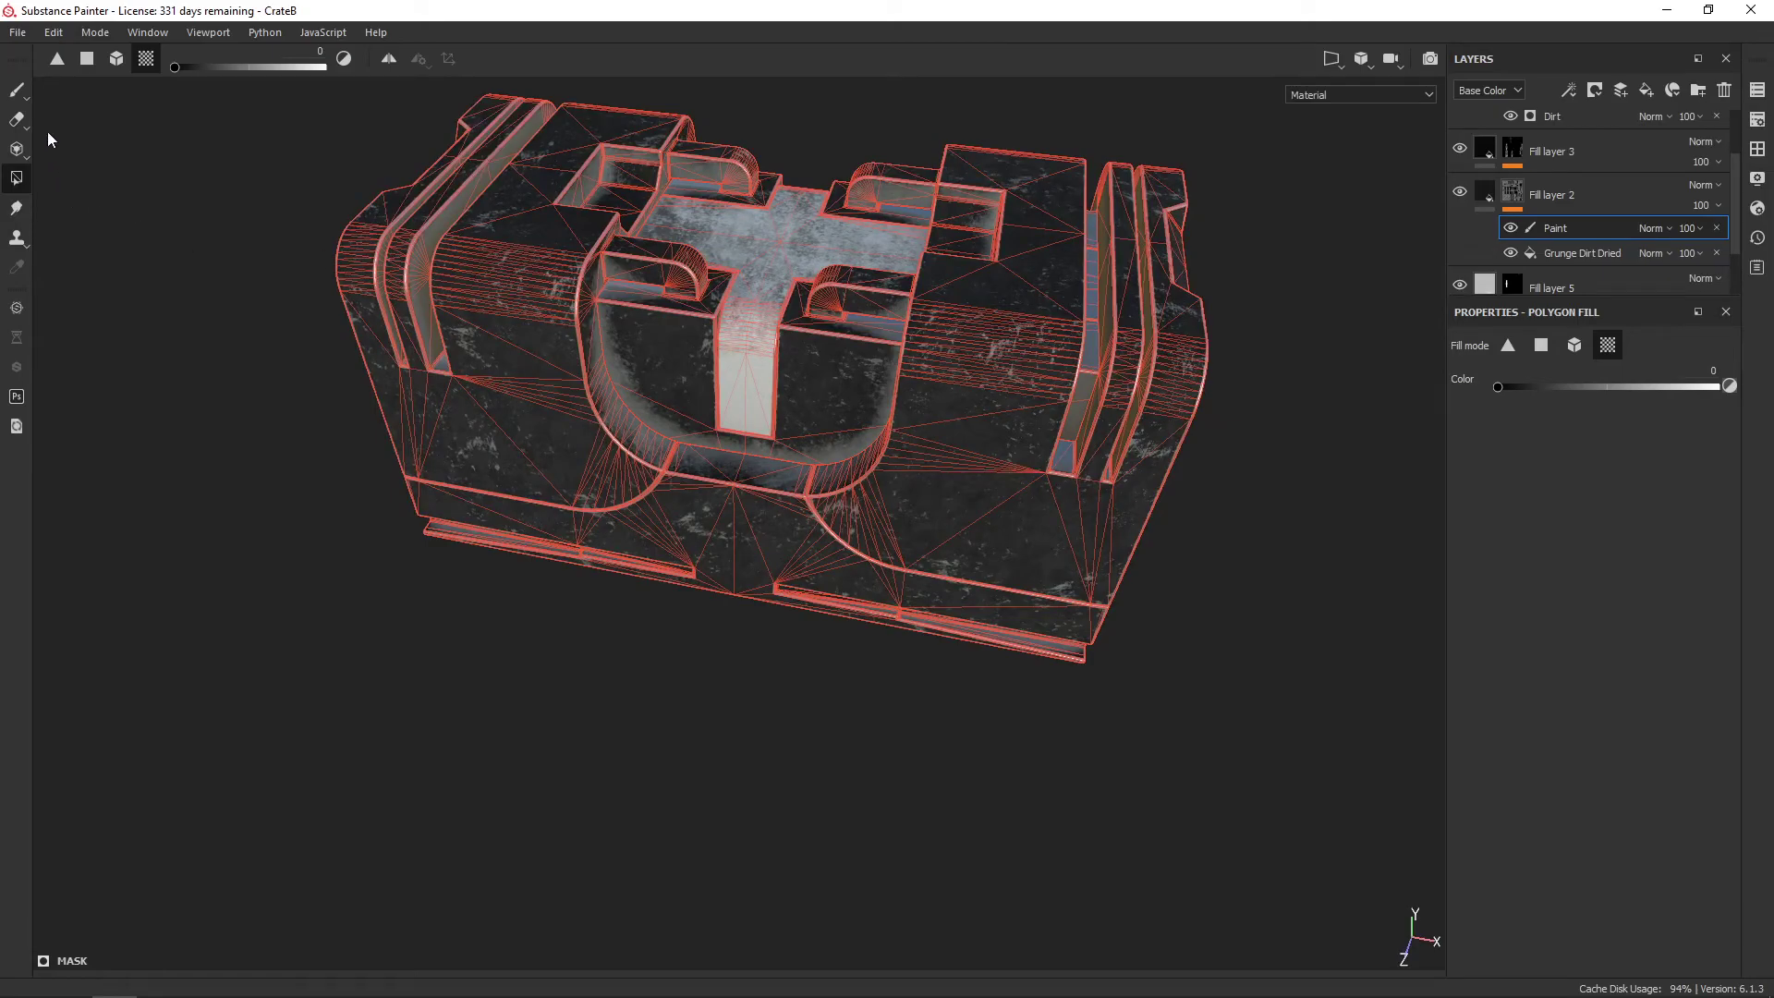
click(17, 90)
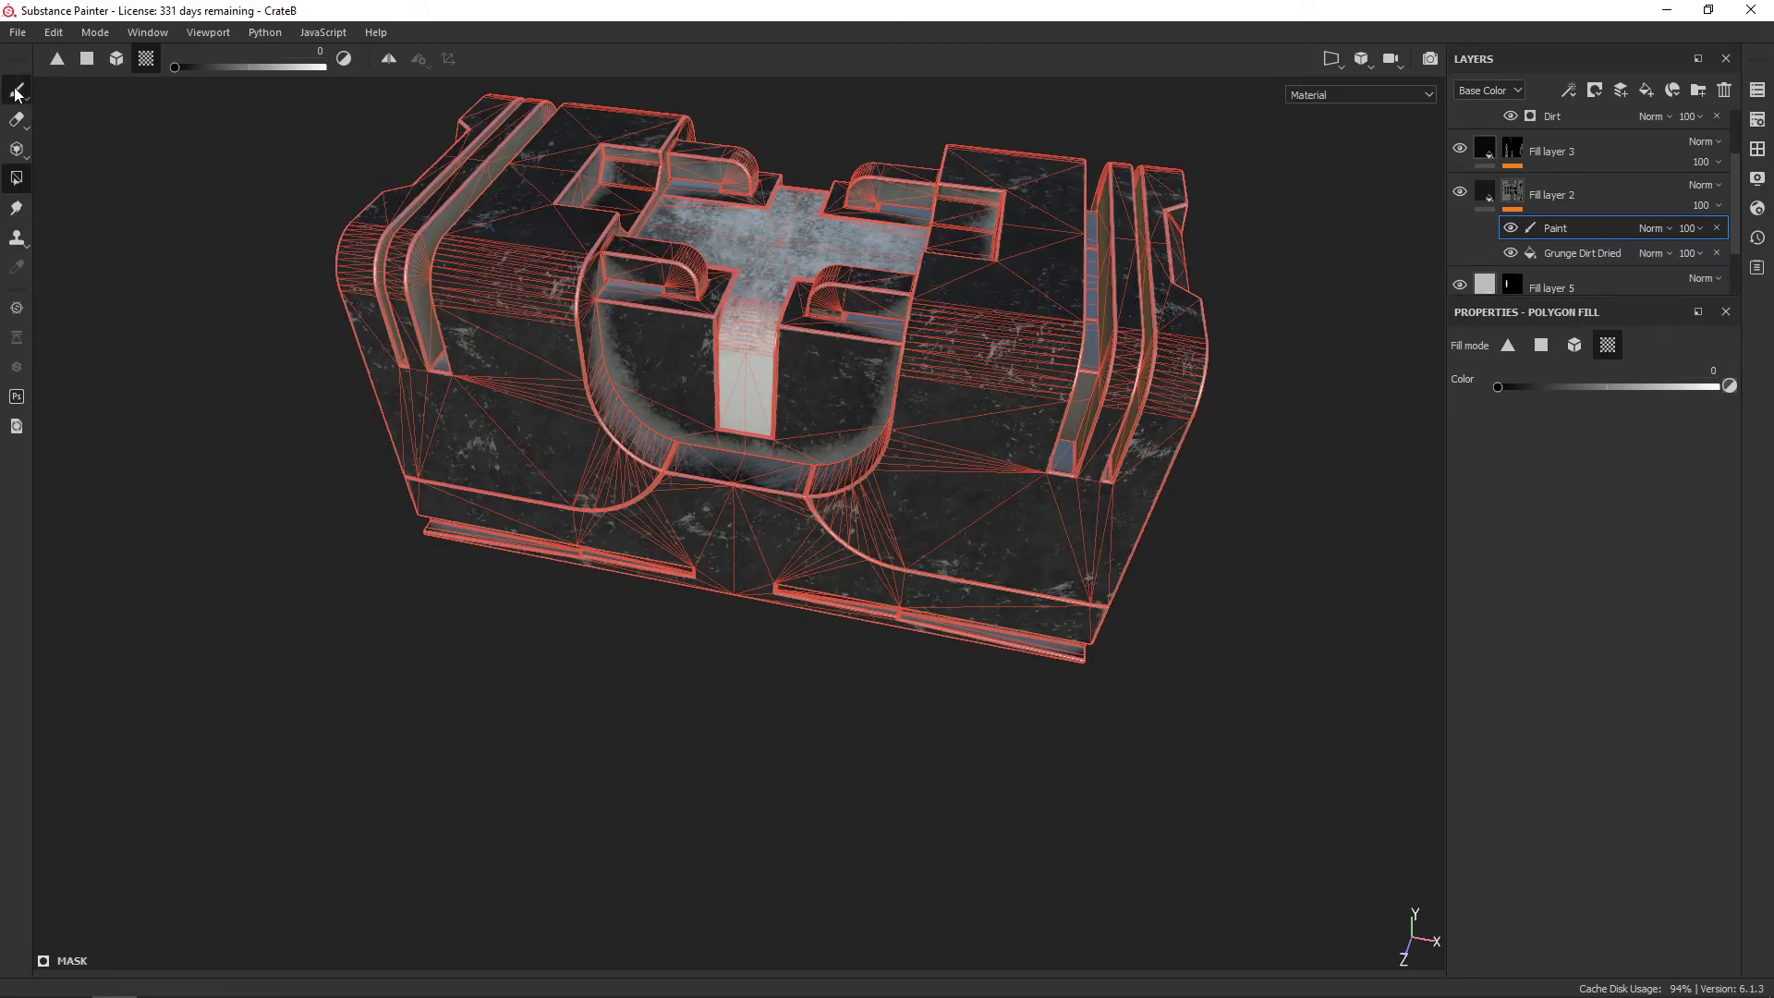
click(1655, 229)
click(1676, 320)
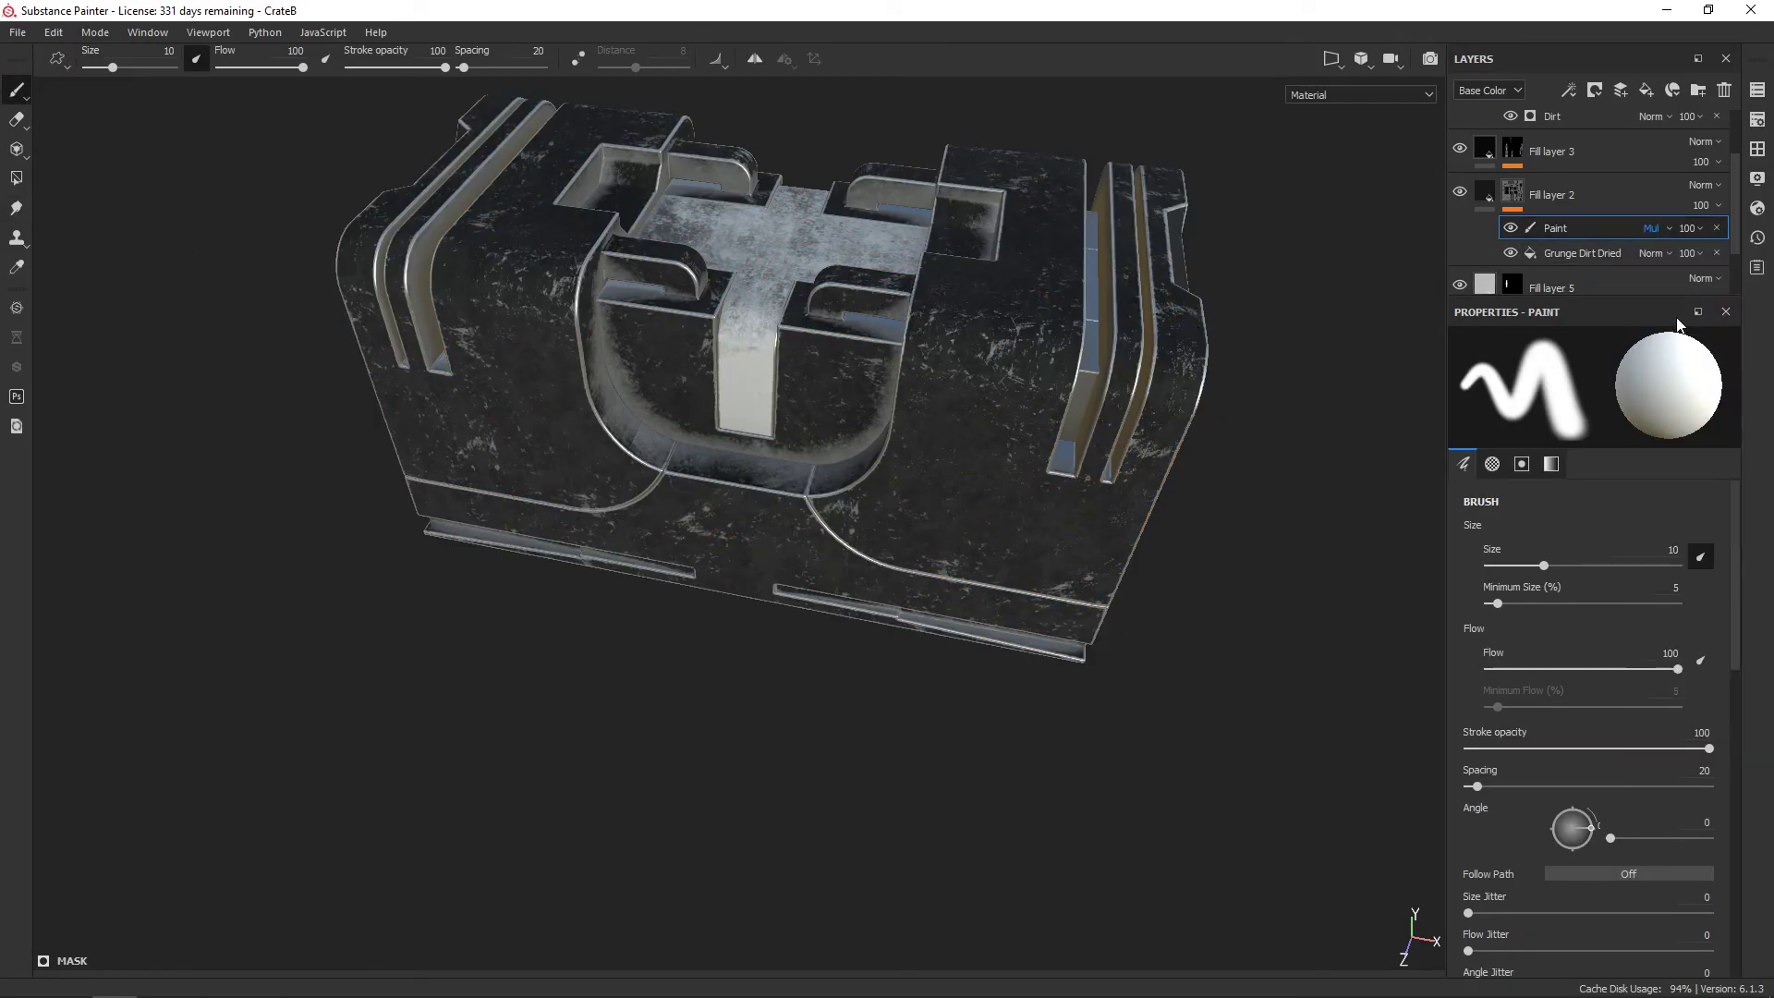
alt+drag(504, 294, 1340, 287)
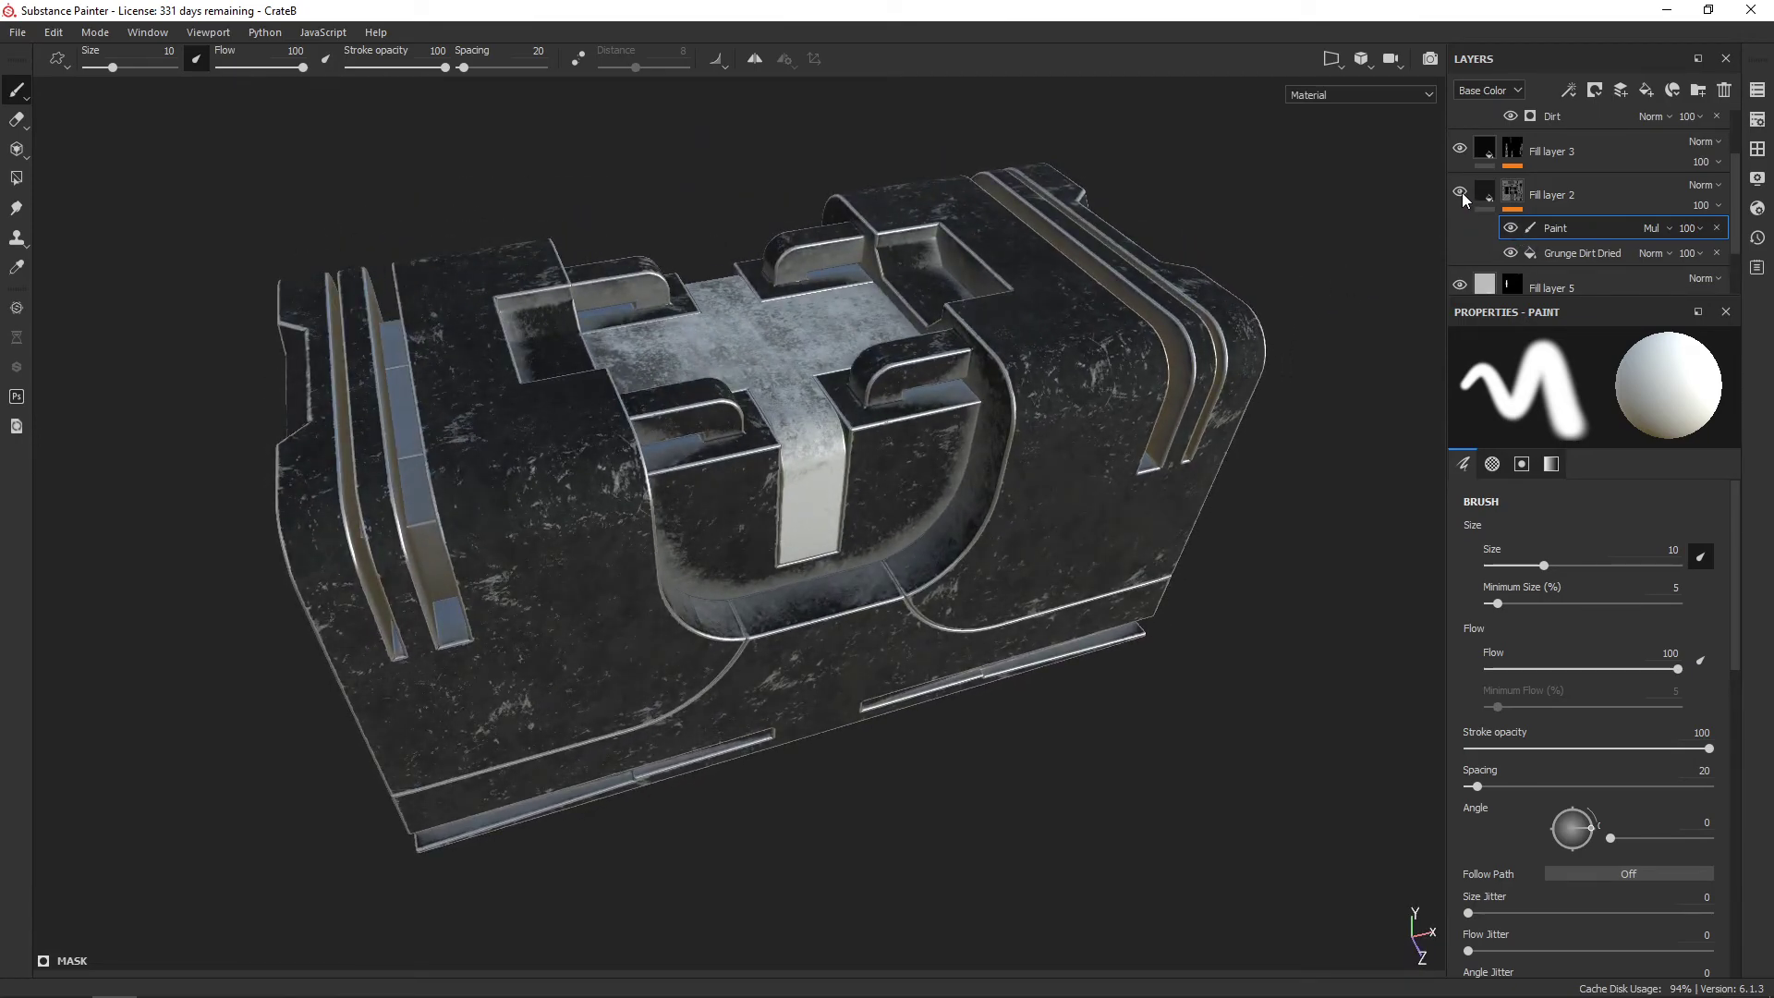
mouse_move(1182, 328)
alt+mouse_down()
mouse_move(1081, 434)
mouse_move(1274, 319)
alt+mouse_up()
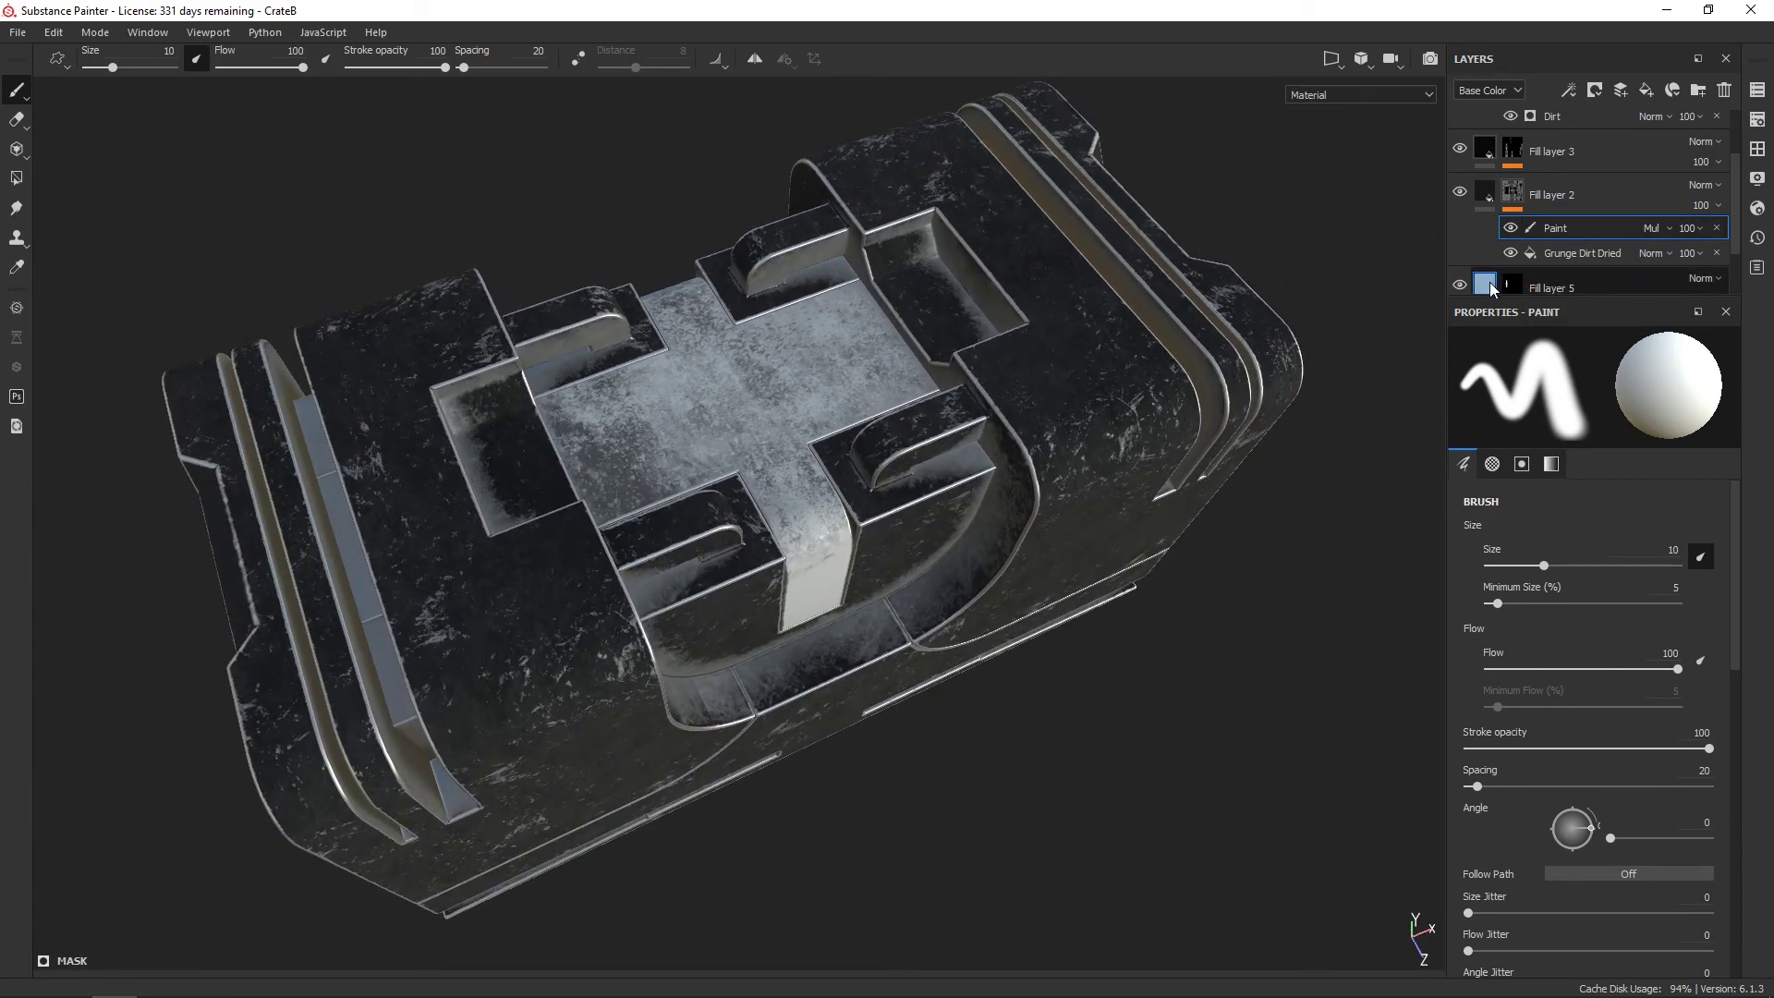
Set Fill layer 5's metallic to about 0.604 and roughness to about 0.404
click(1570, 285)
scroll(1640, 739, down, 1)
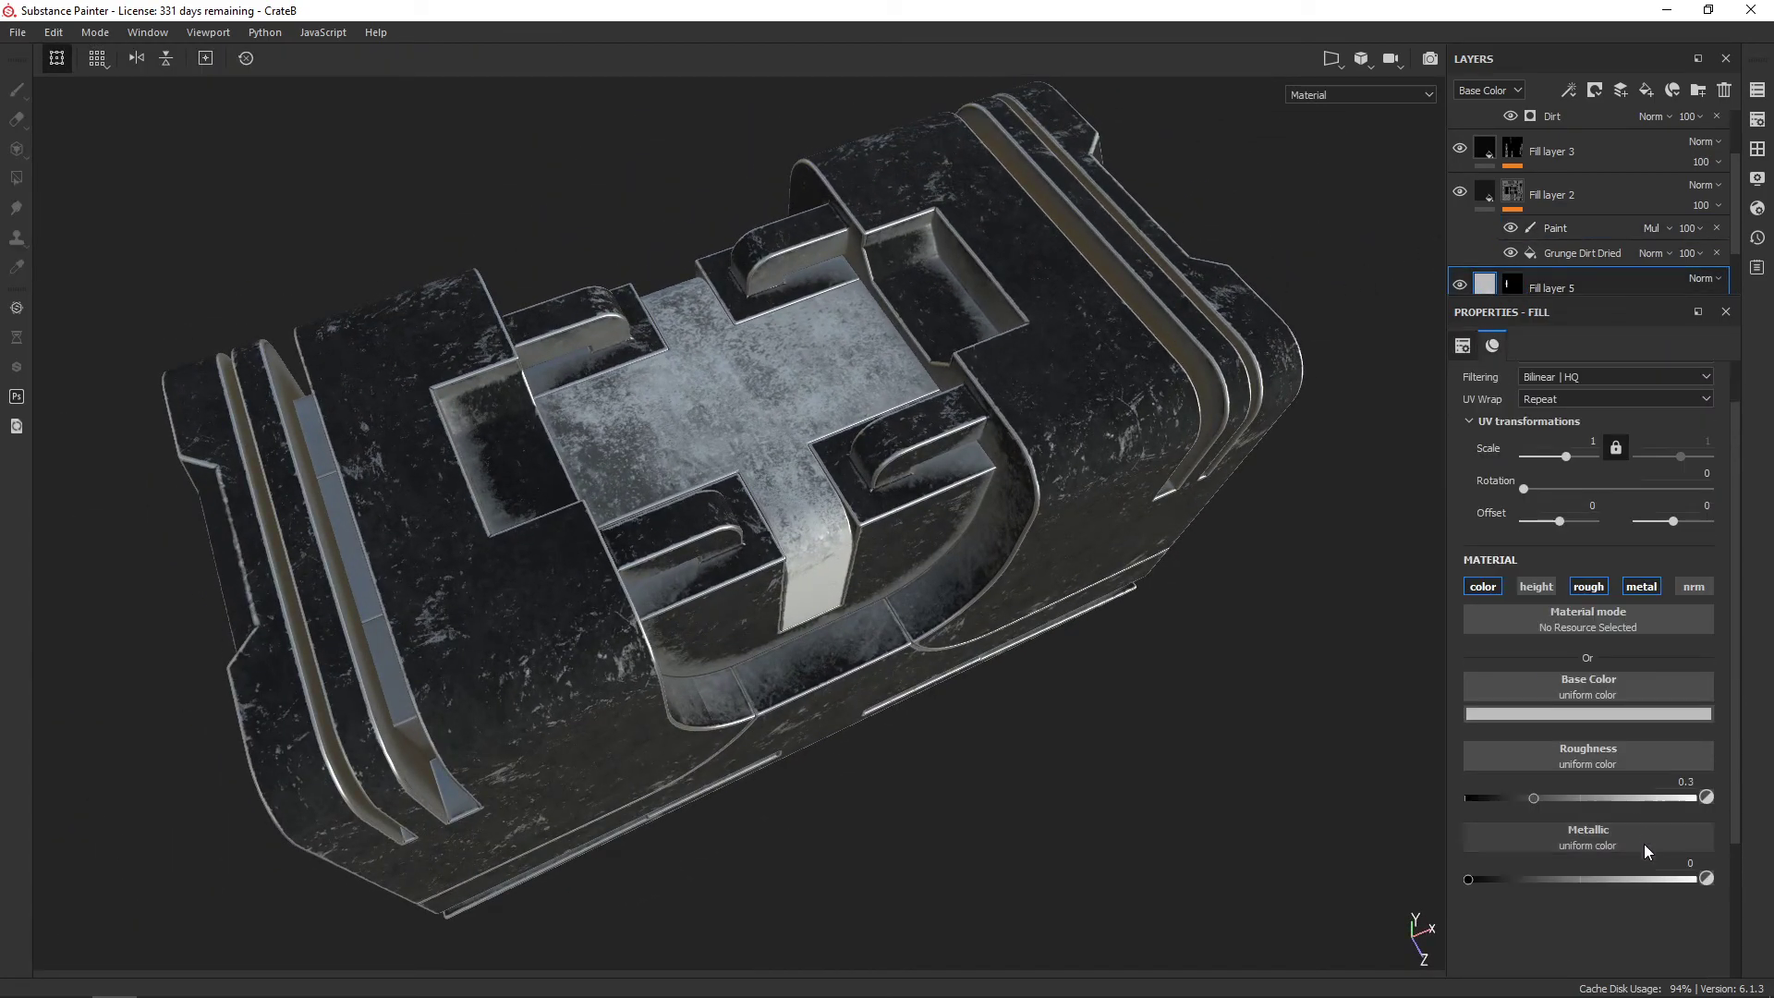
mouse_move(1509, 879)
mouse_down()
mouse_move(1639, 880)
mouse_move(1603, 878)
mouse_up()
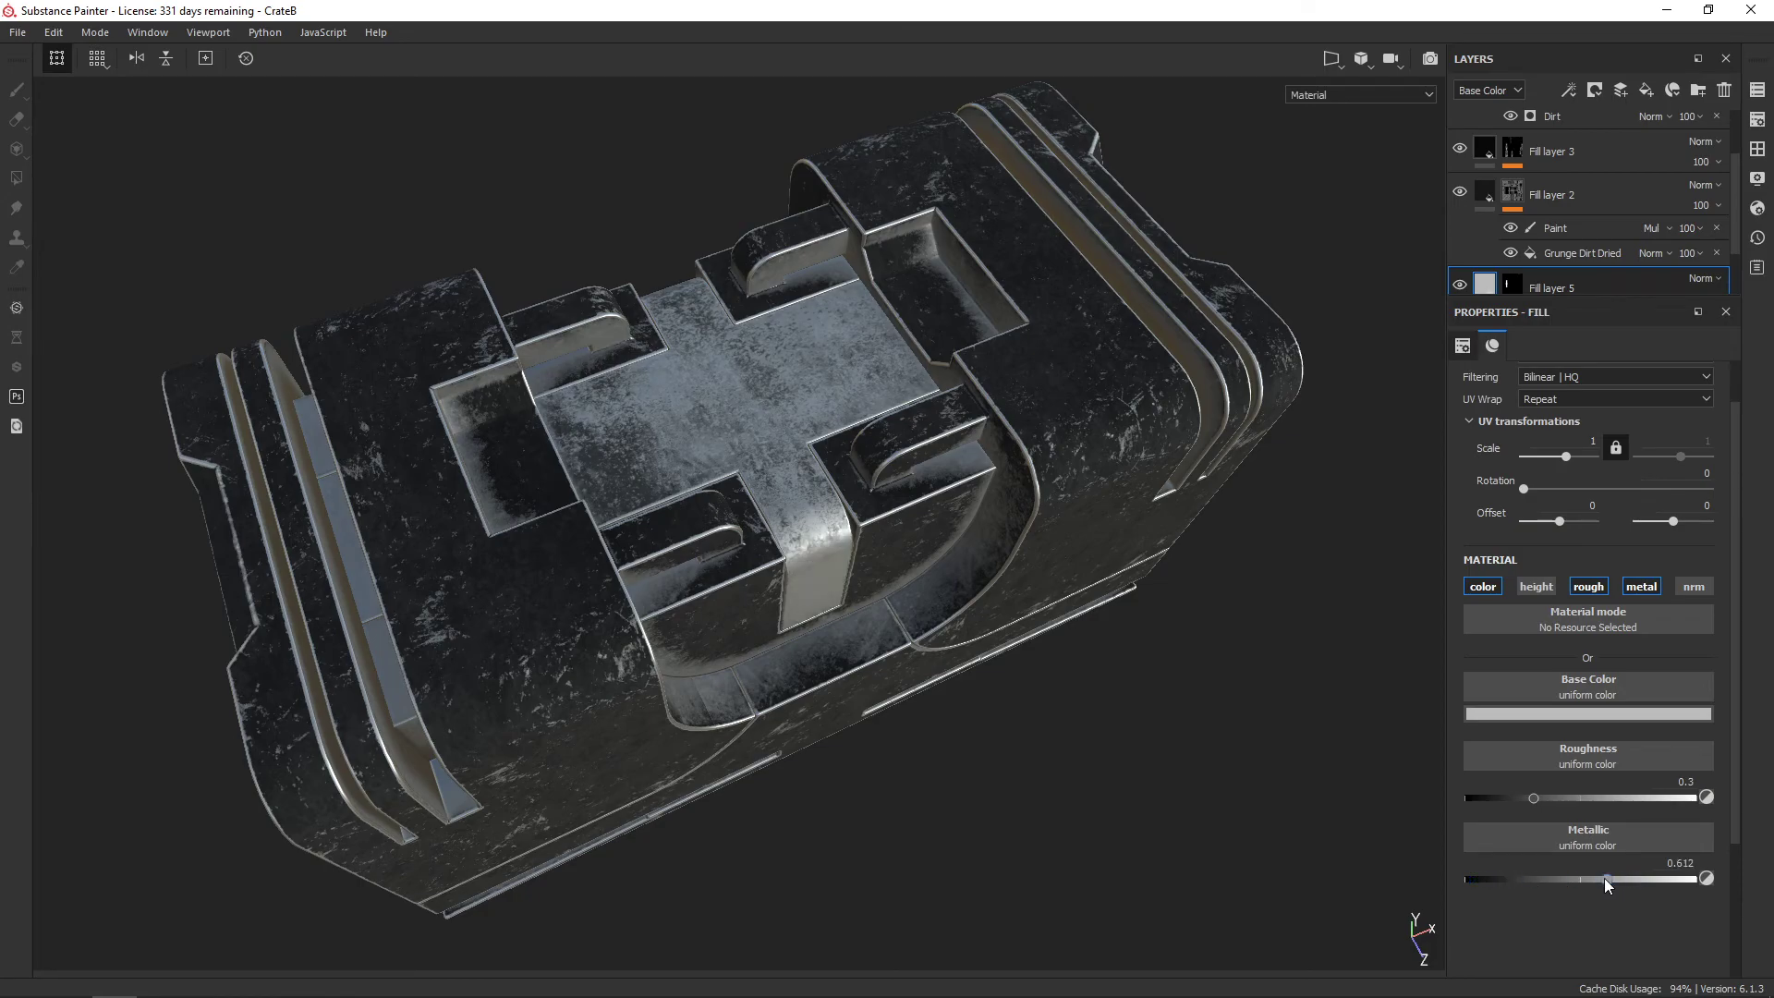
drag(1535, 798, 1603, 797)
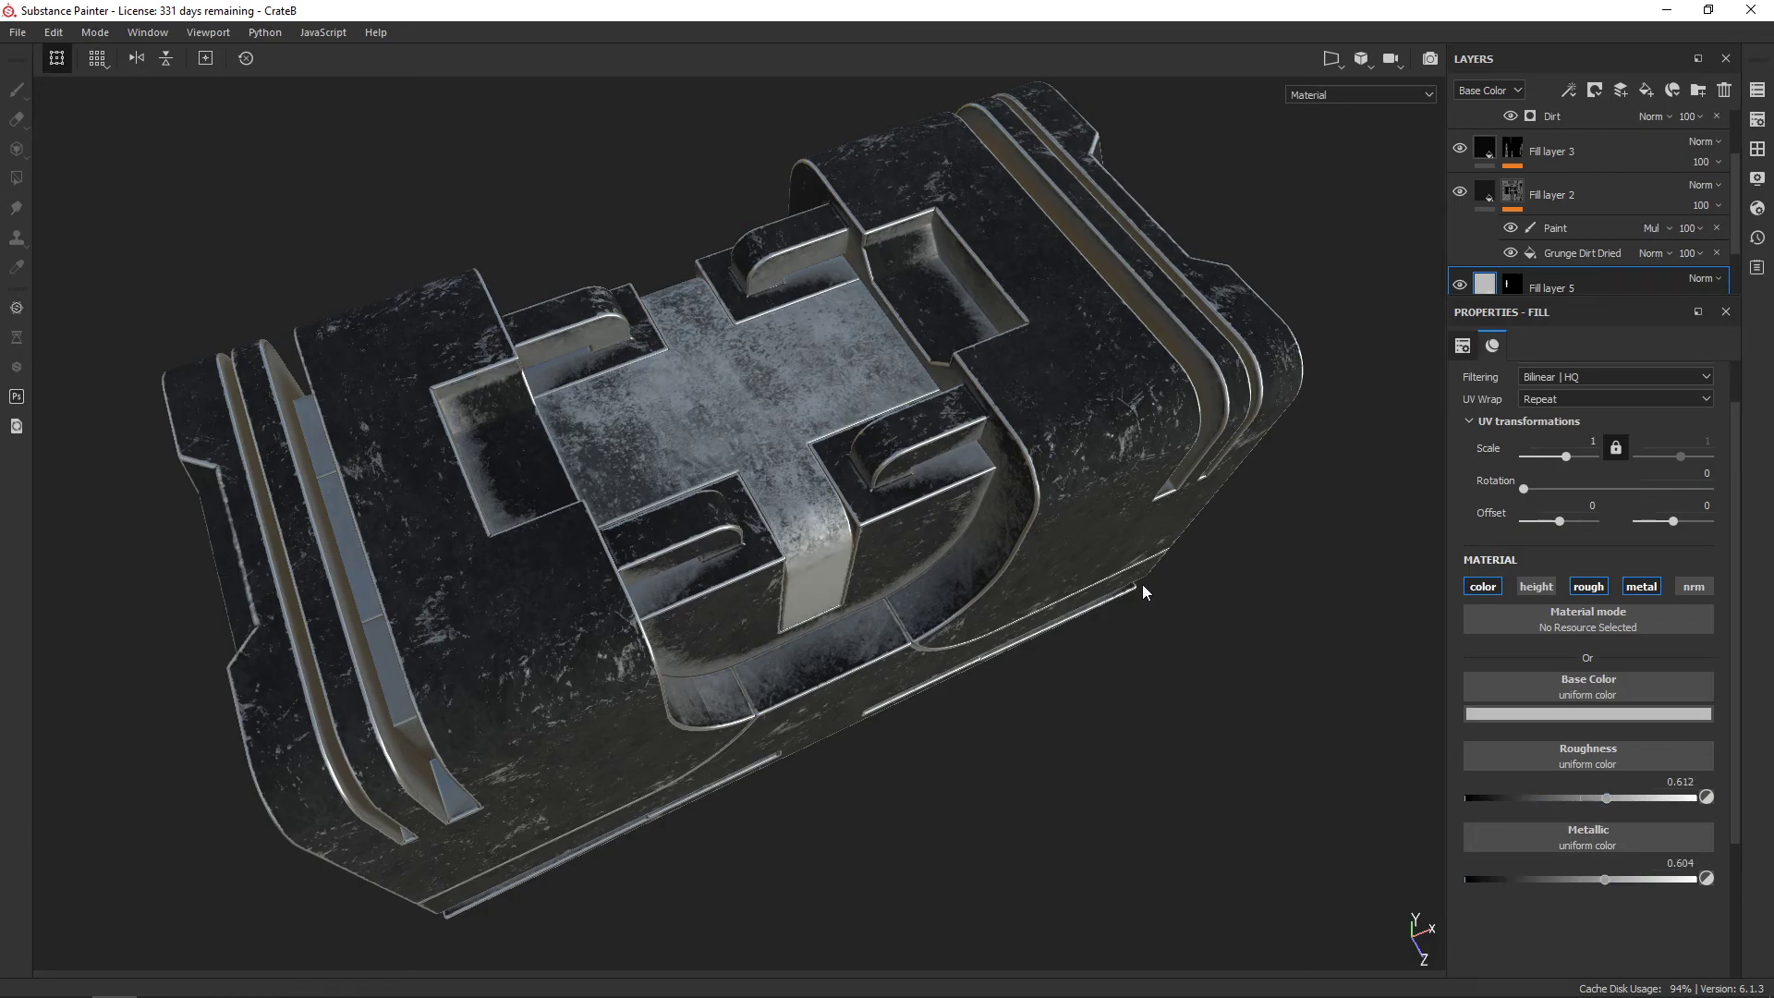
alt+drag(1142, 592, 1577, 705)
mouse_move(1608, 798)
mouse_down()
mouse_move(1517, 796)
mouse_move(1554, 795)
mouse_up()
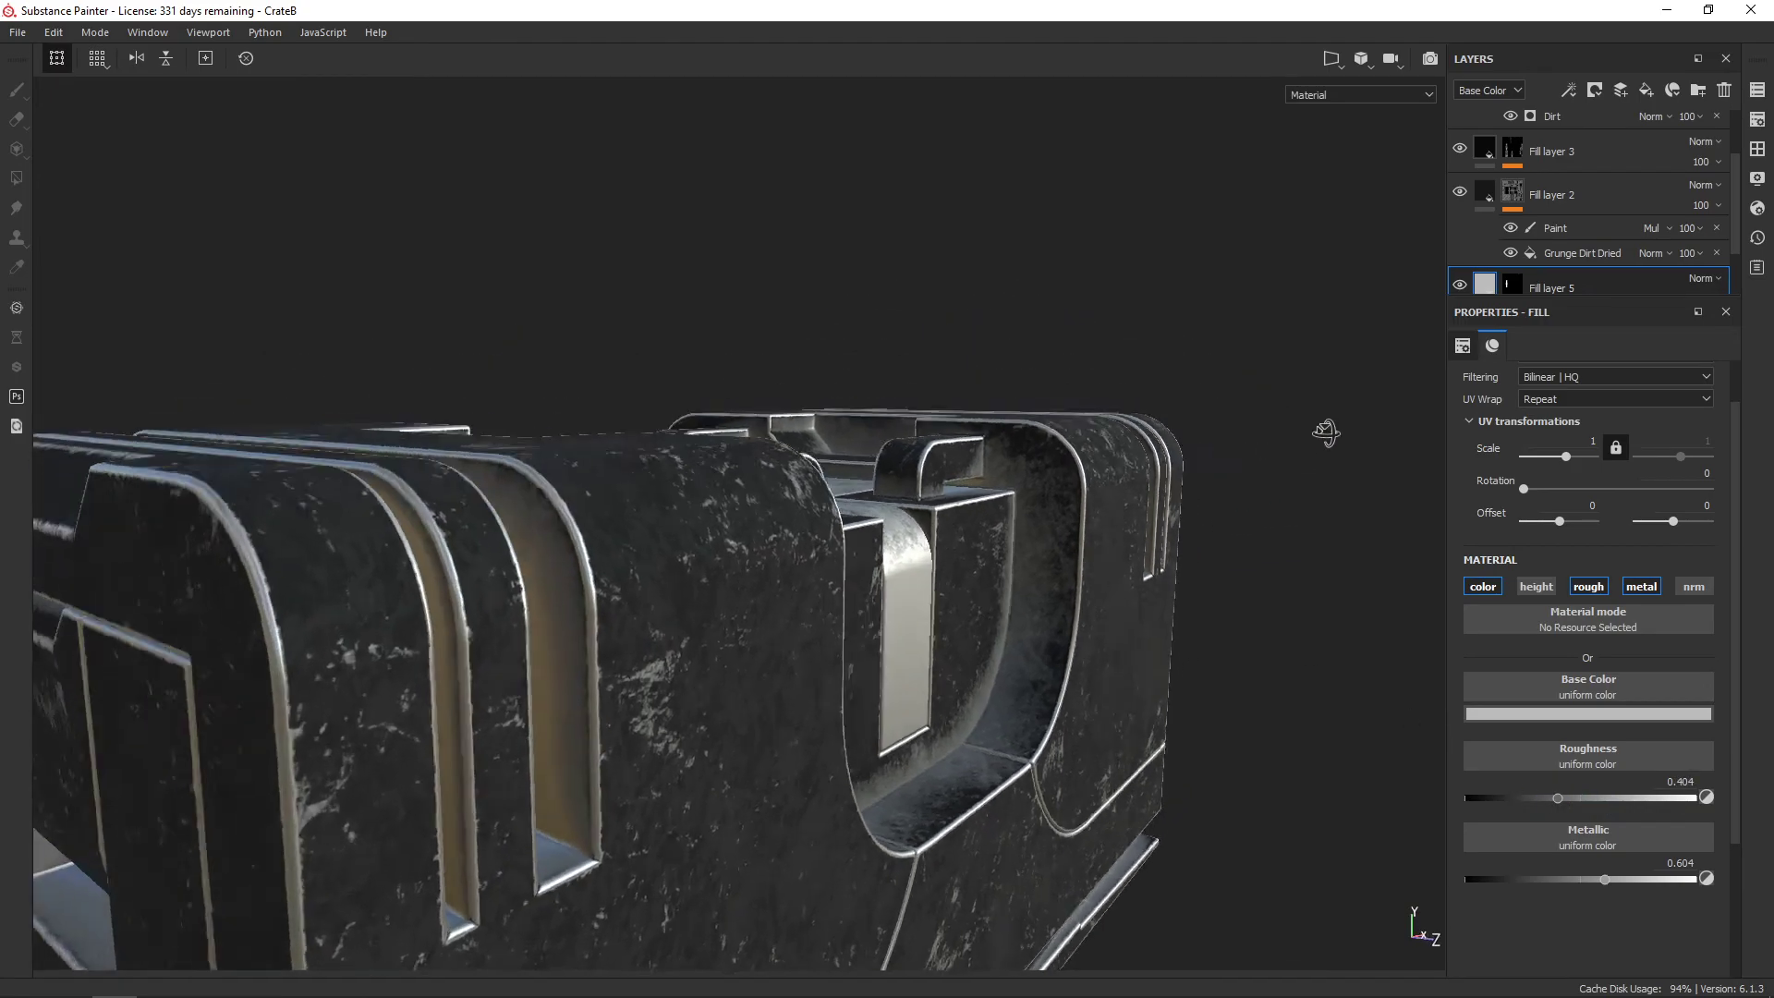
mouse_move(1325, 432)
alt+mouse_down()
mouse_move(1177, 466)
mouse_move(998, 376)
mouse_move(1044, 406)
mouse_move(1016, 467)
mouse_move(962, 479)
mouse_move(1093, 558)
mouse_move(997, 554)
mouse_move(1016, 415)
mouse_move(1029, 452)
alt+mouse_up()
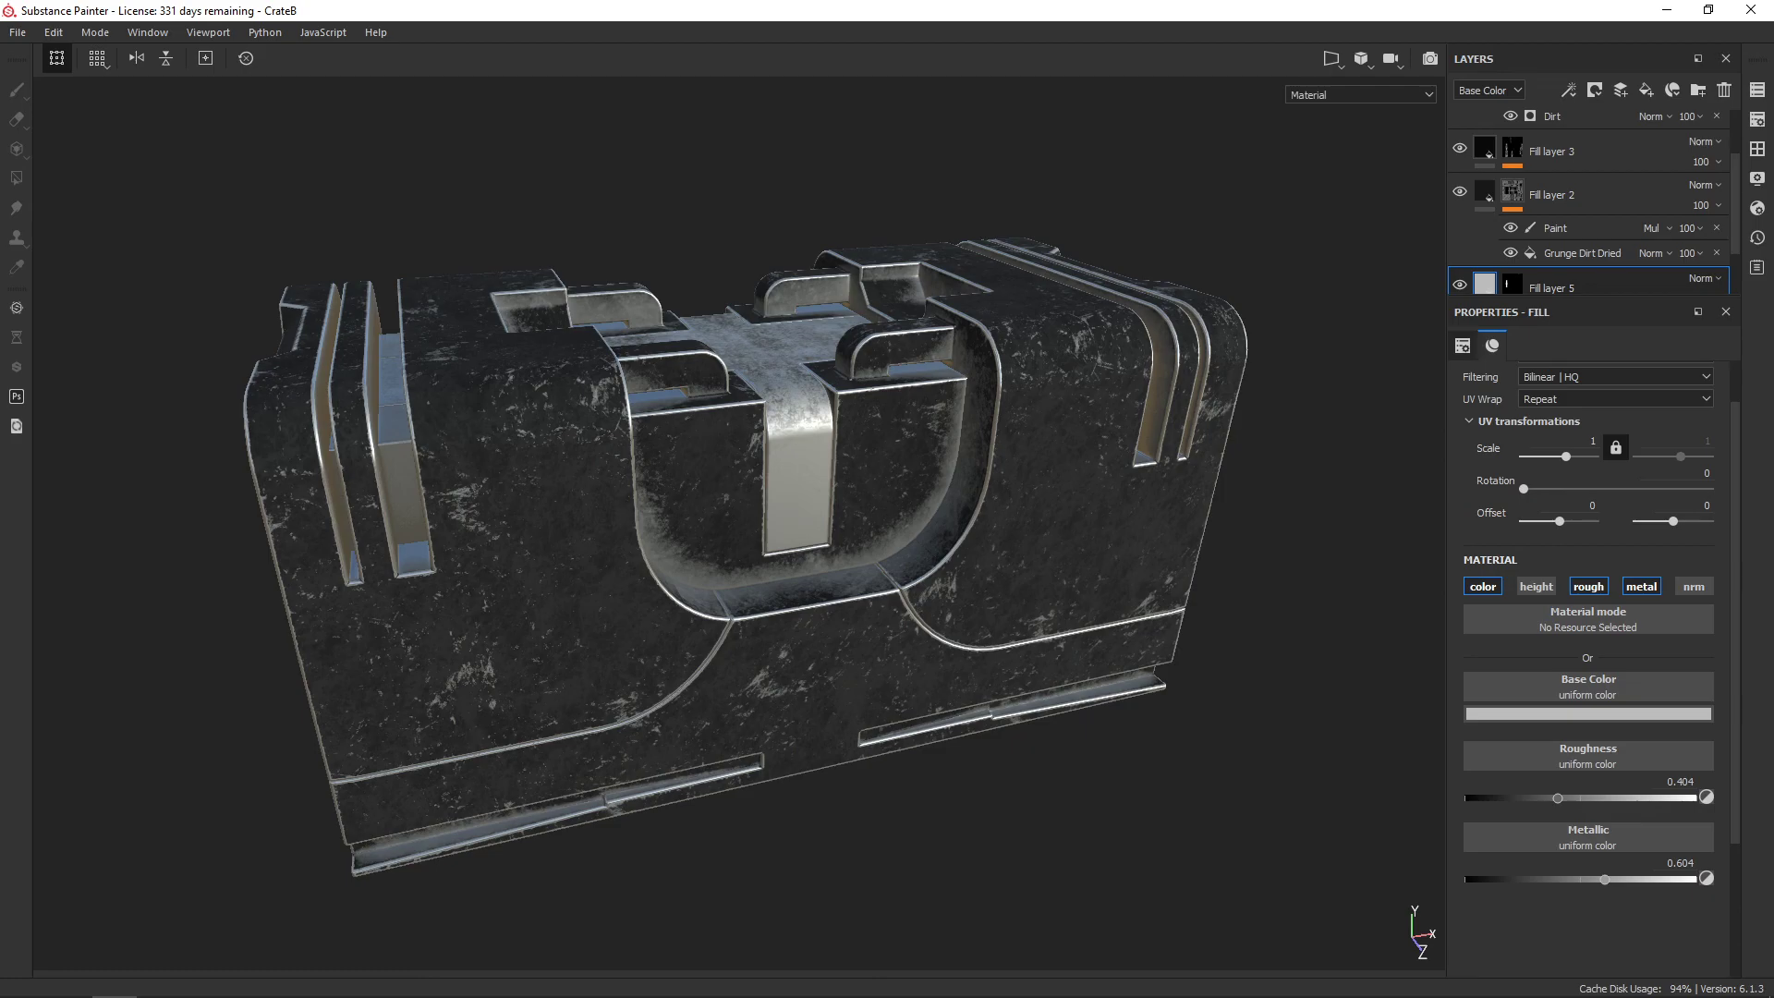